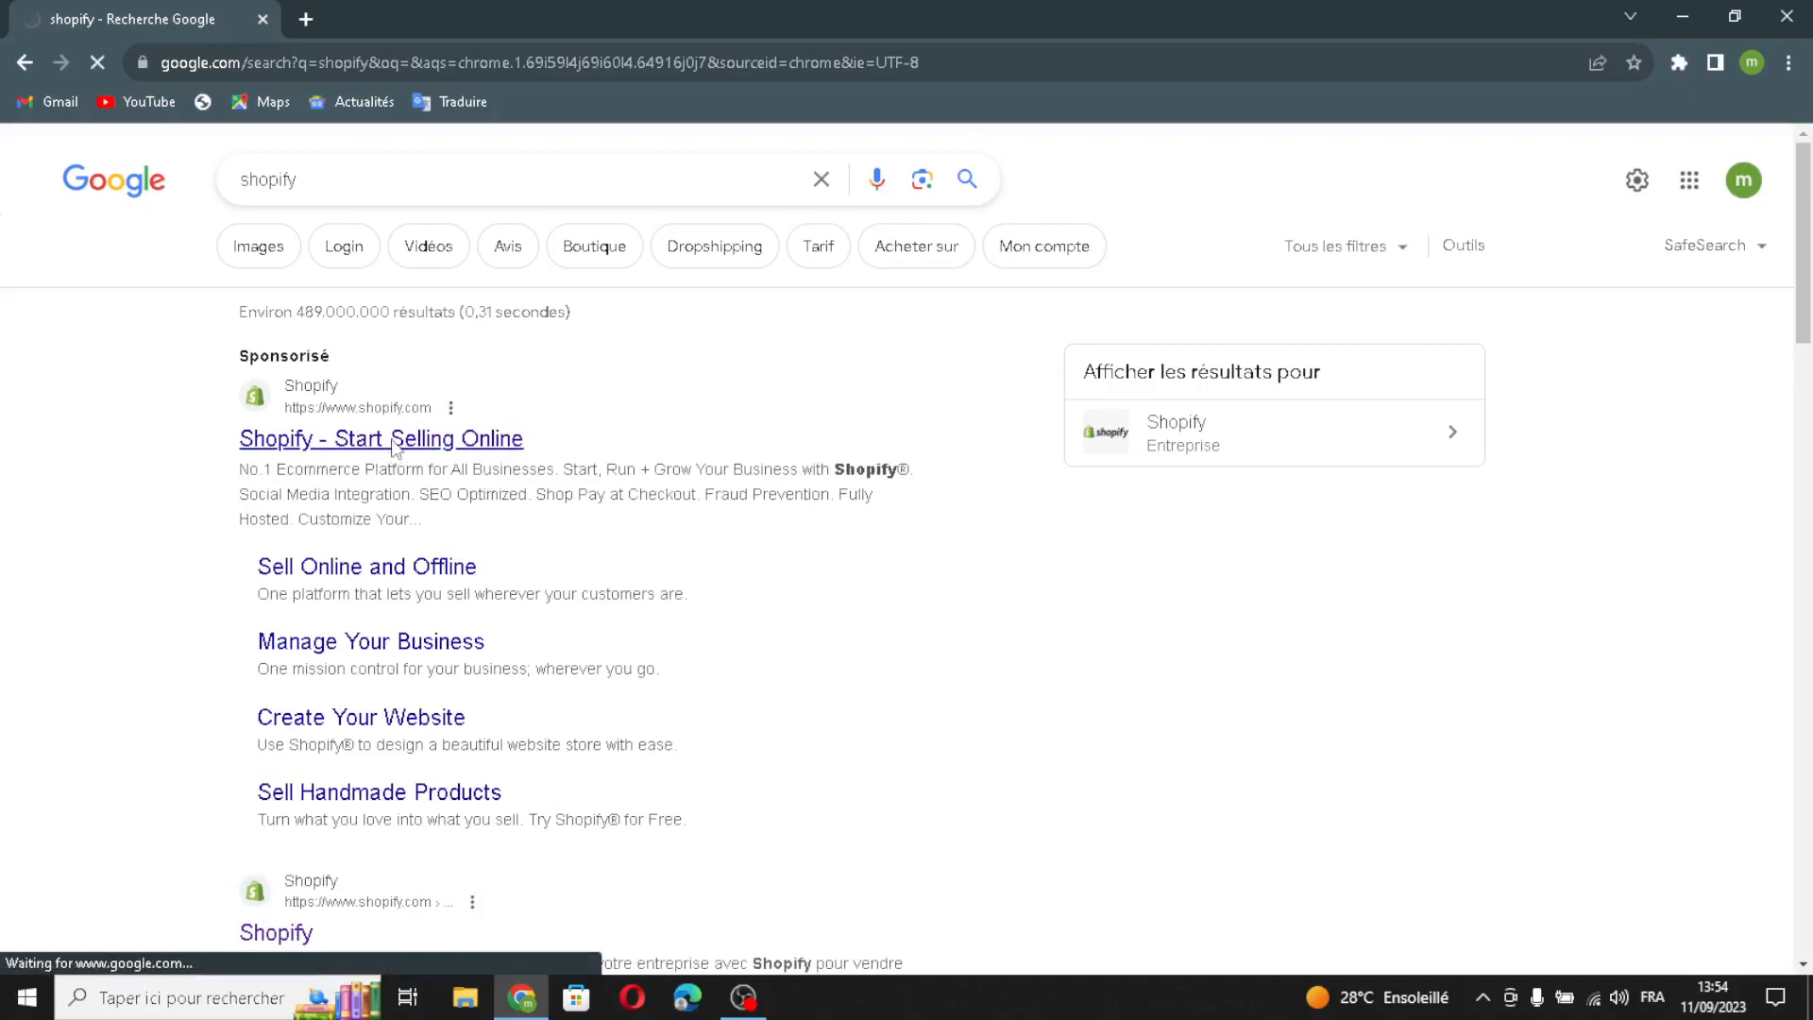
- Follow the sponsored 'Shopify - Start Selling Online' result from the Google search for 'shopify'
click(393, 440)
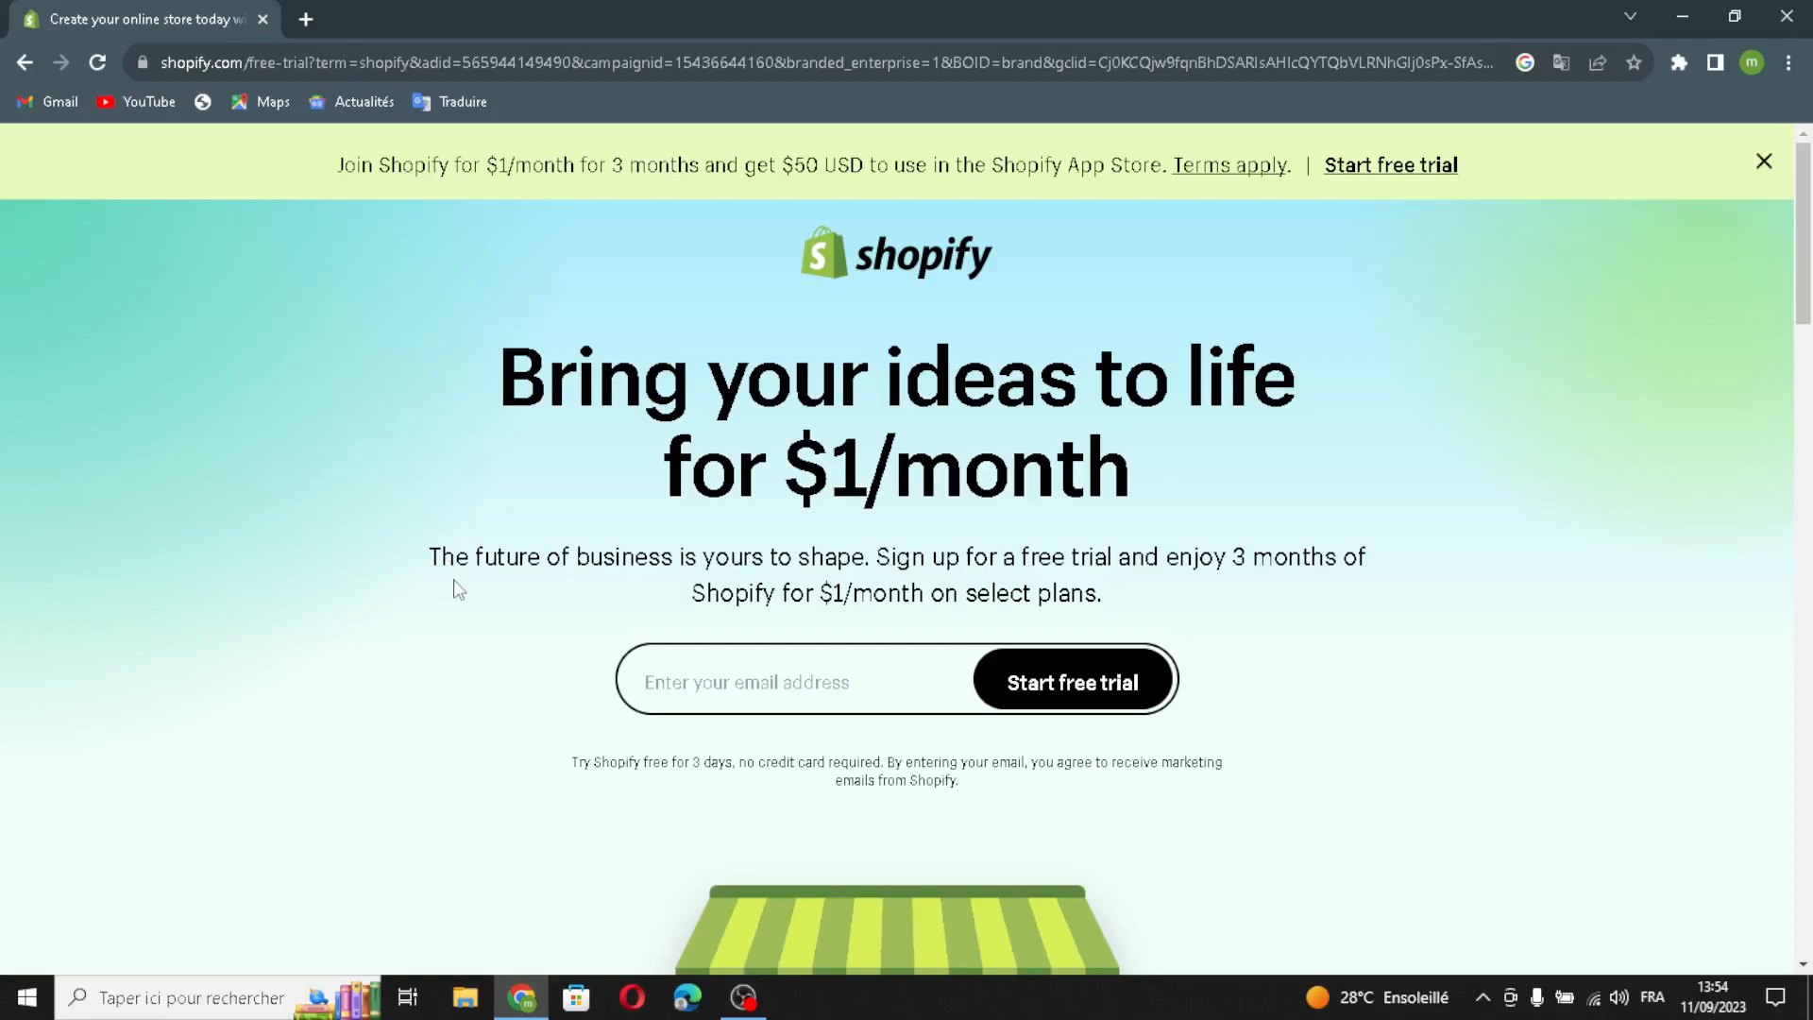
- Start a free trial with the saved e-mail, skip onboarding questions, and continue with the existing account
click(676, 691)
click(855, 747)
click(1008, 683)
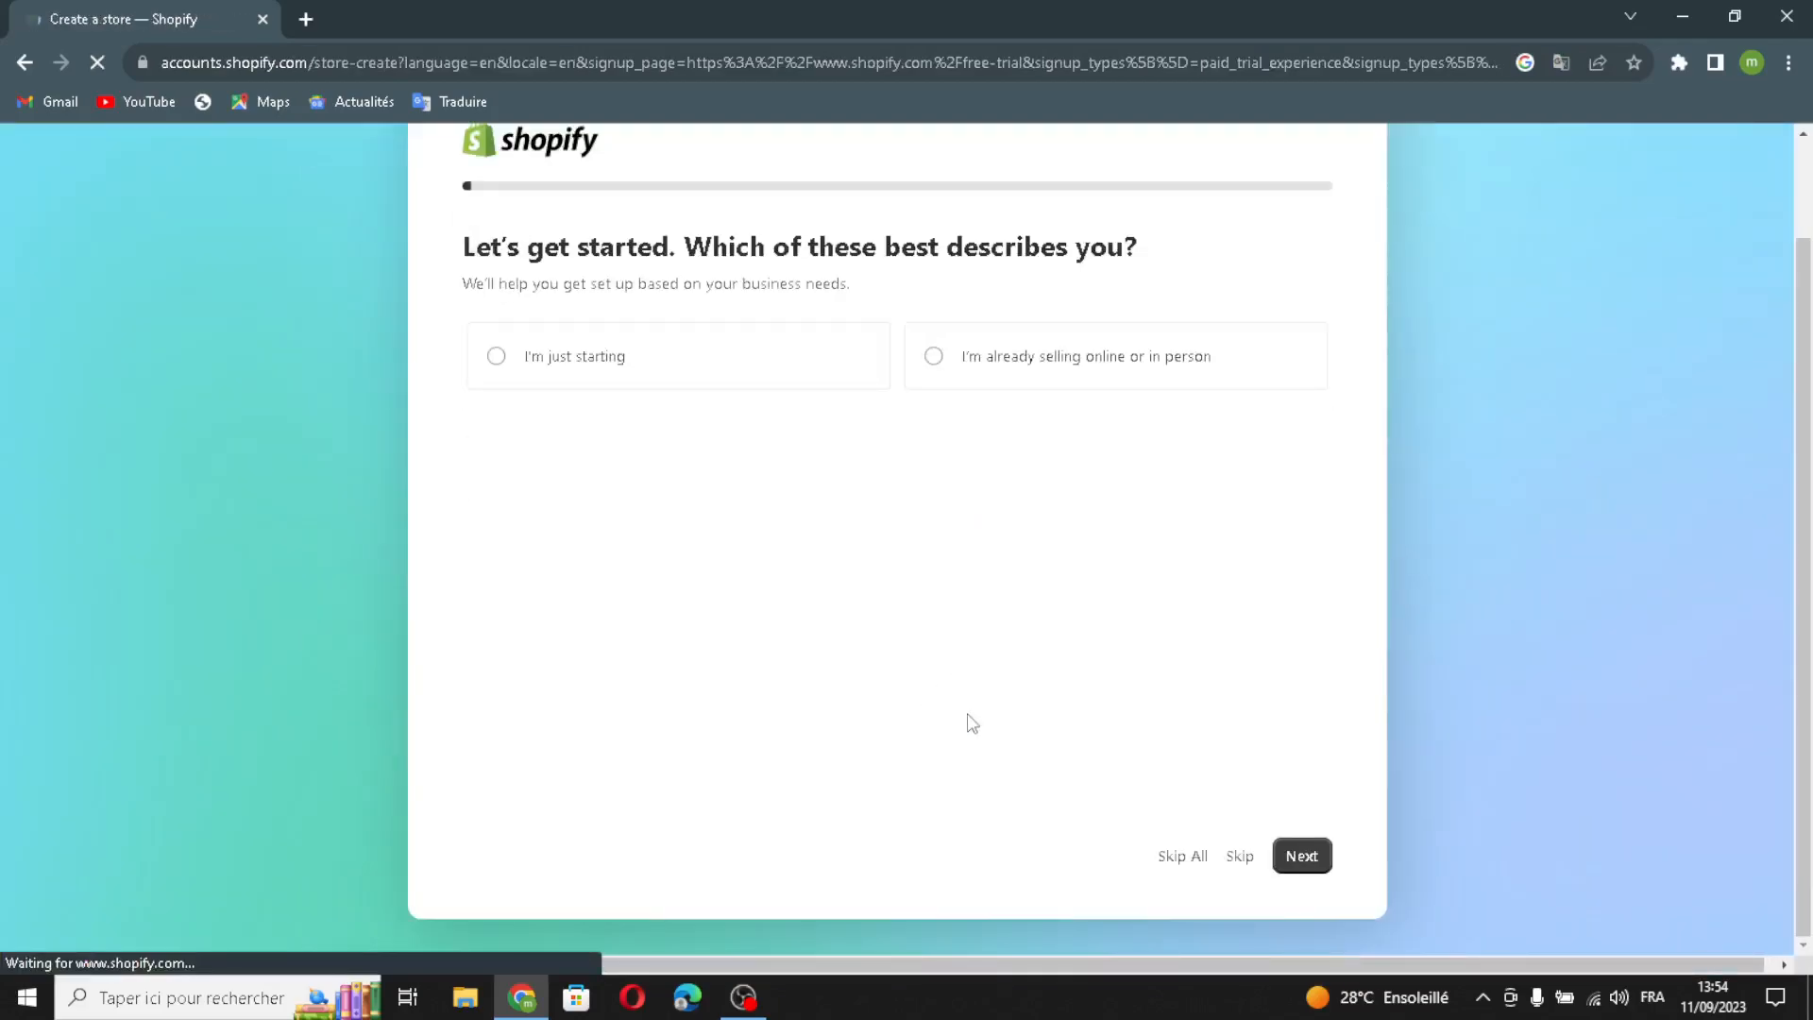
click(1180, 856)
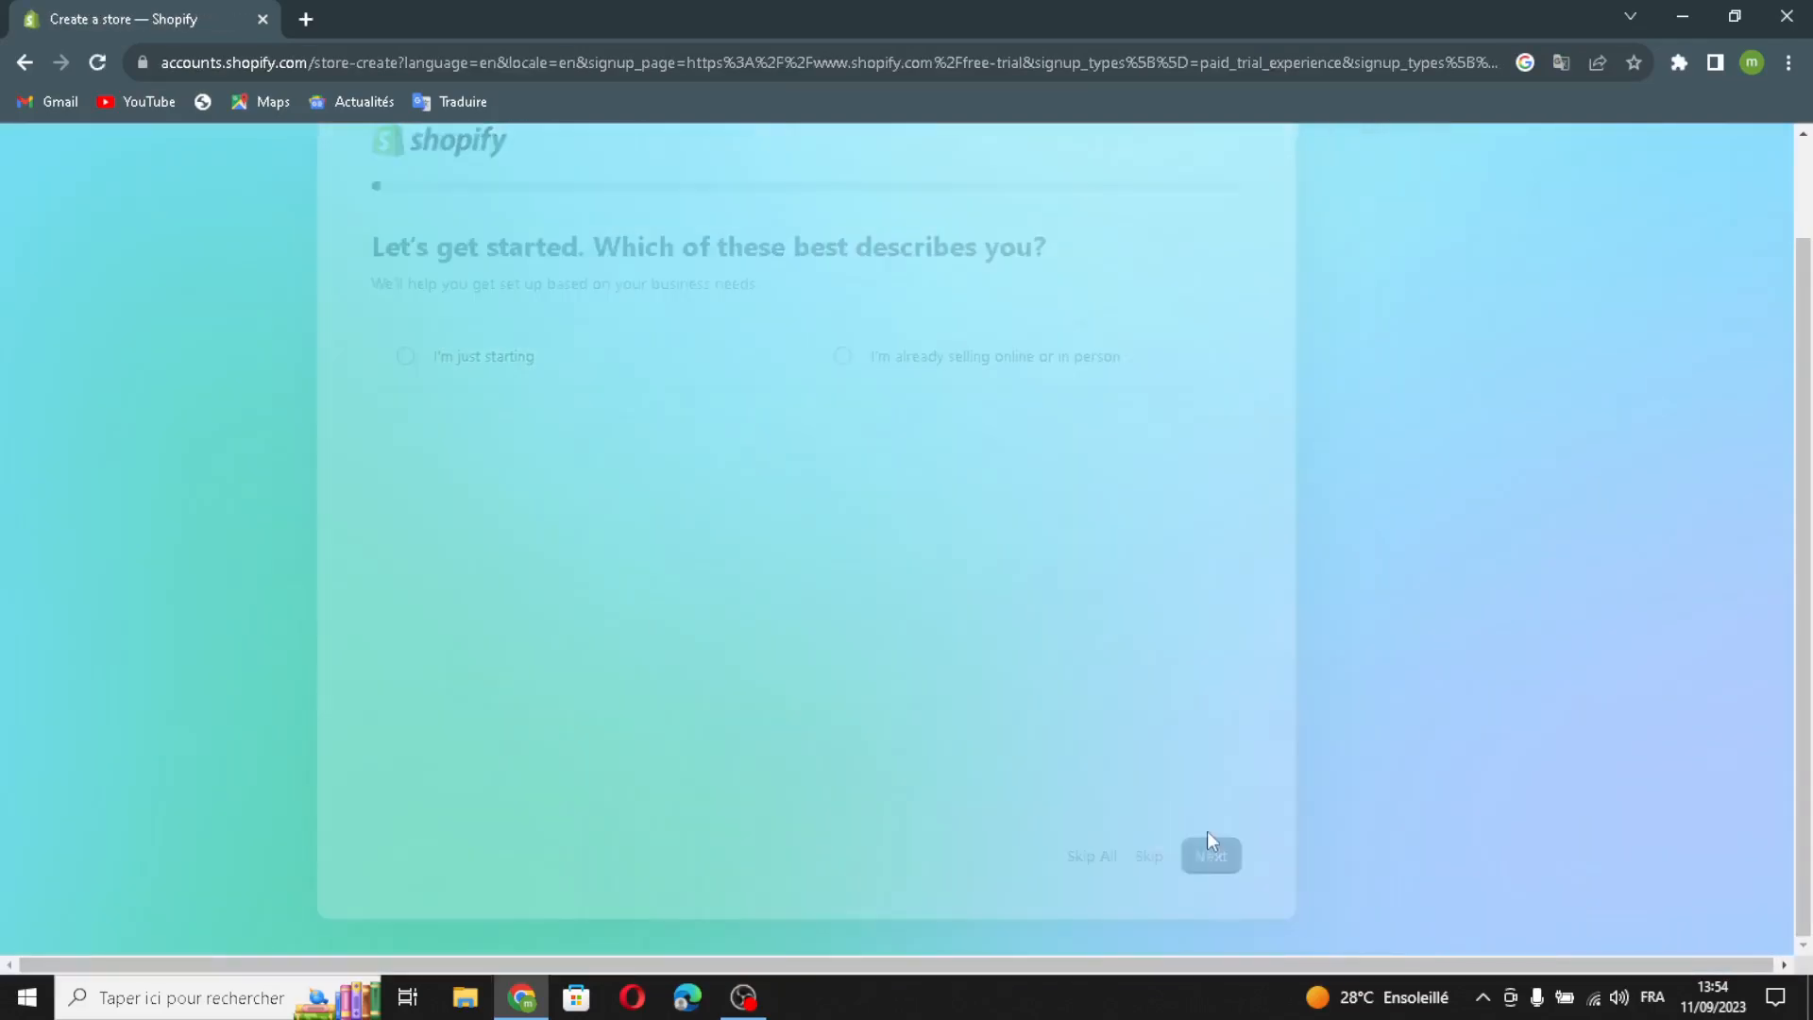
click(1106, 704)
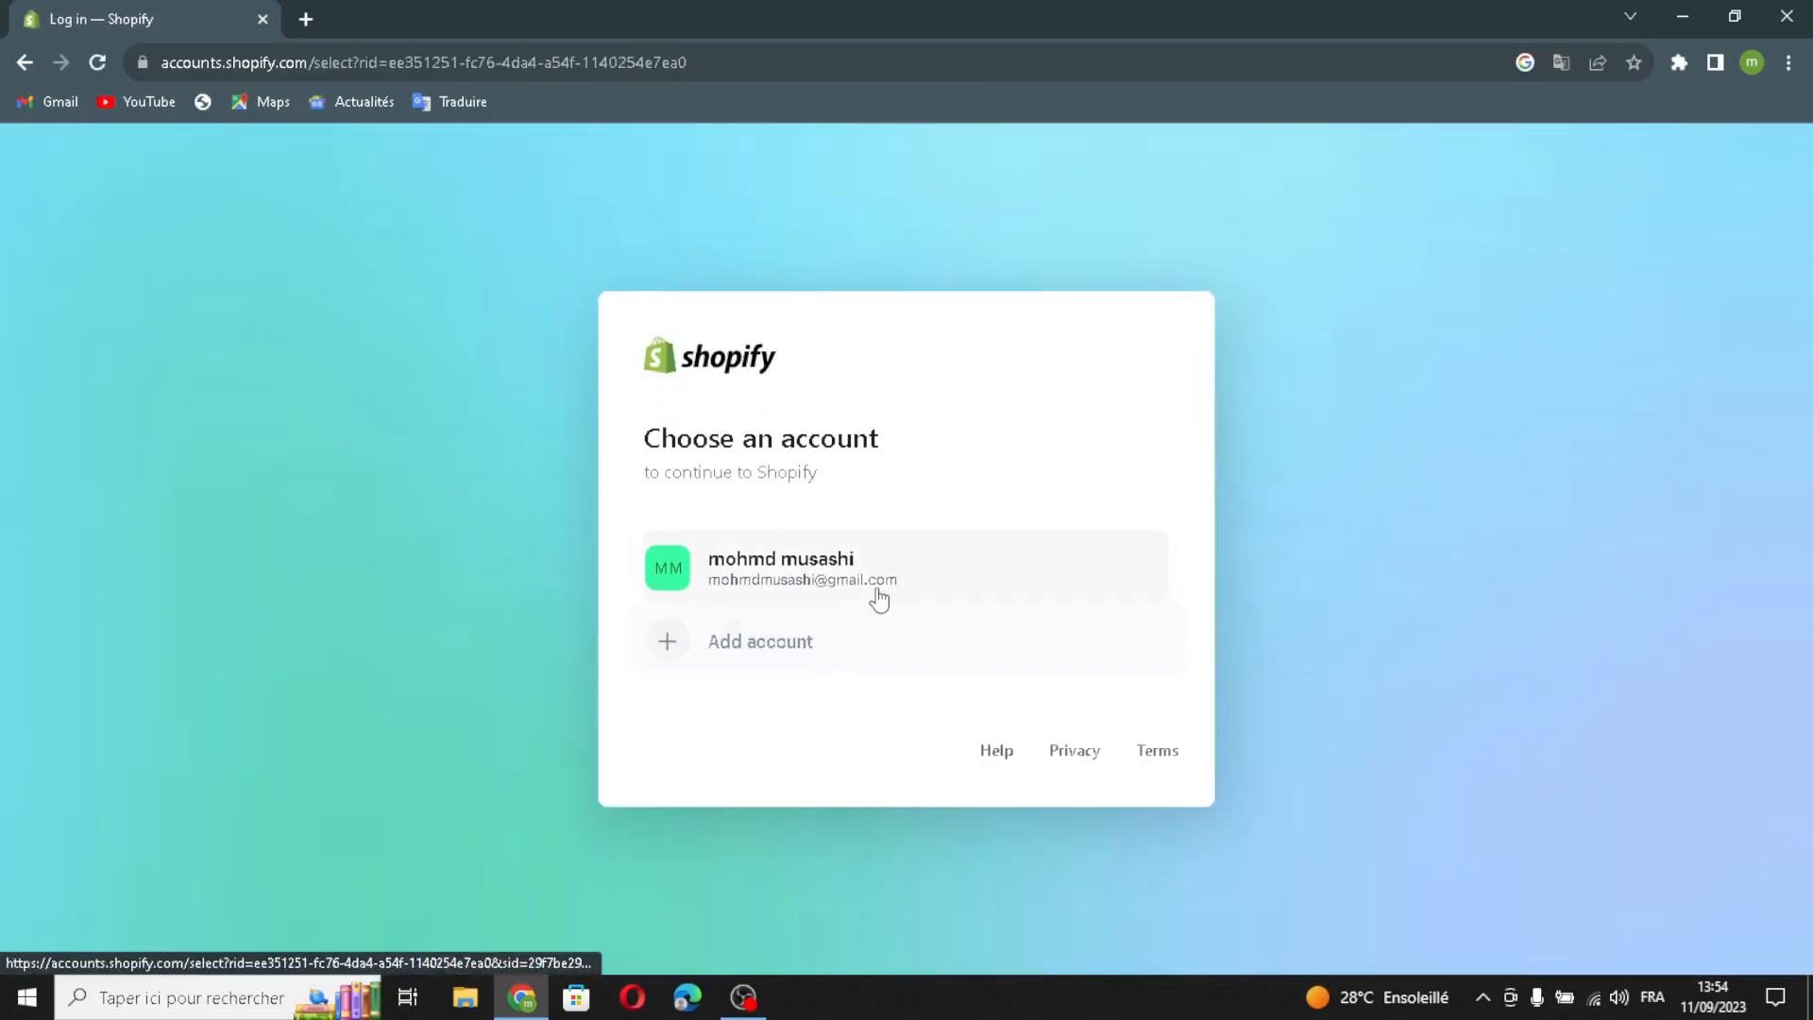
click(868, 569)
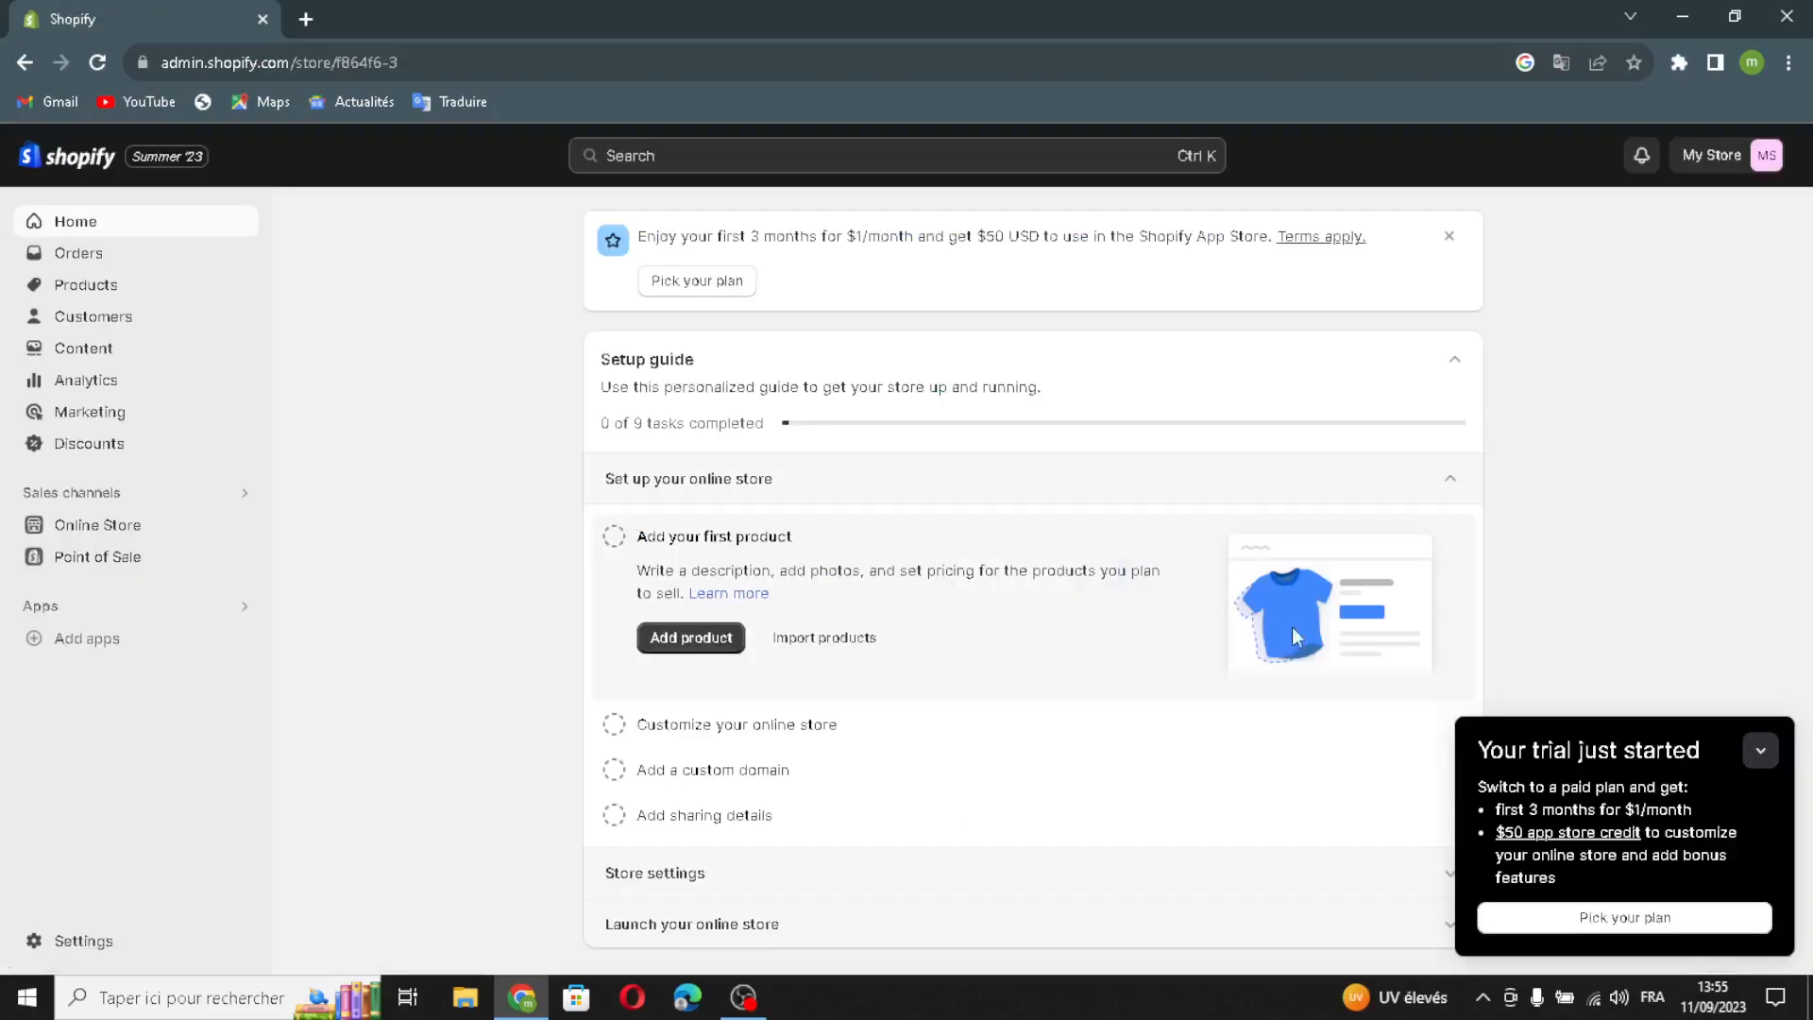
- Dismiss the trial notice and search popup, then go to Online Store themes
click(1773, 762)
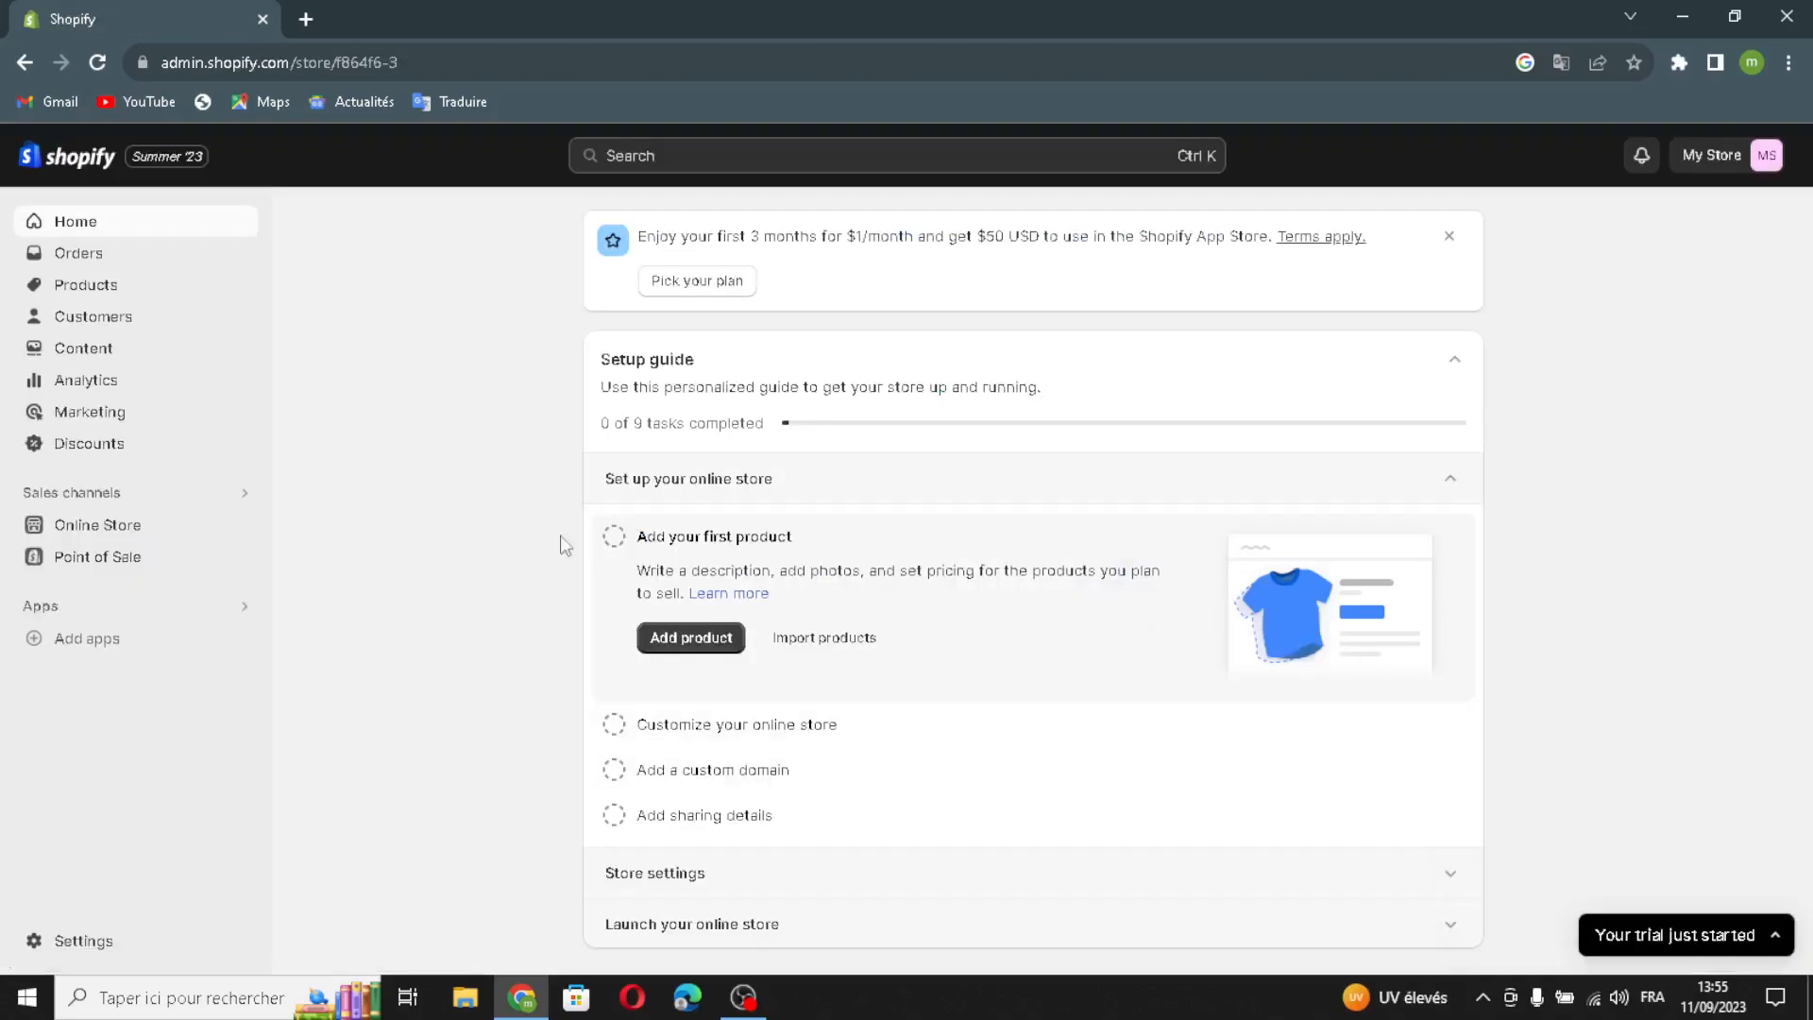
click(61, 501)
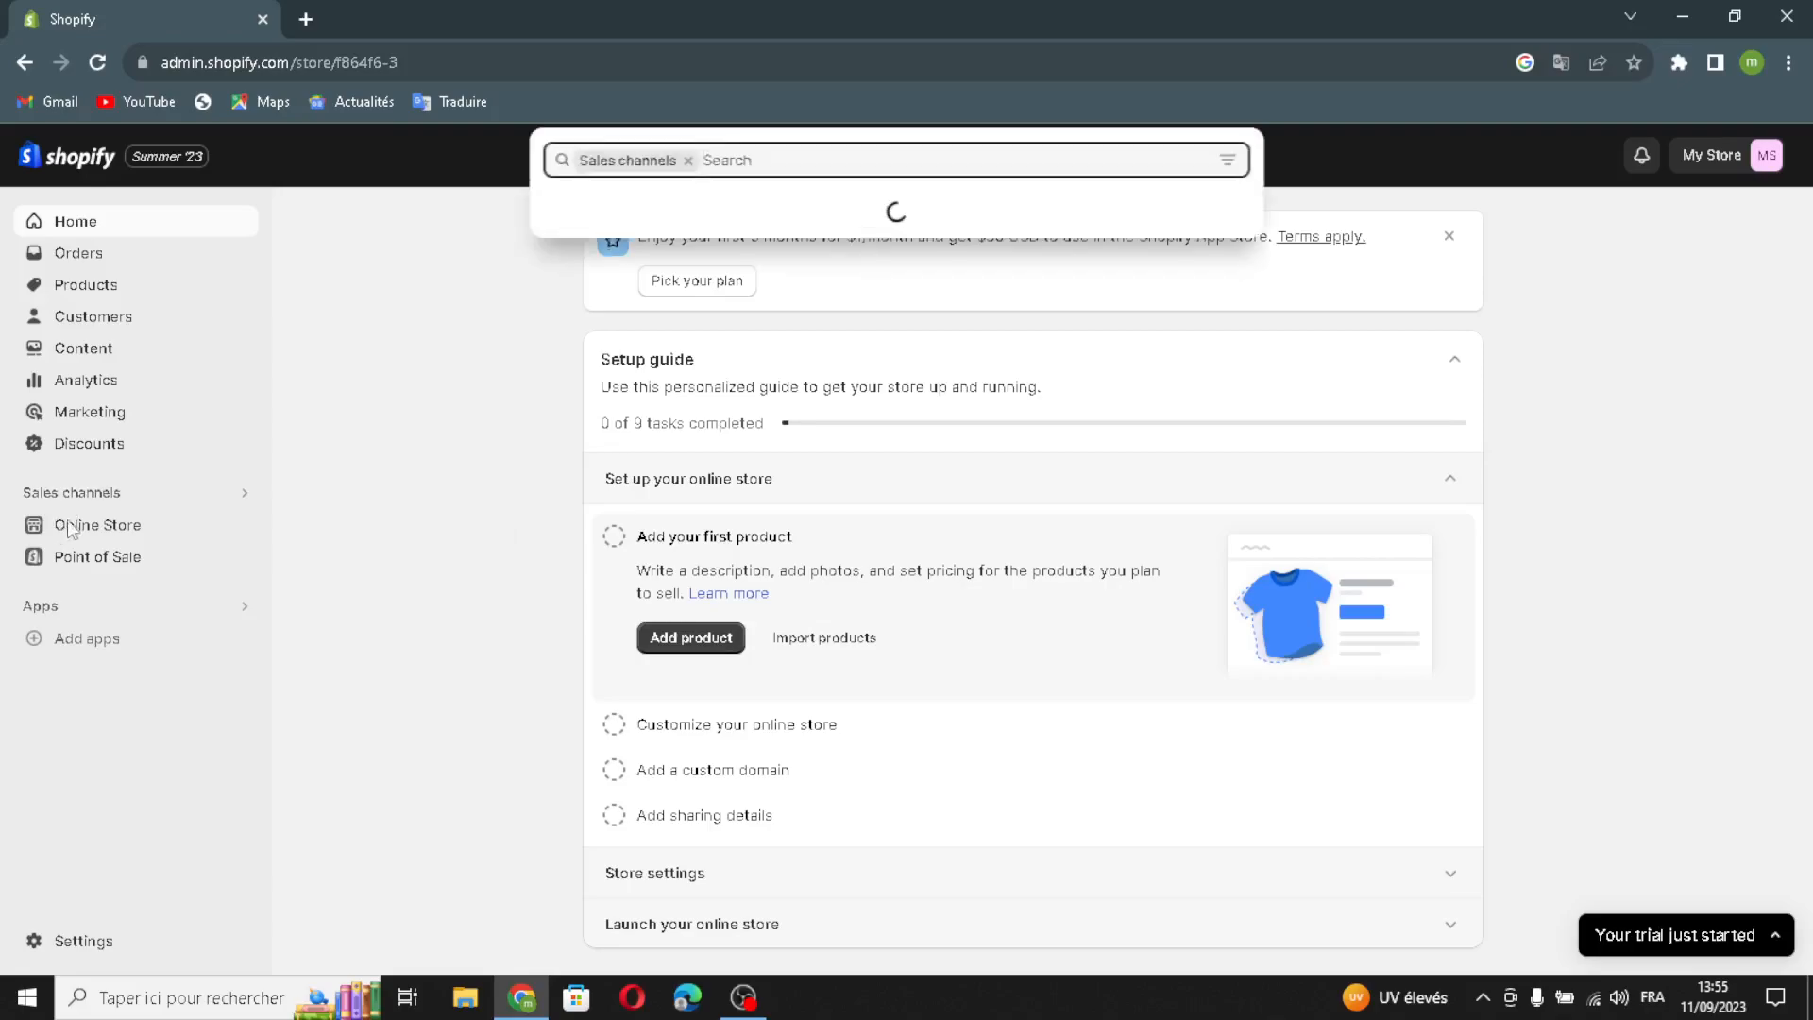
click(60, 531)
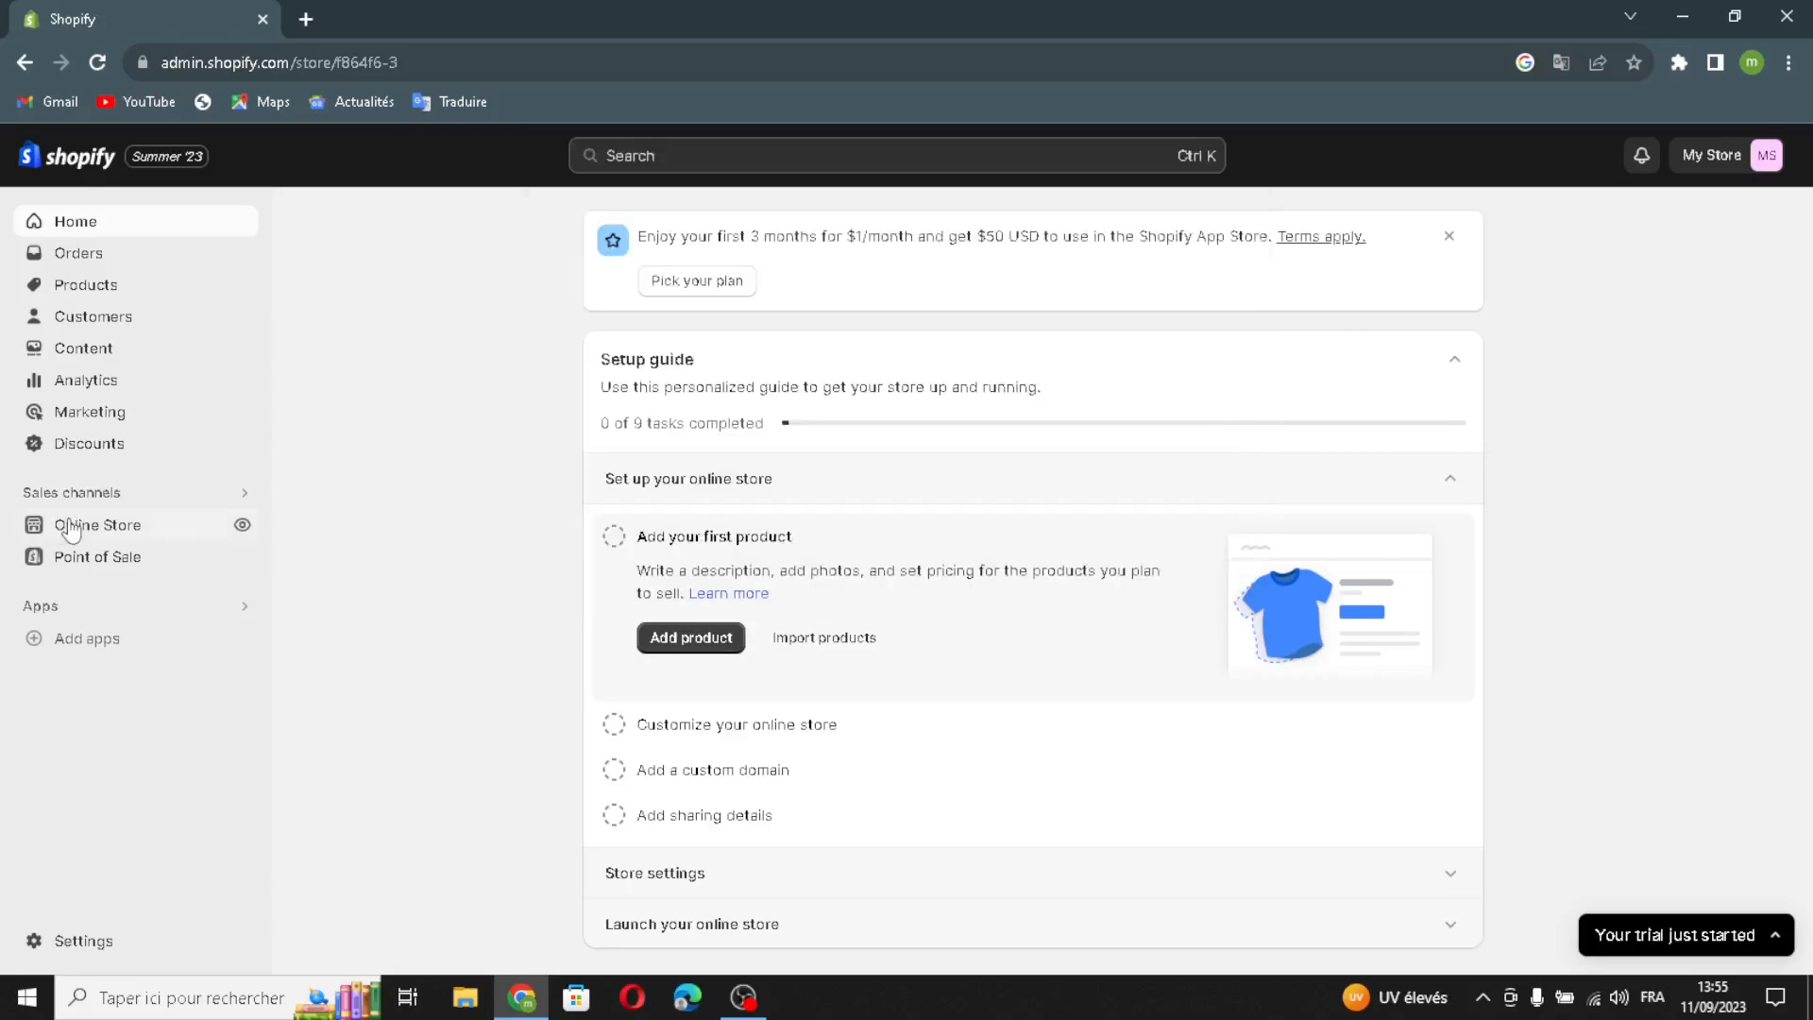
click(117, 527)
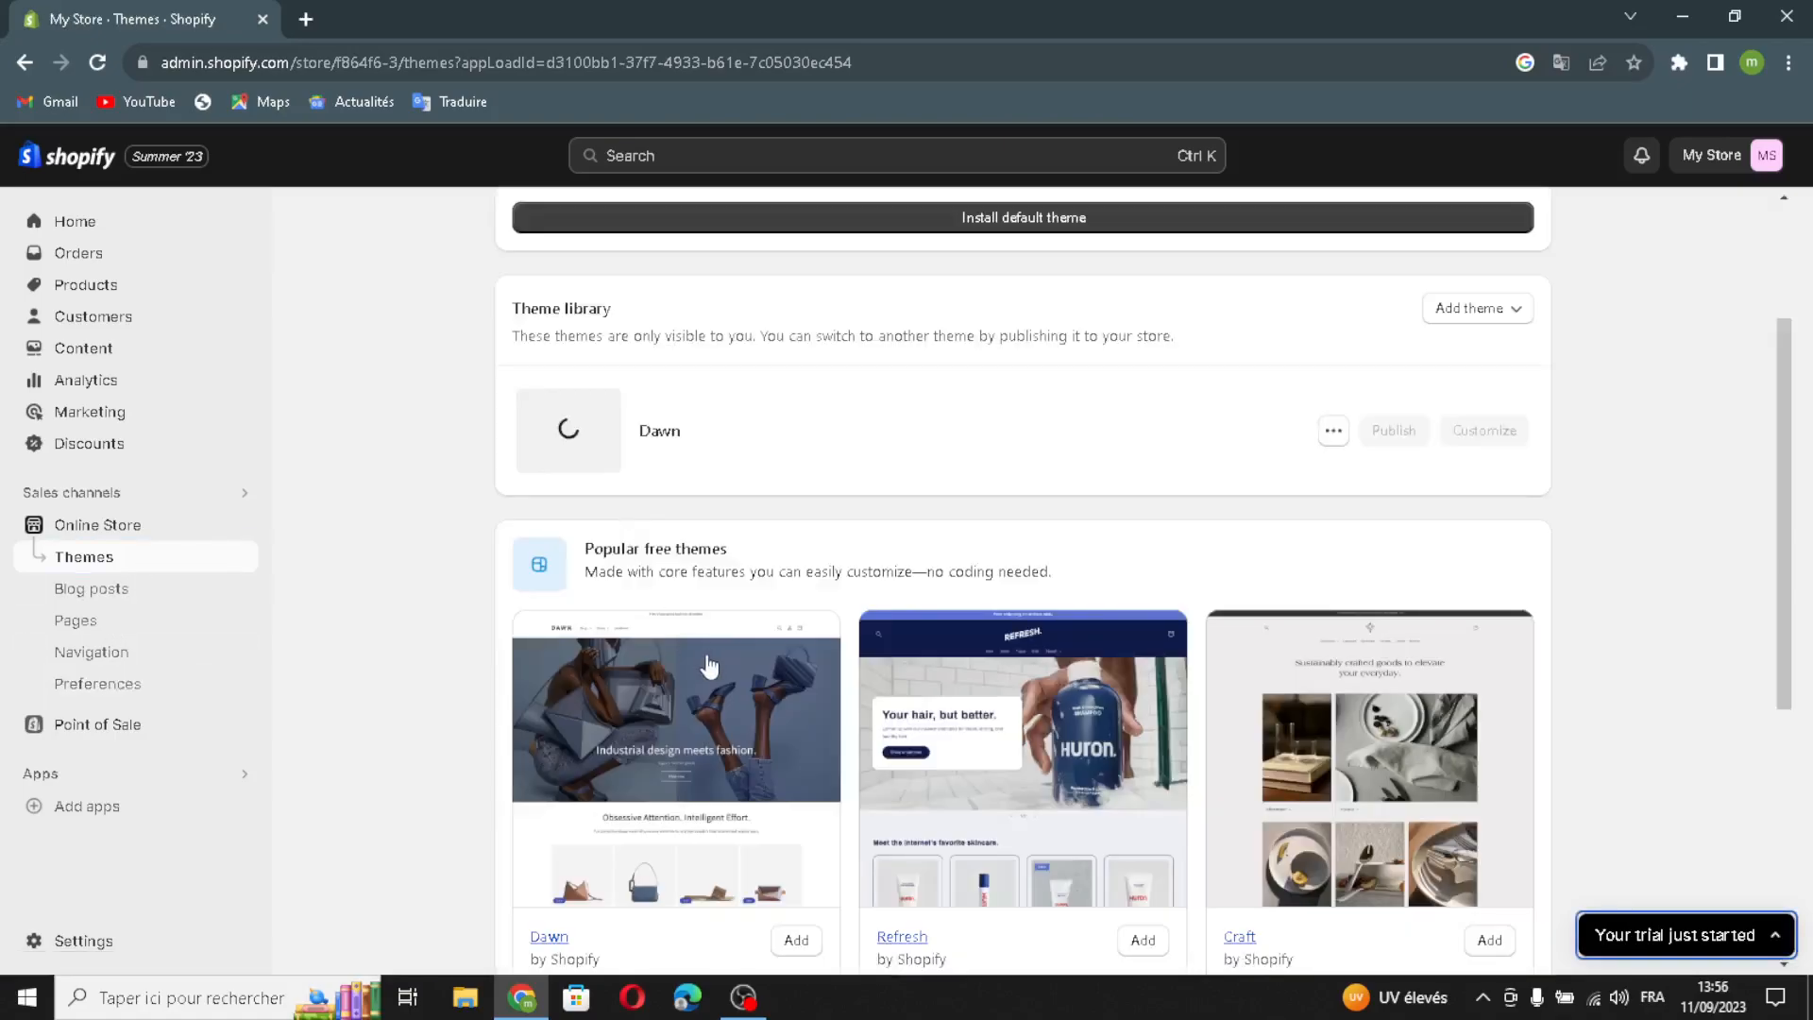
- Wait for Dawn to install on the Themes page, then launch its Customize editor
scroll(708, 668, down, 1)
scroll(923, 864, down, 1)
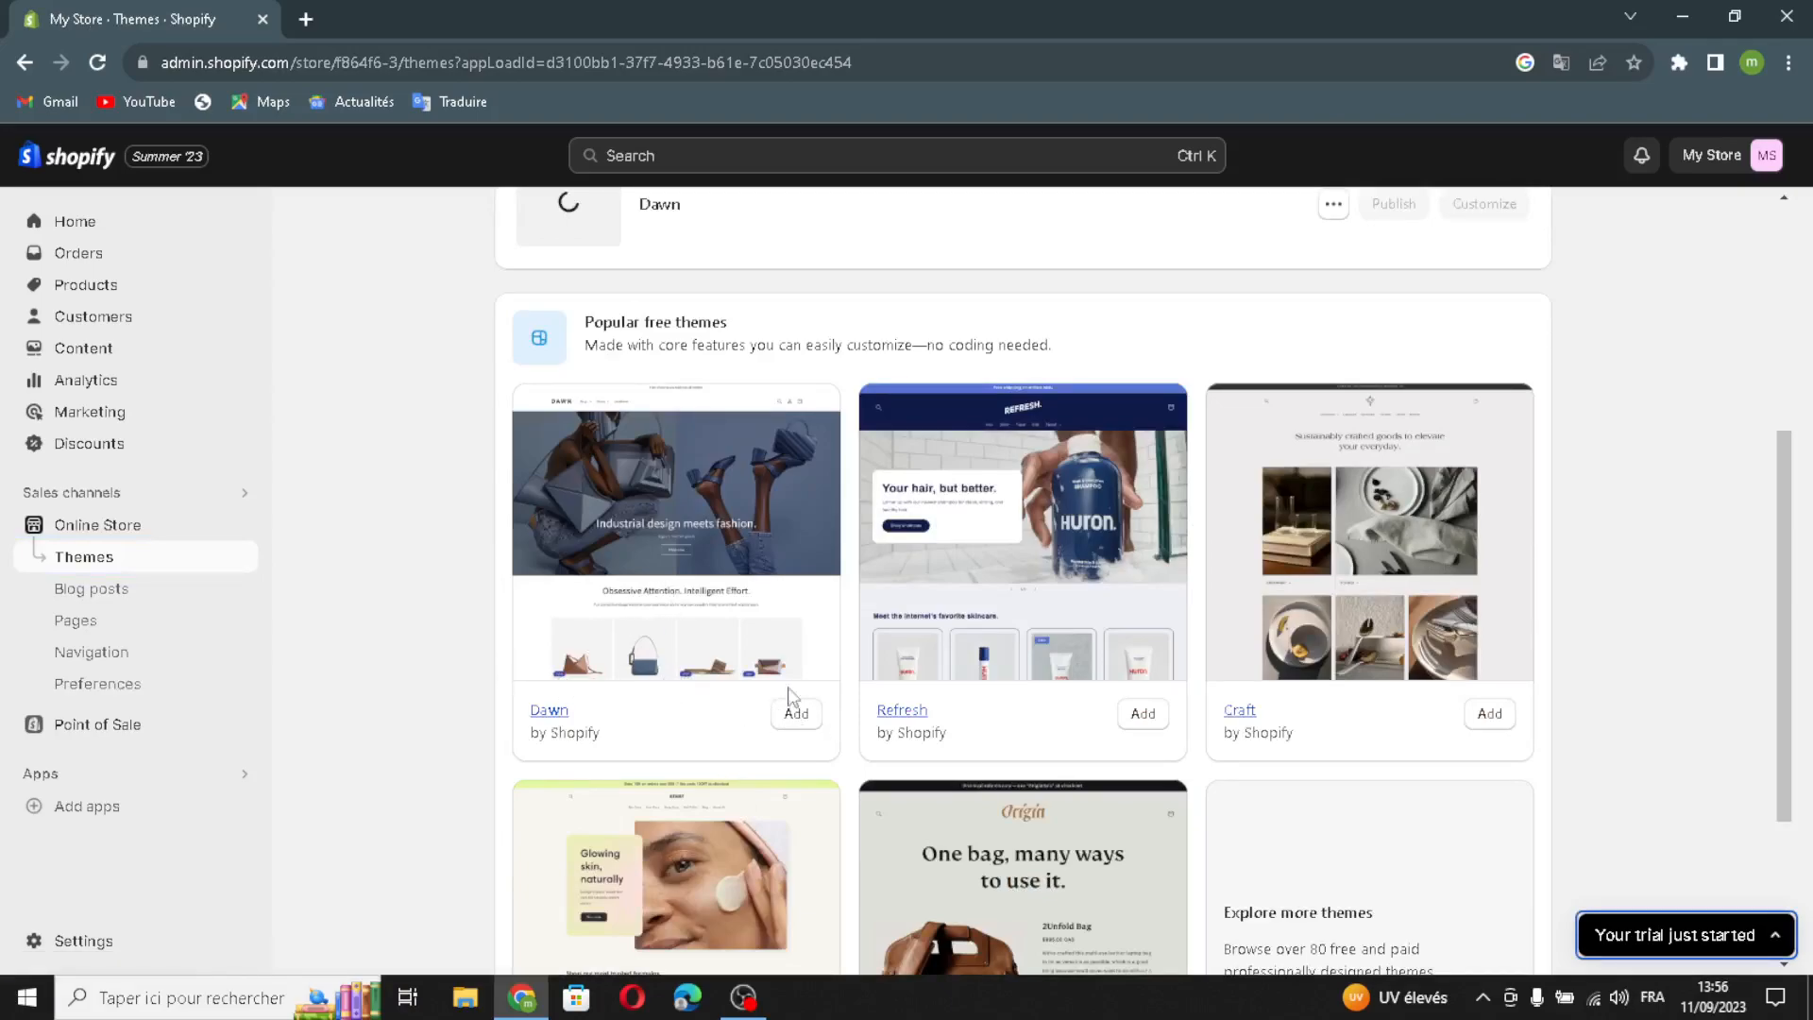
scroll(1049, 770, up, 2)
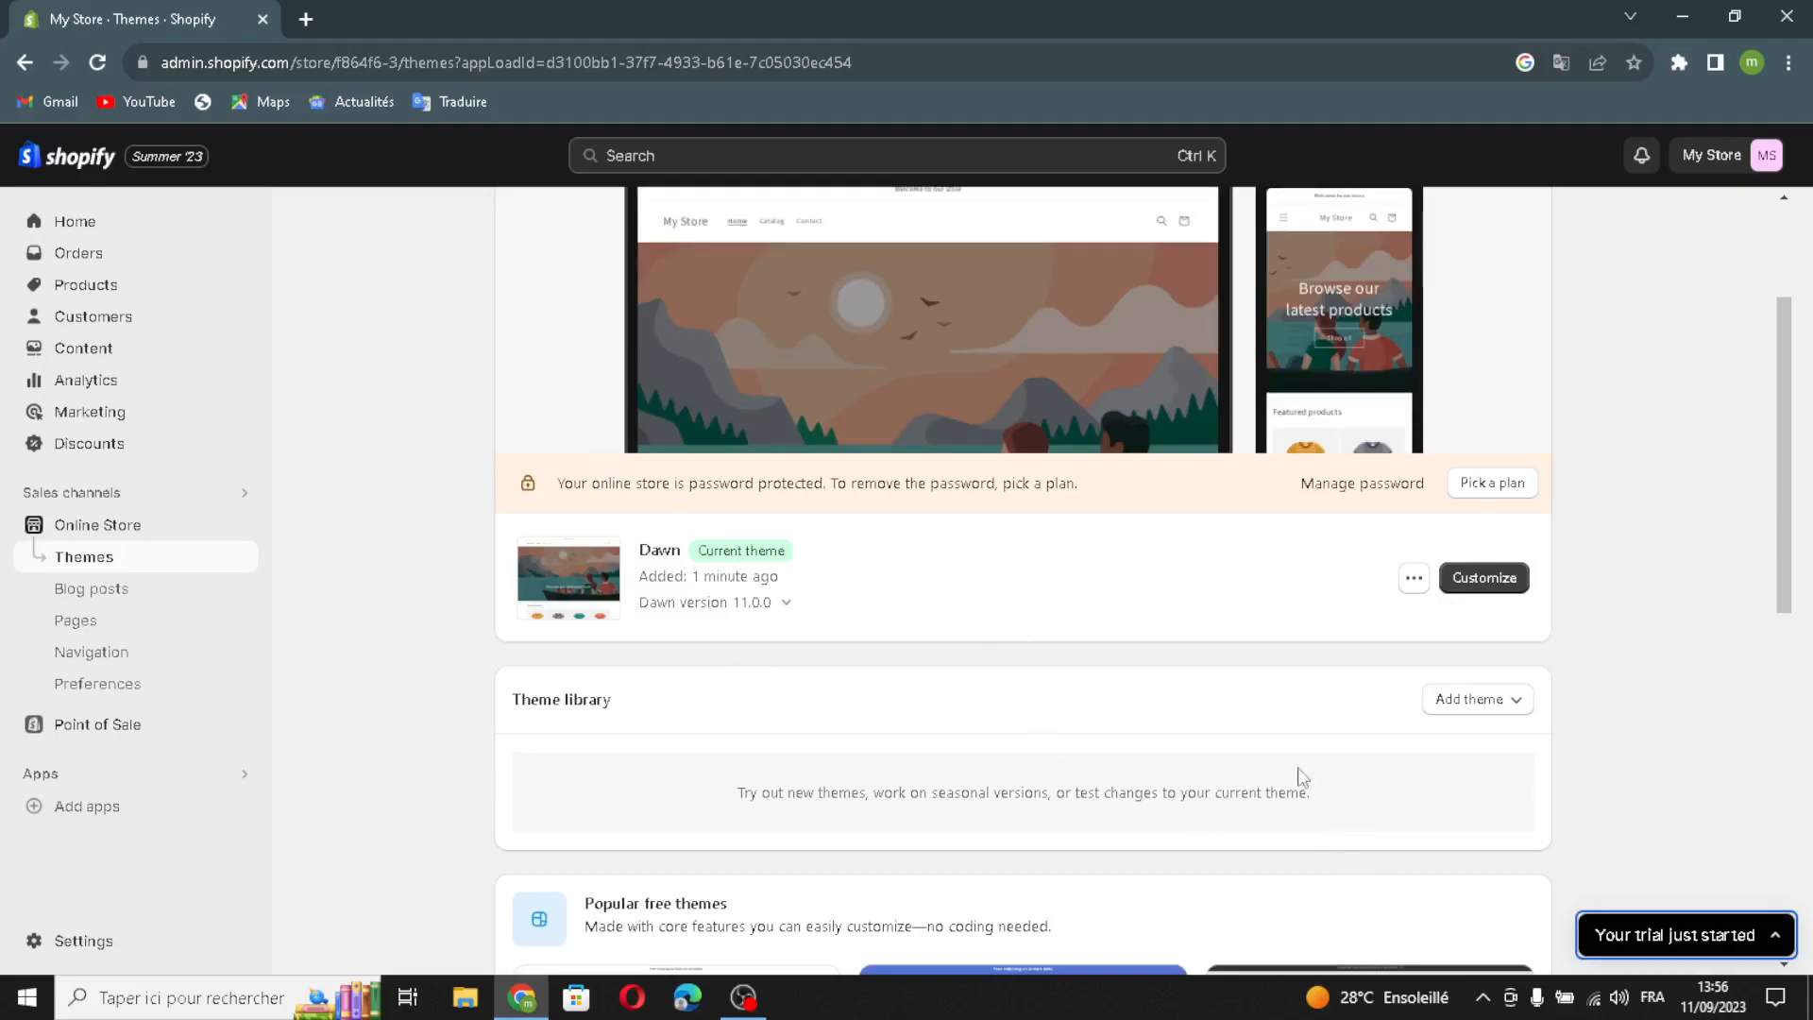
click(1464, 584)
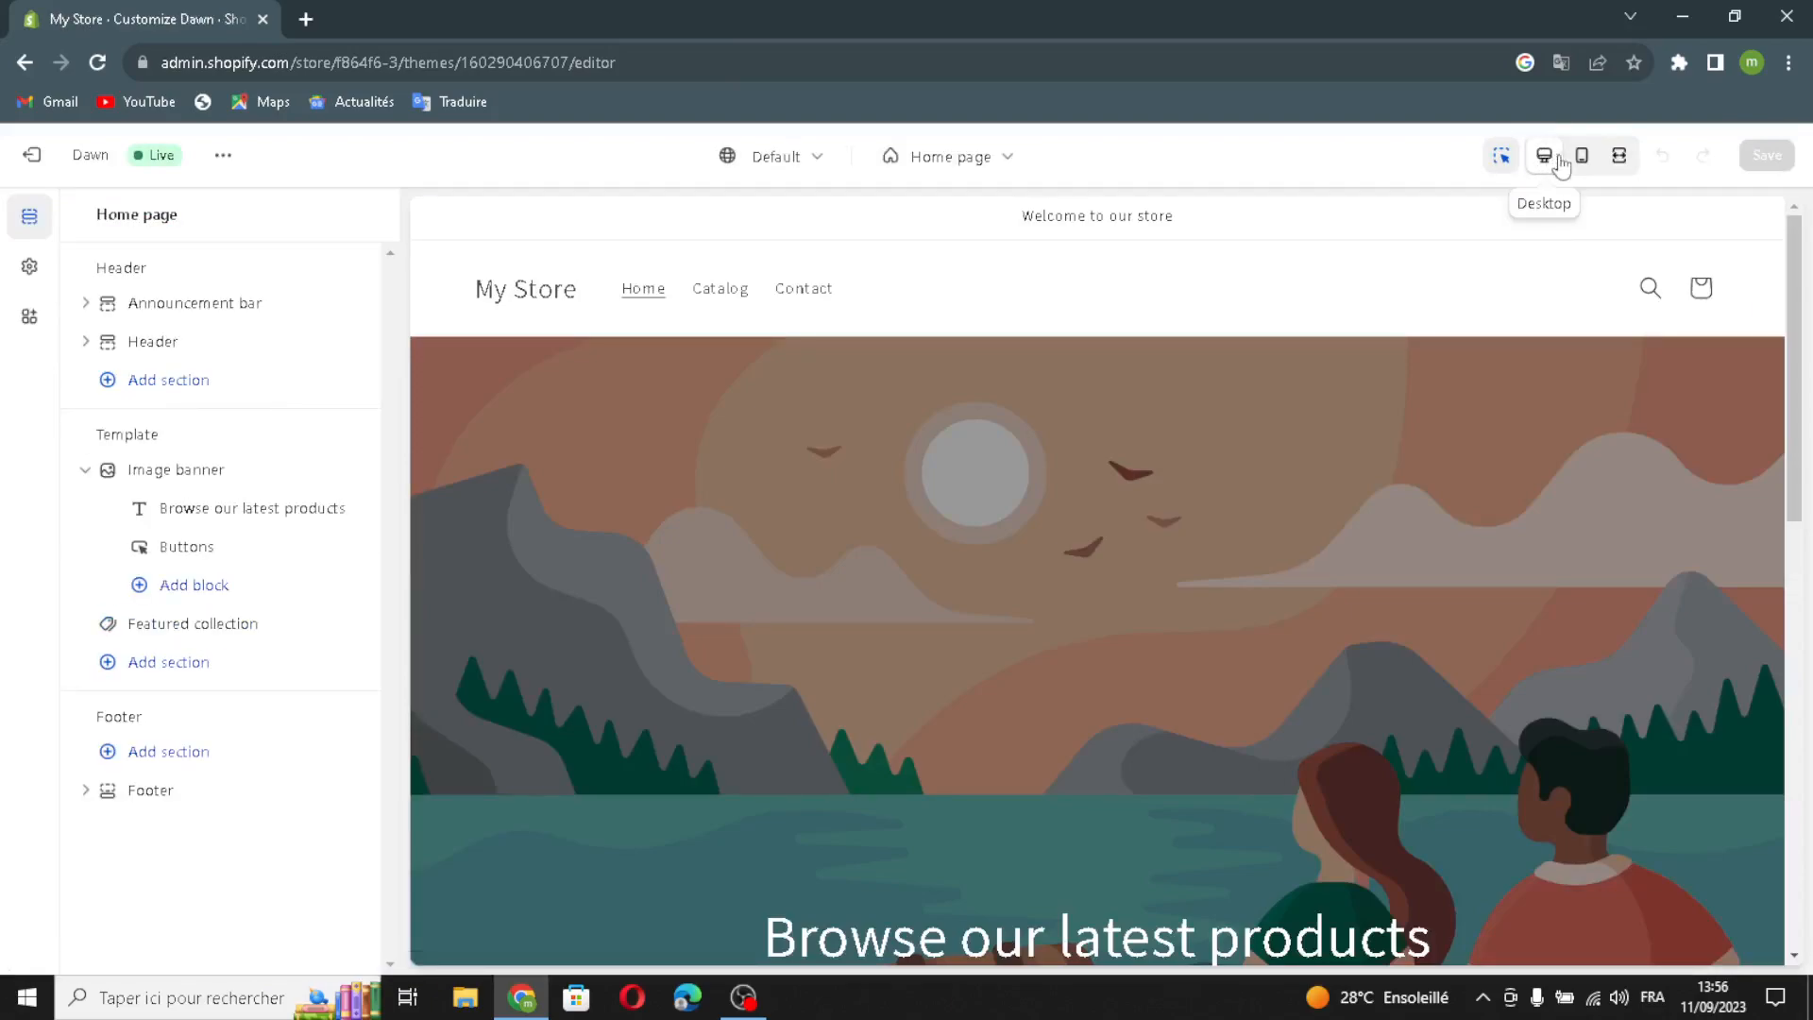
scroll(1487, 326, down, 1)
click(1582, 155)
scroll(1245, 544, down, 5)
scroll(1241, 536, up, 5)
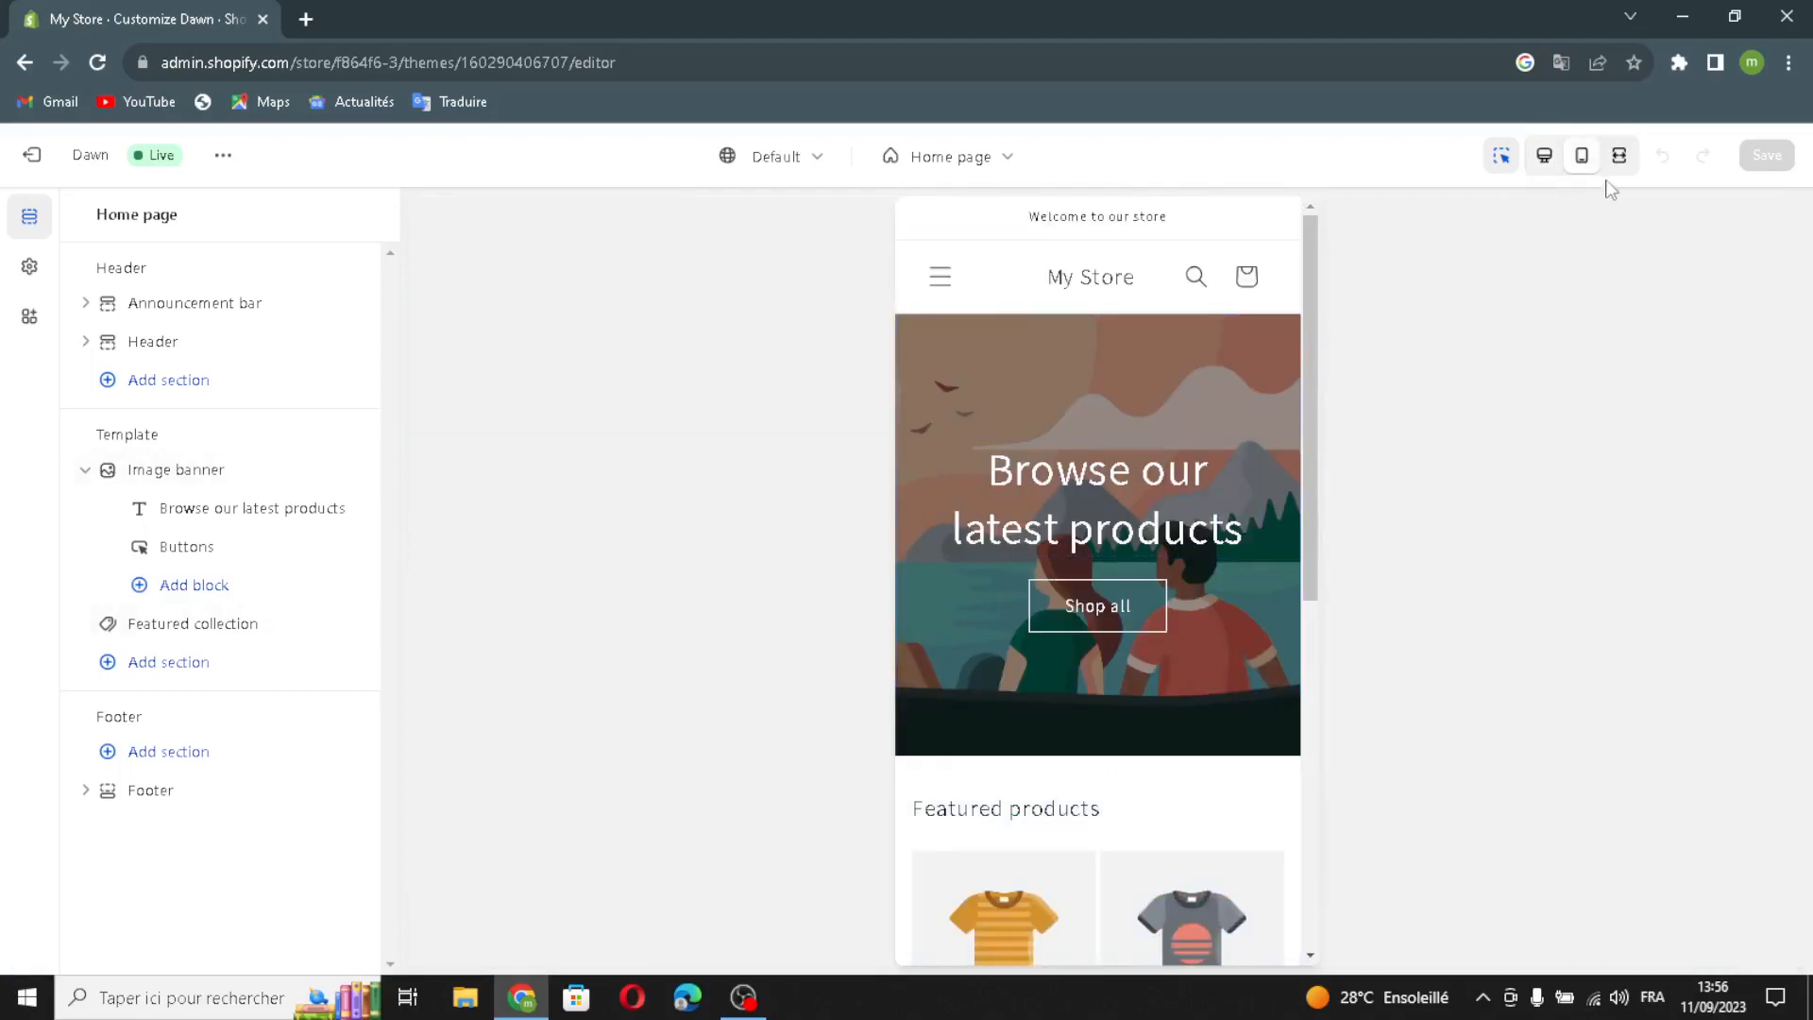
click(1626, 173)
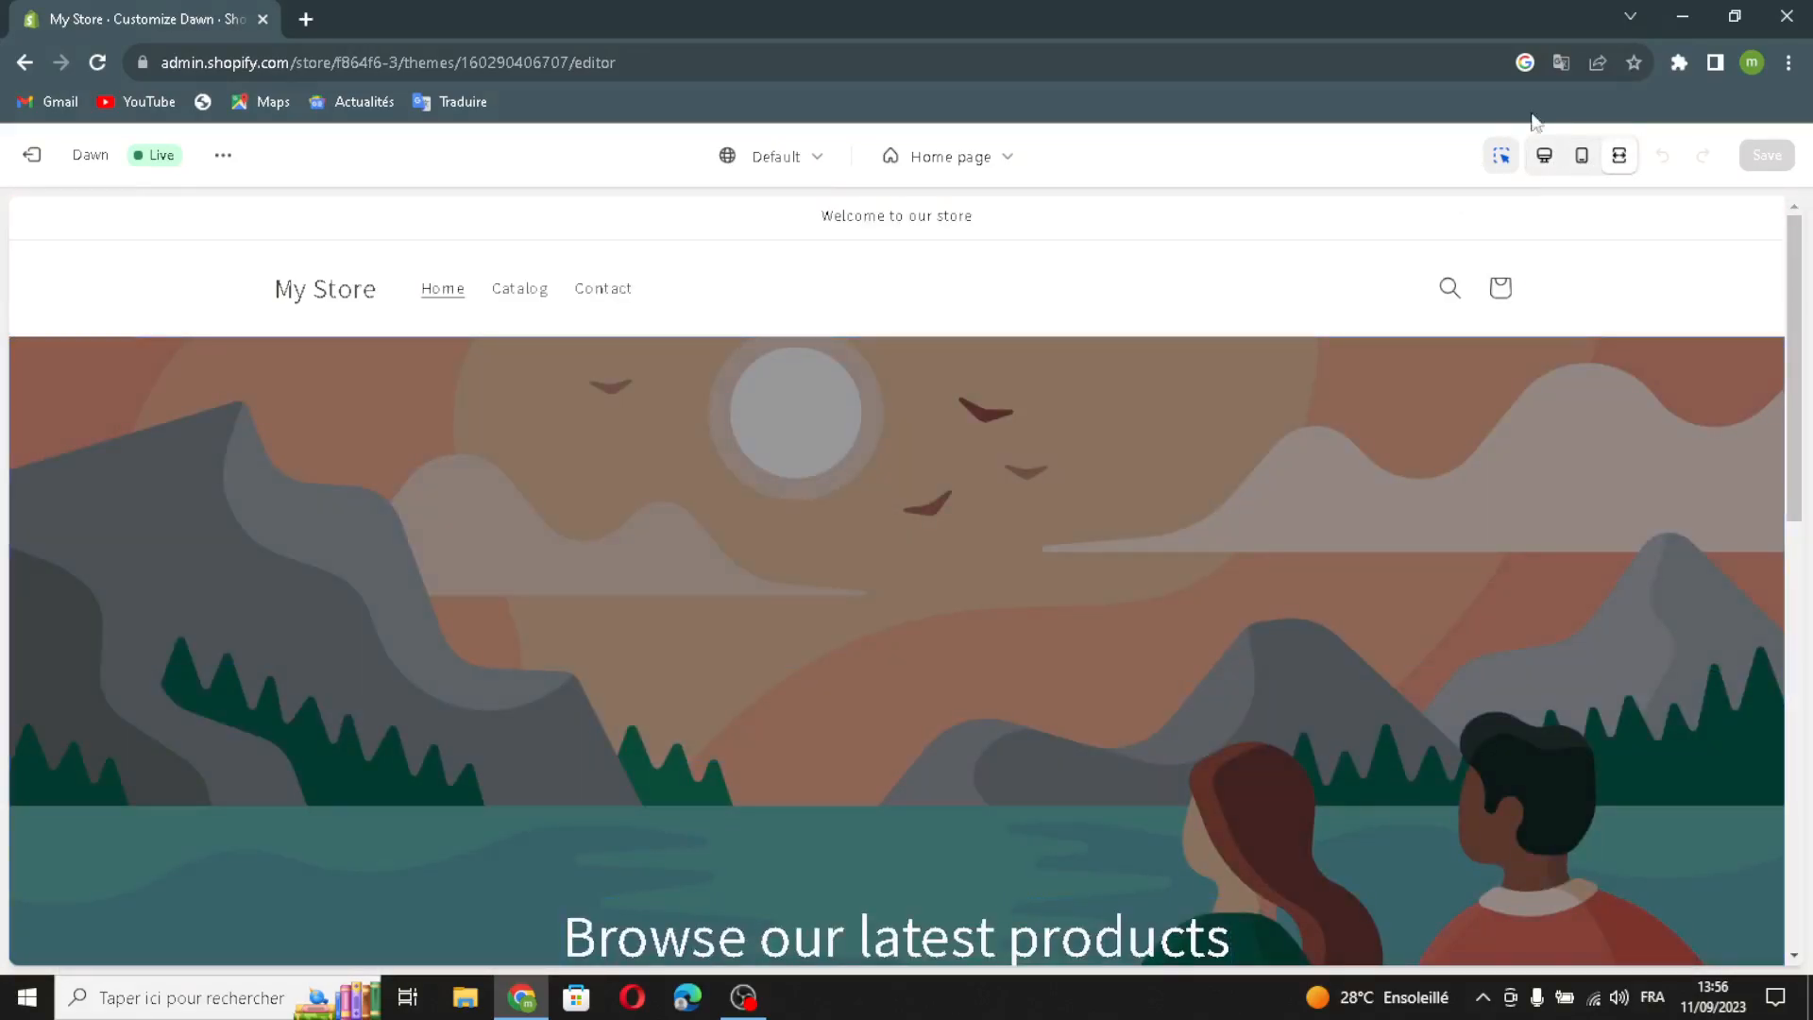
click(1550, 166)
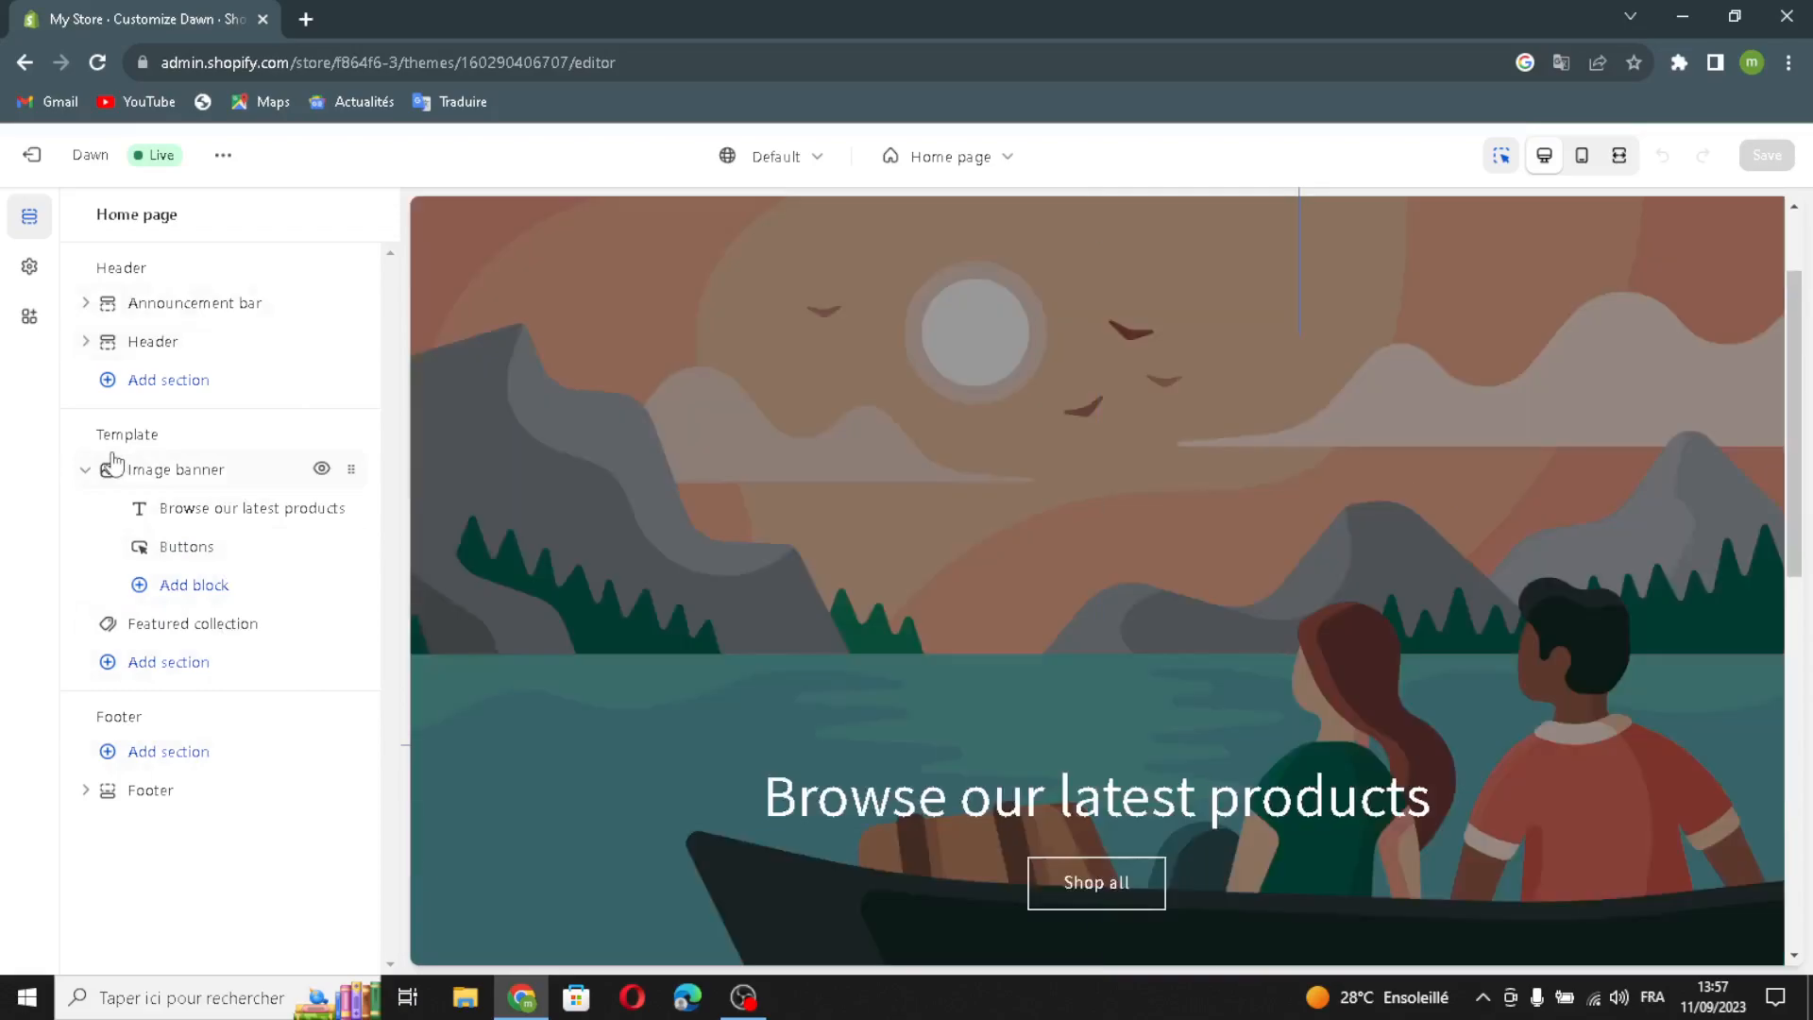
- Give the announcement bar Scheme 3 plus desktop icons, auto-rotate, country/region and language selectors
click(205, 299)
click(203, 393)
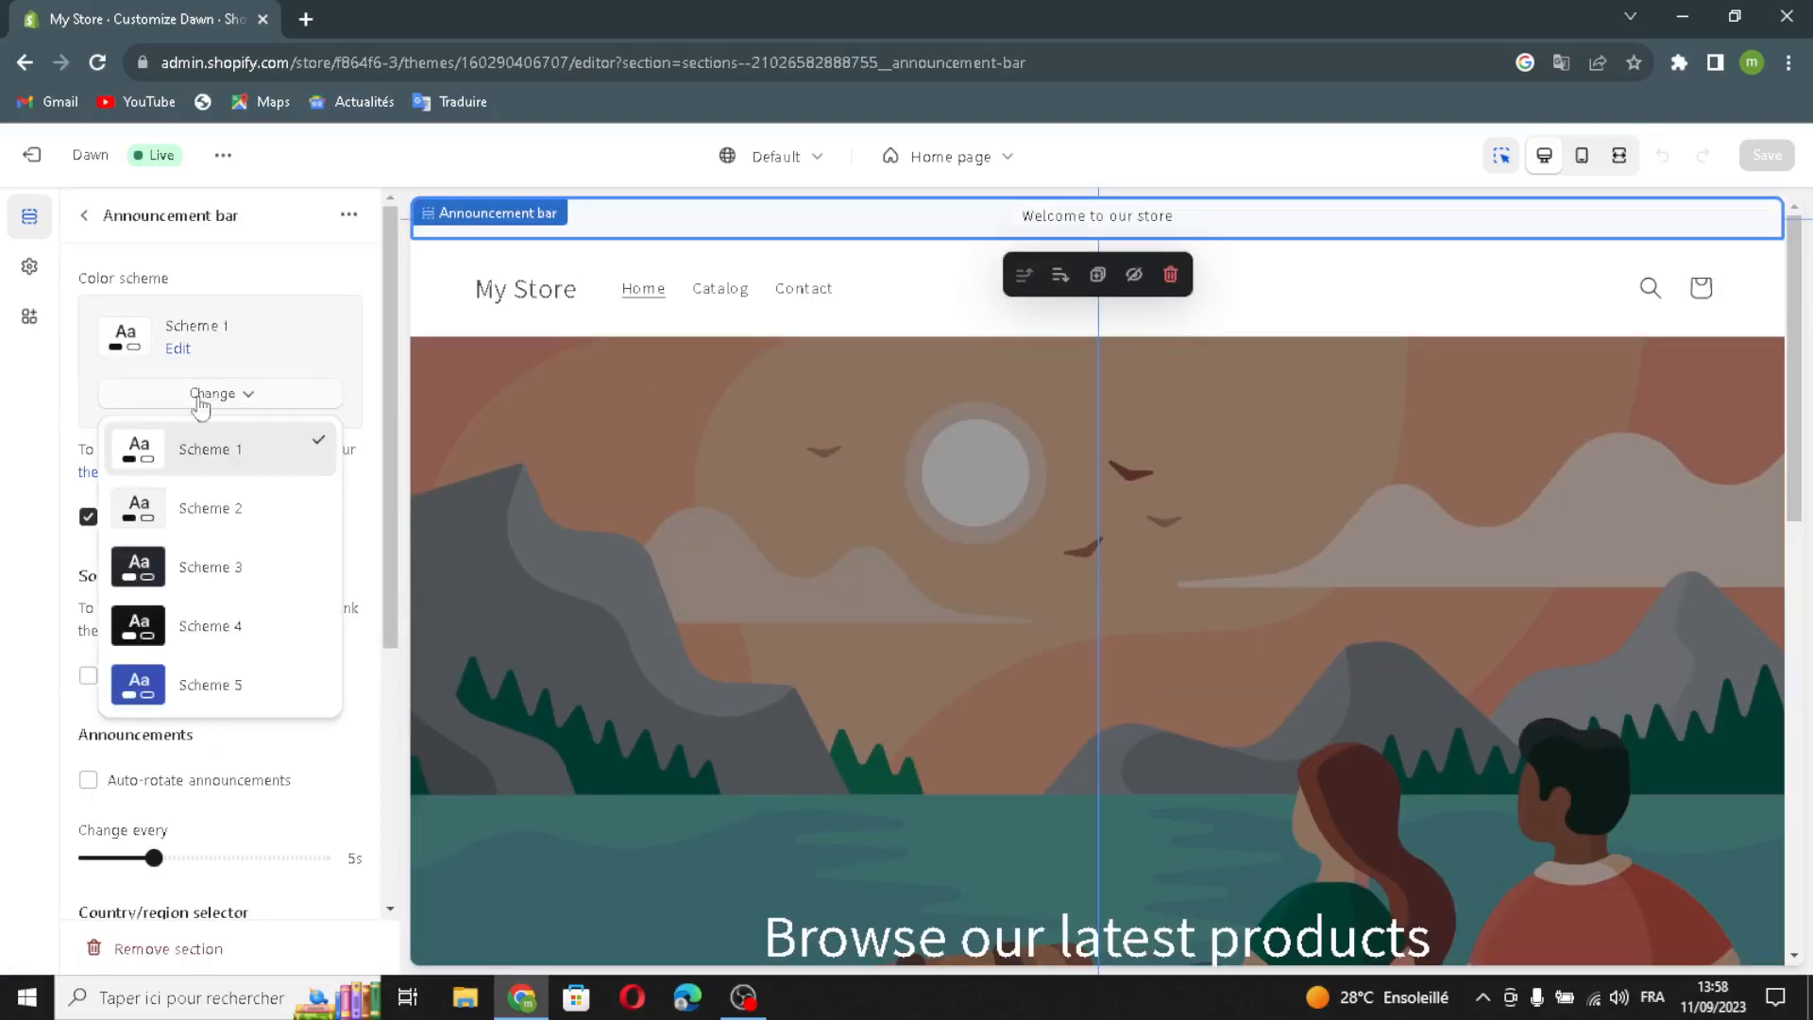
click(192, 567)
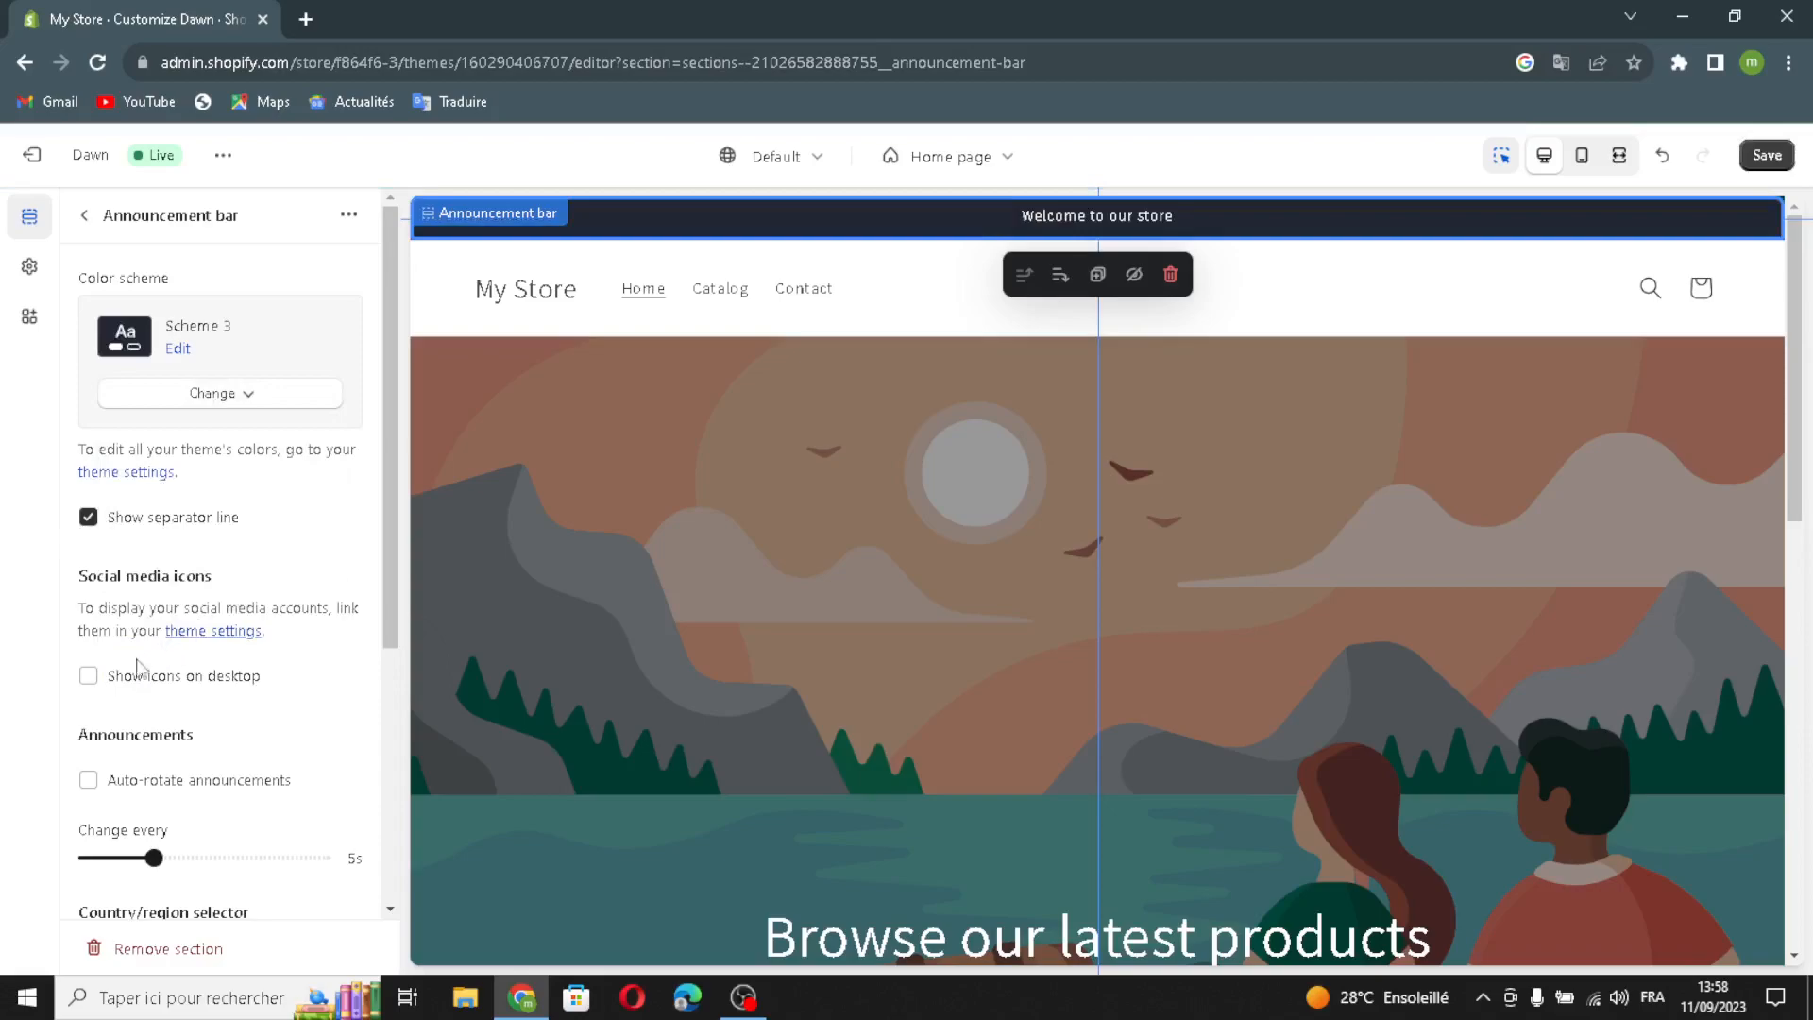
click(88, 675)
scroll(94, 662, down, 2)
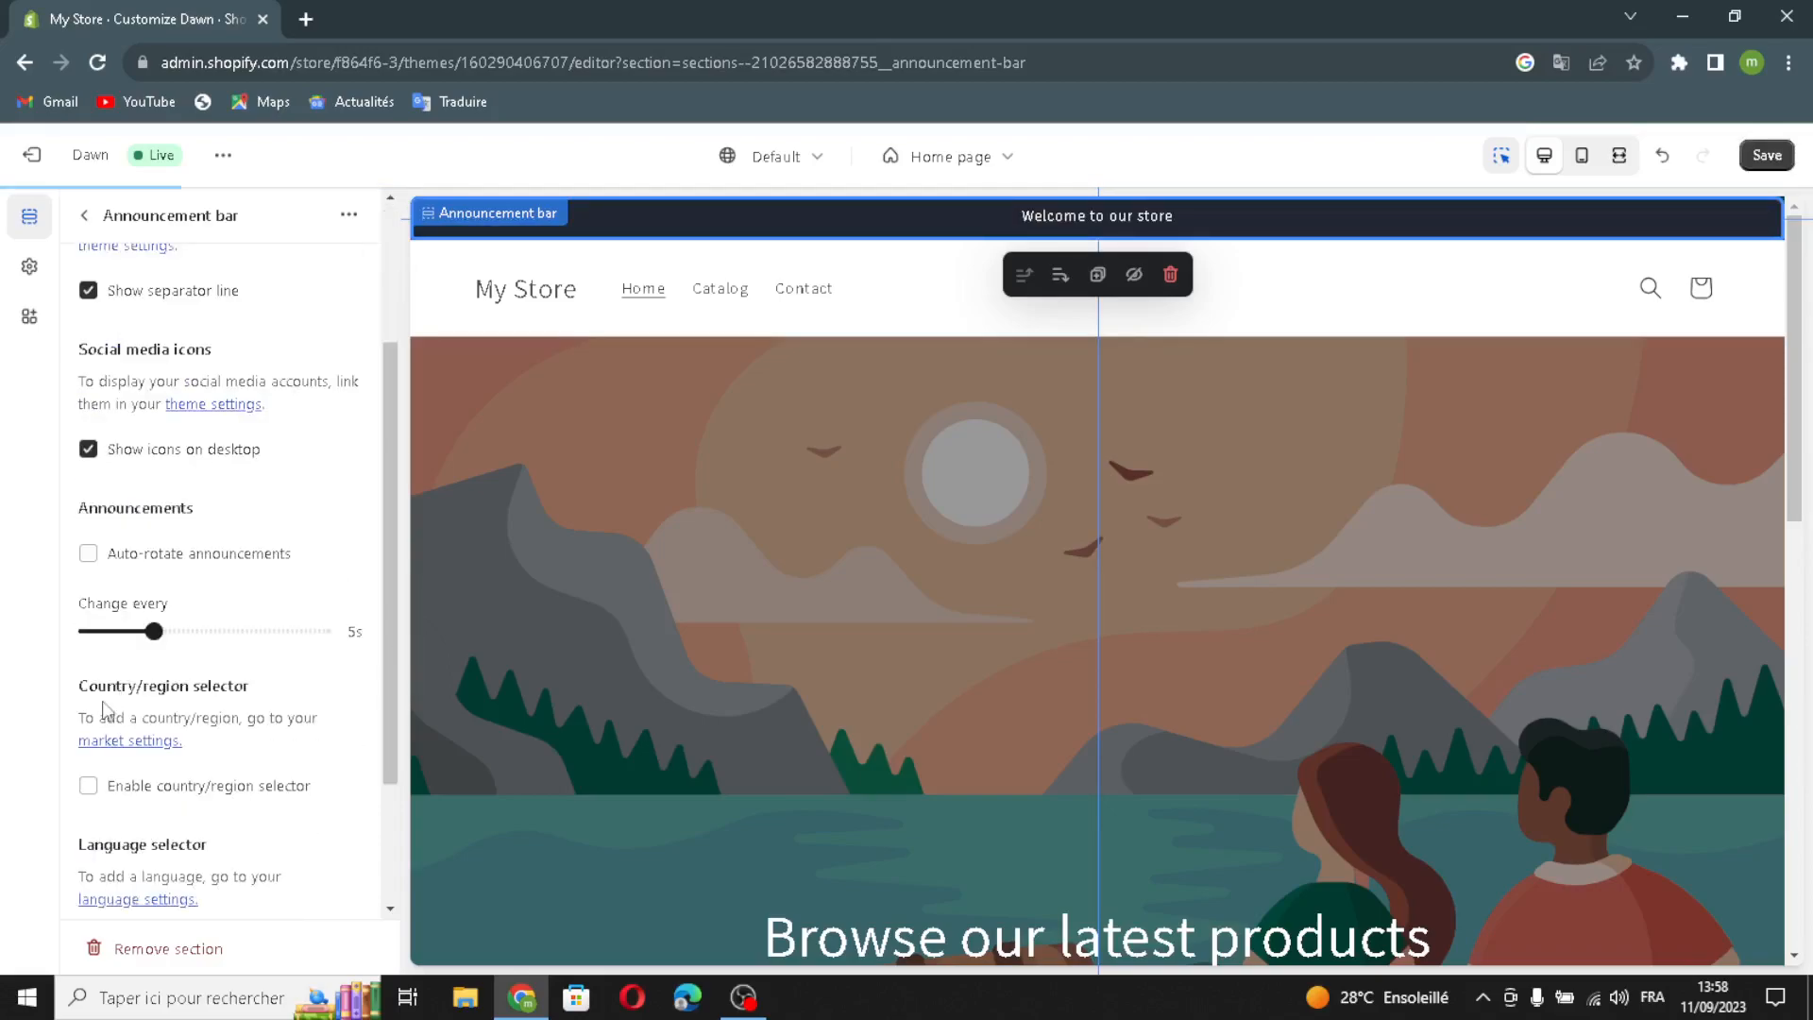
click(87, 553)
click(88, 786)
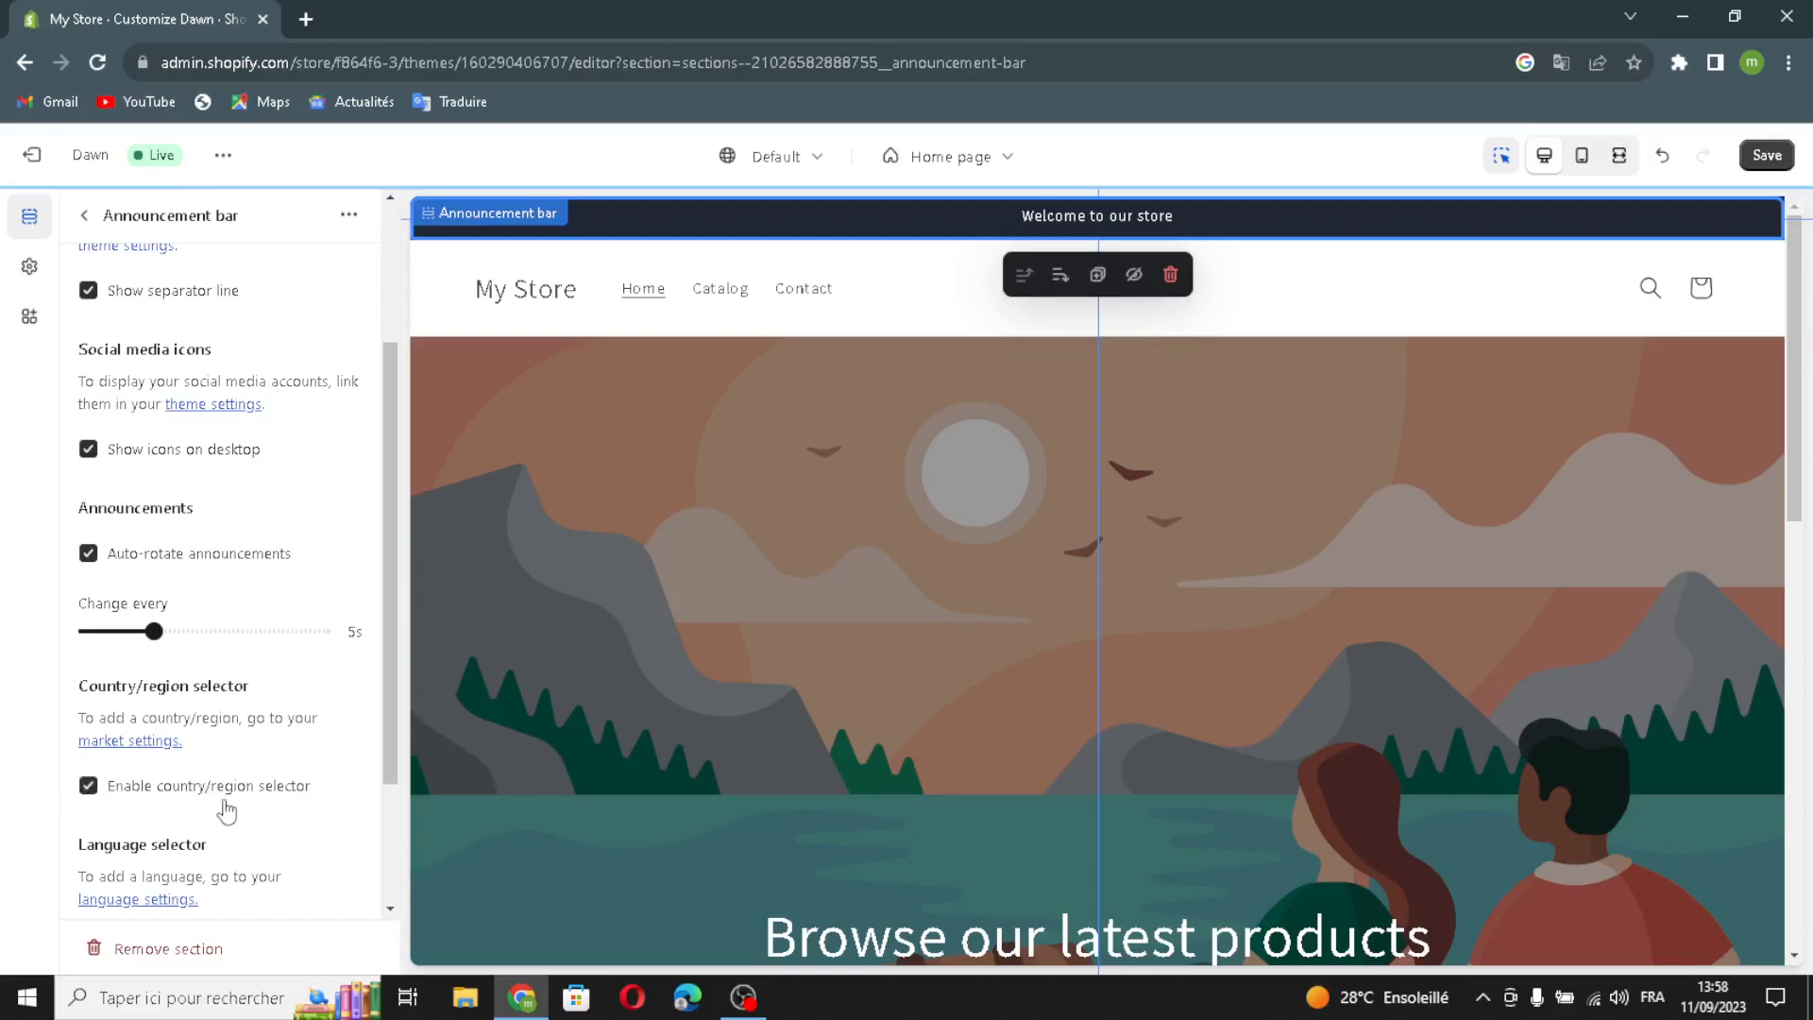
scroll(227, 811, down, 1)
click(134, 843)
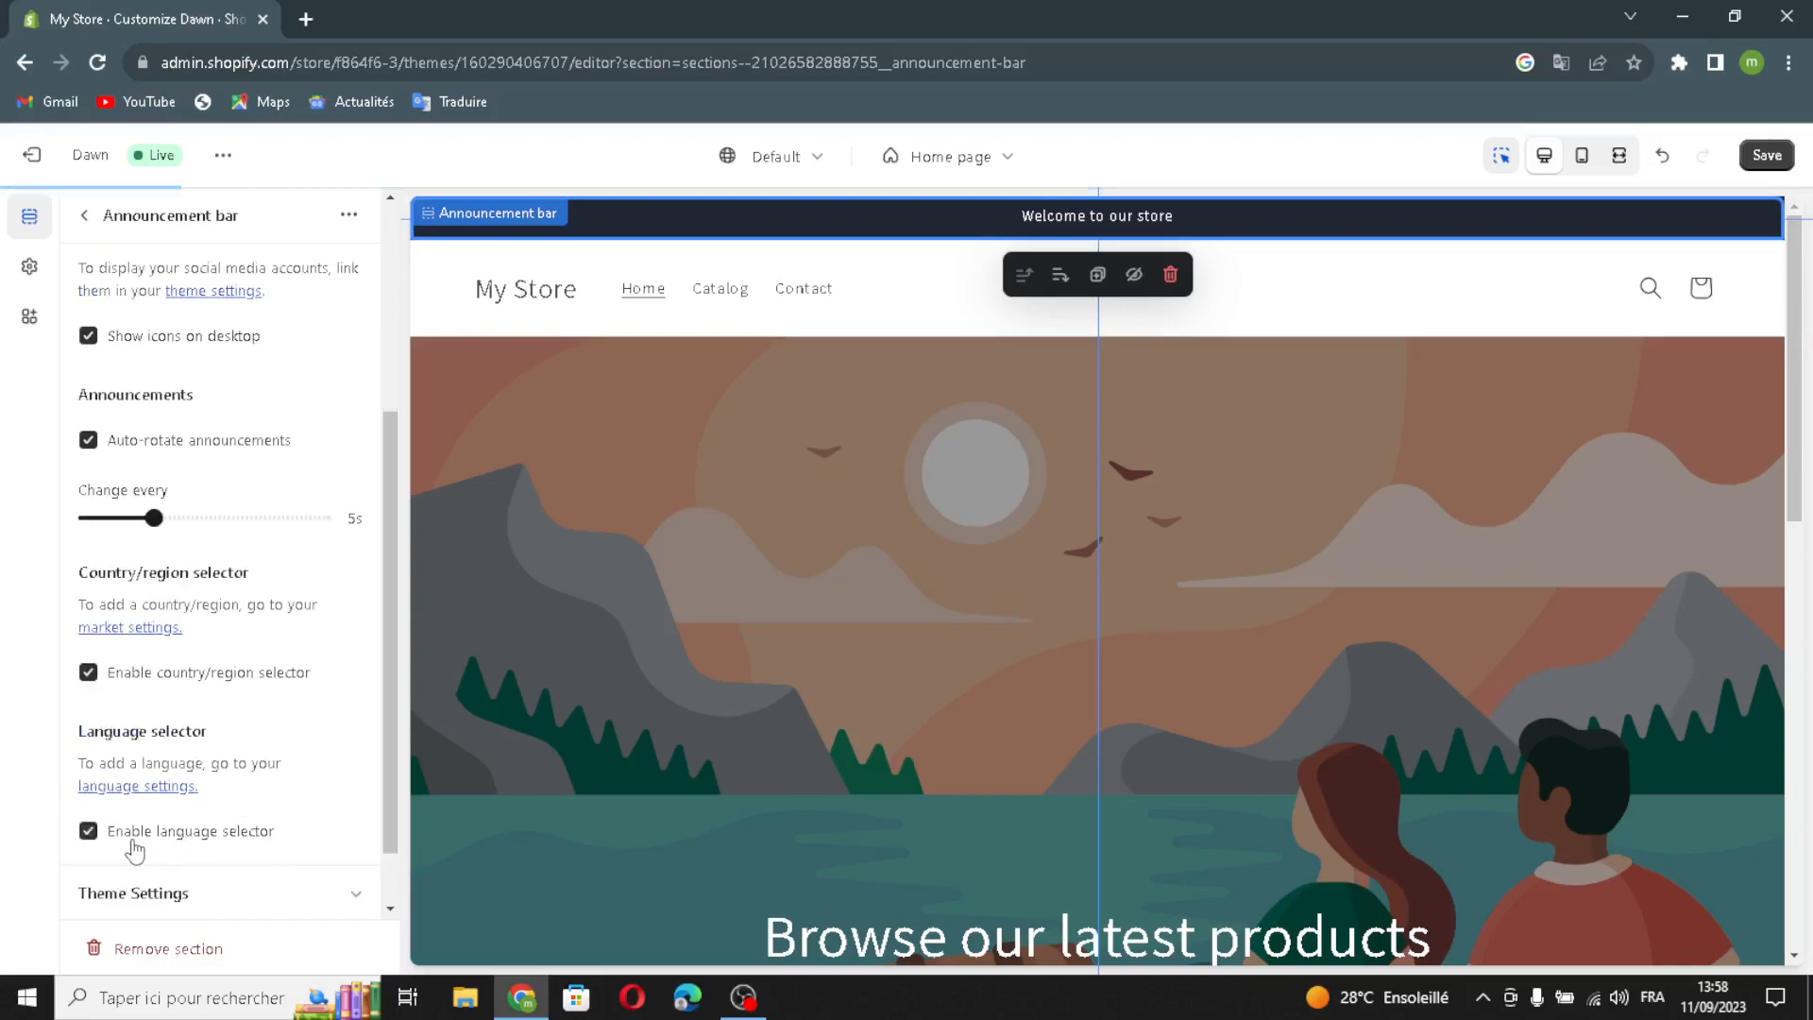
scroll(182, 784, down, 1)
scroll(191, 559, up, 4)
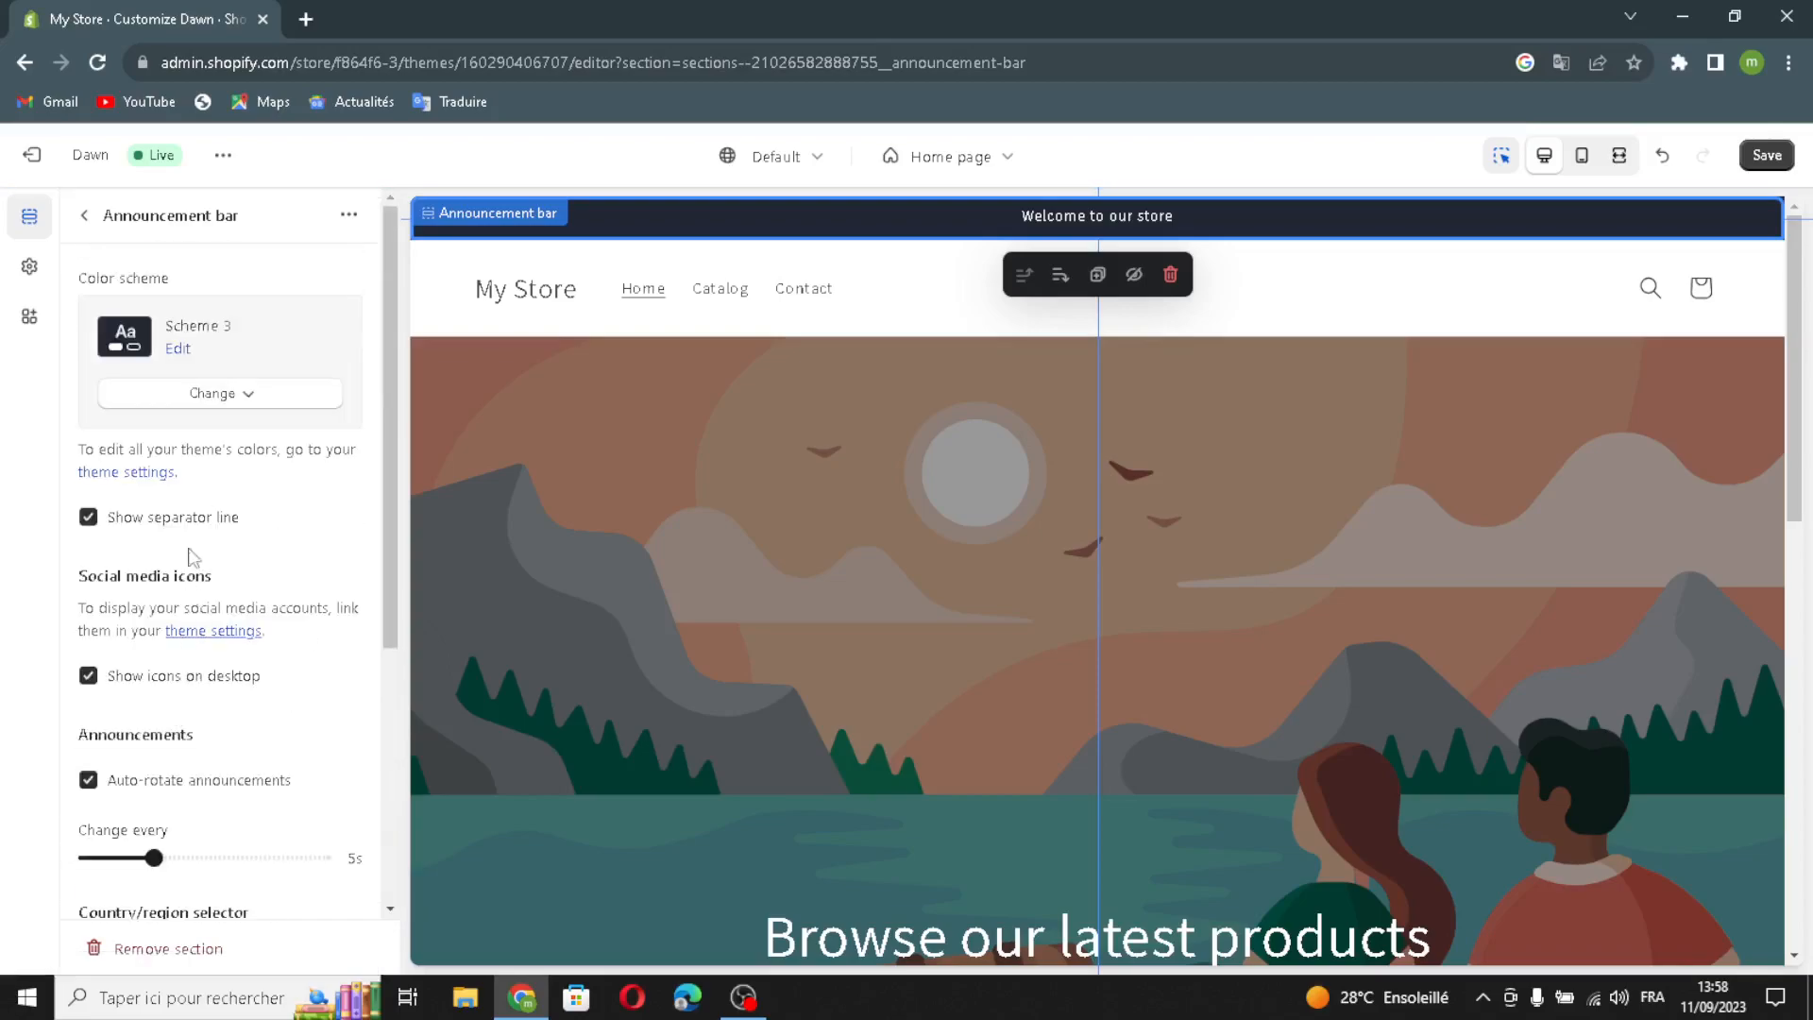
click(85, 215)
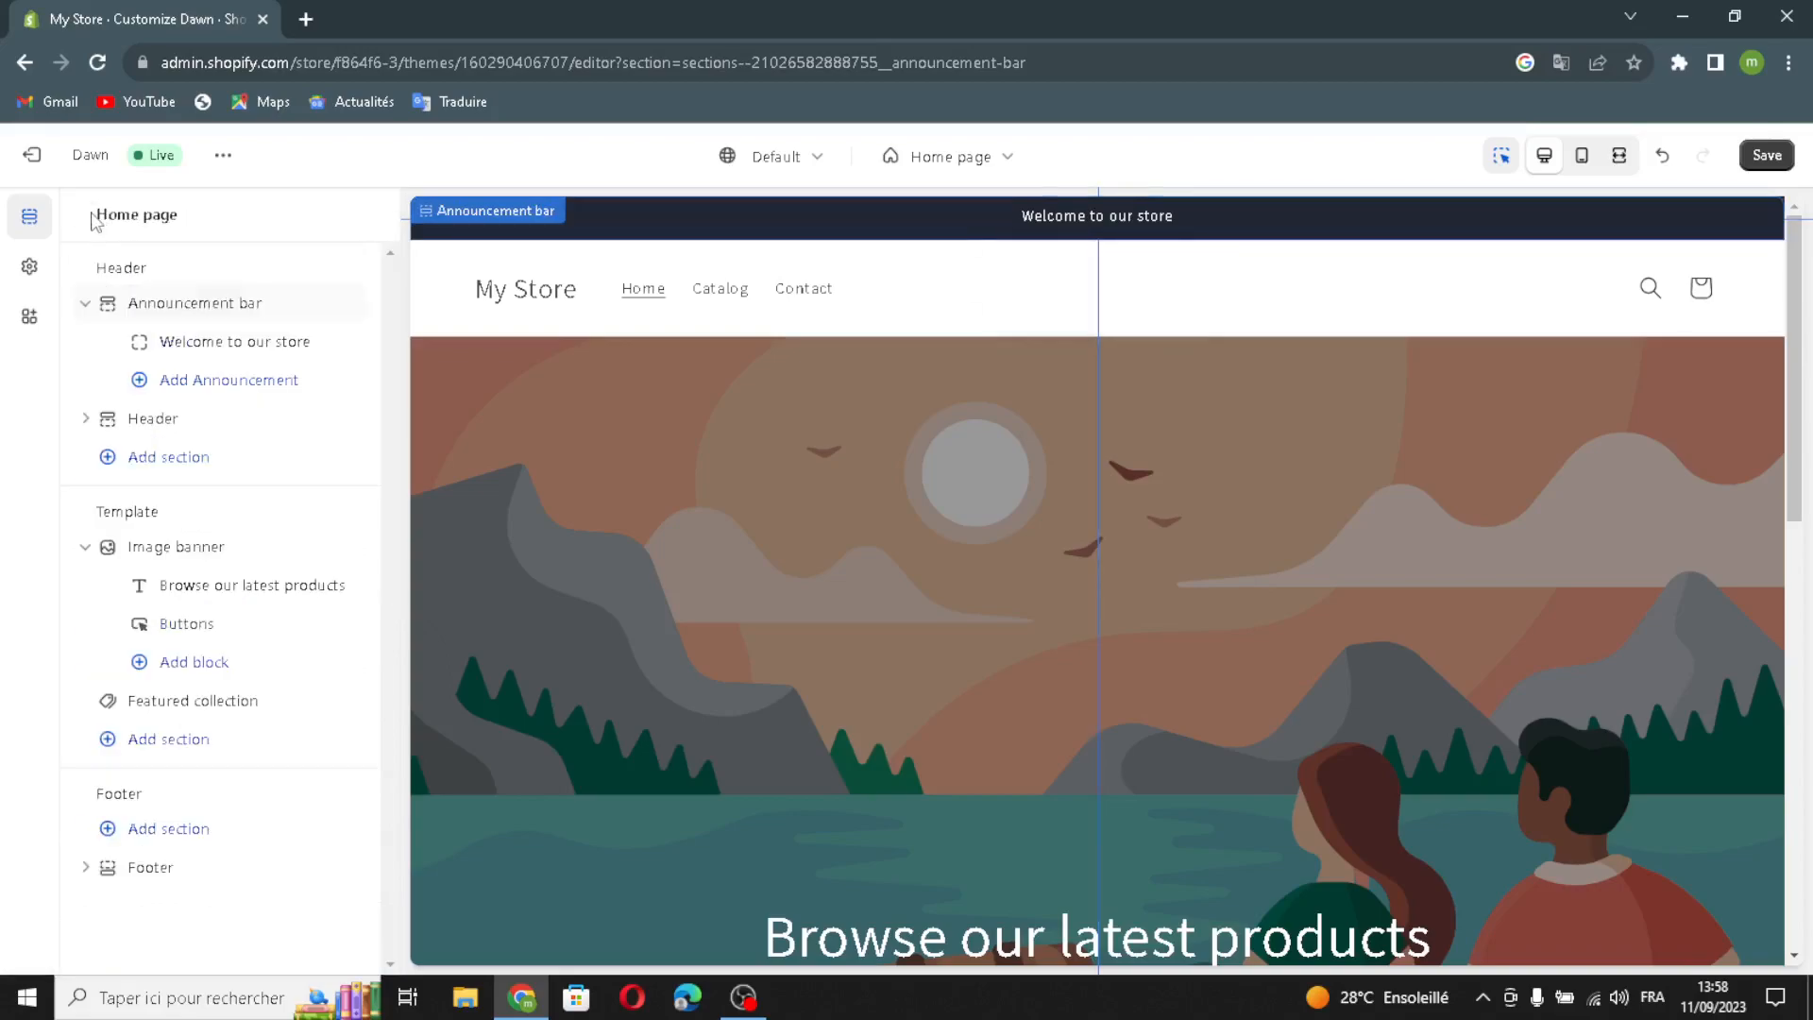
- Link the 'Welcome to our store' announcement to Collections > All collections
click(158, 351)
drag(243, 314, 376, 325)
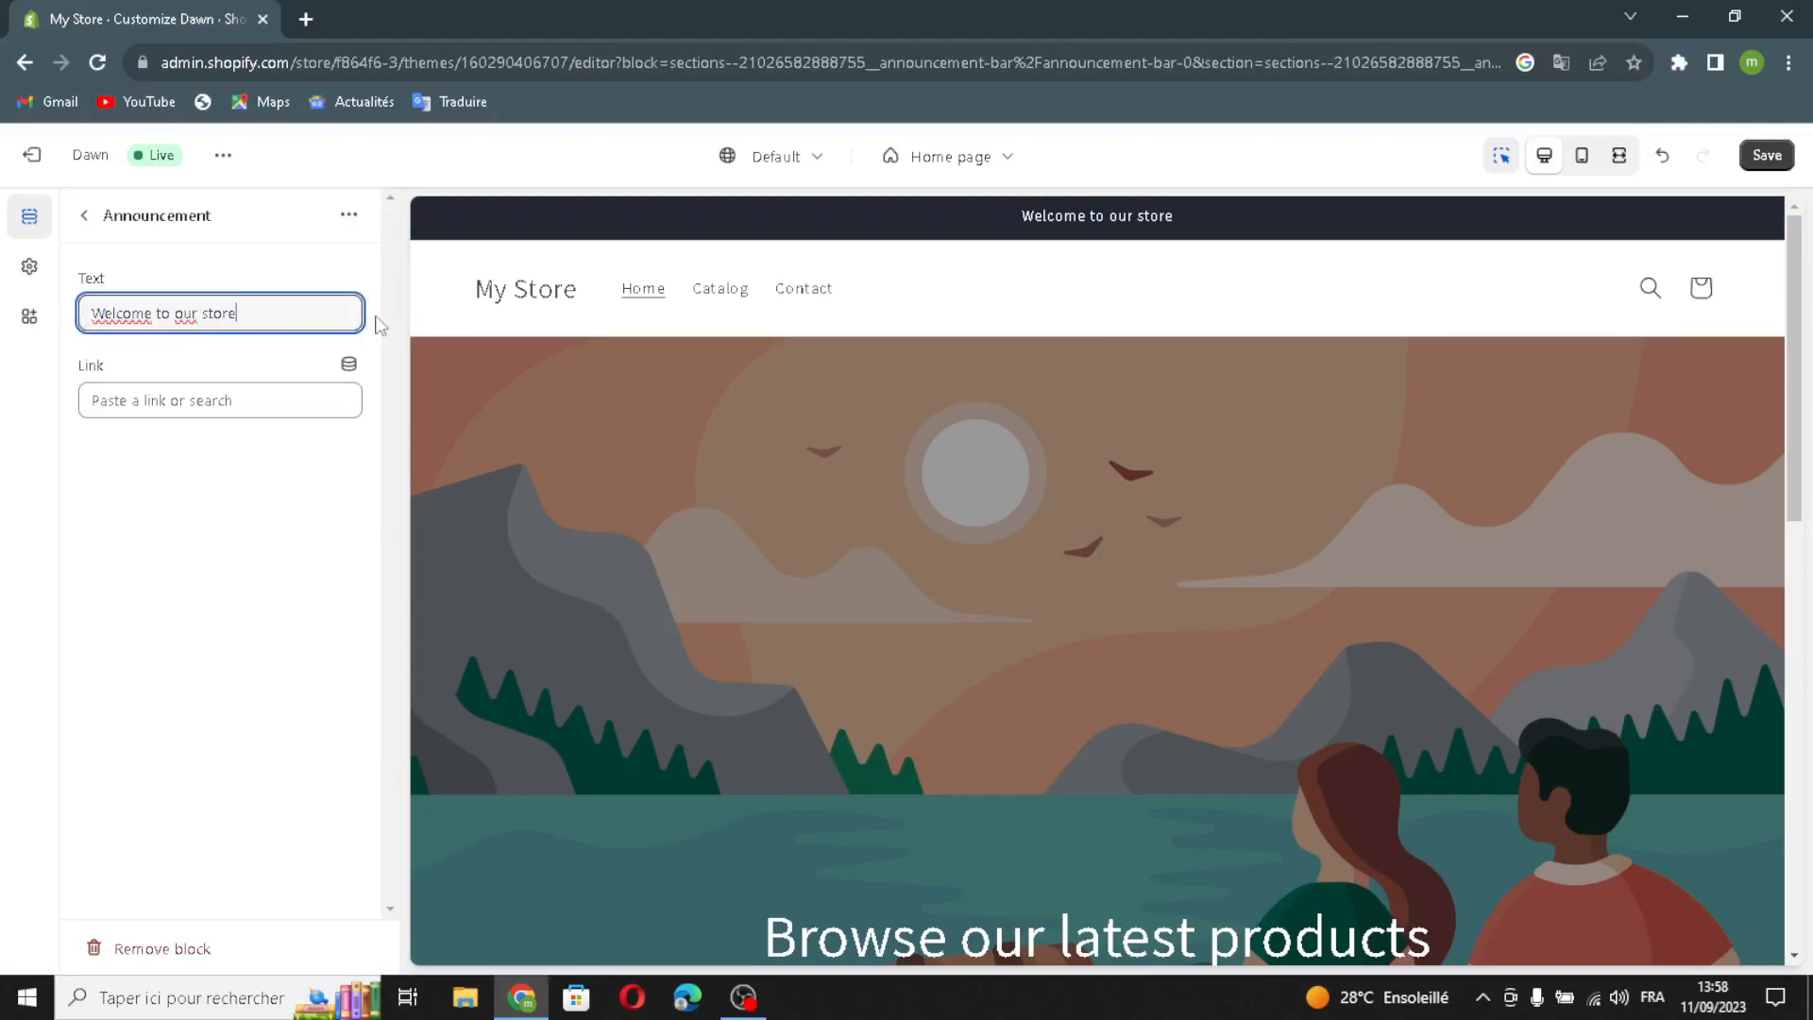
click(238, 399)
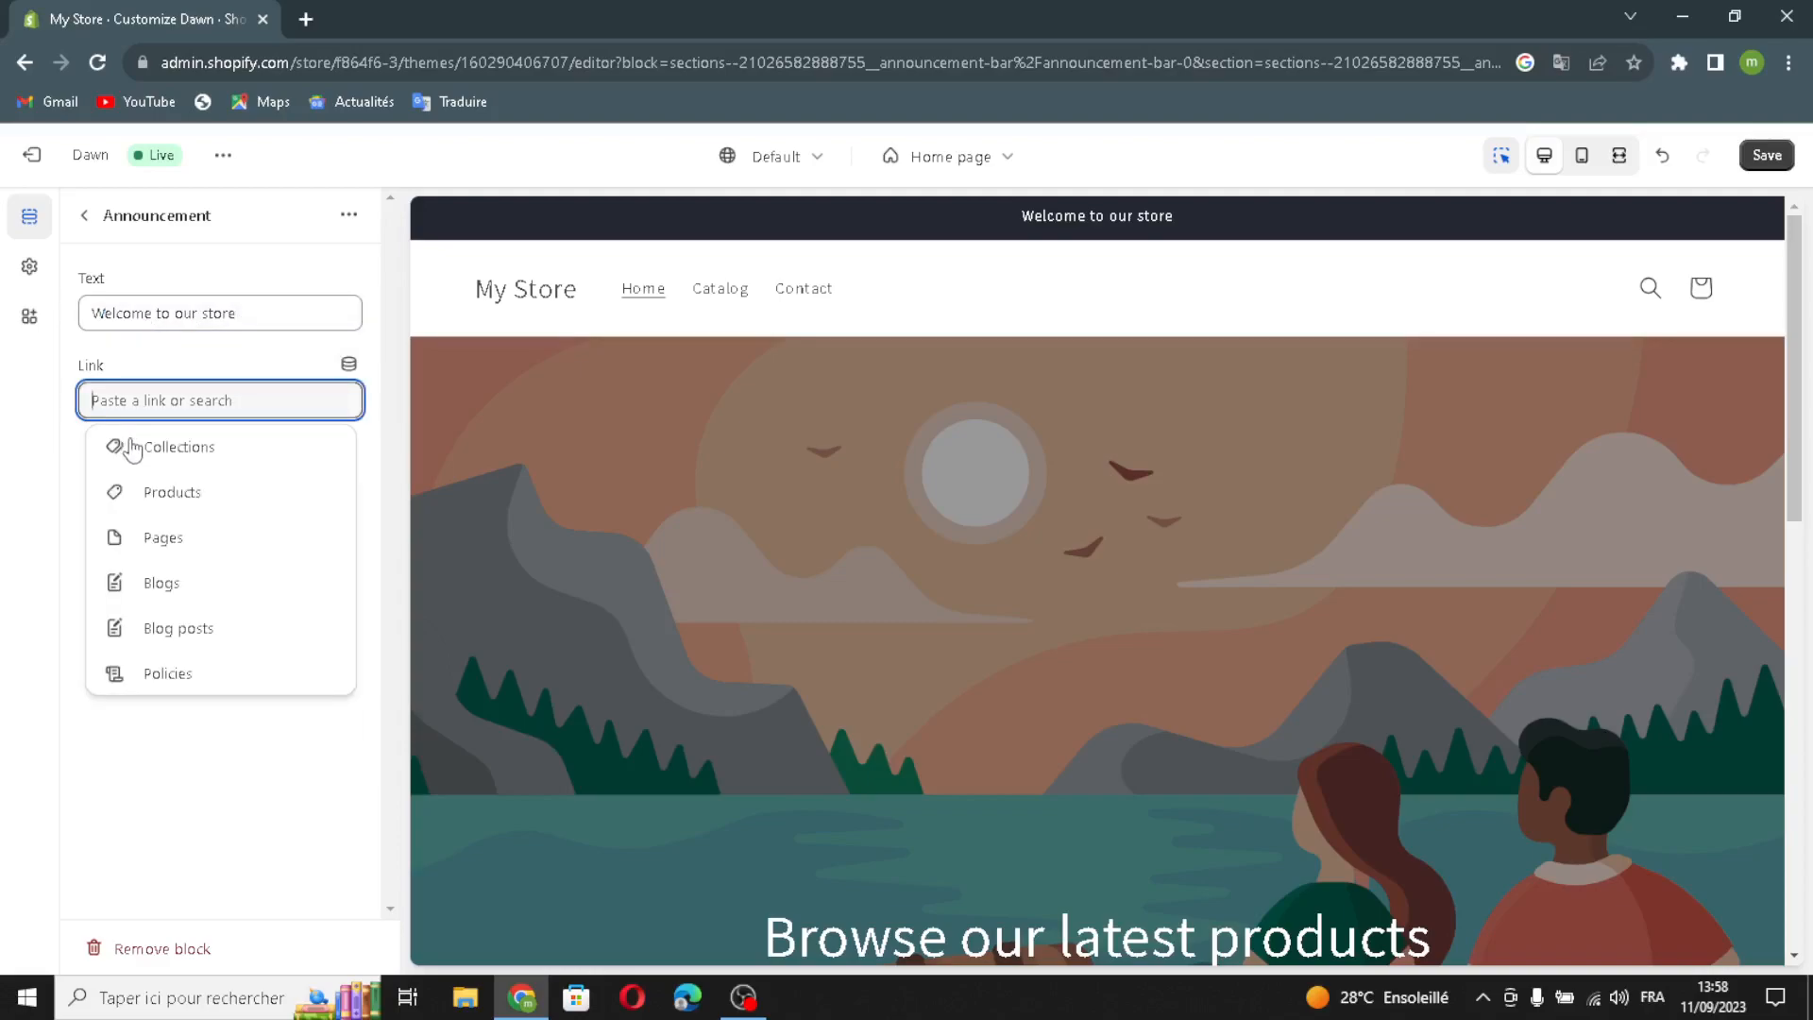
click(200, 459)
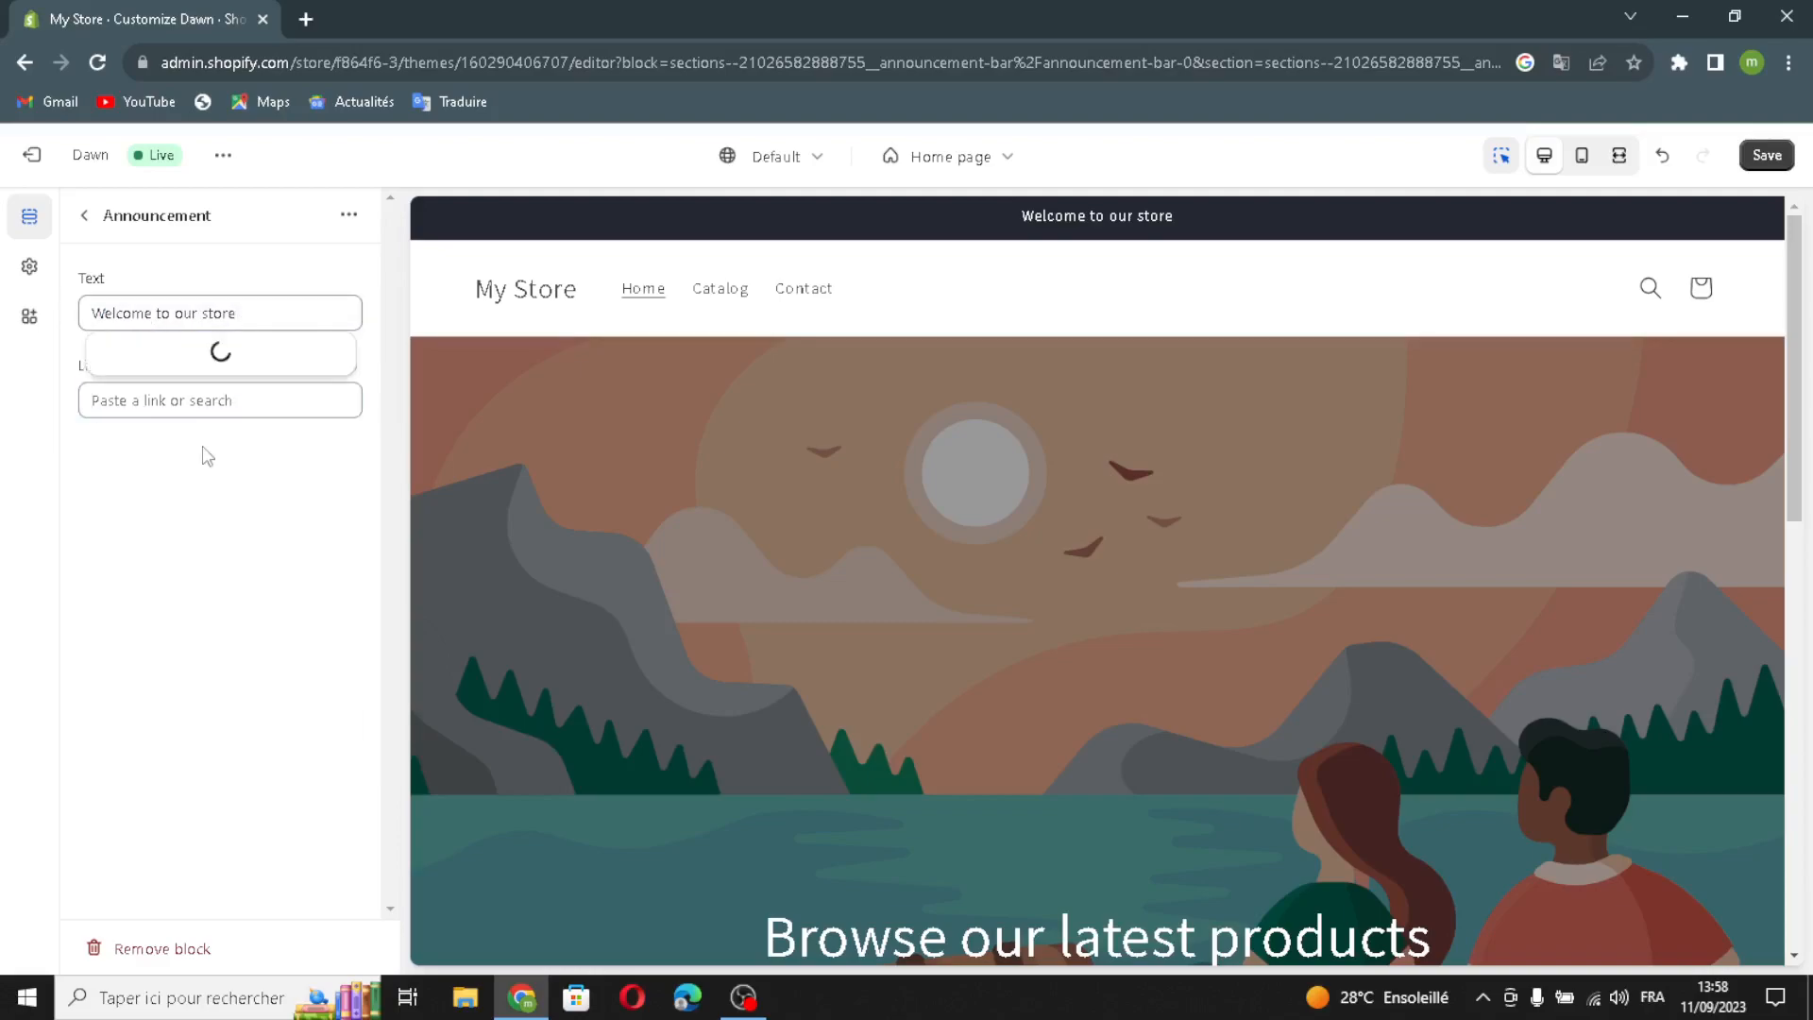
click(171, 308)
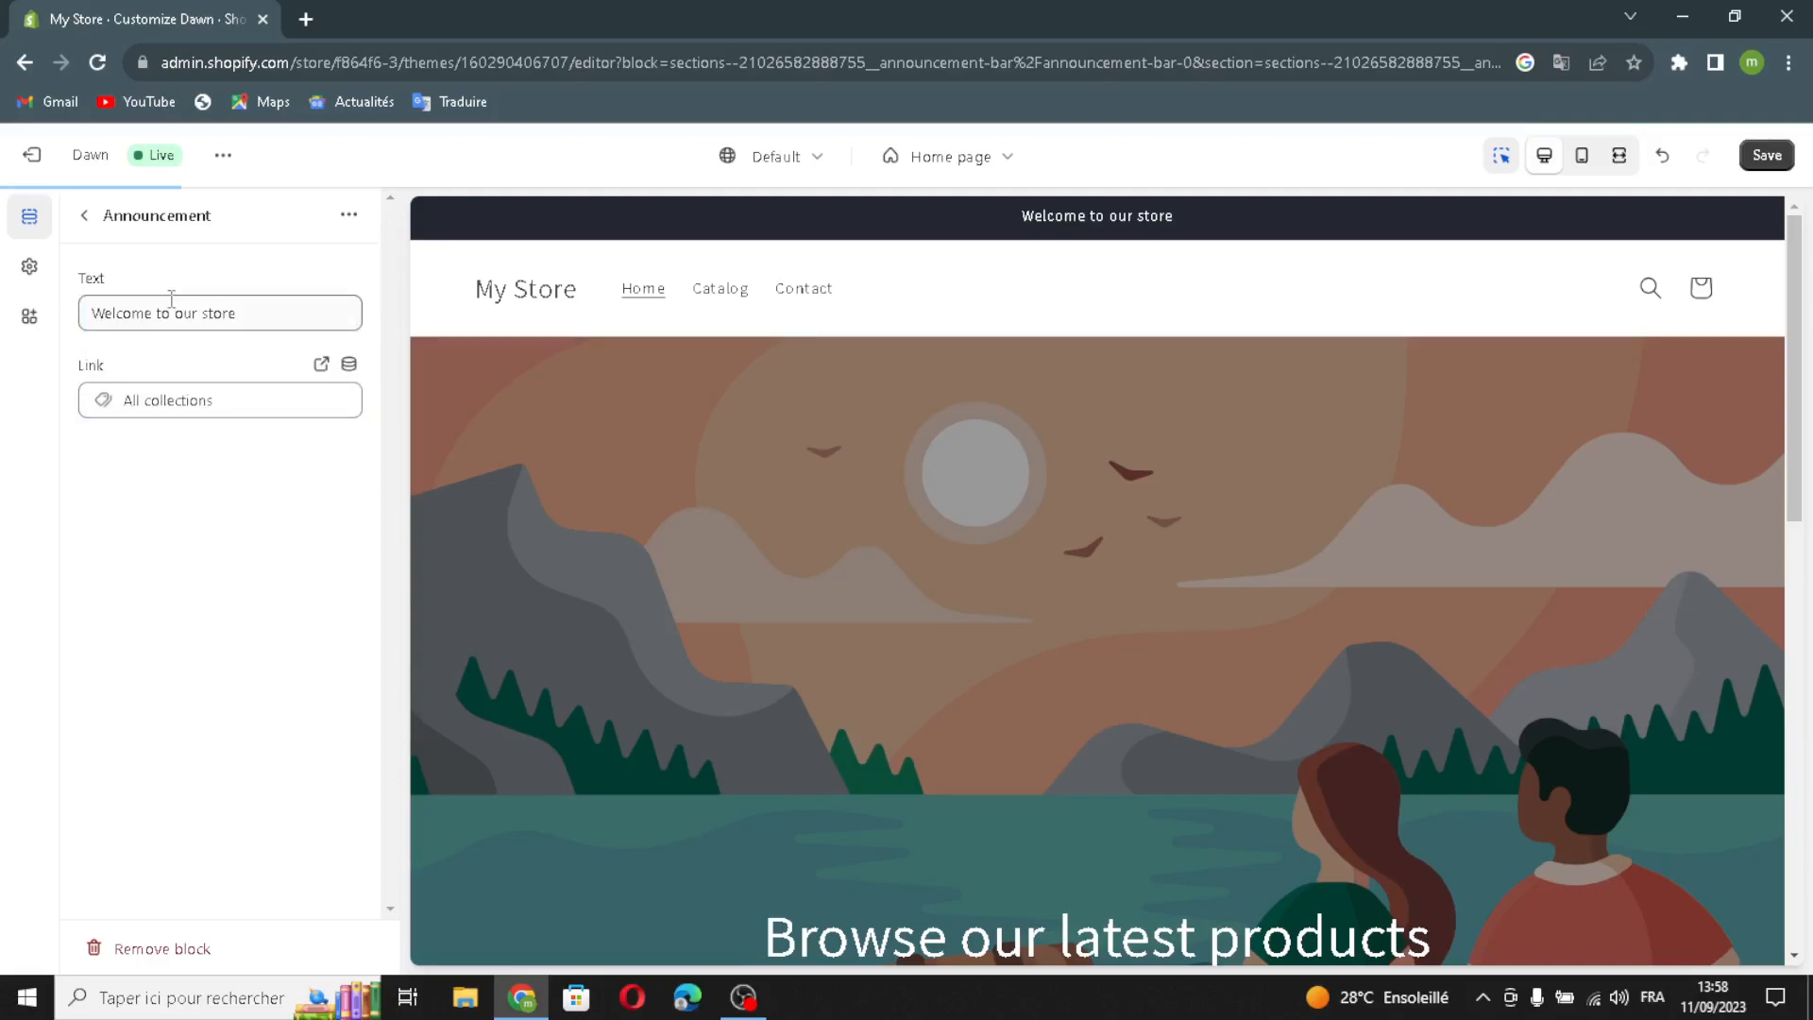
click(84, 215)
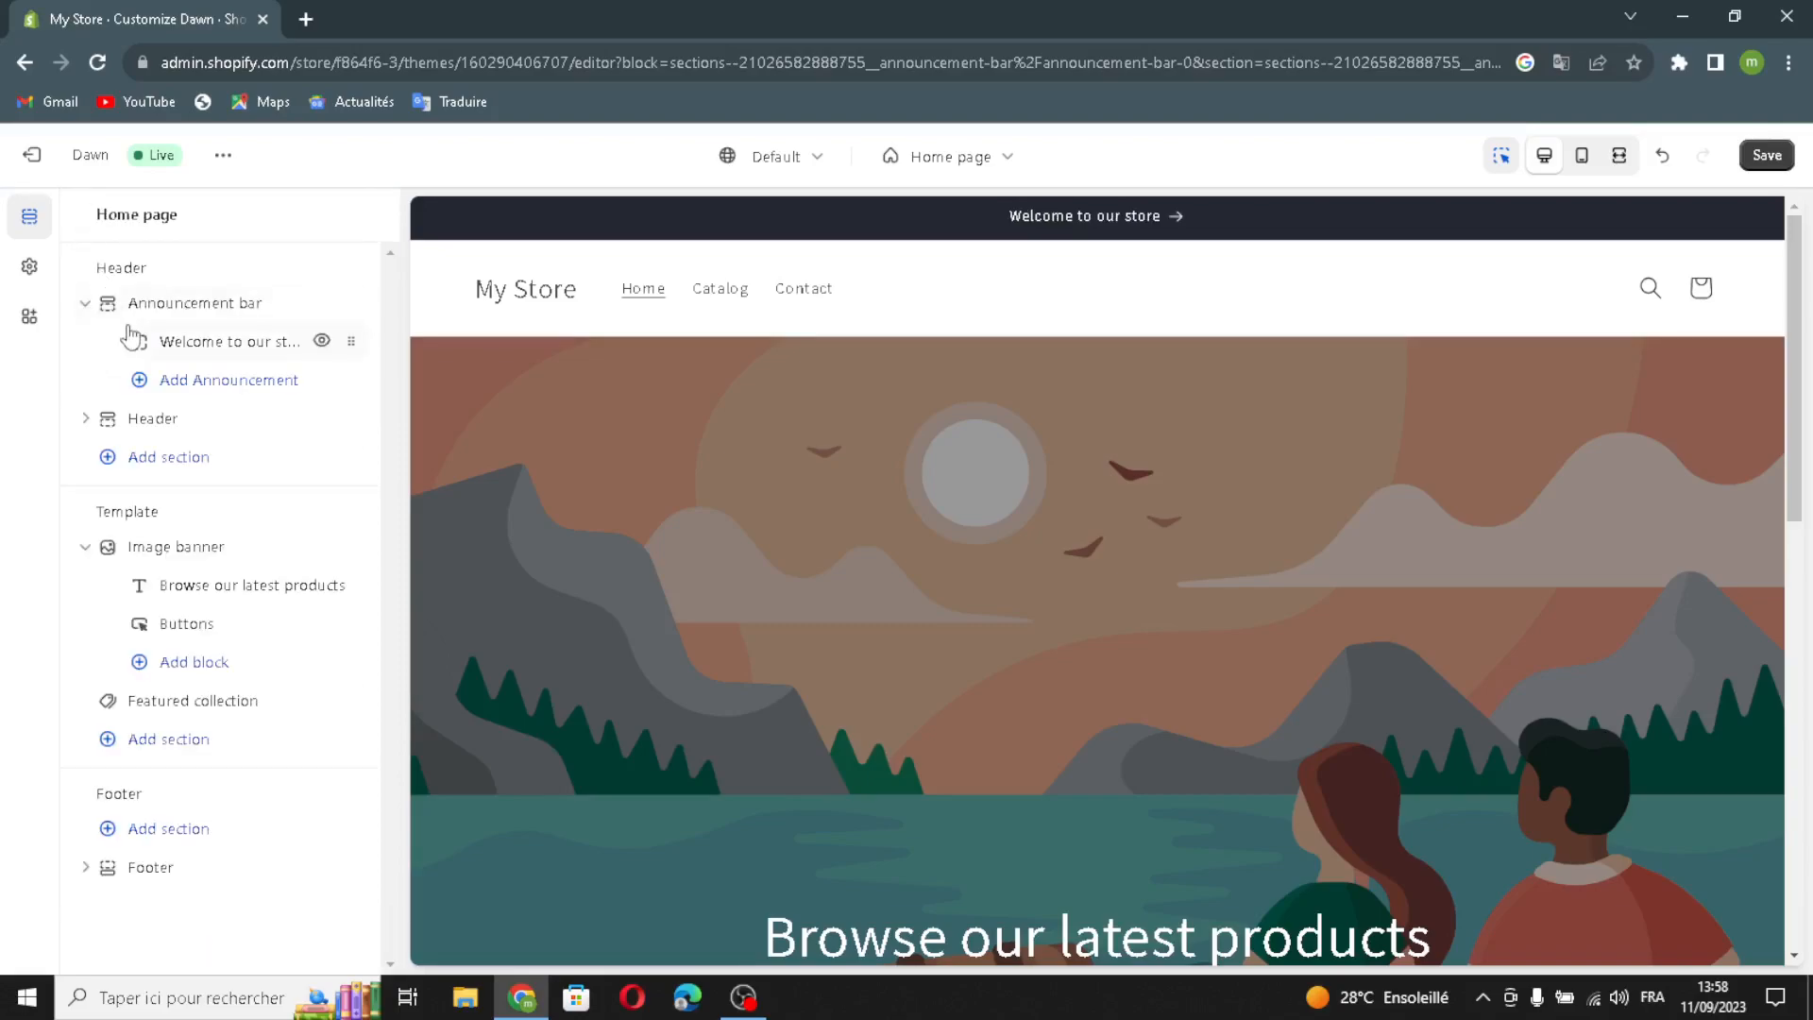
- Keep the header logo Middle left, switch the desktop menu to Mega menu, and make the header sticky Always
click(225, 432)
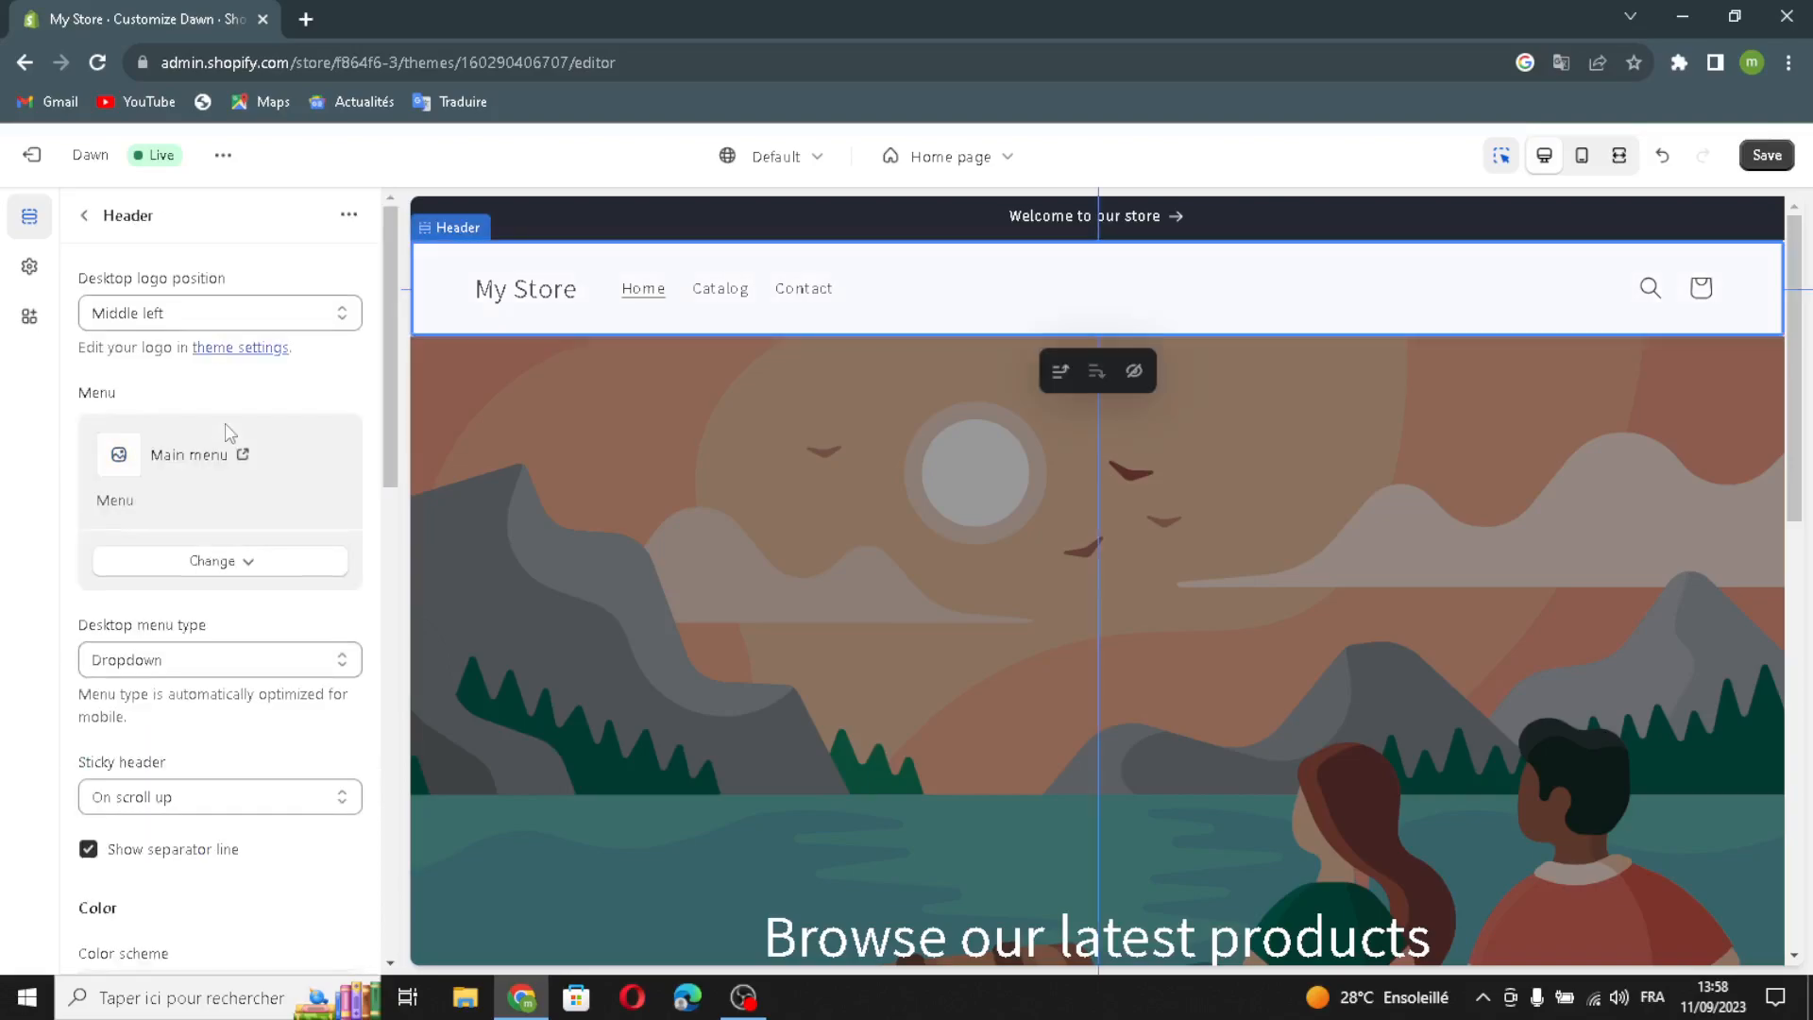
click(132, 315)
click(132, 319)
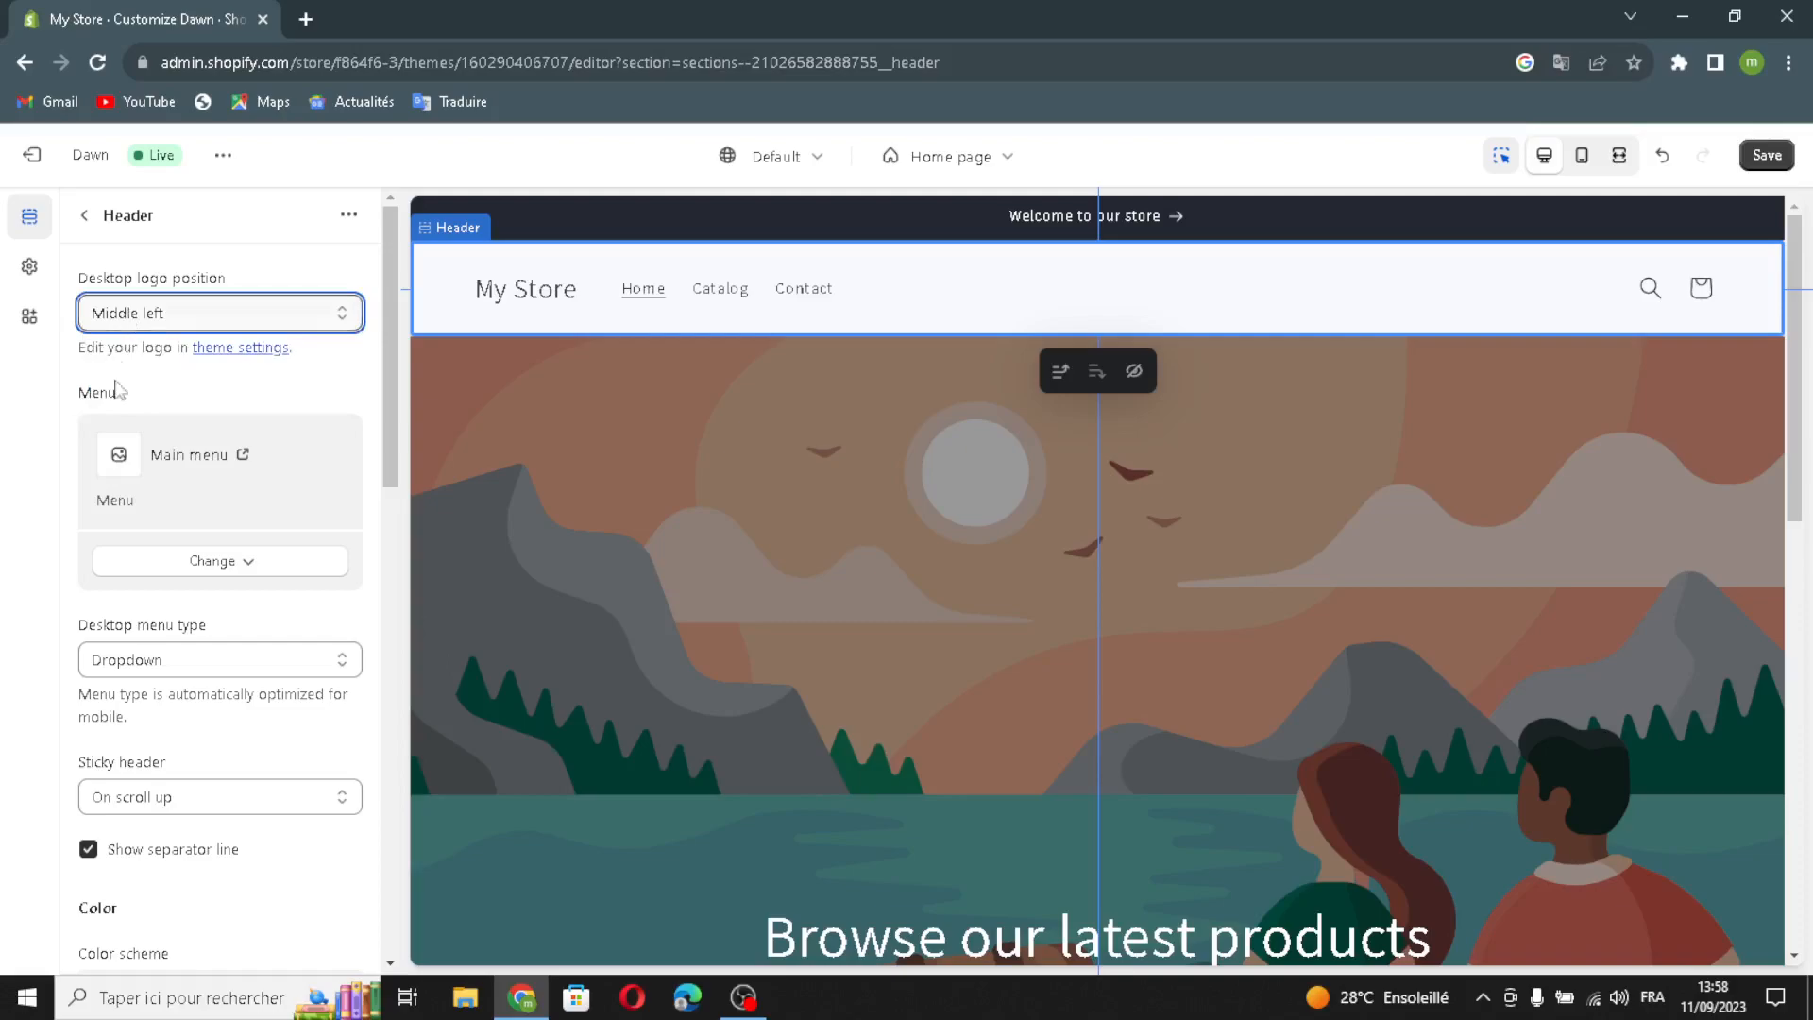
click(140, 564)
click(142, 564)
scroll(116, 648, down, 1)
scroll(117, 648, down, 1)
click(161, 440)
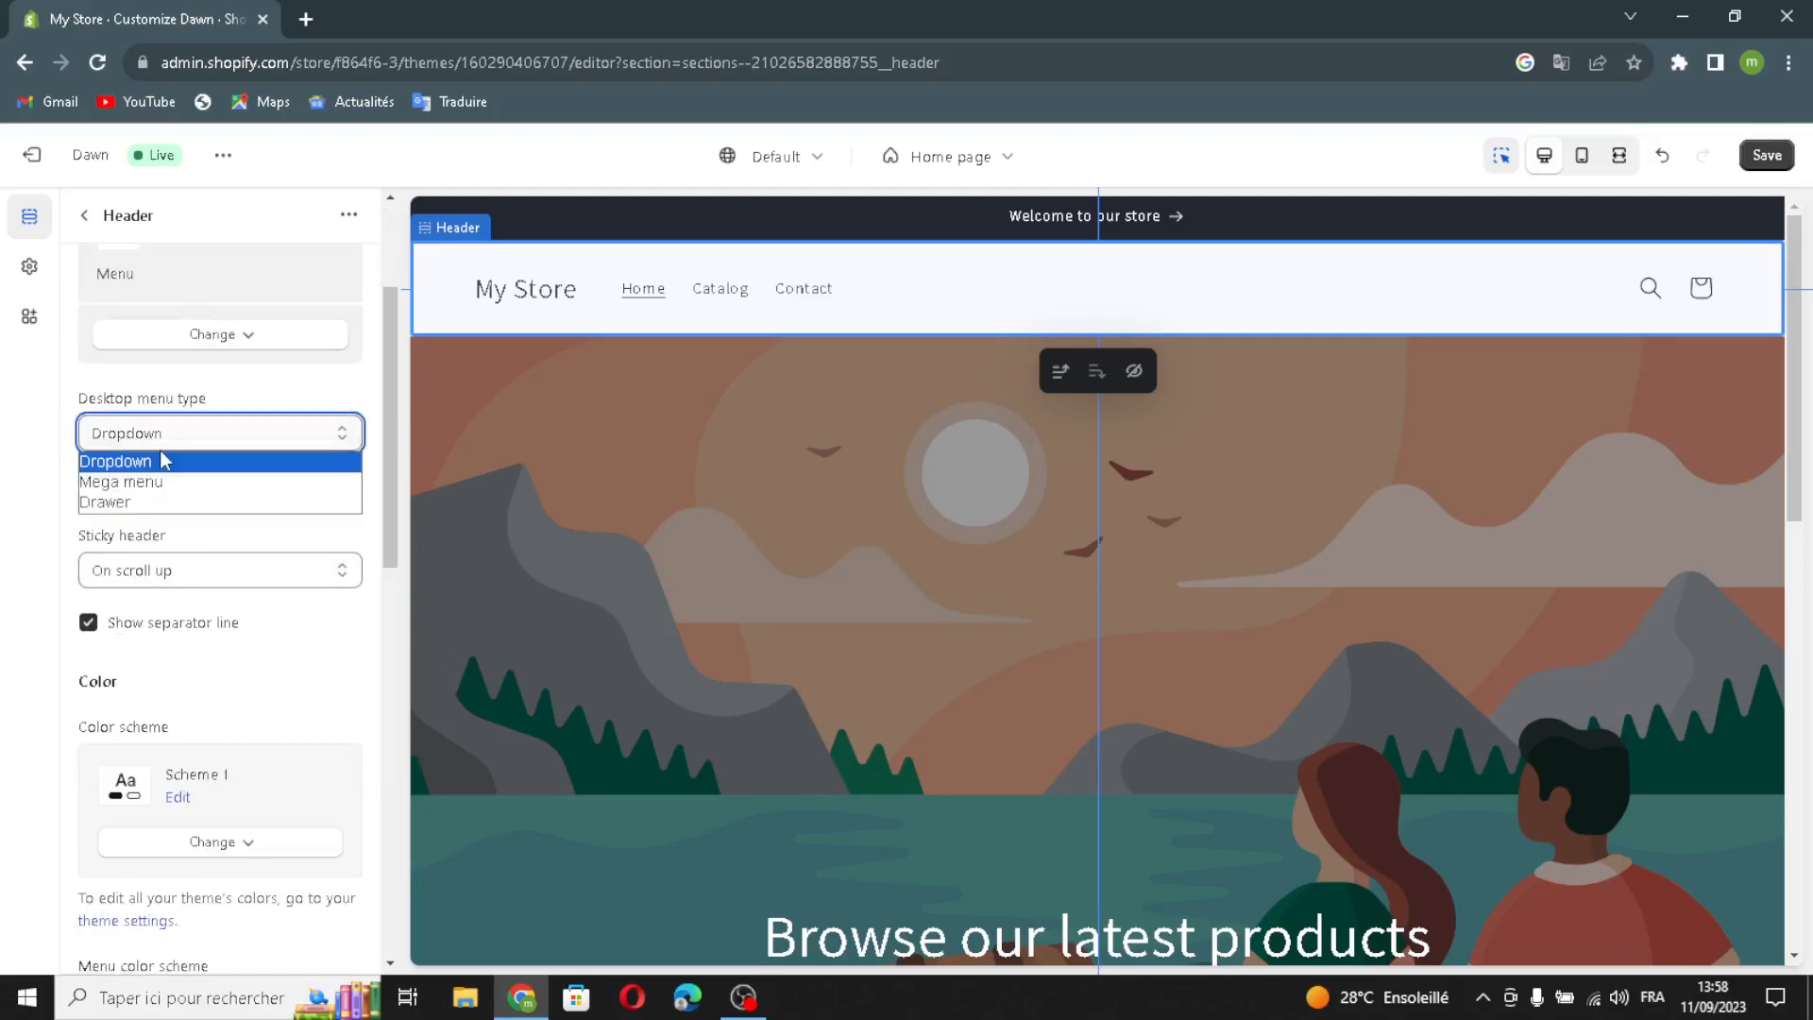
click(160, 440)
click(161, 440)
click(143, 481)
click(162, 578)
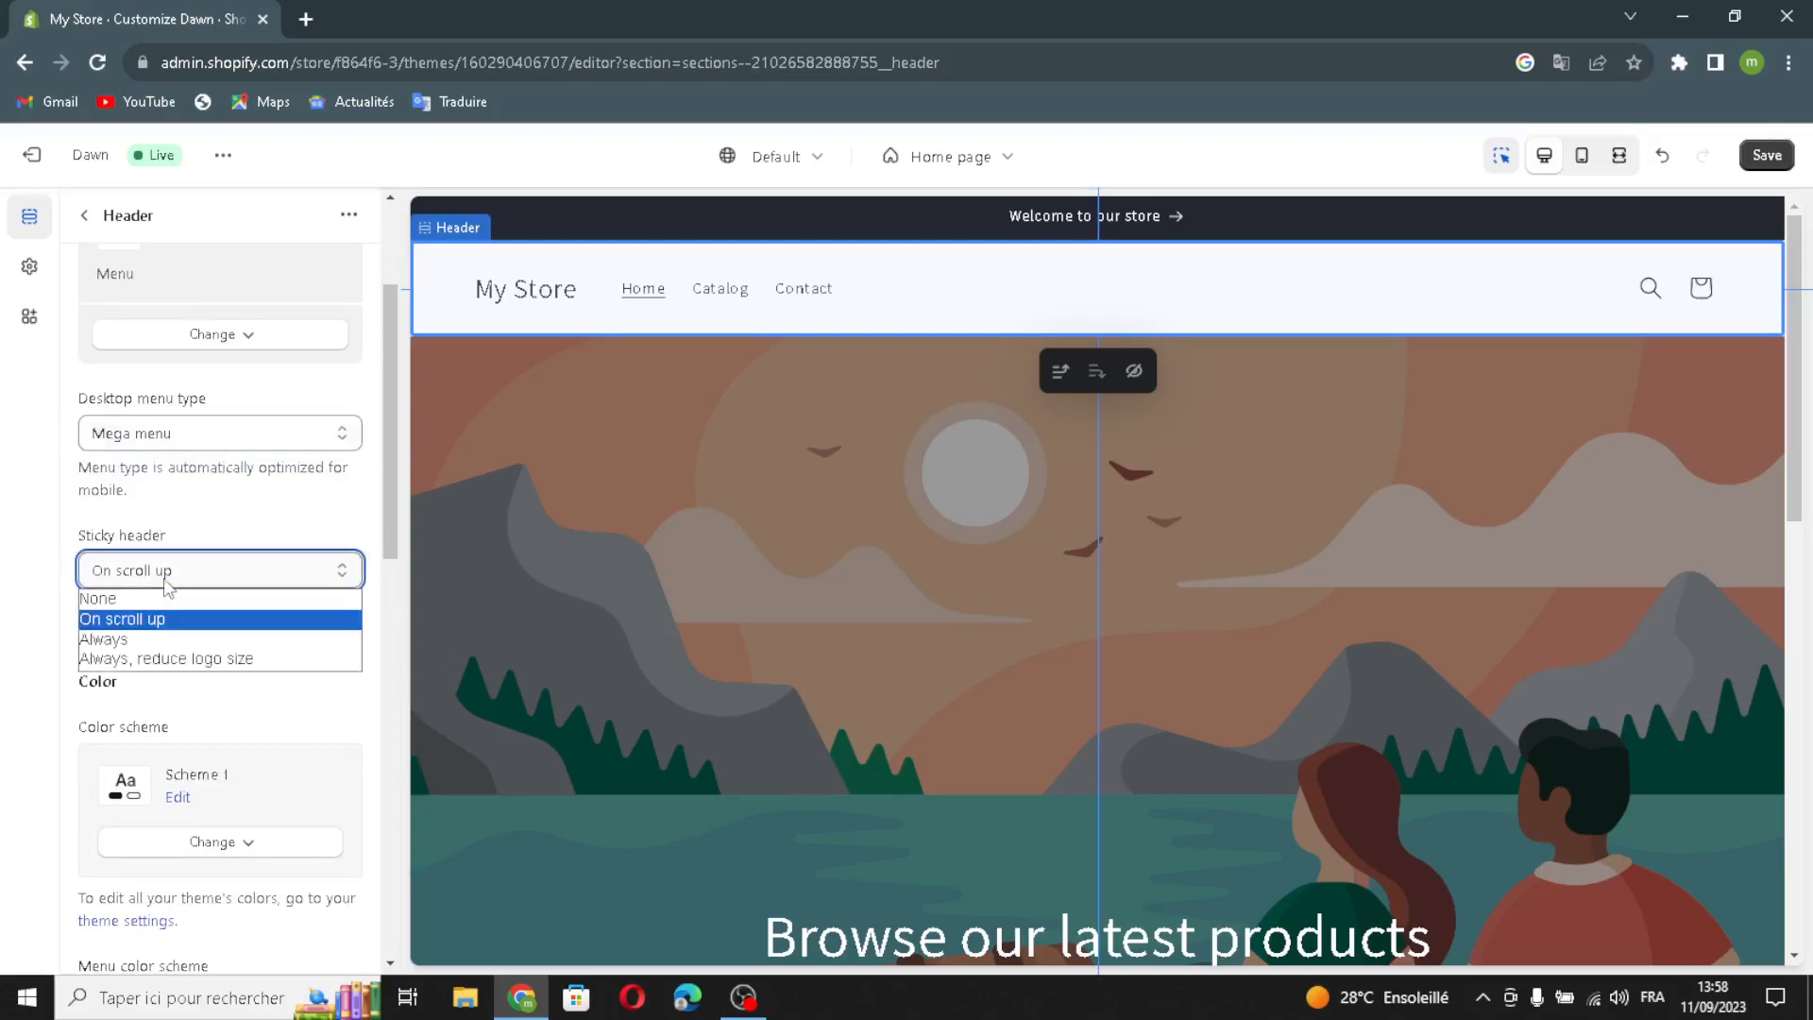
click(150, 635)
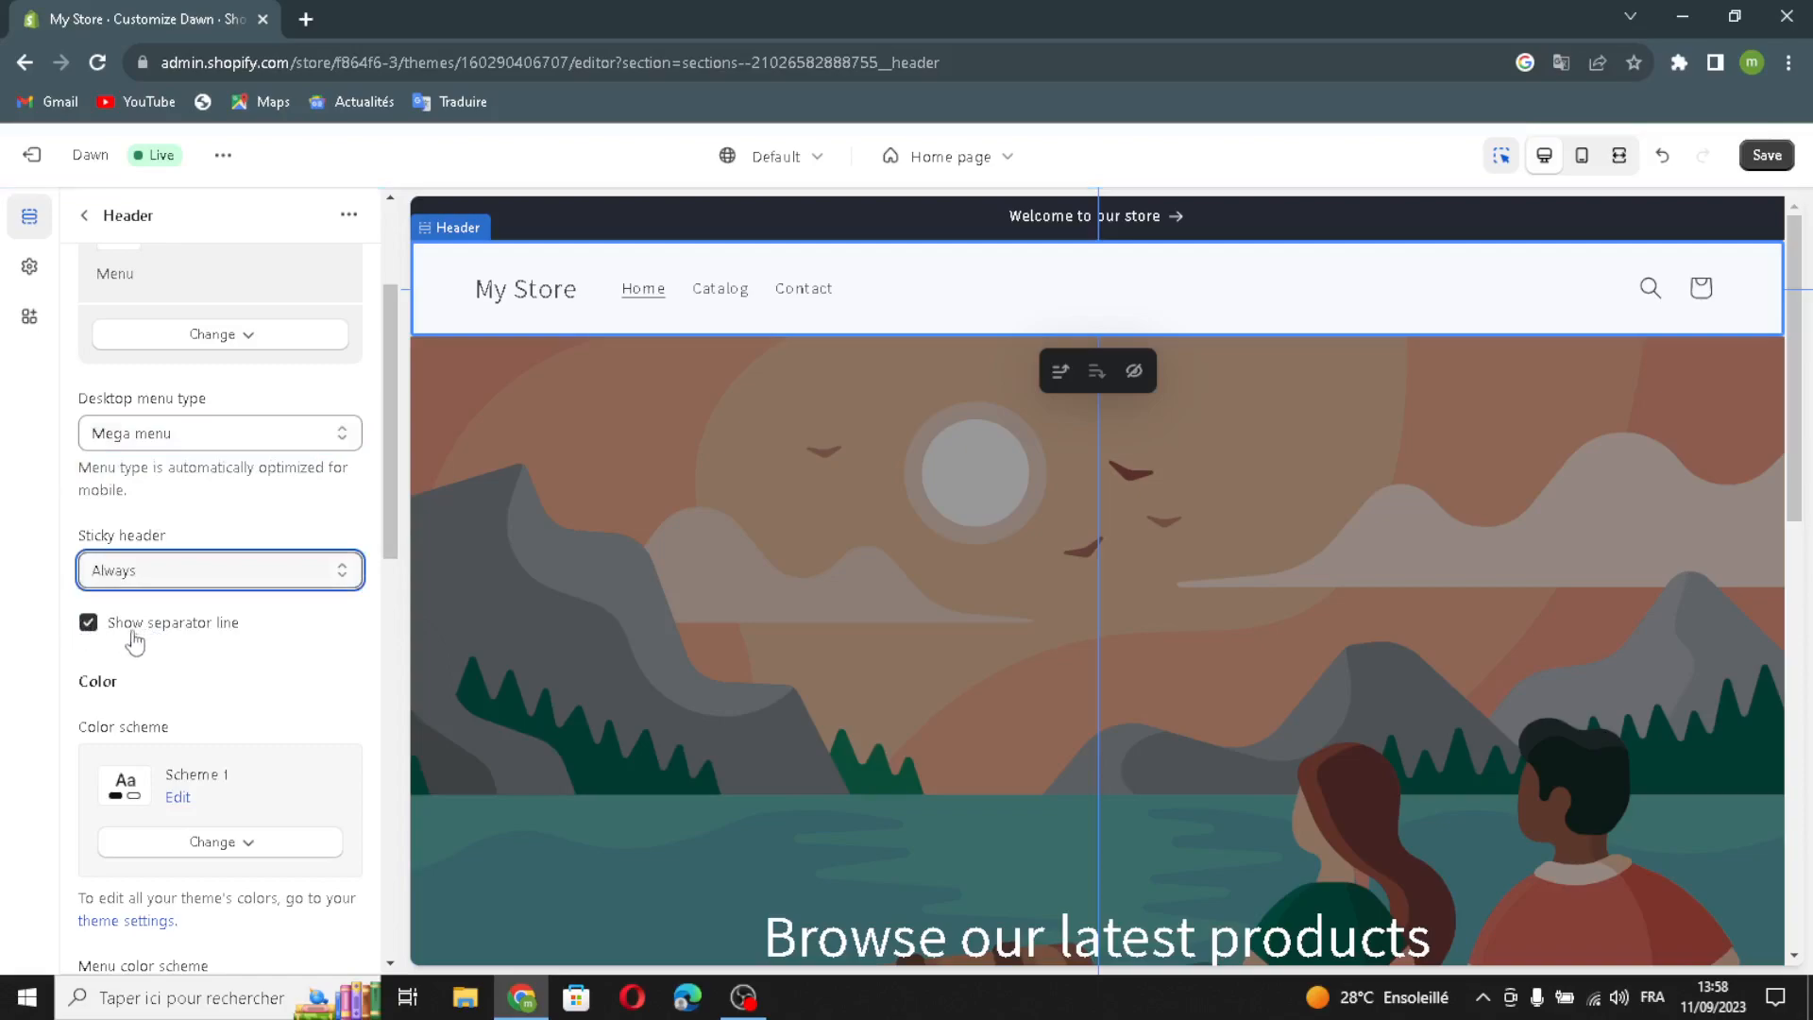
- Expand Theme Settings, begin selecting a logo image, and open a new browser tab
scroll(150, 647, down, 1)
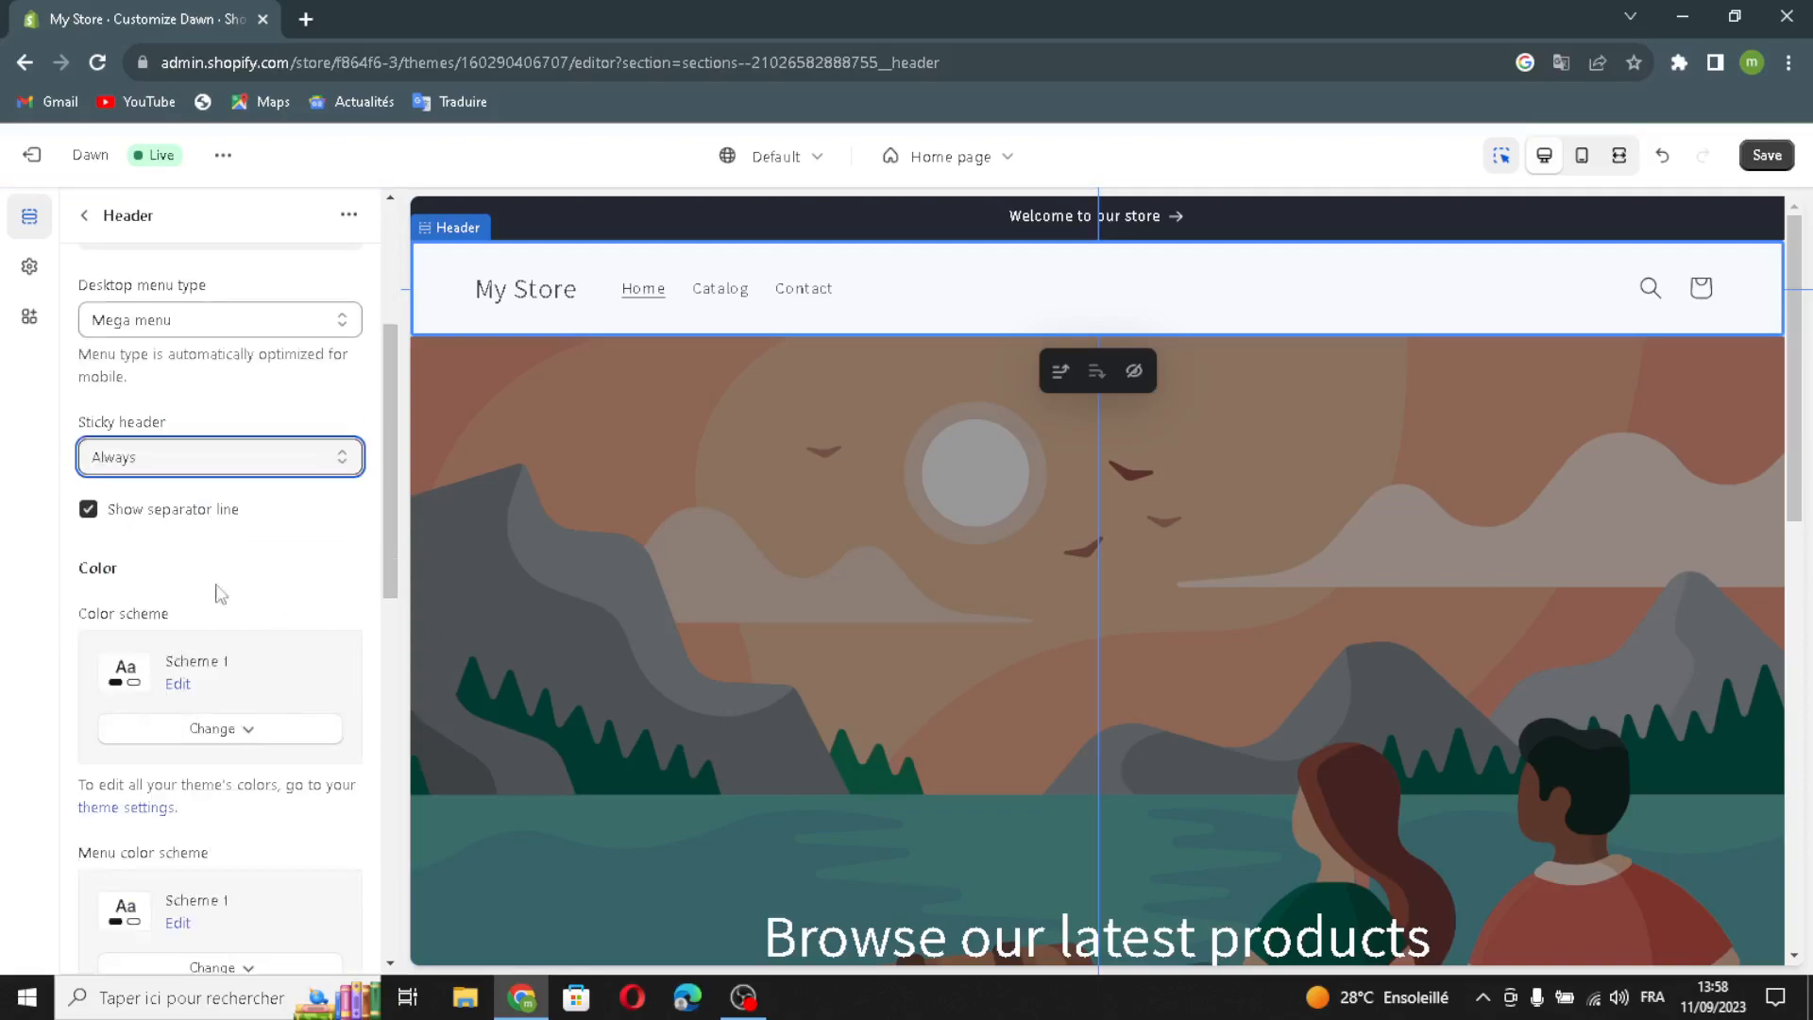
scroll(236, 696, down, 2)
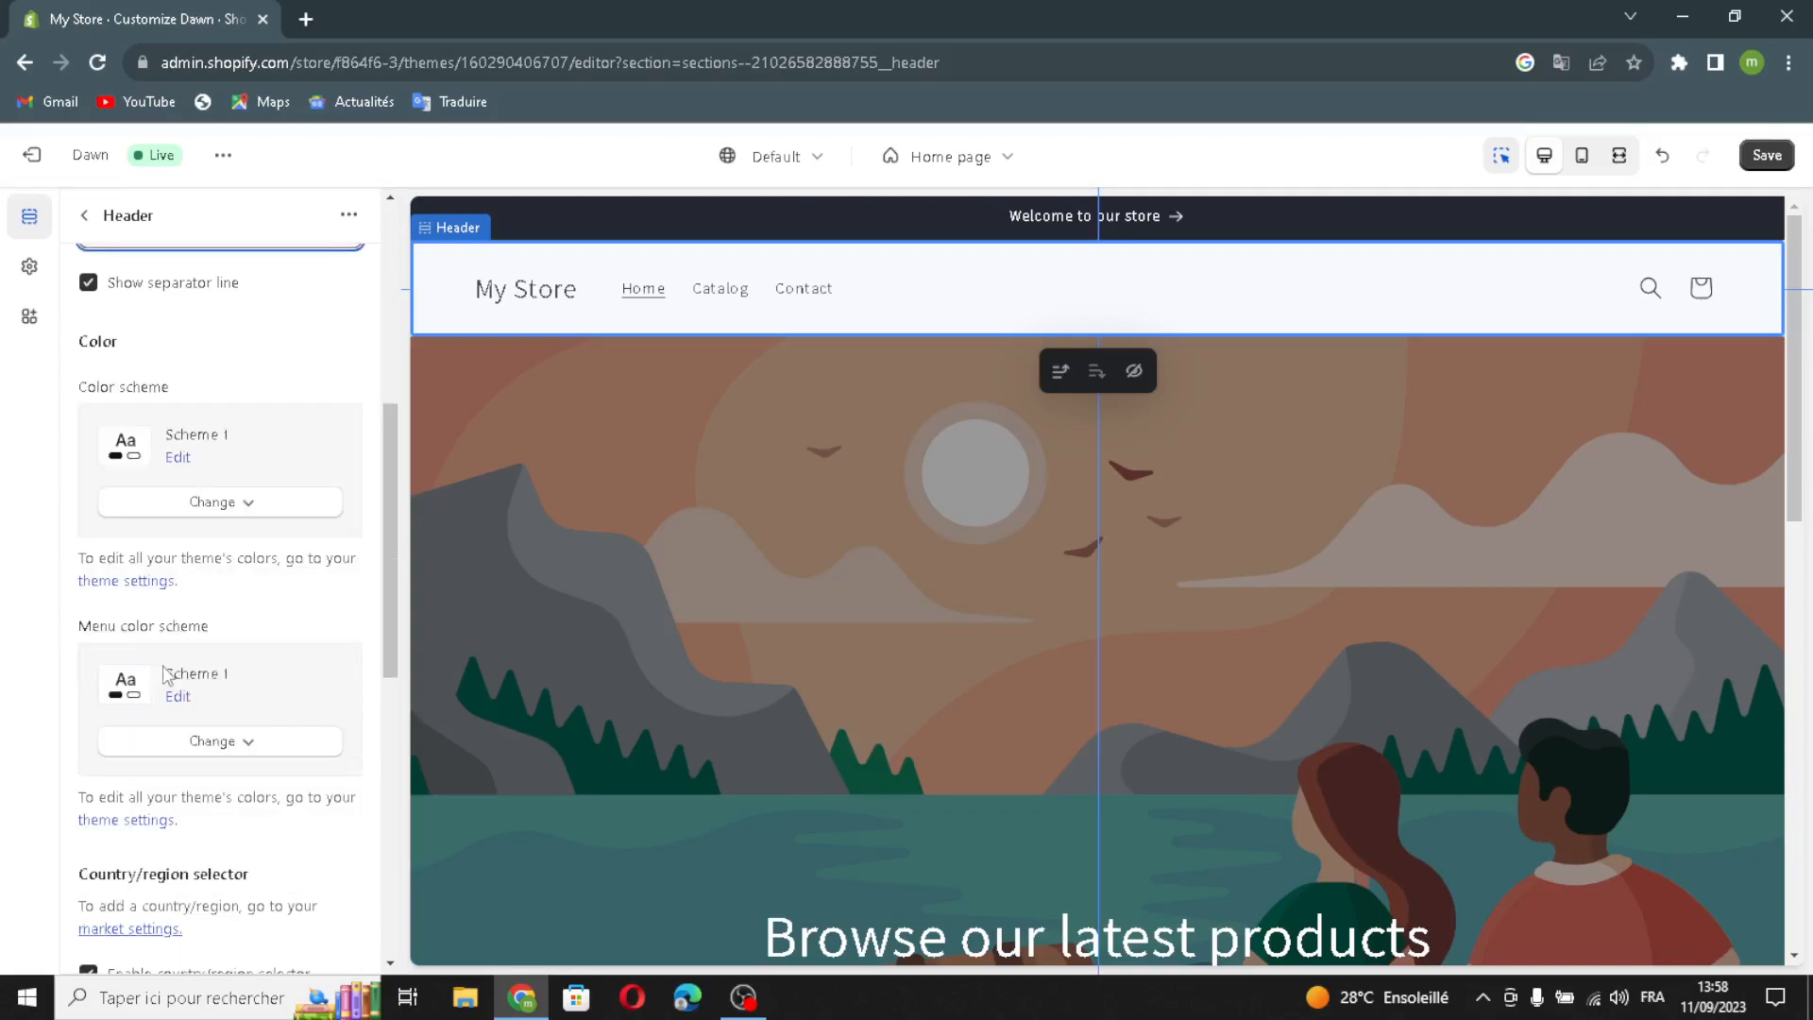
scroll(189, 635, down, 1)
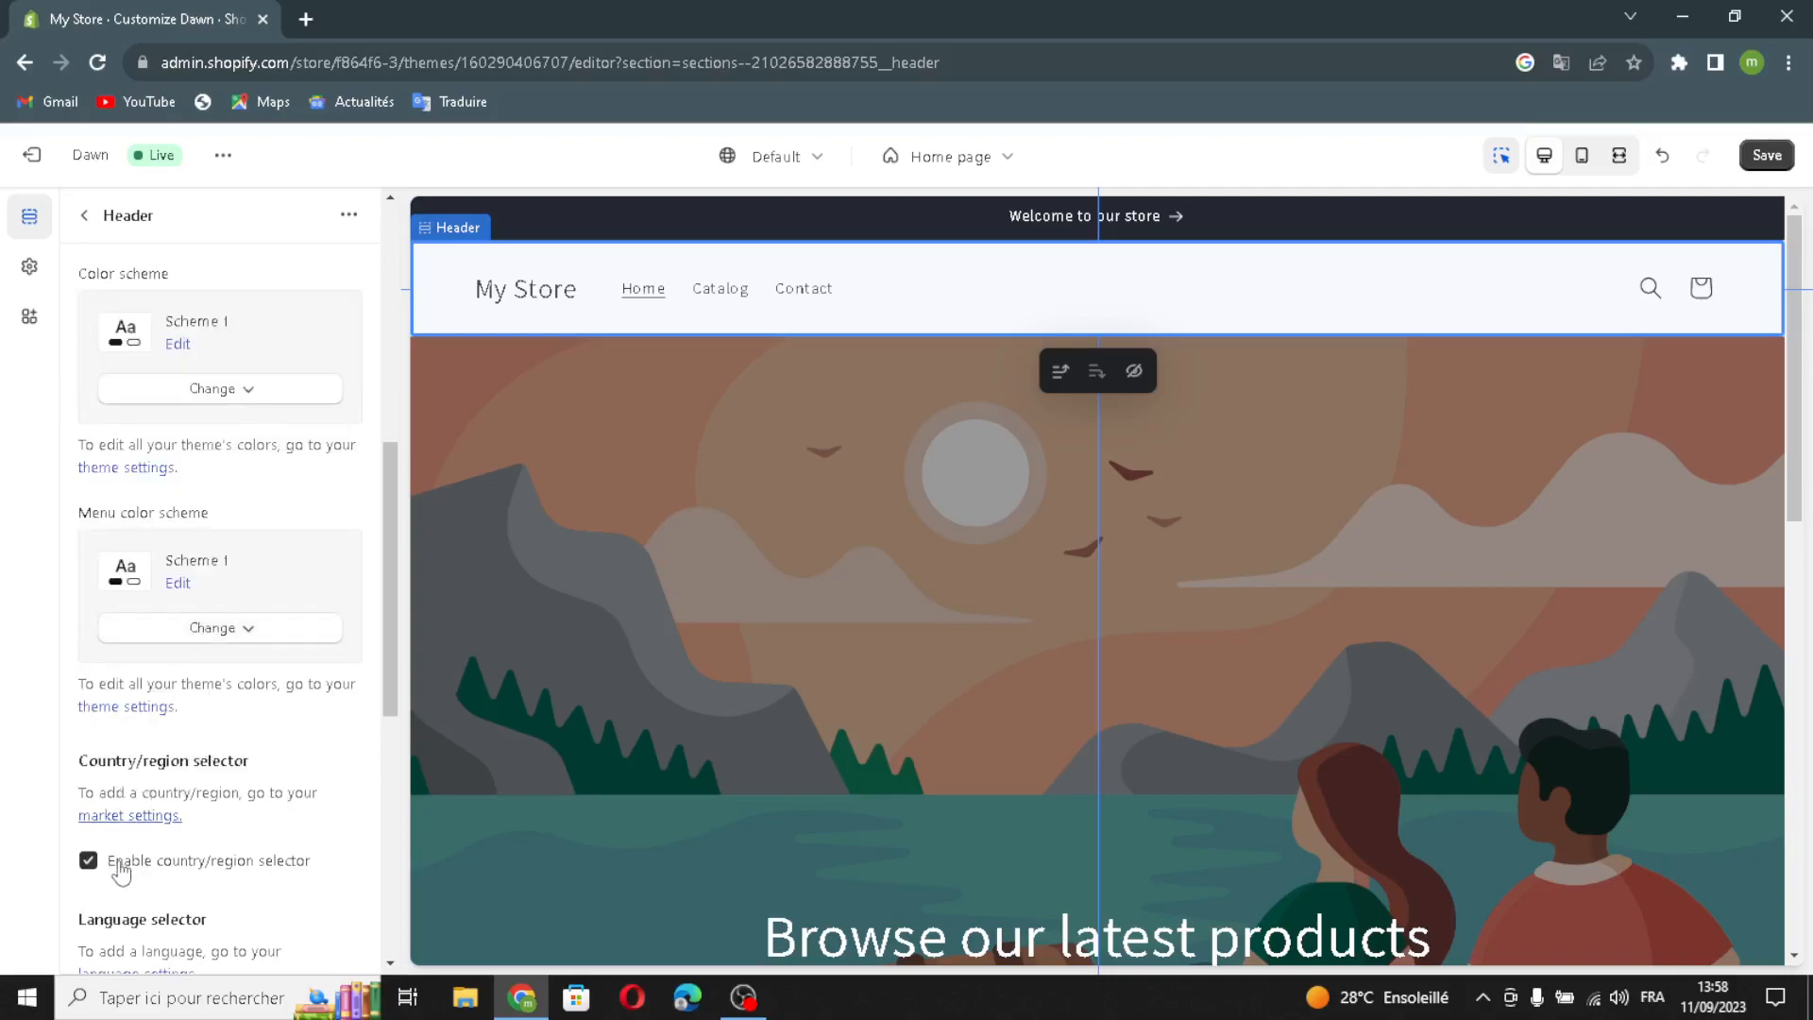
scroll(80, 803, down, 1)
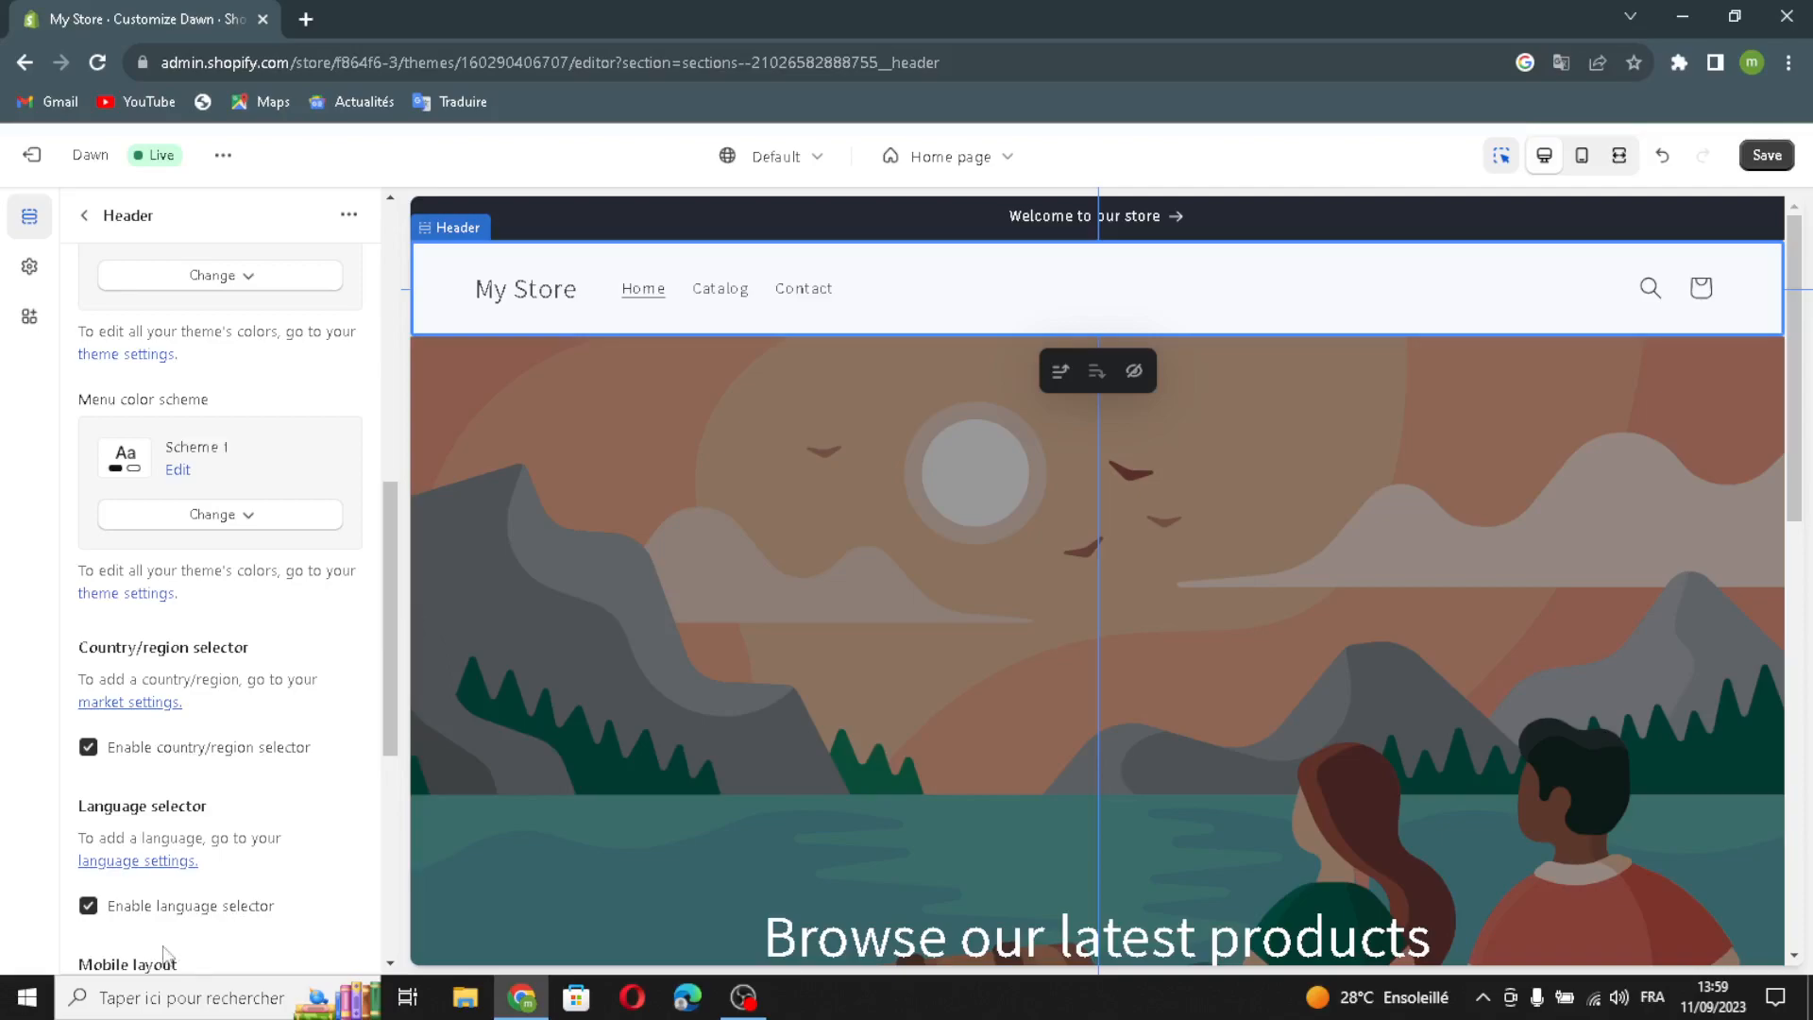
scroll(189, 935, down, 3)
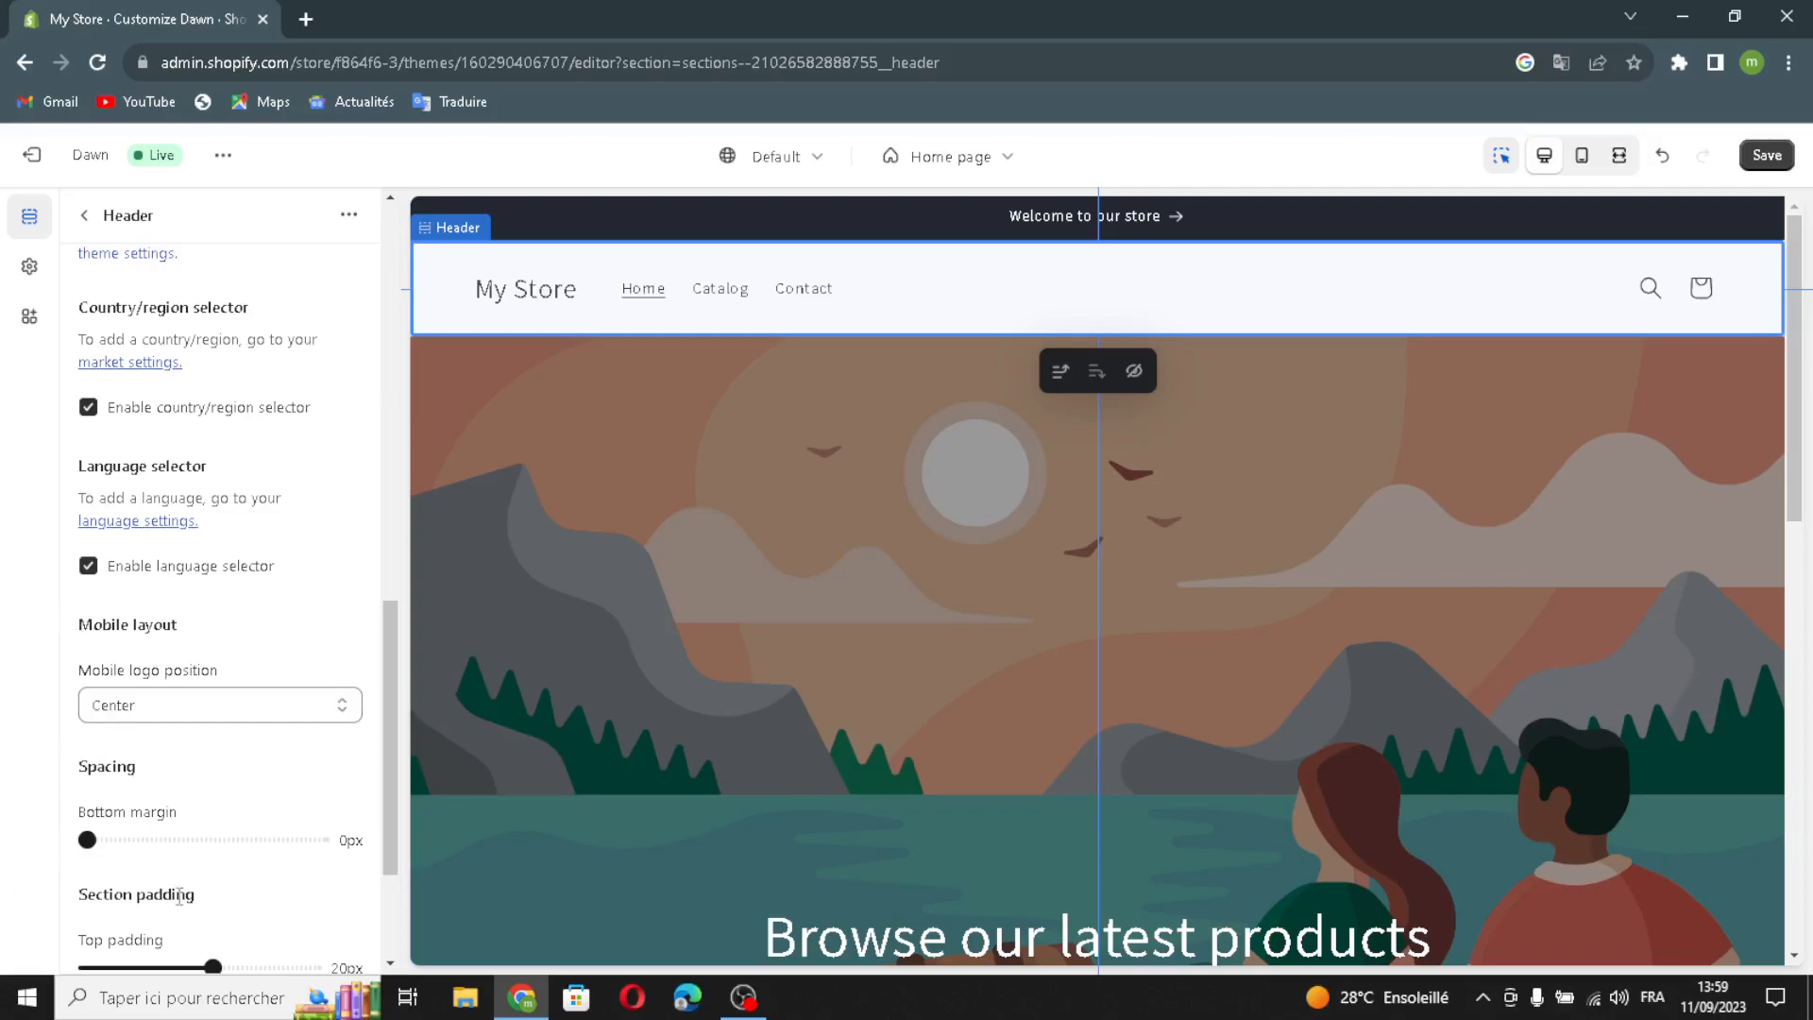
scroll(187, 887, down, 2)
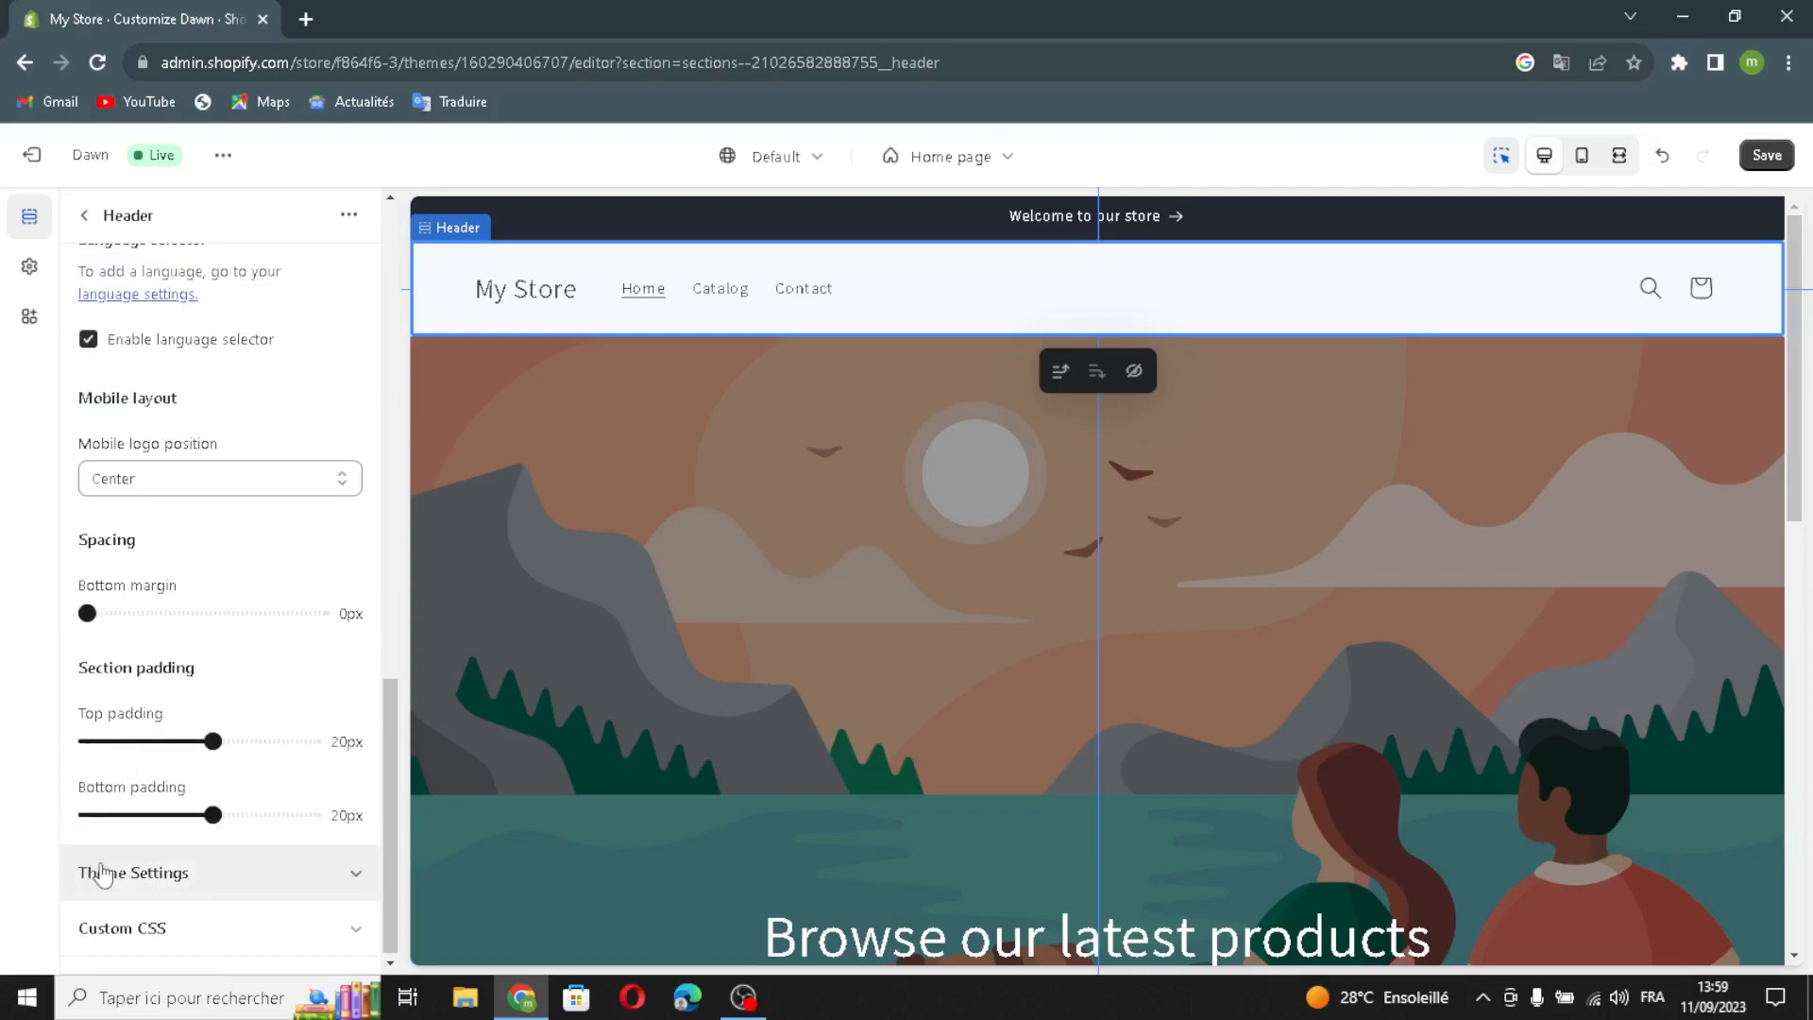
click(102, 874)
scroll(173, 838, down, 1)
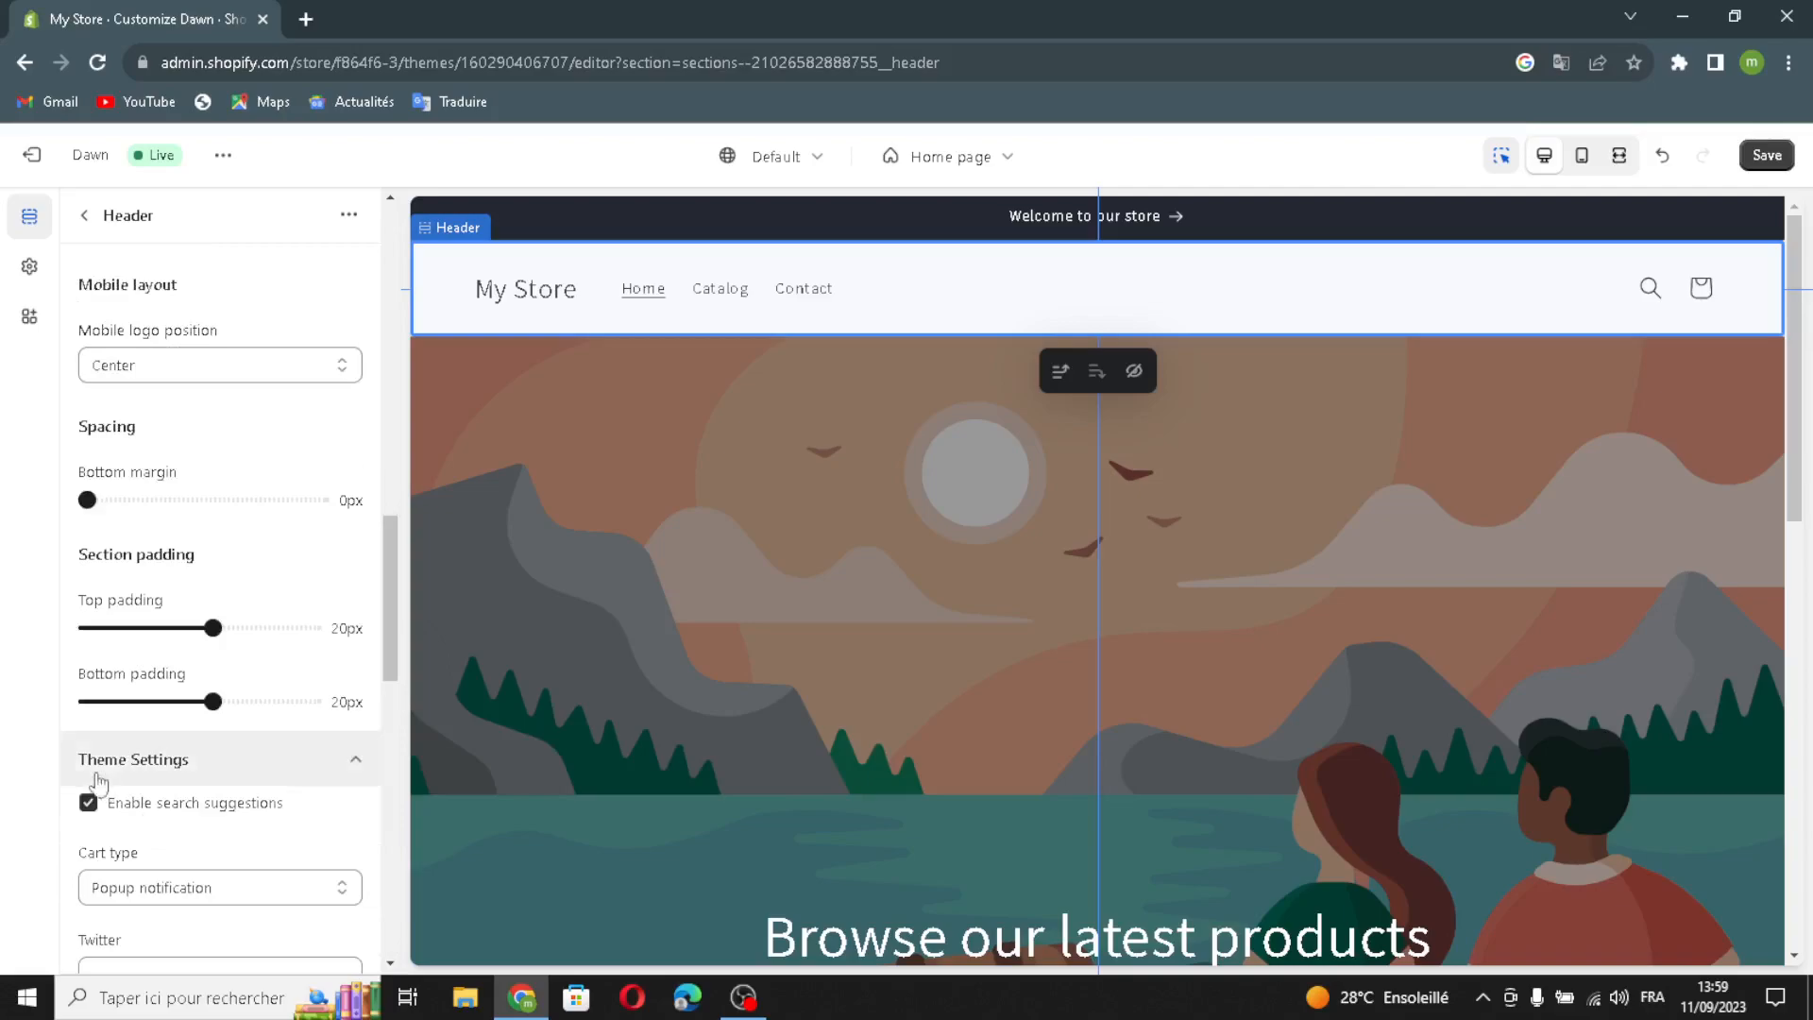
scroll(224, 813, down, 4)
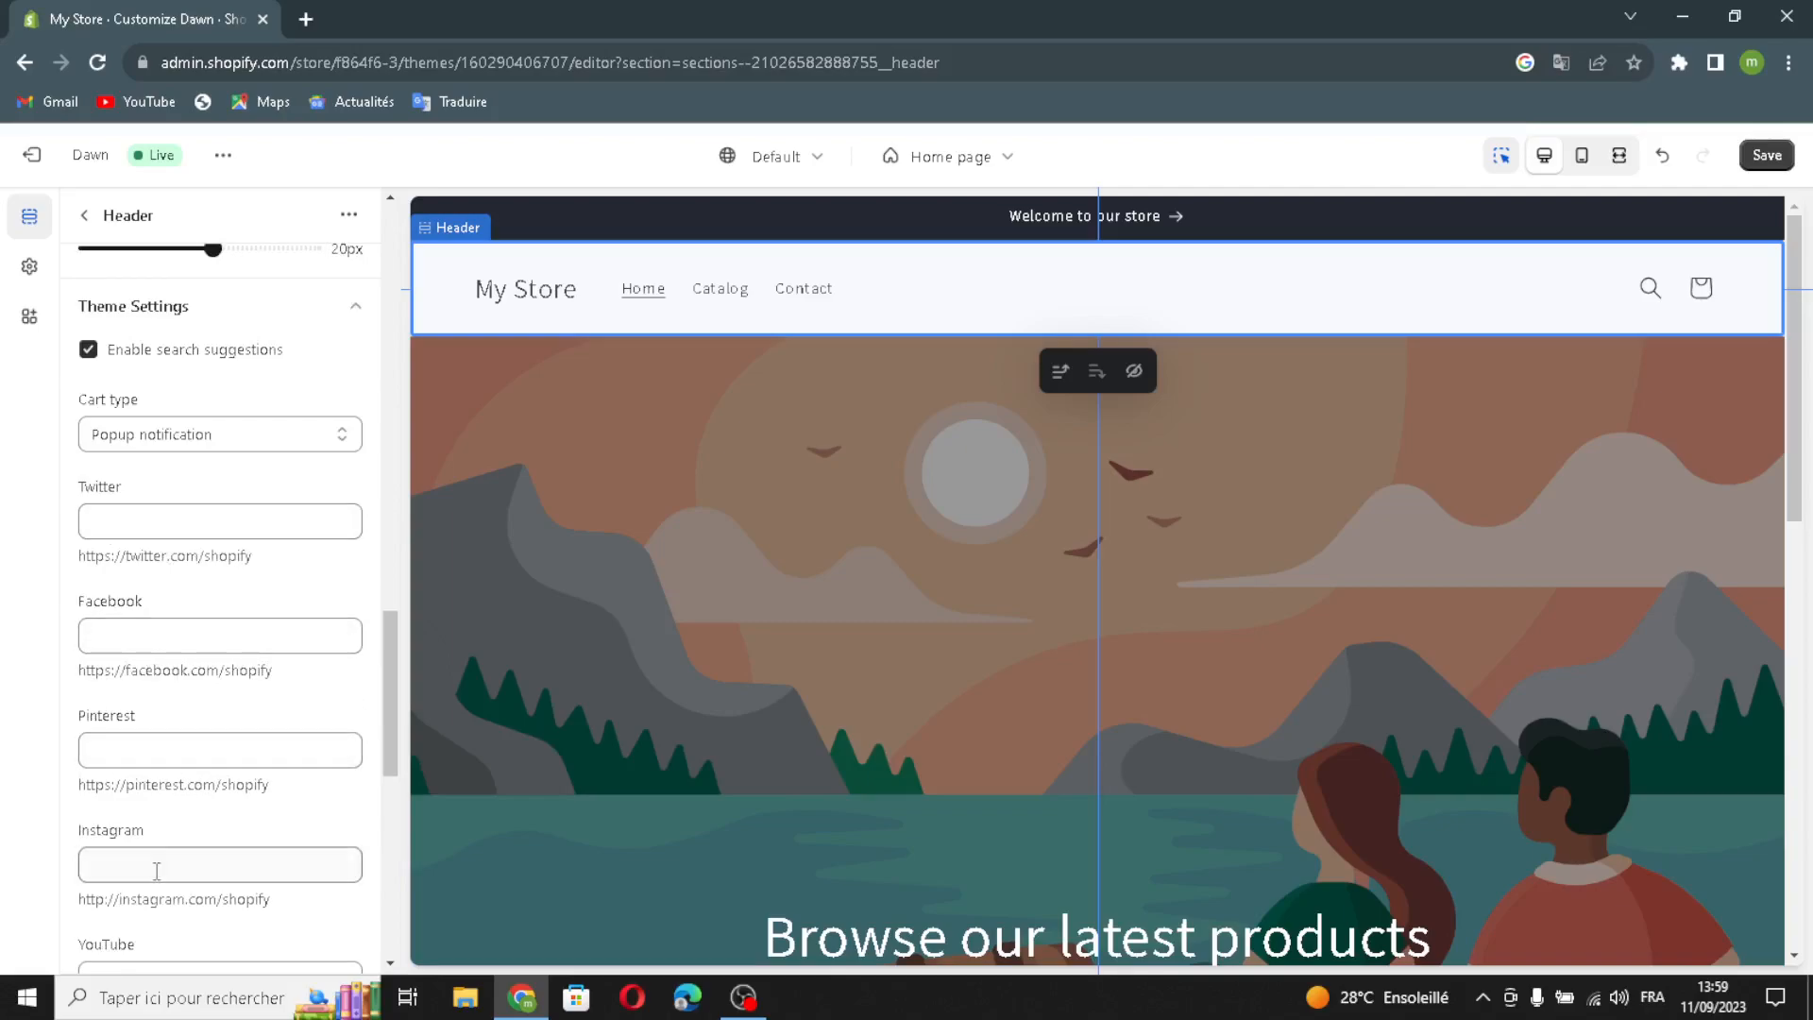
scroll(152, 734, down, 8)
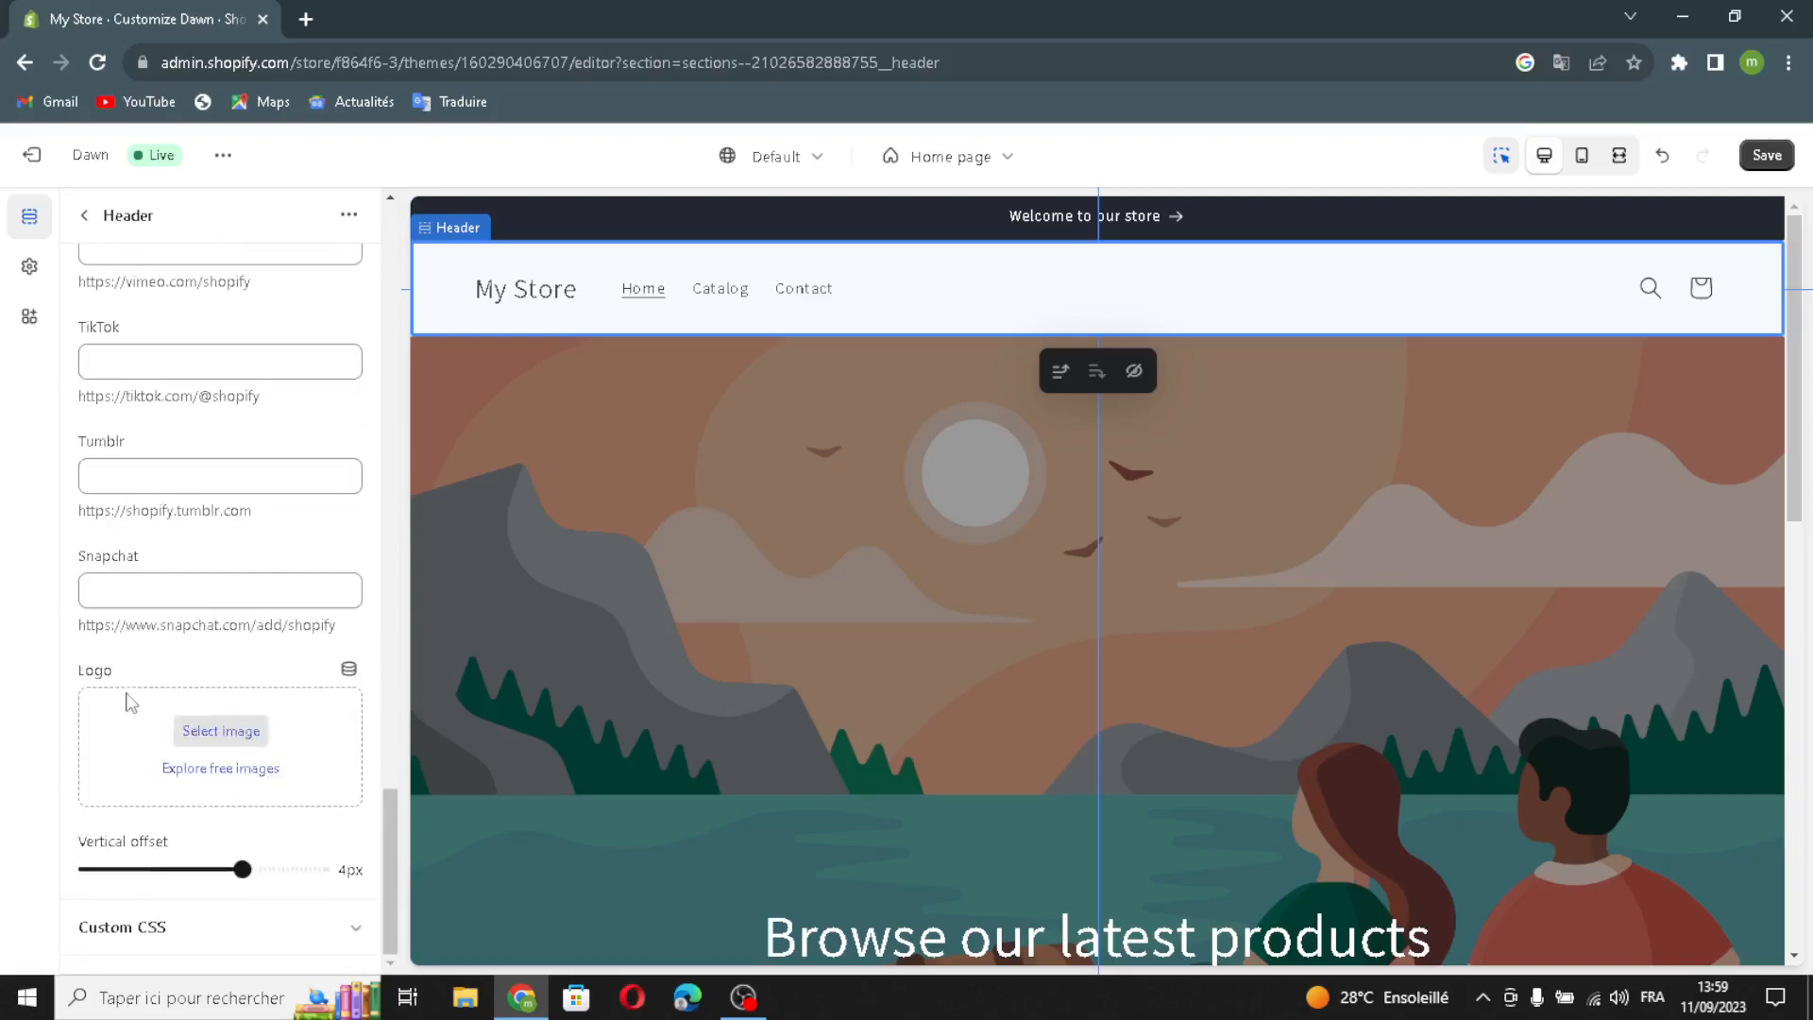
click(195, 742)
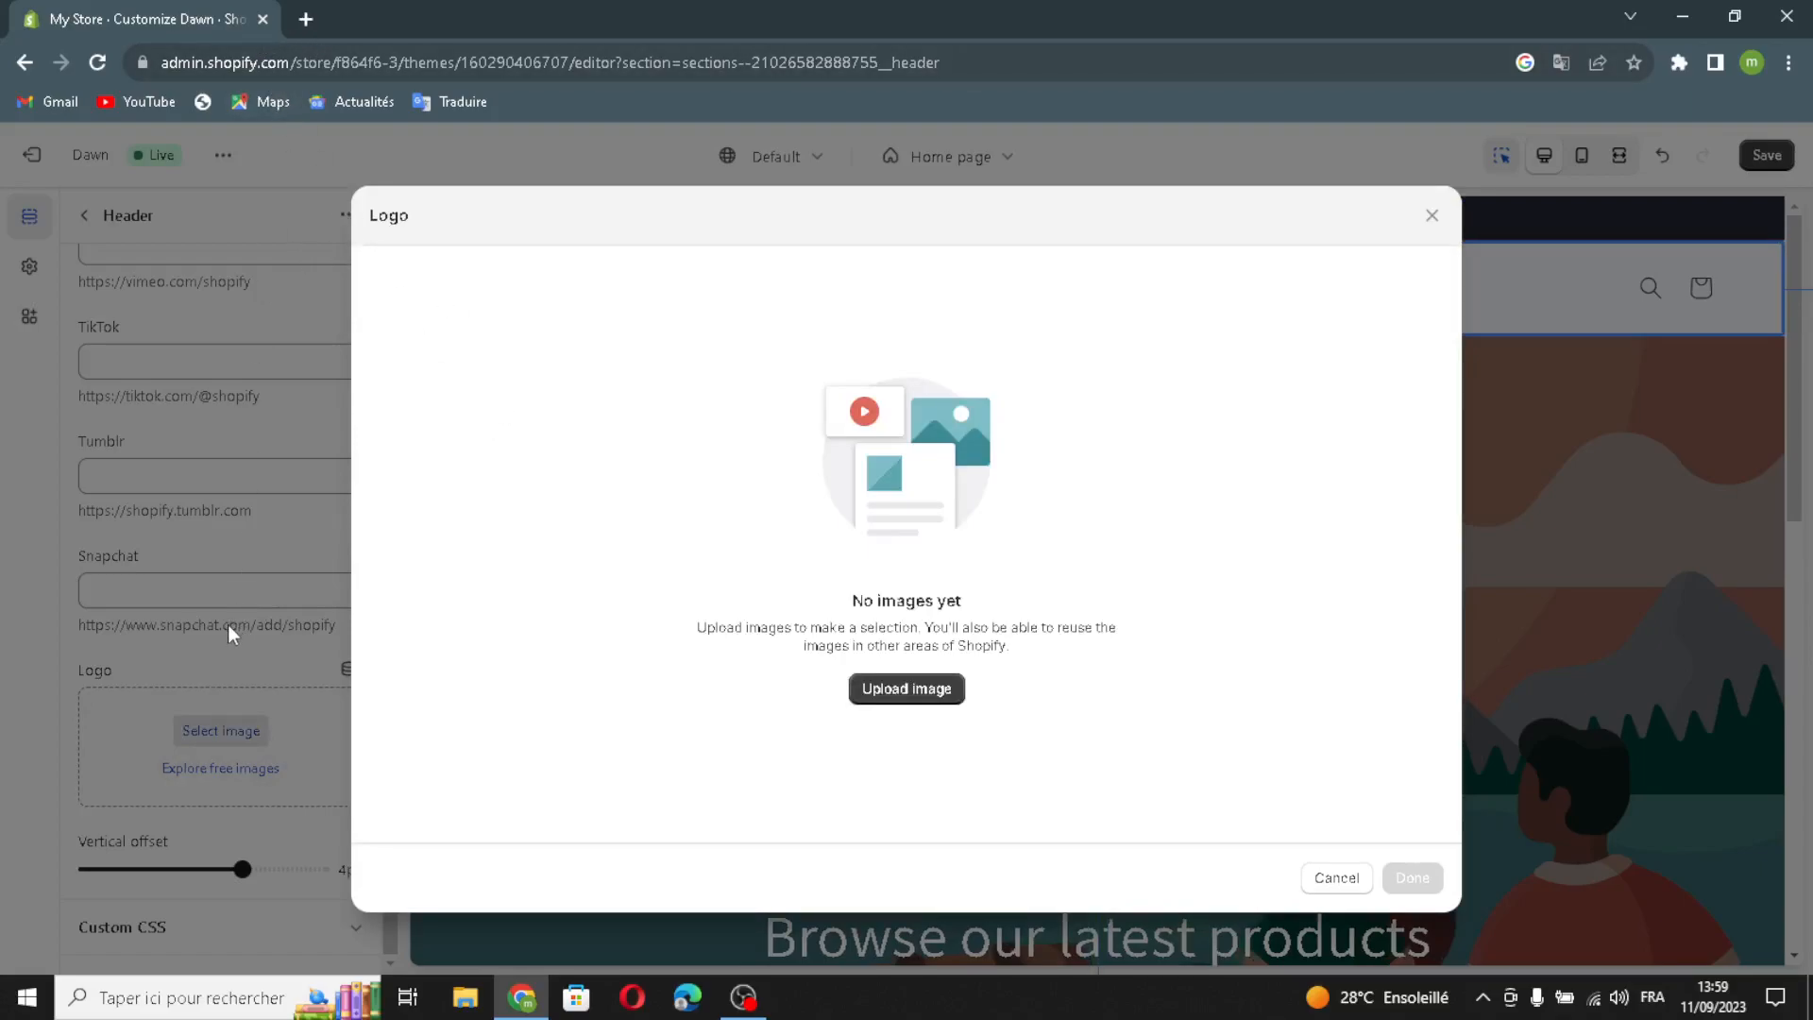
click(305, 19)
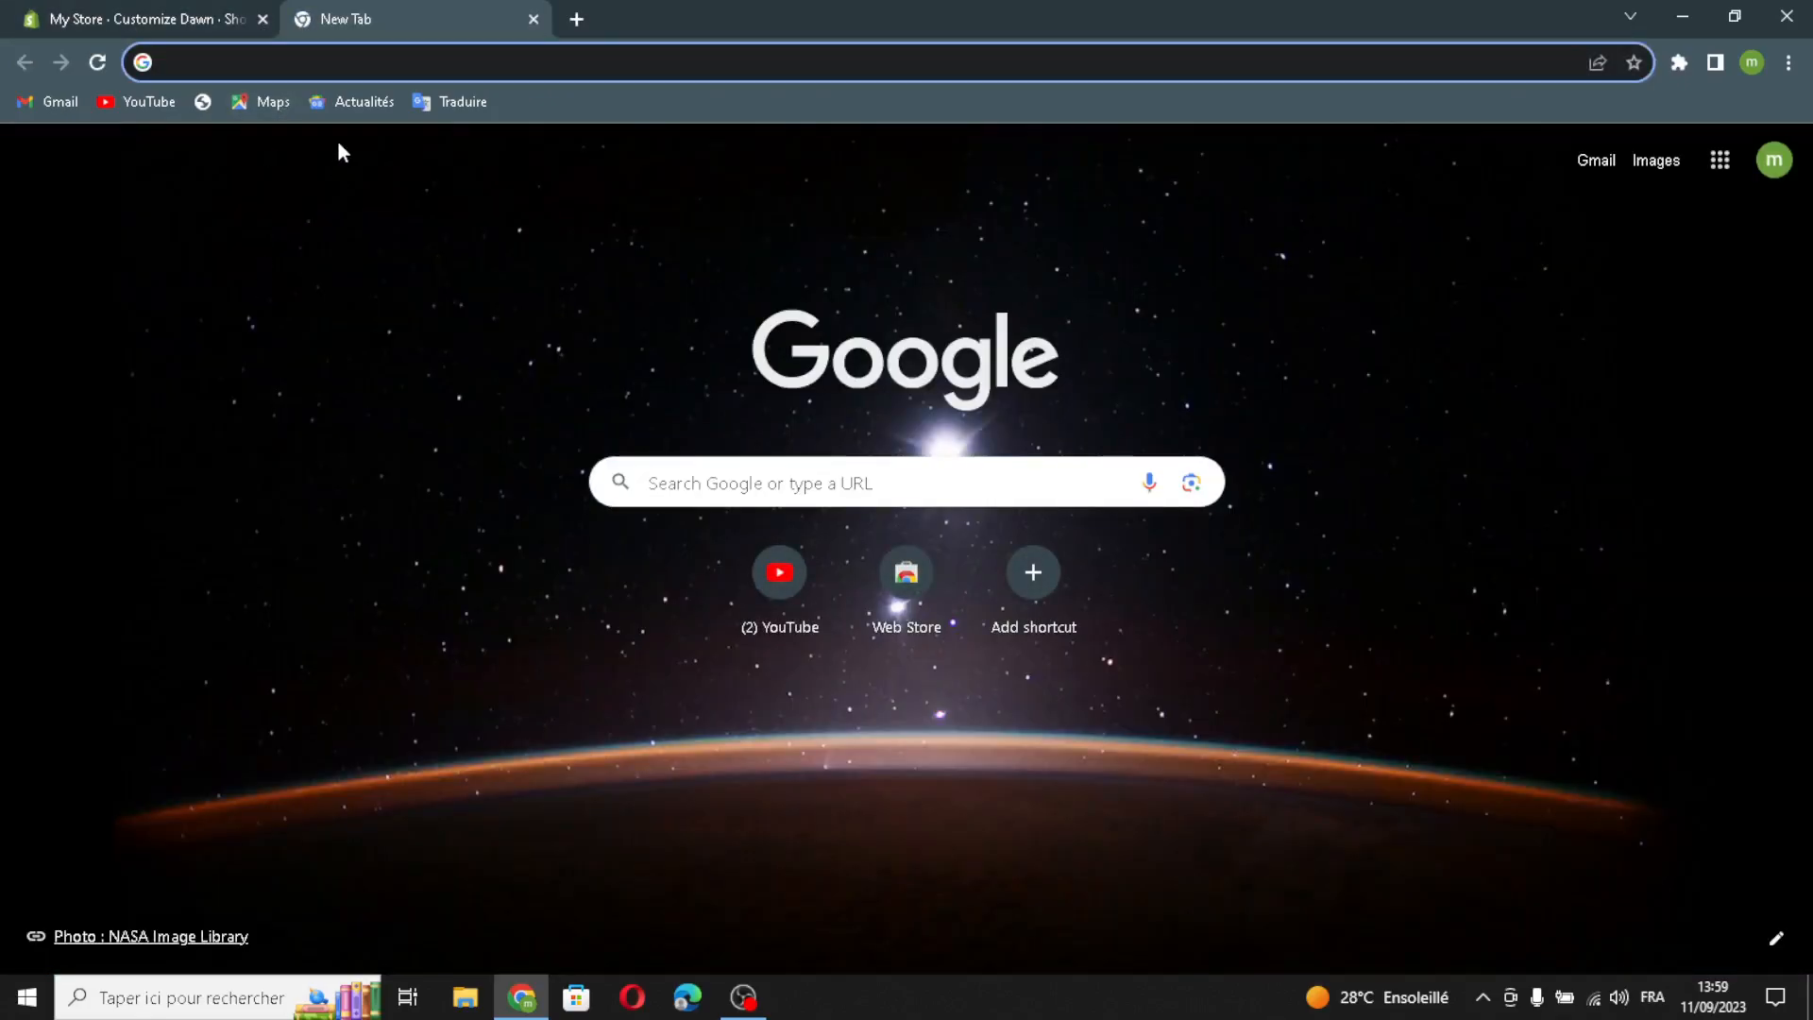
- Search Google Images for 'website themes and templates logo ideas'
text(we)
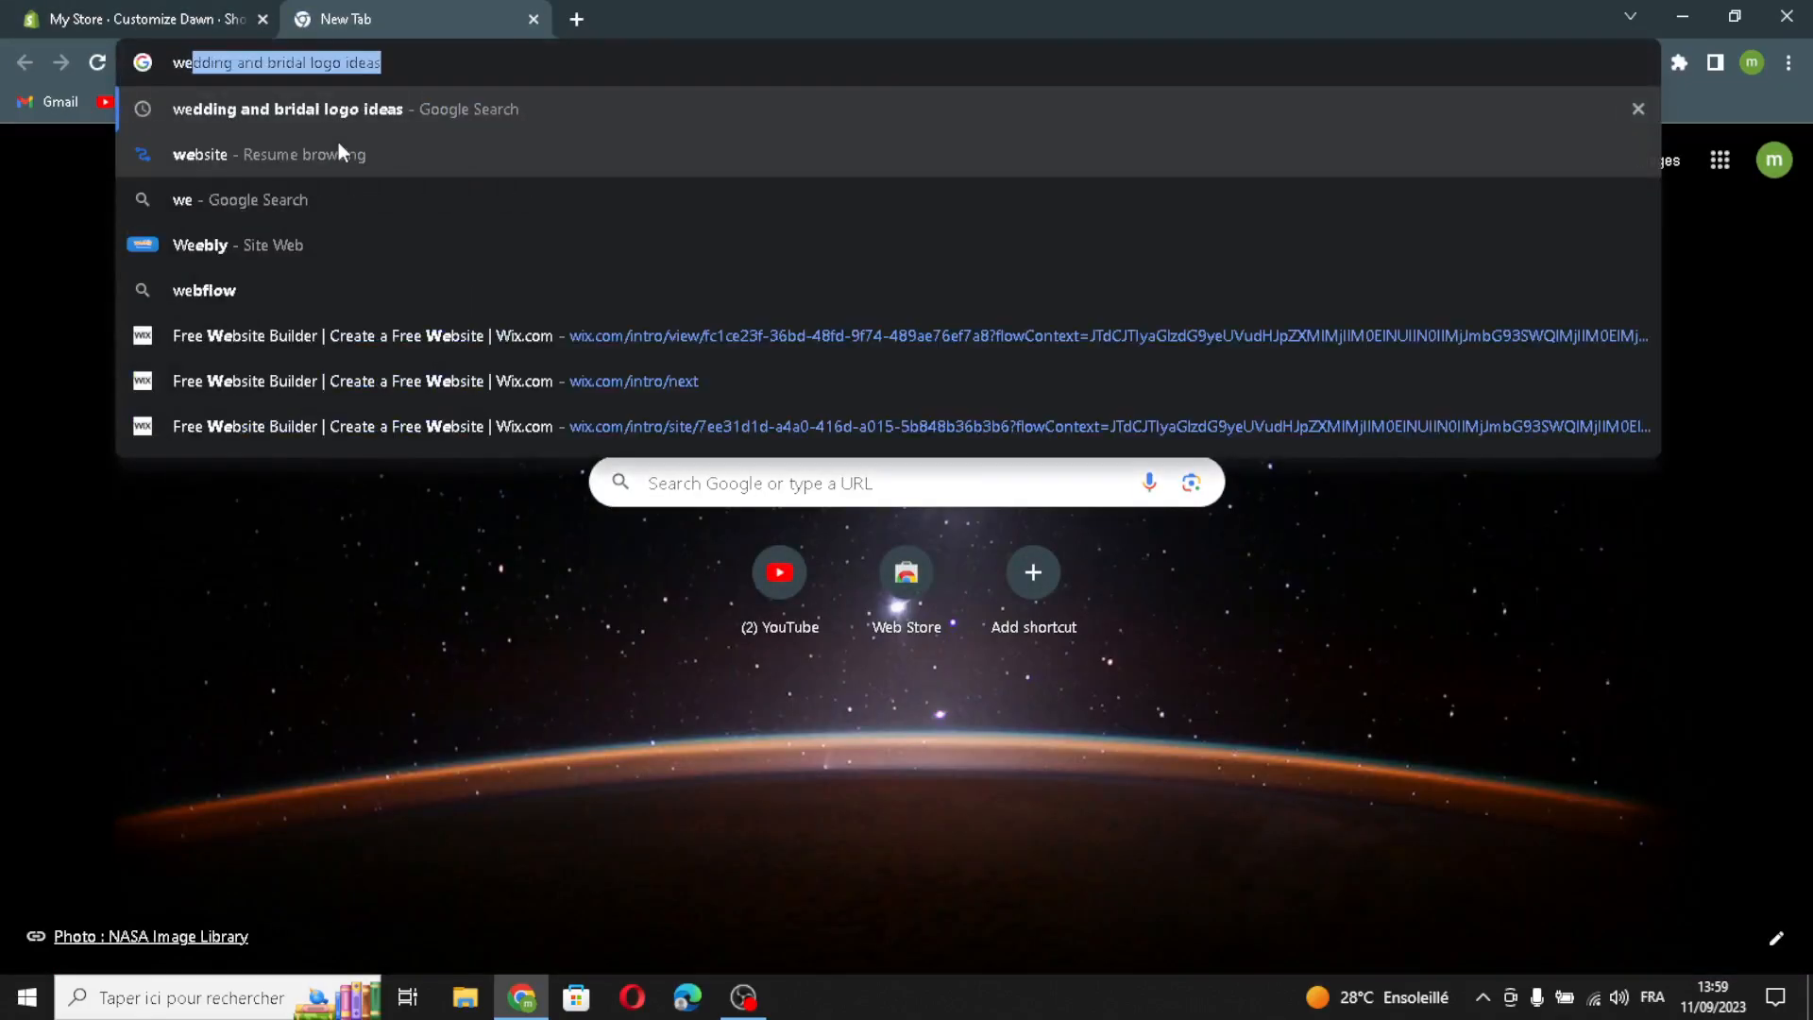
text(bsite )
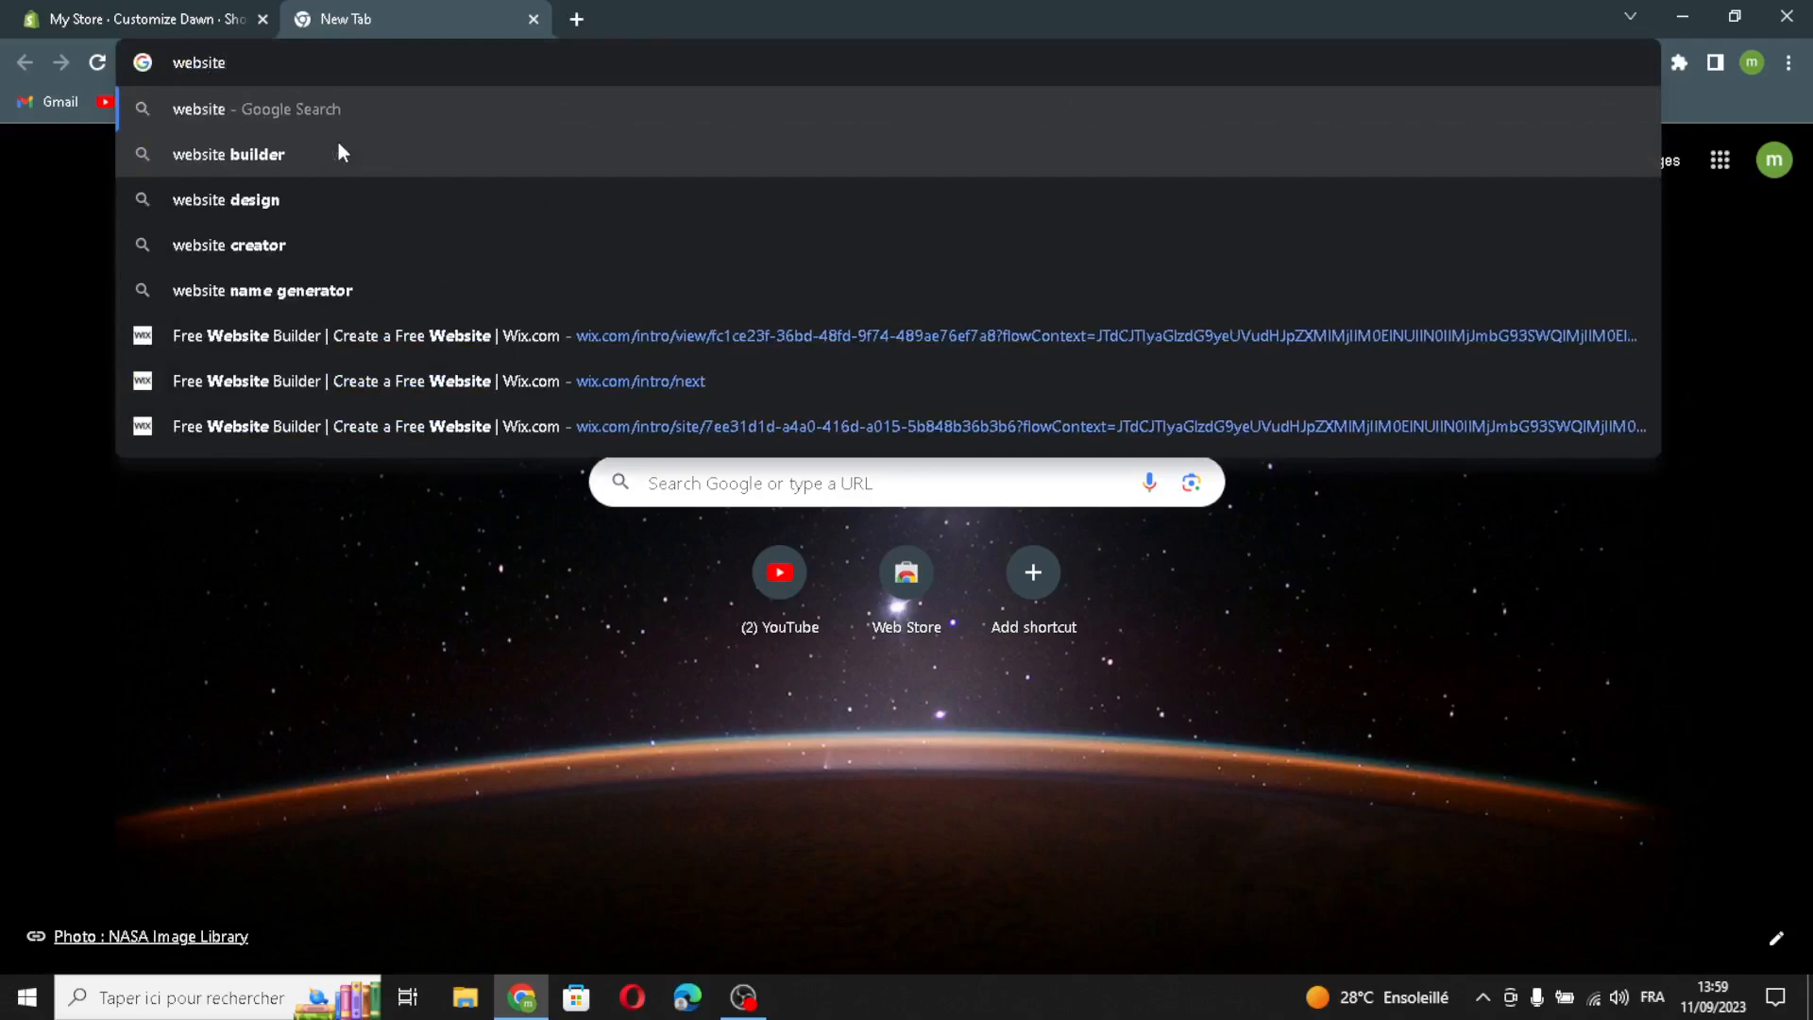
text(th)
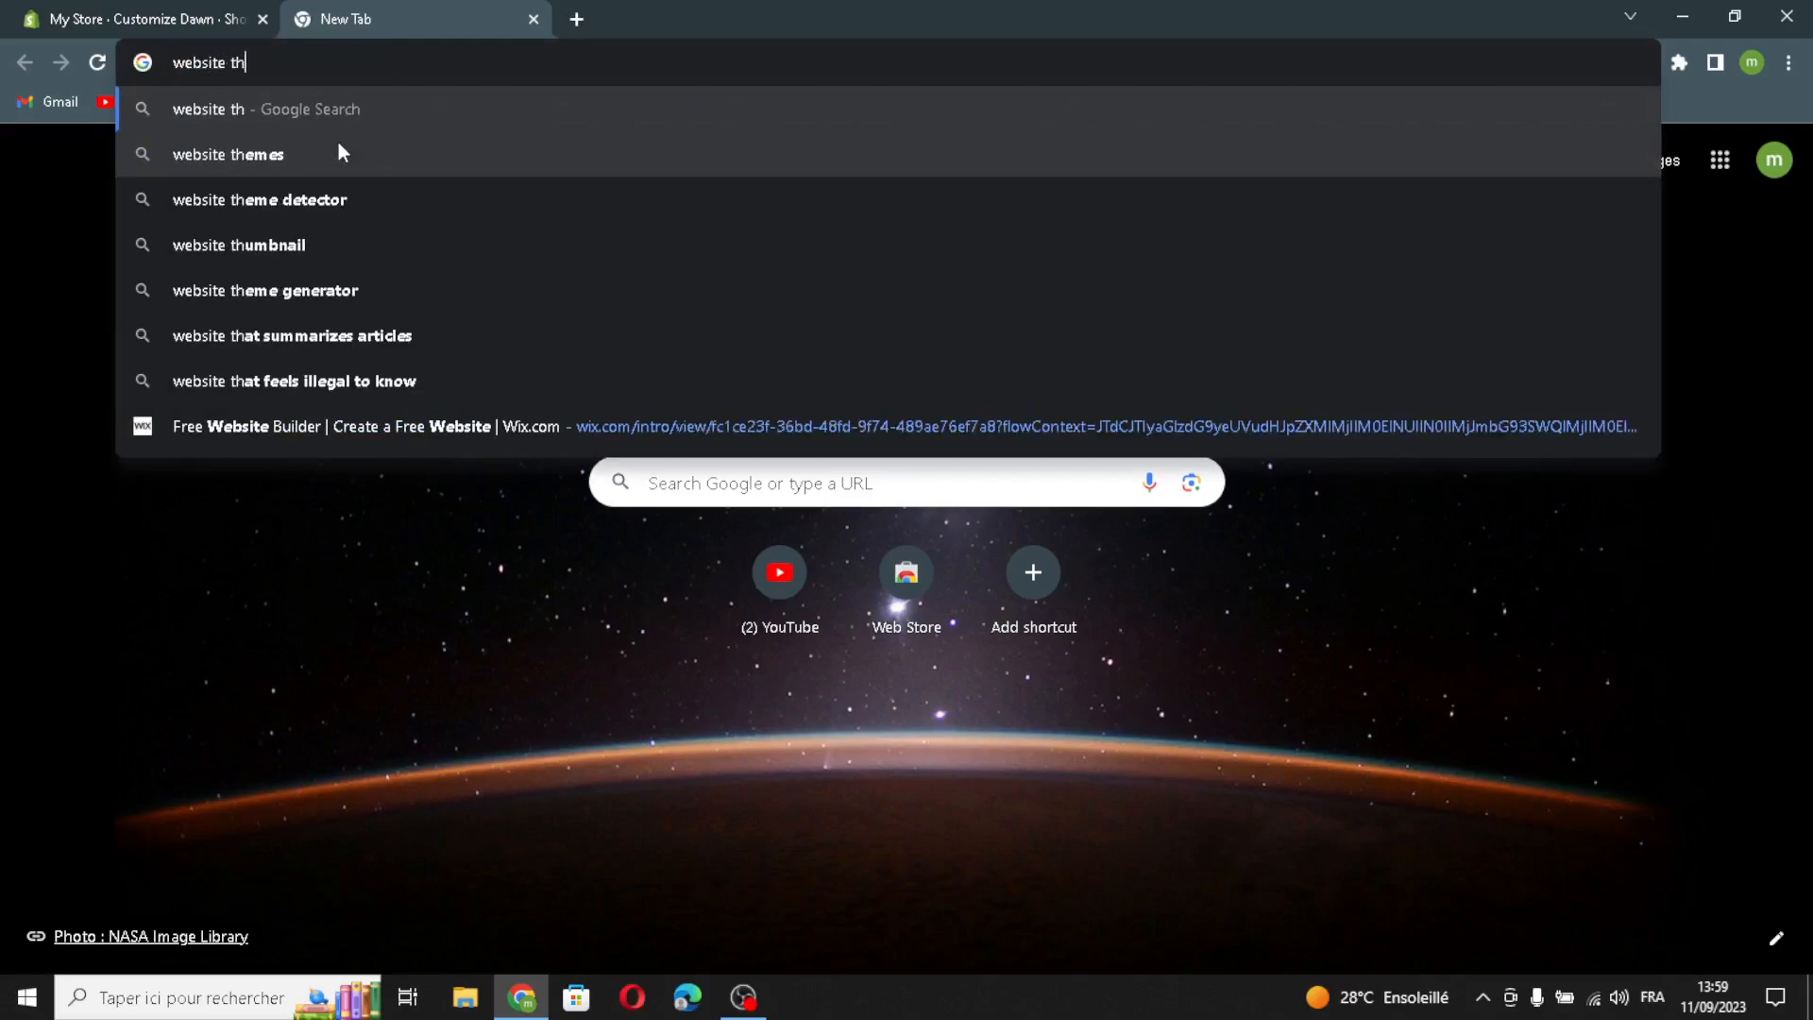
text(emes)
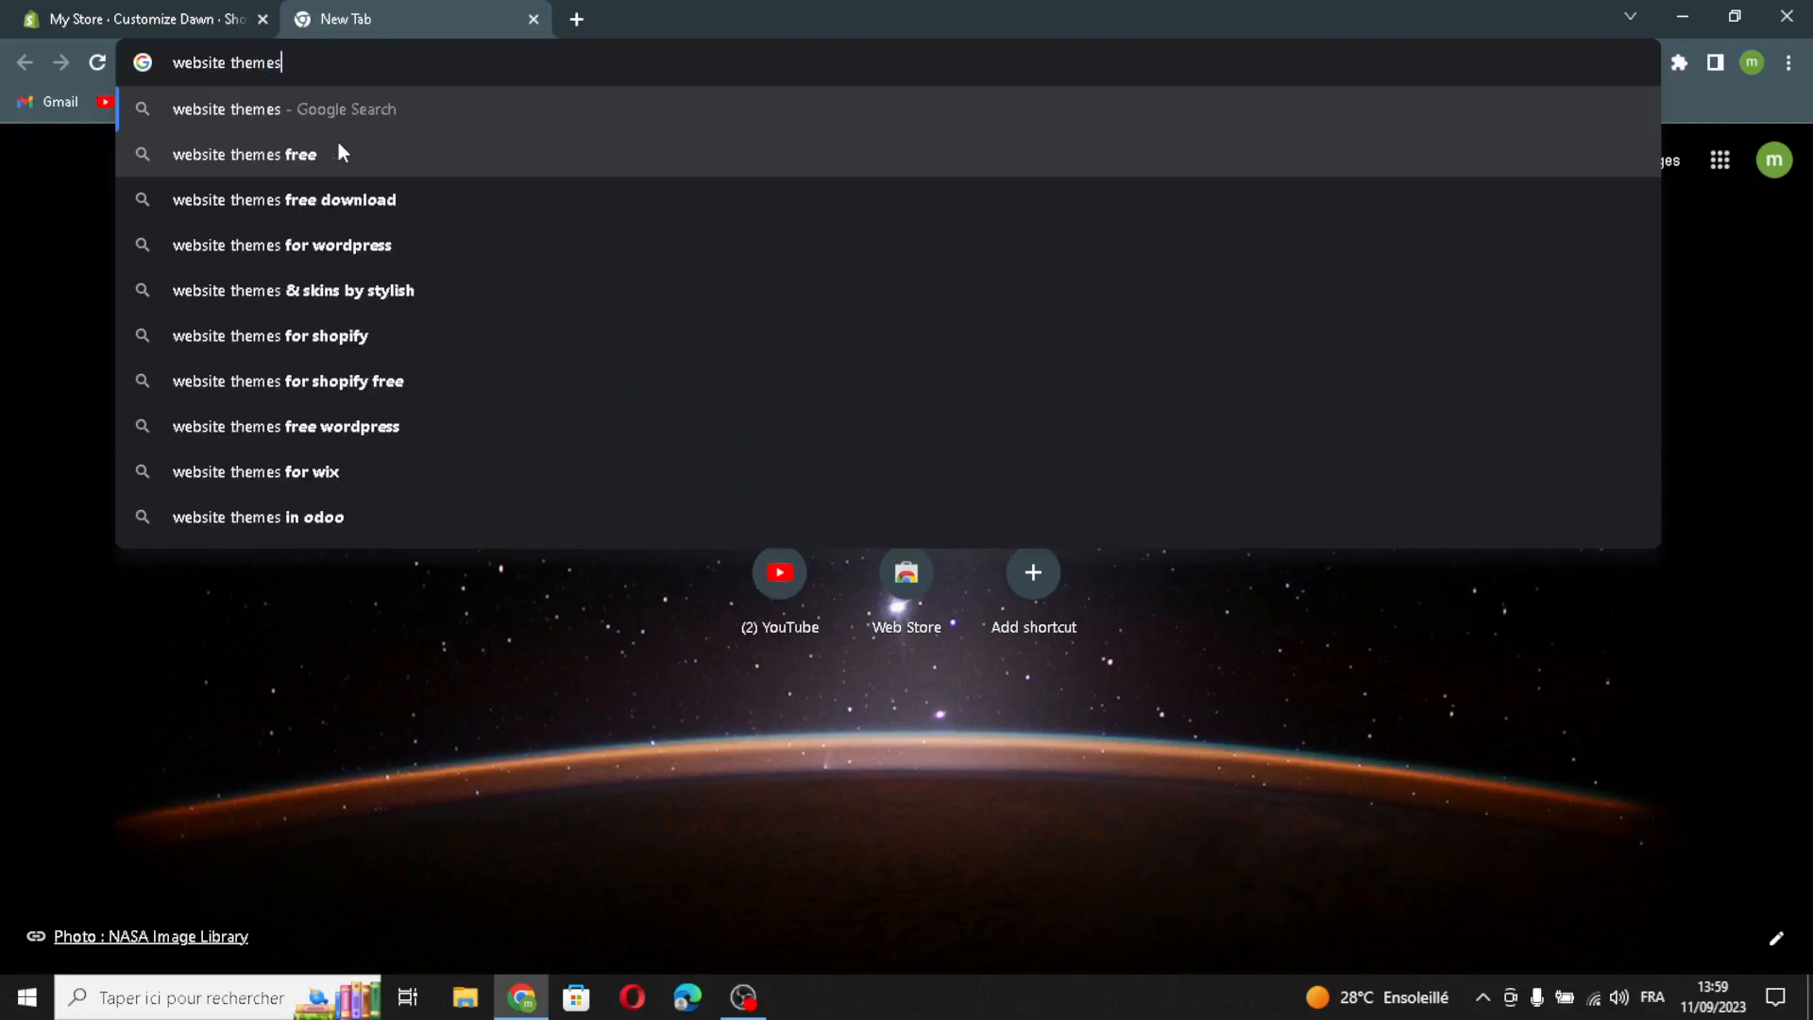
text(t)
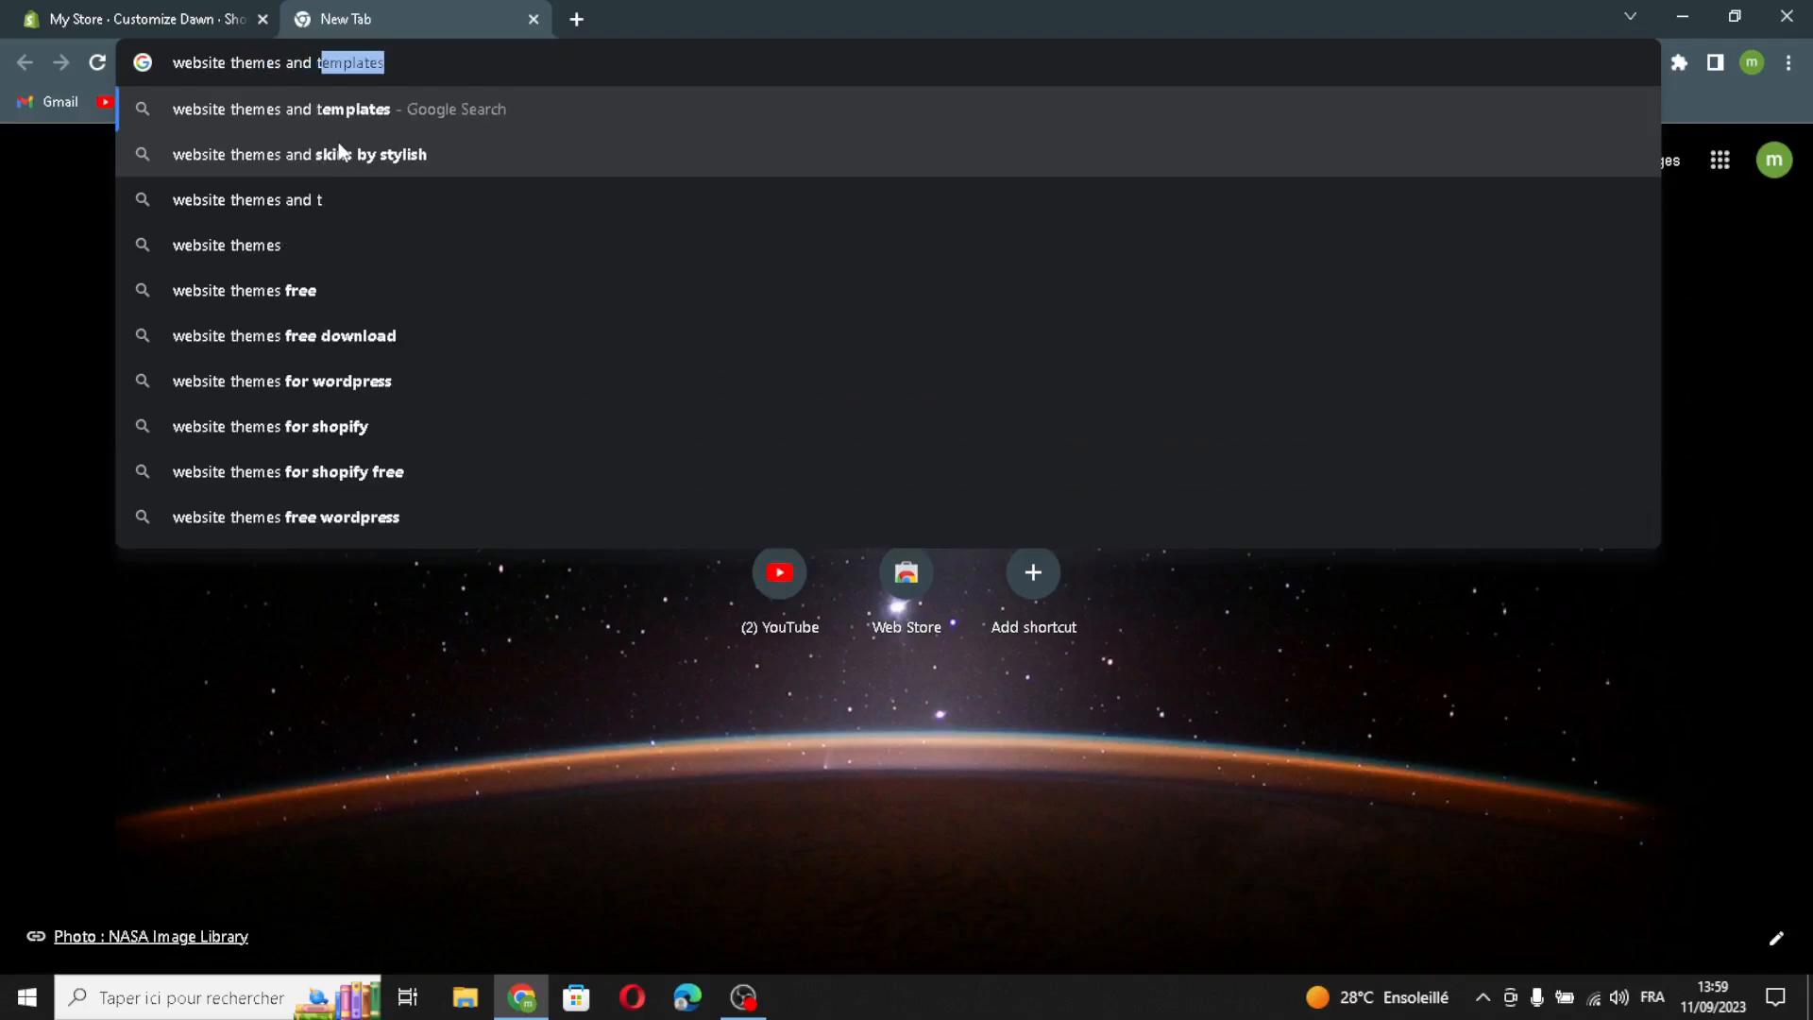
text(emplates )
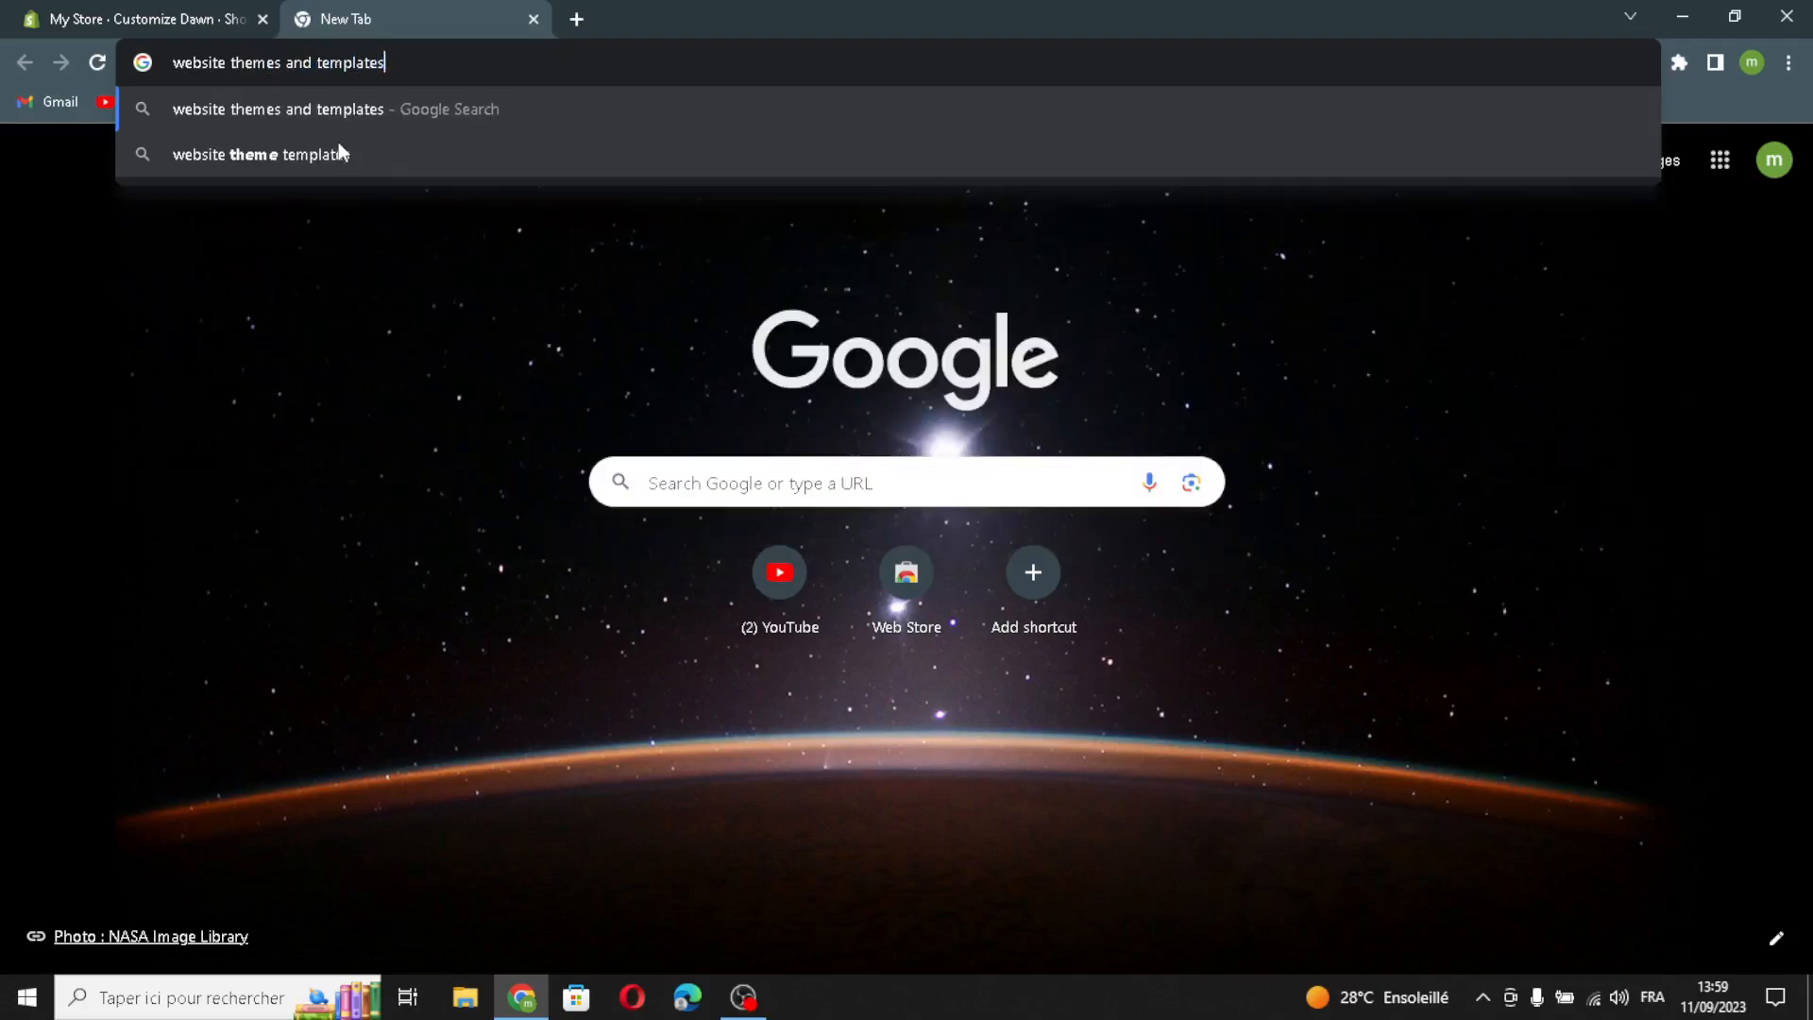
text(lo)
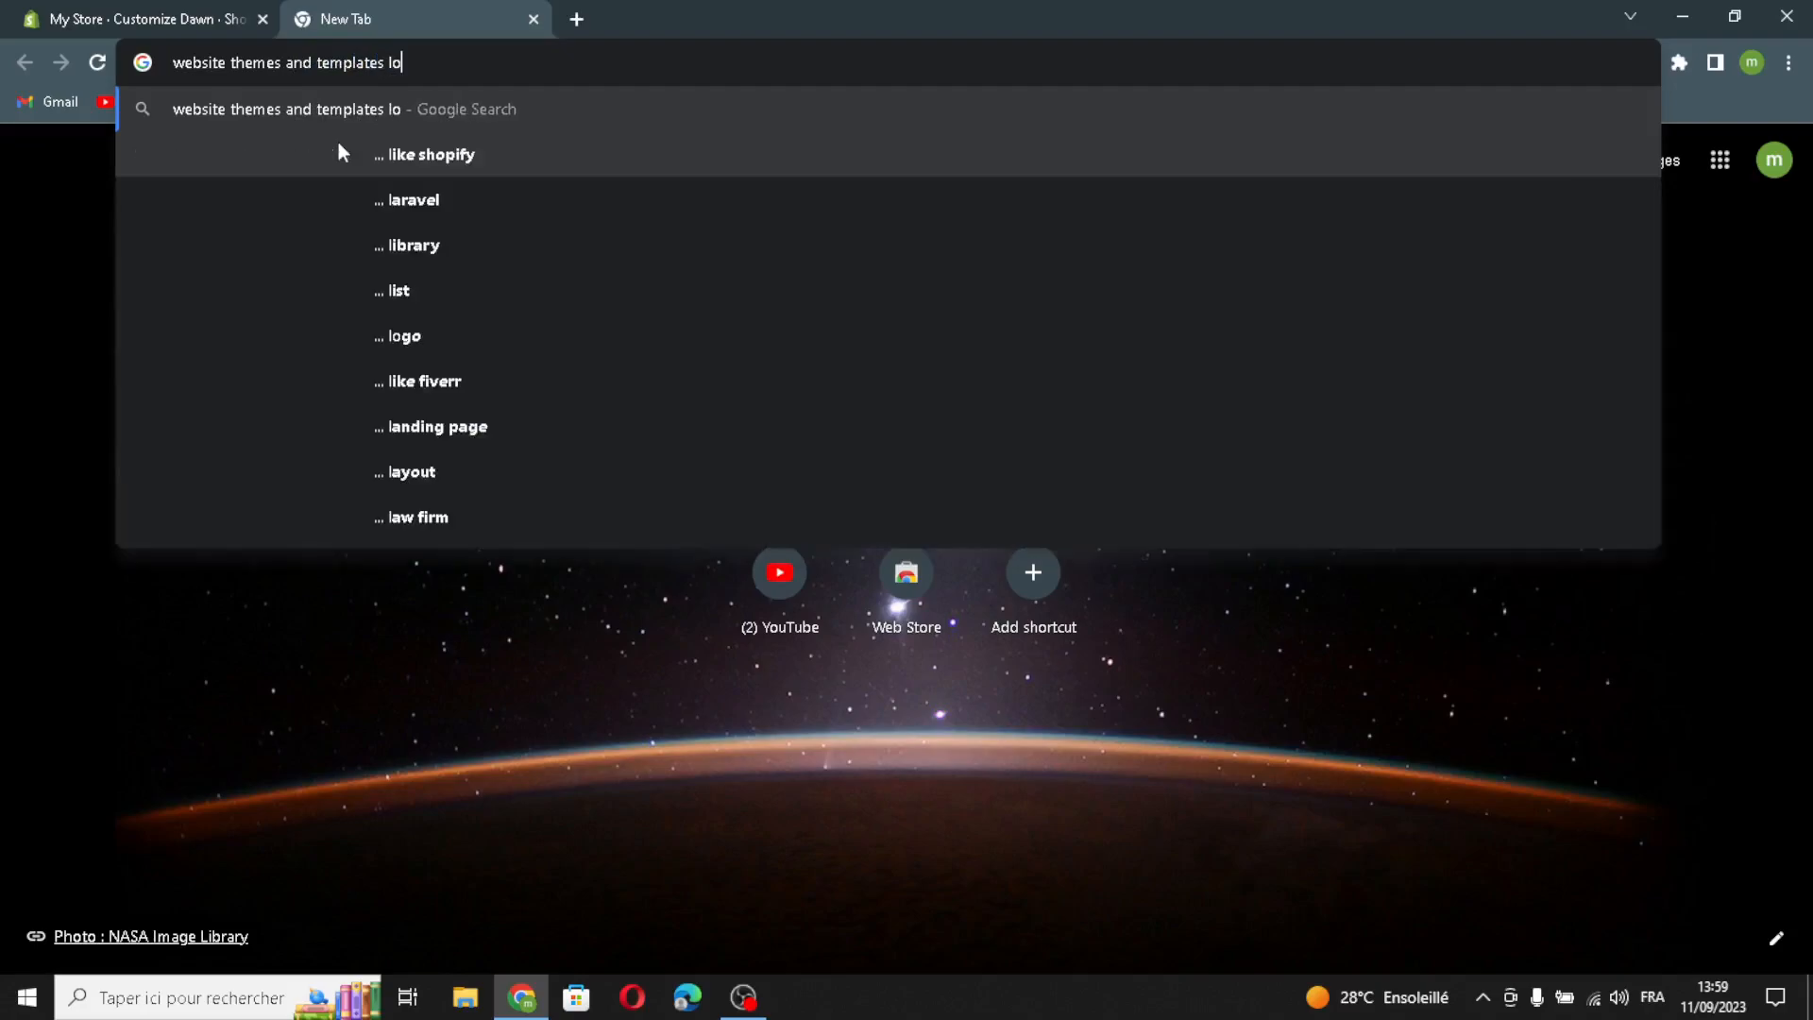
text(go ideas)
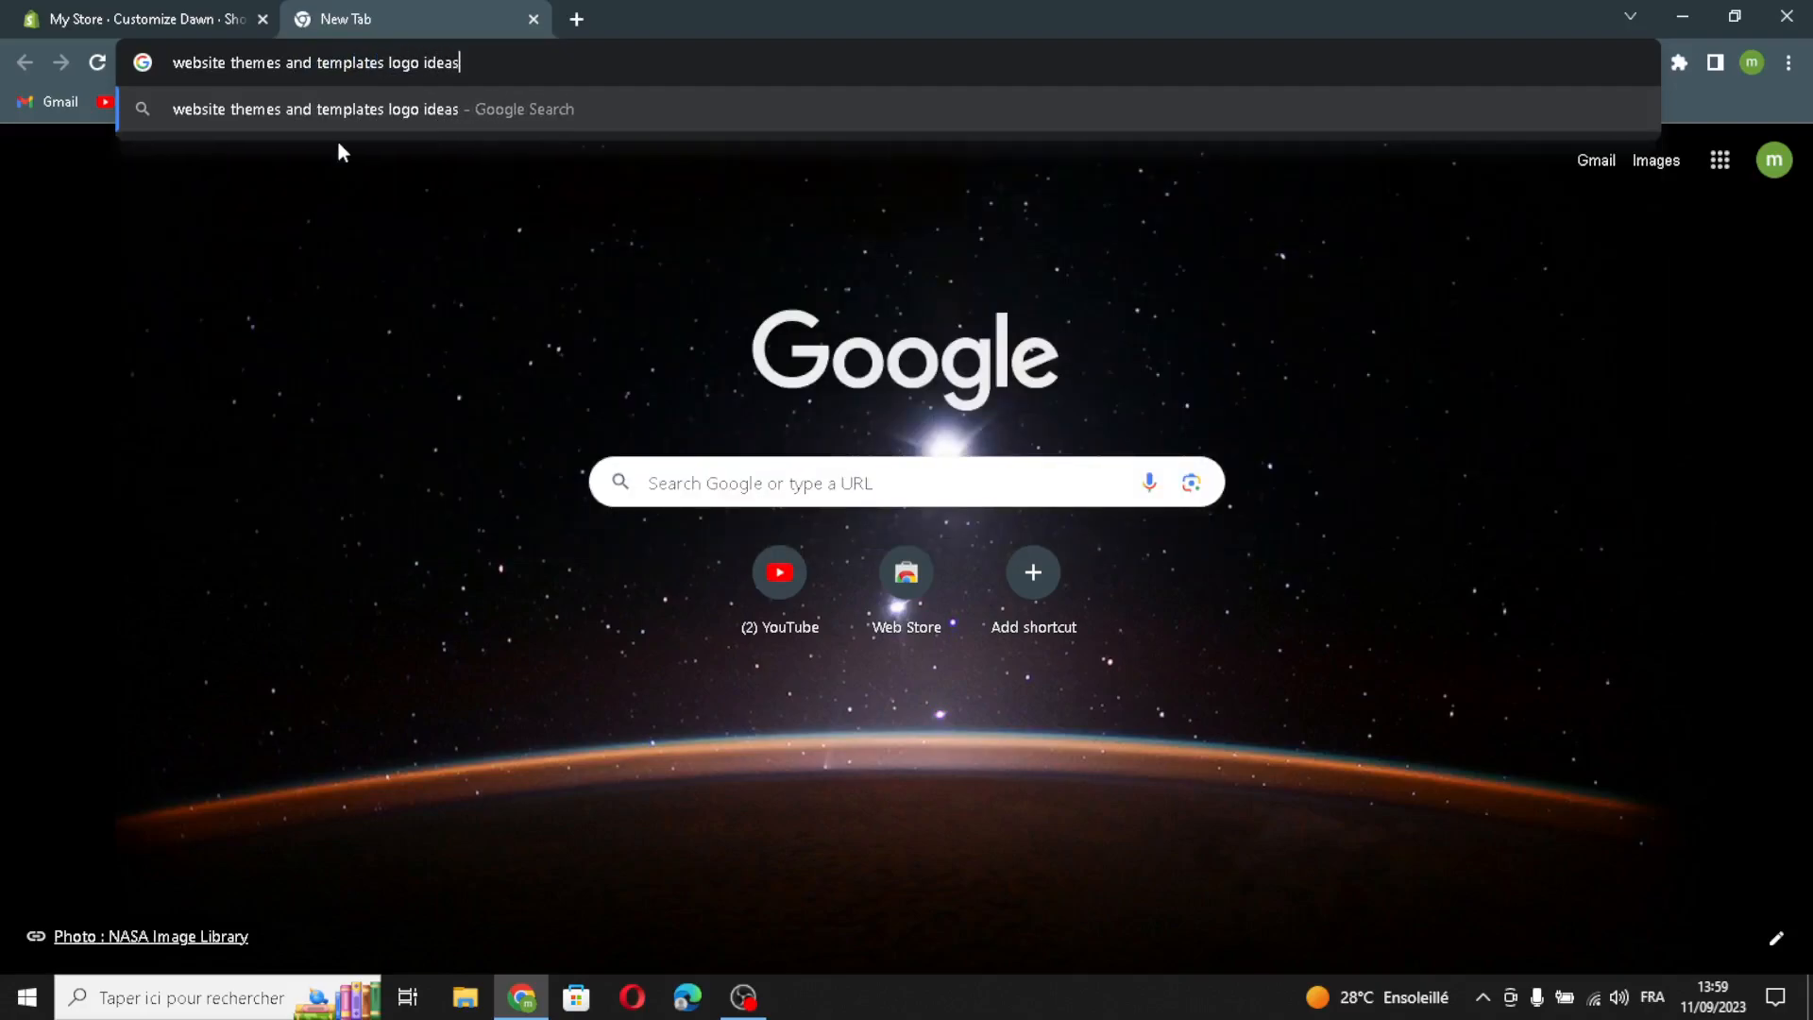
key(Return)
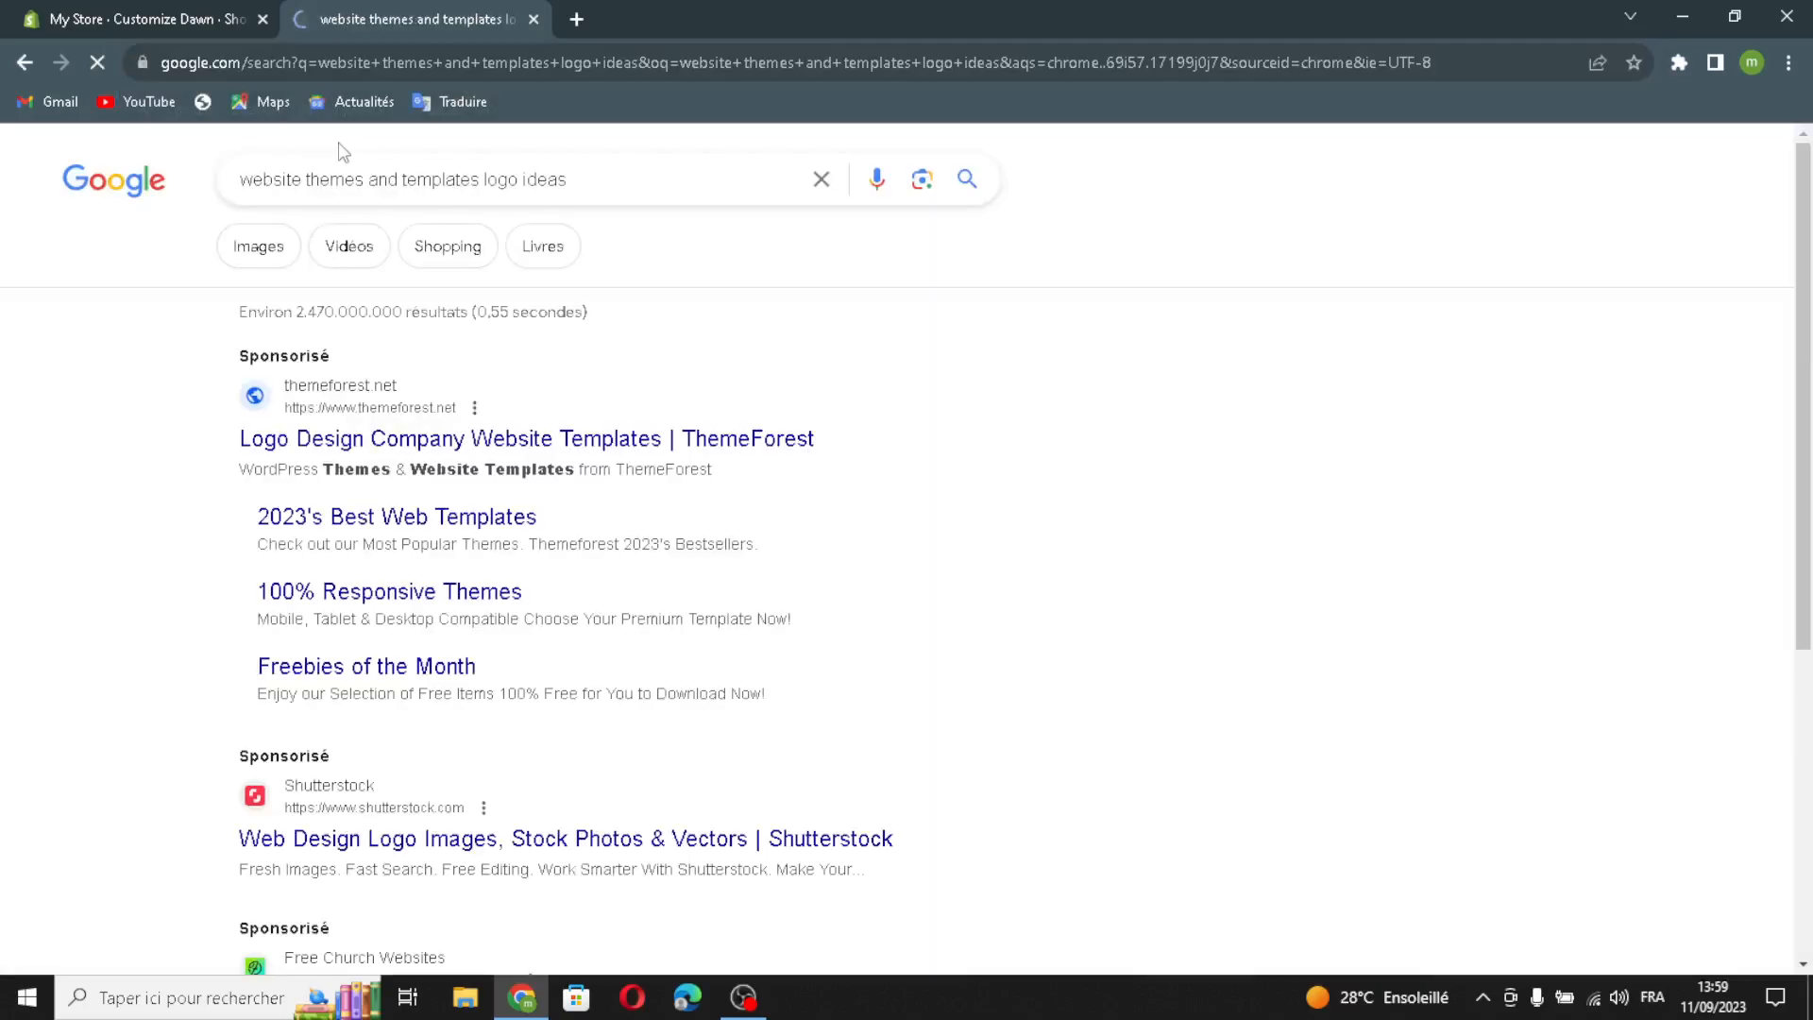
click(261, 255)
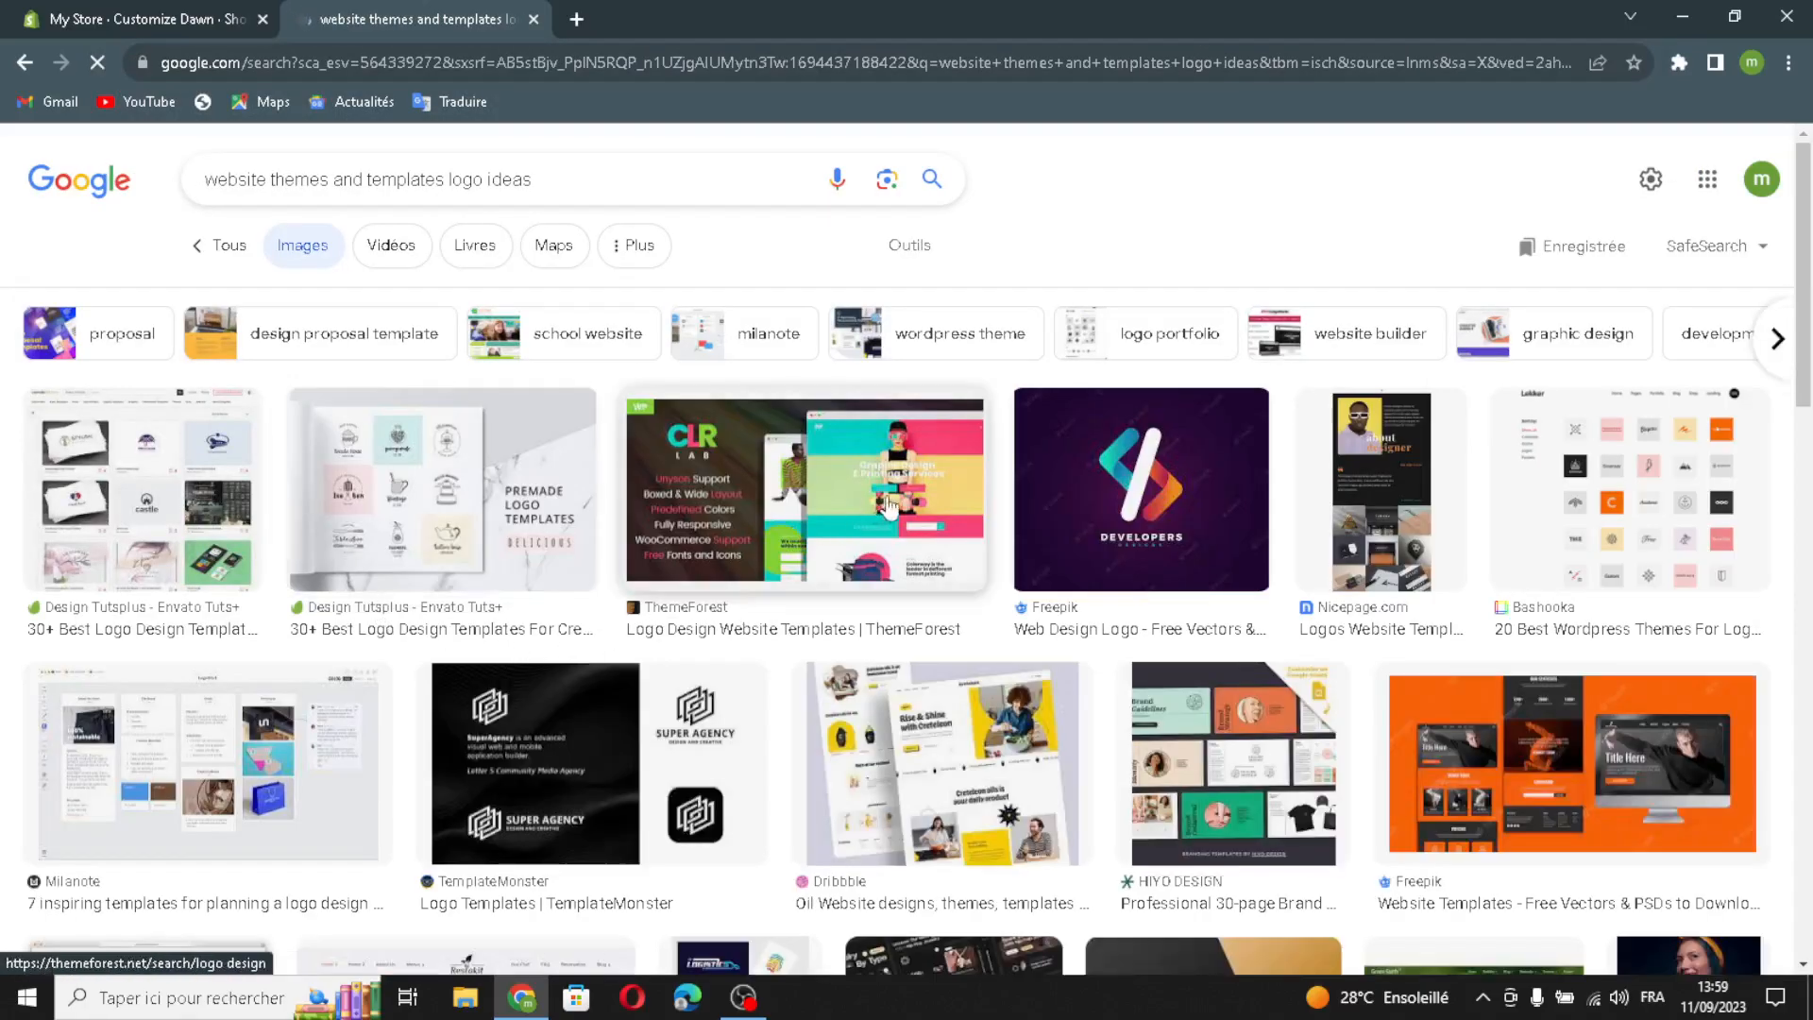
- Upload the purple Developers image as the header logo, then open the Image banner settings
drag(1143, 514, 784, 666)
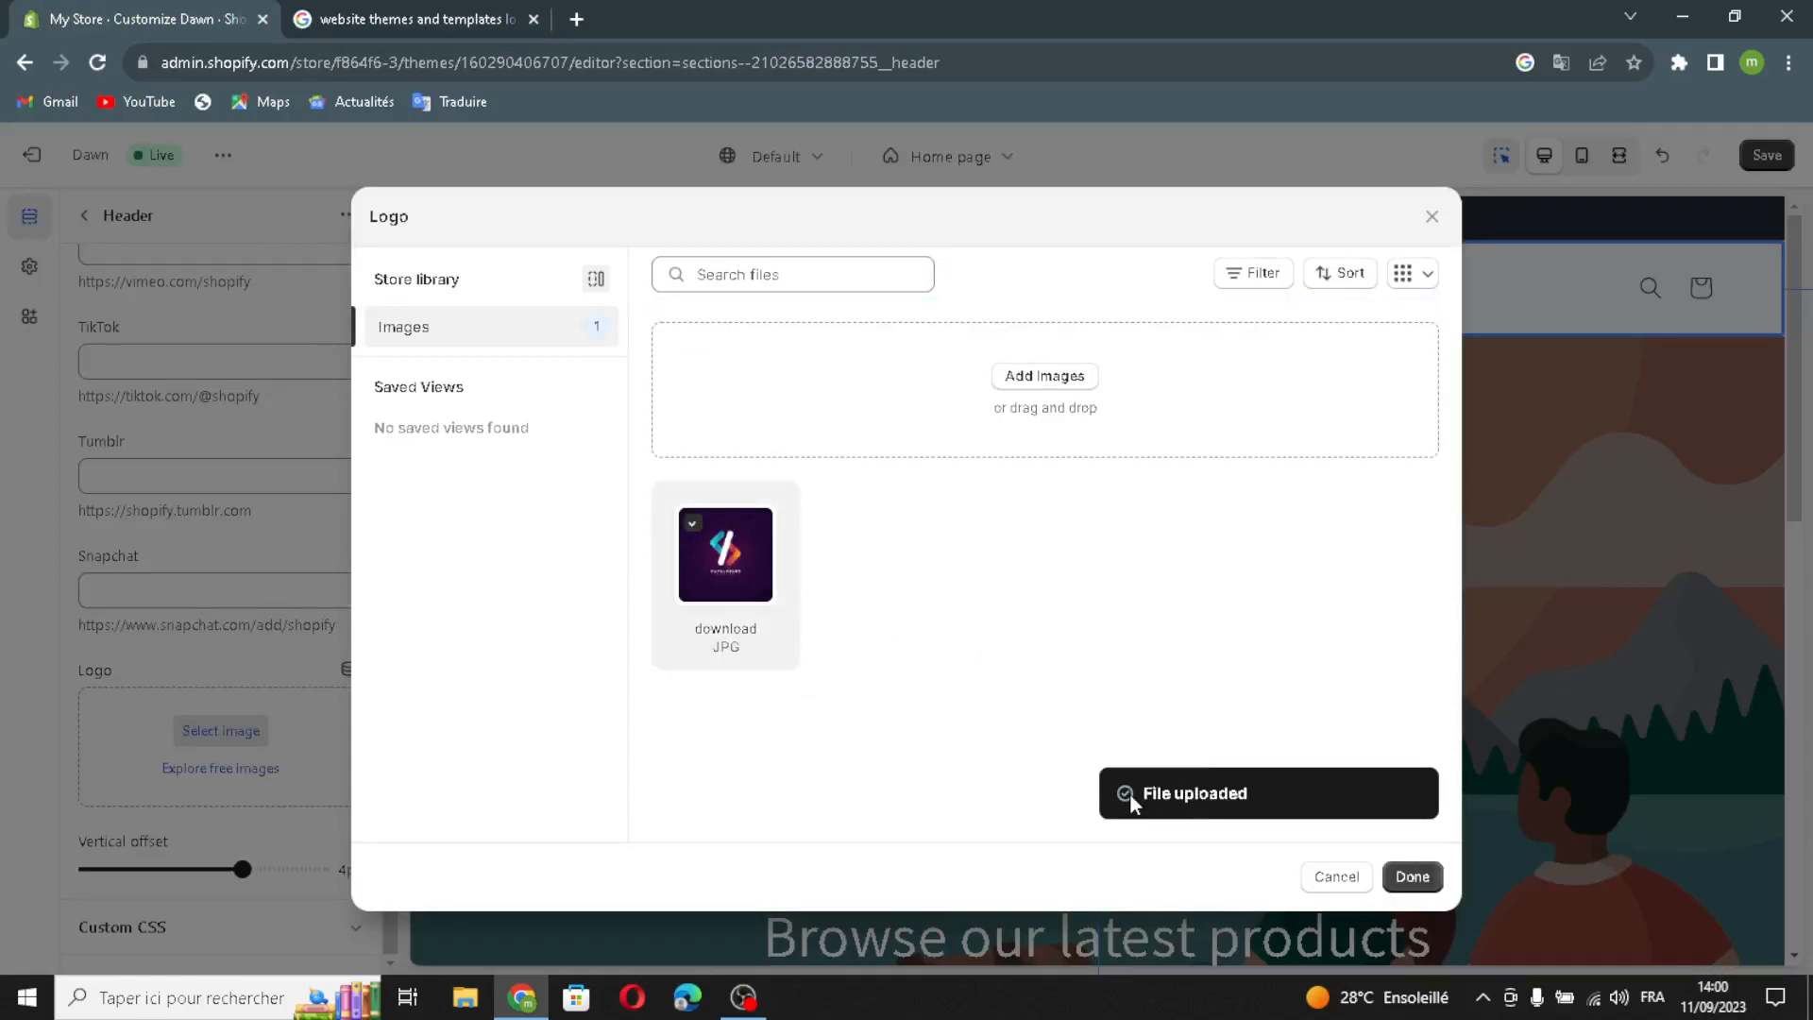
click(1412, 877)
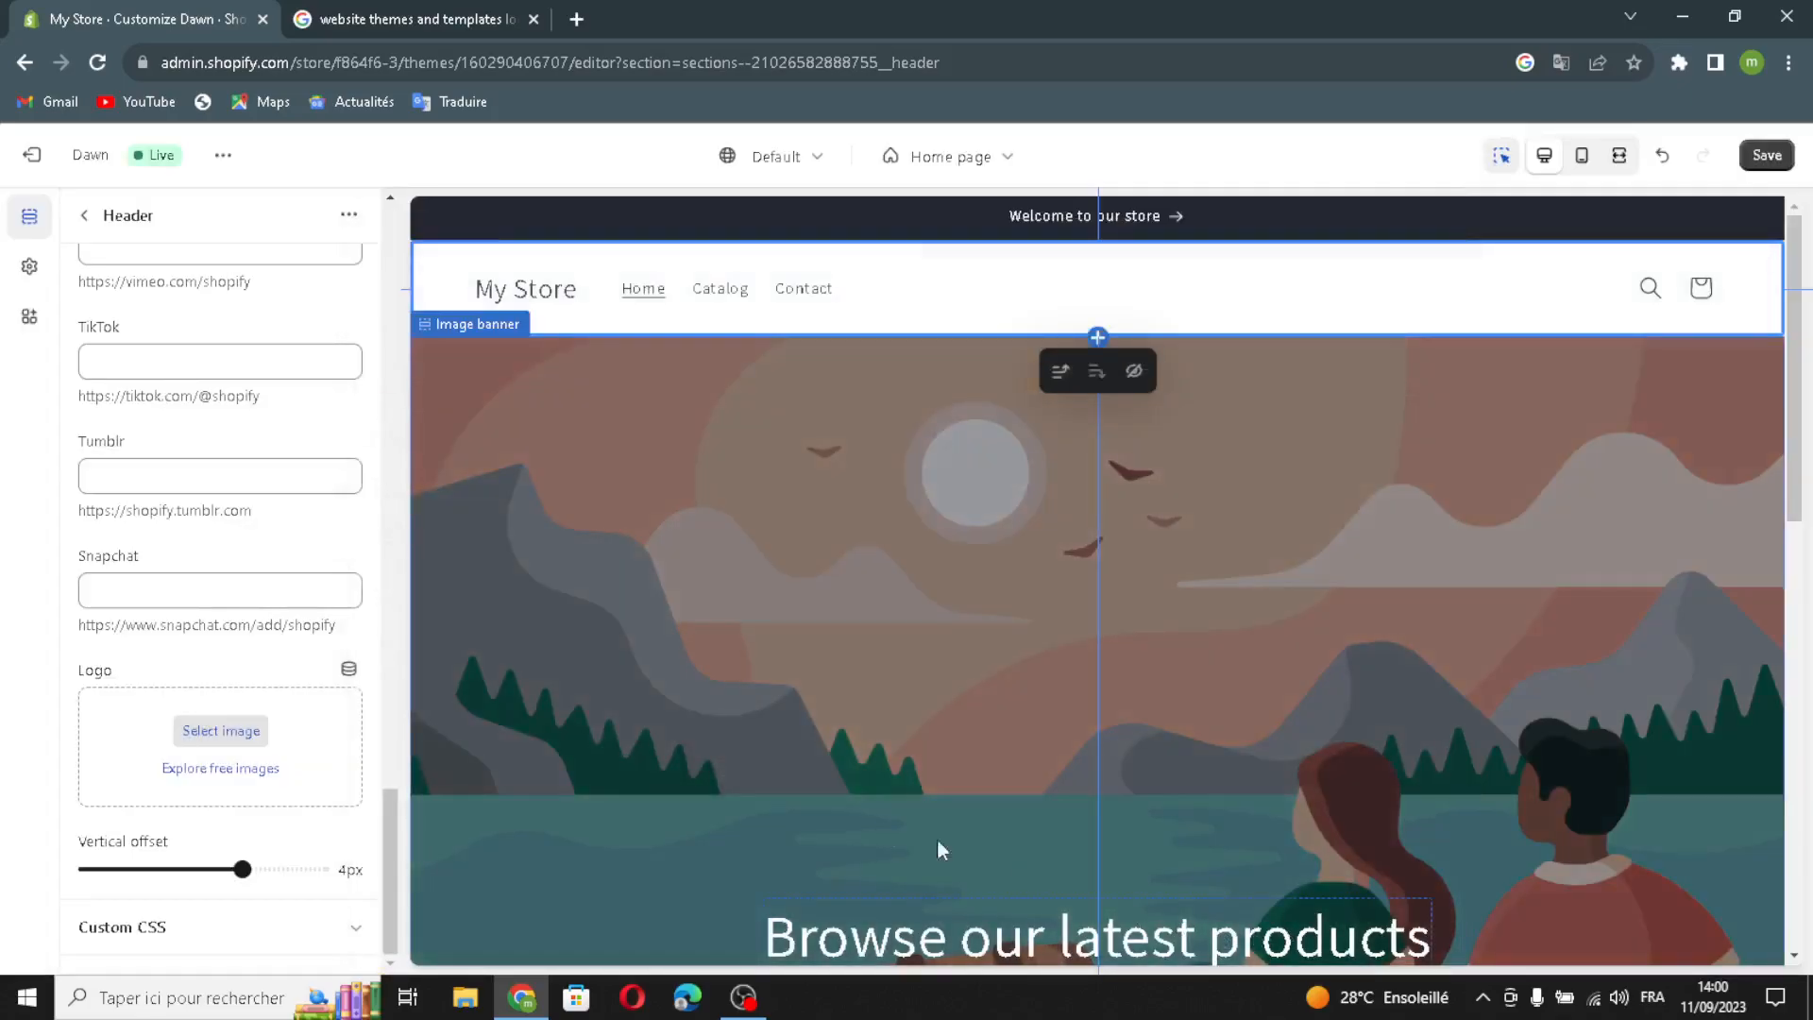
scroll(123, 854, down, 3)
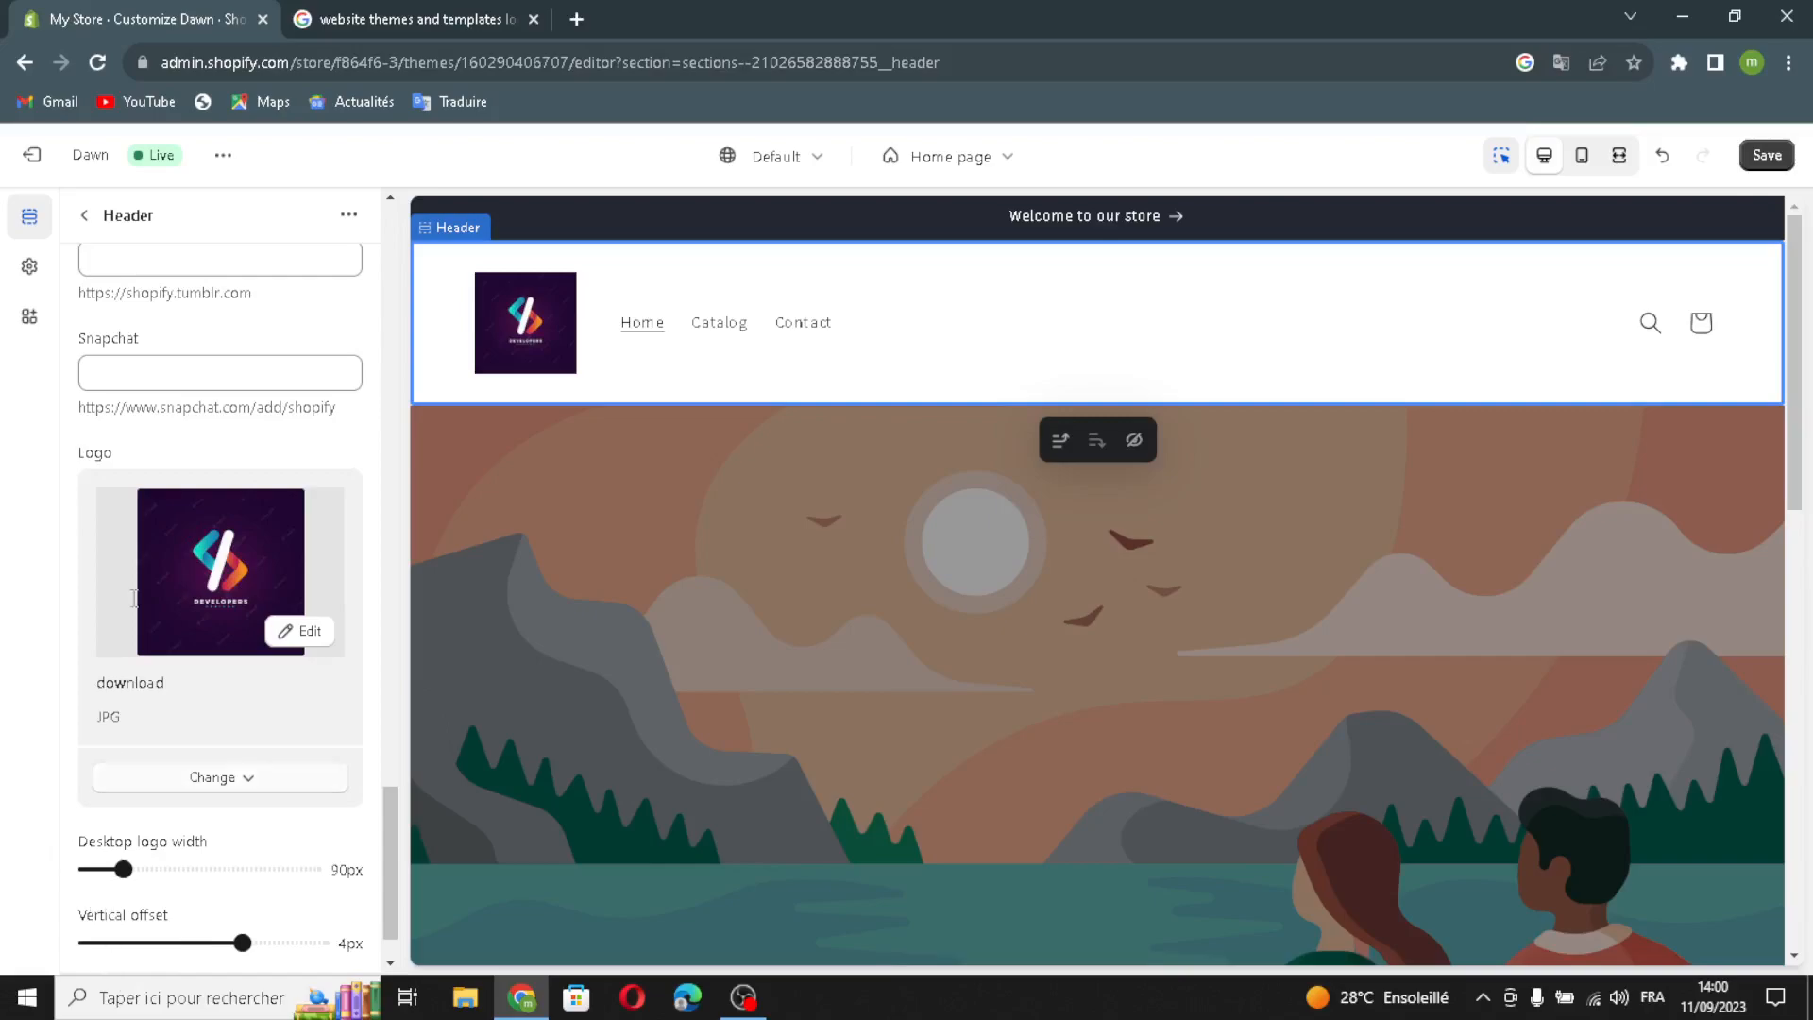
click(83, 217)
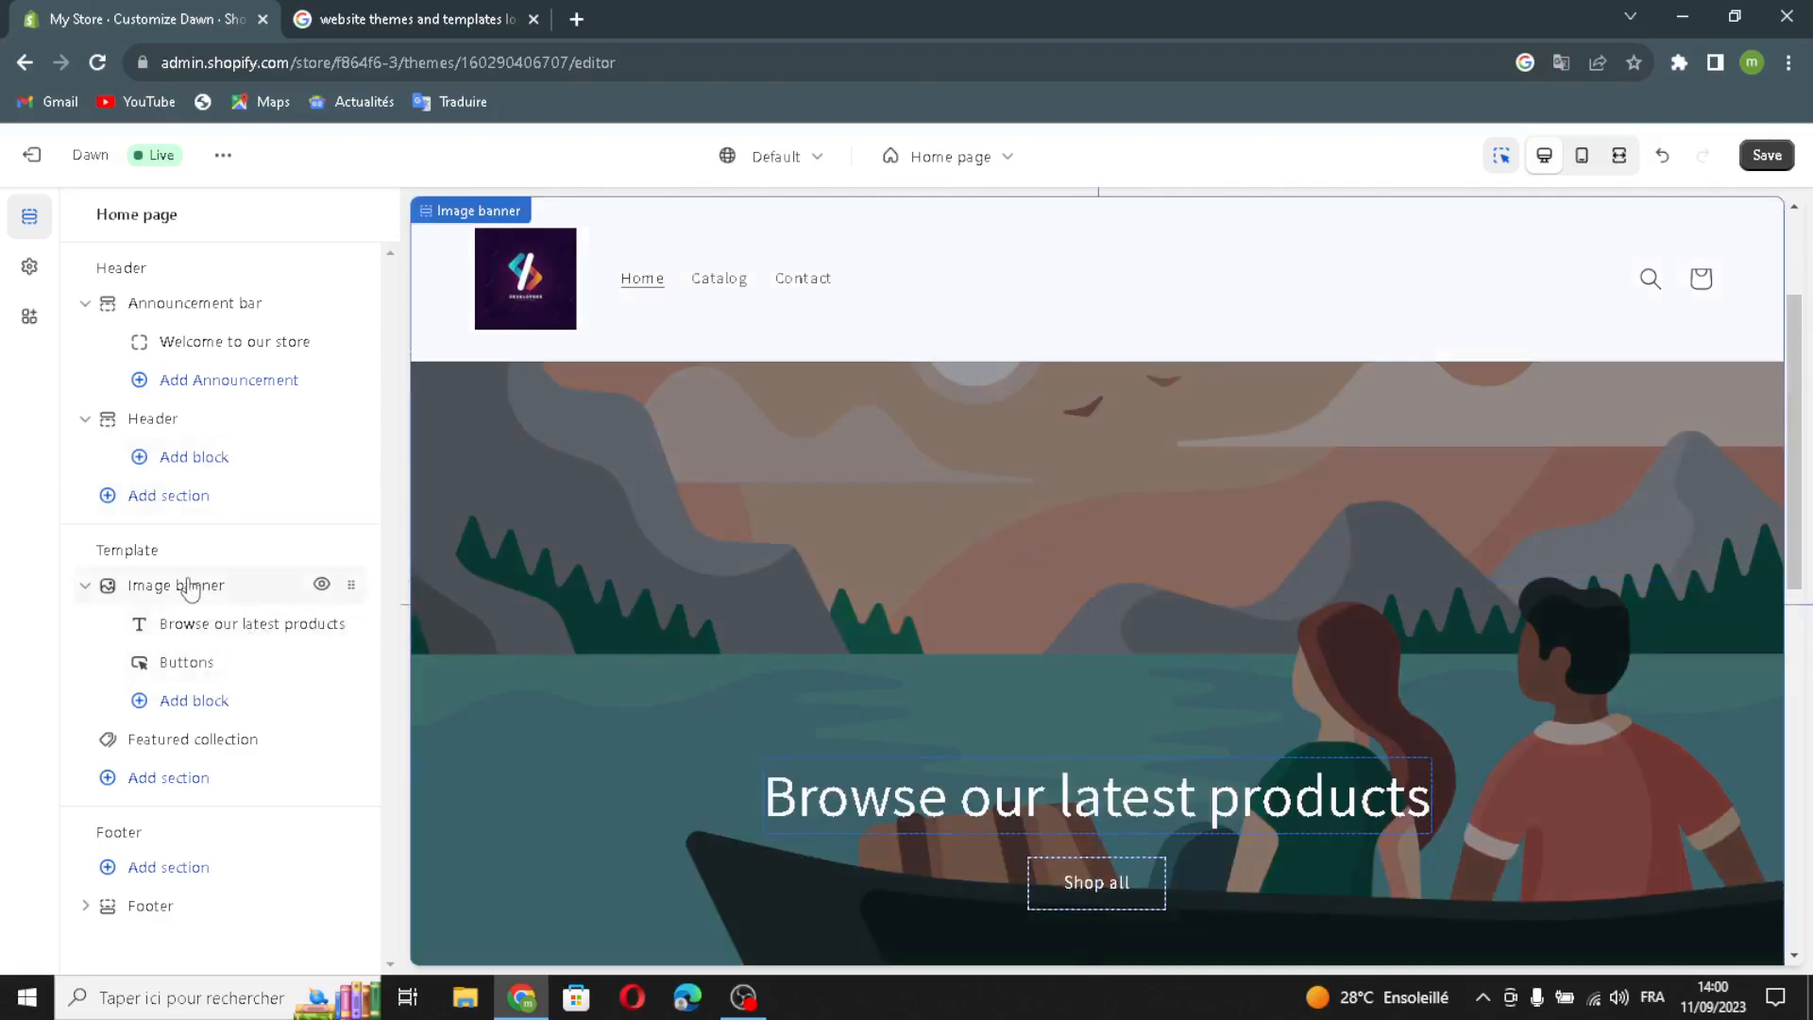
click(190, 588)
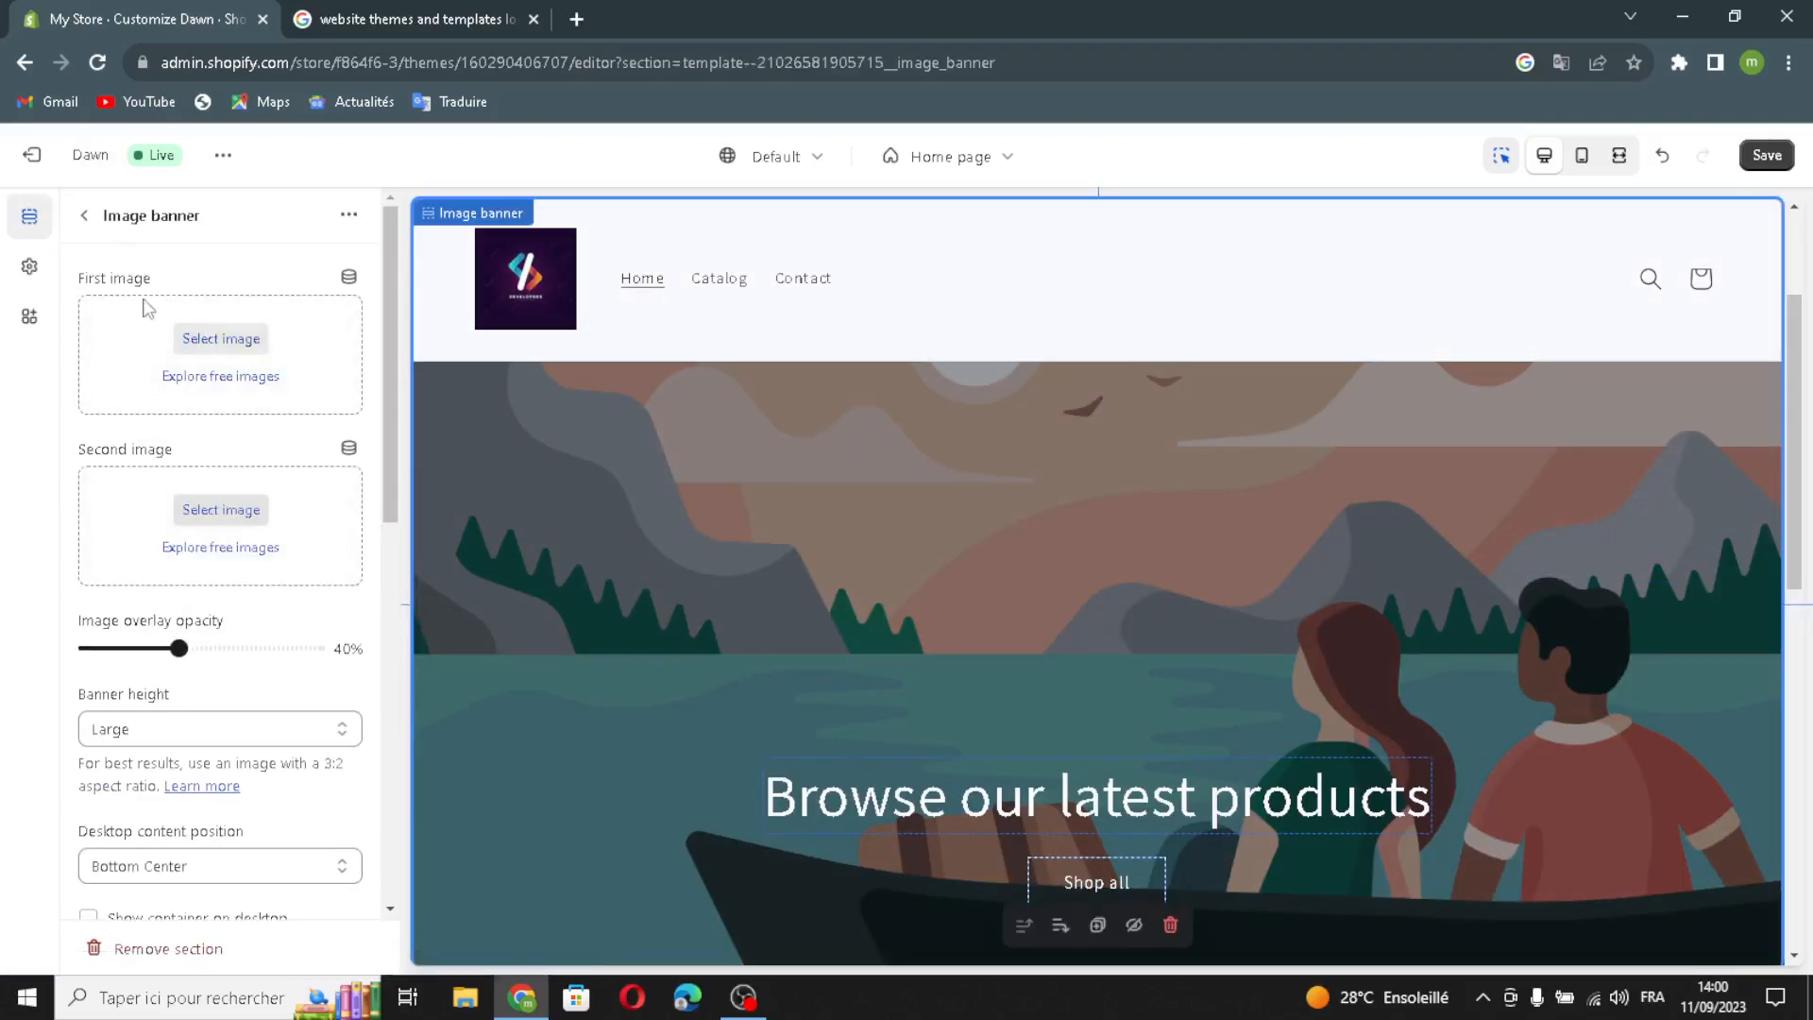
- Narrow the image search to 'website themes and templates' by removing 'logo ideas'
click(415, 19)
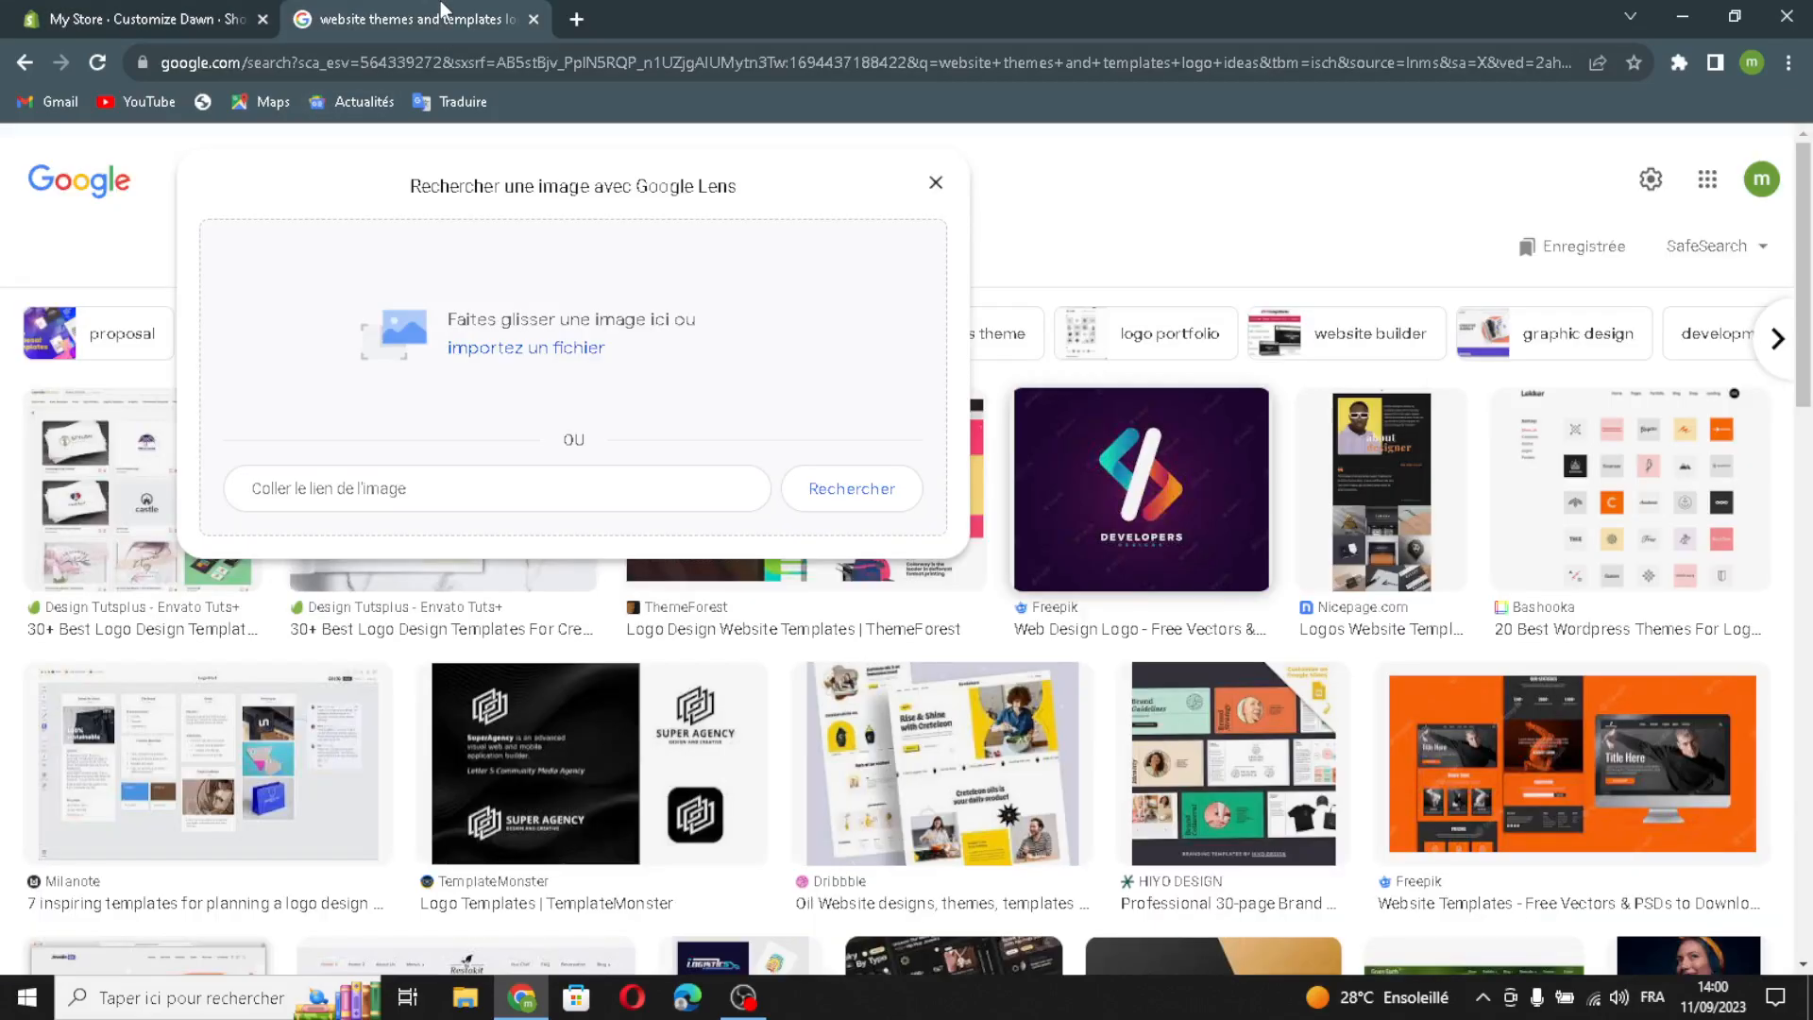
click(936, 183)
drag(547, 179, 453, 189)
key(BackSpace)
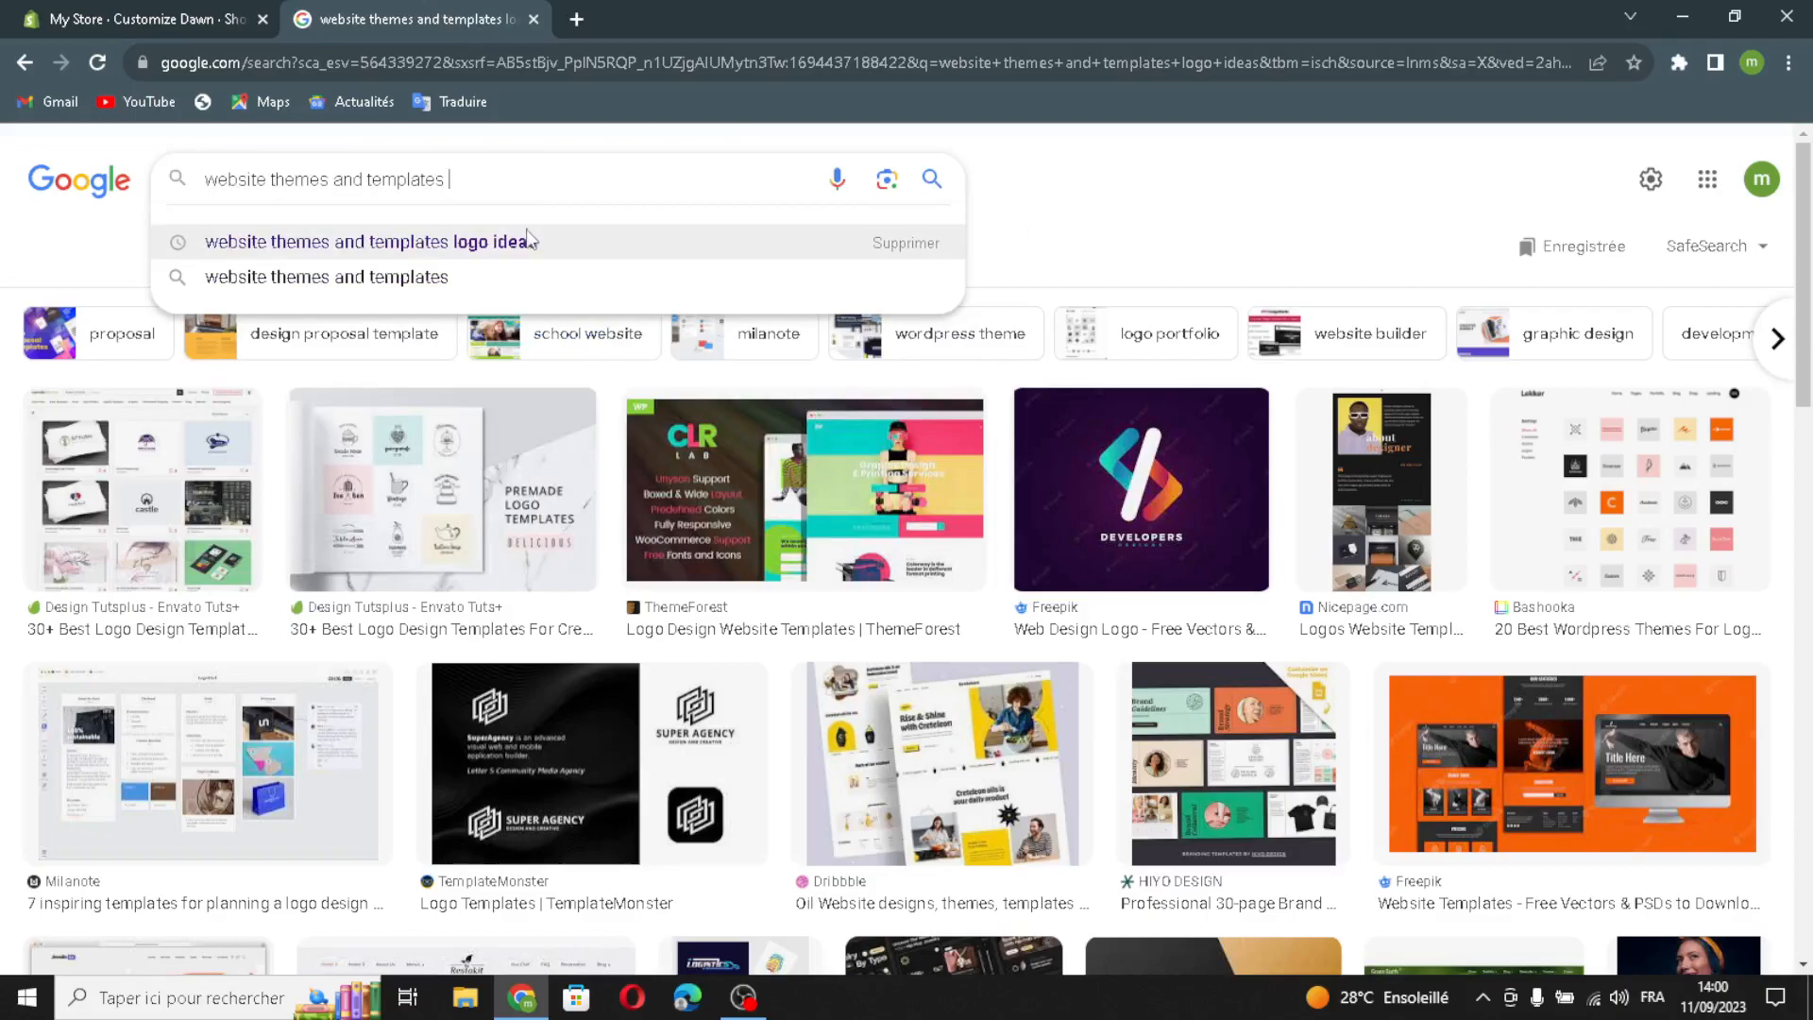
key(Return)
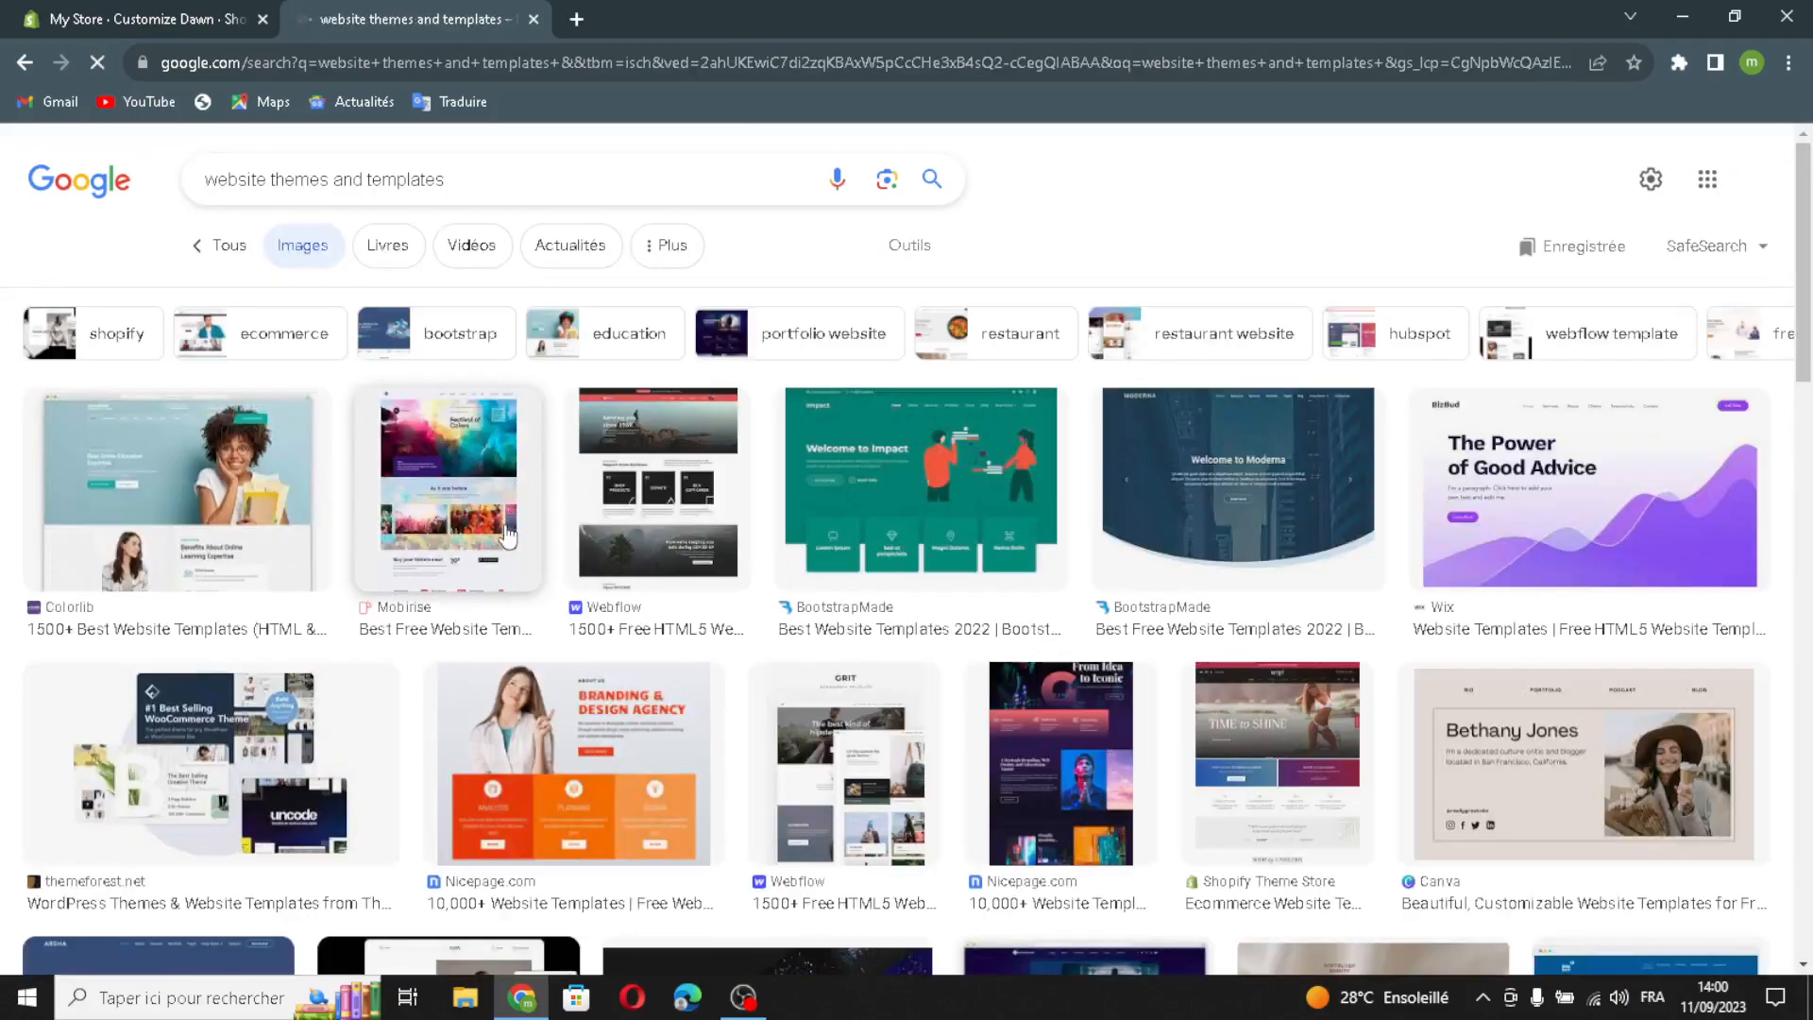
- Preview several template results and drag Themefisher's HTML5 templates image into the Shopify banner picker
click(1466, 535)
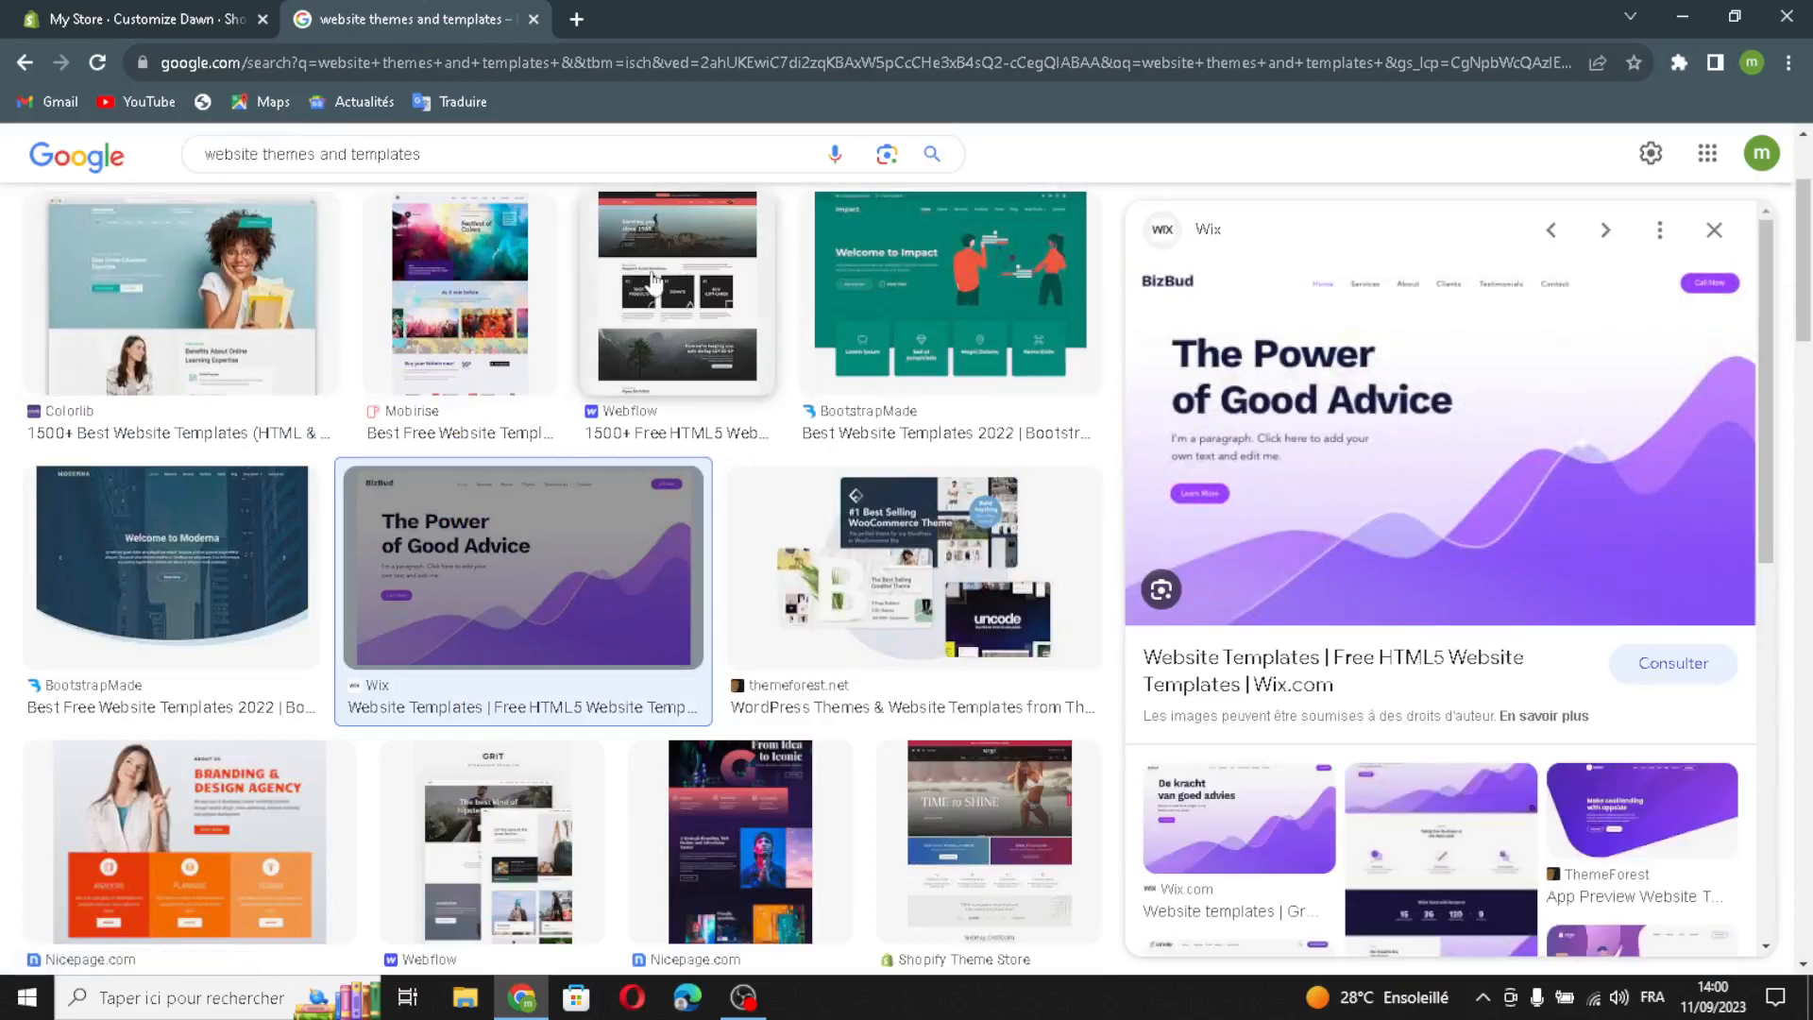
click(811, 302)
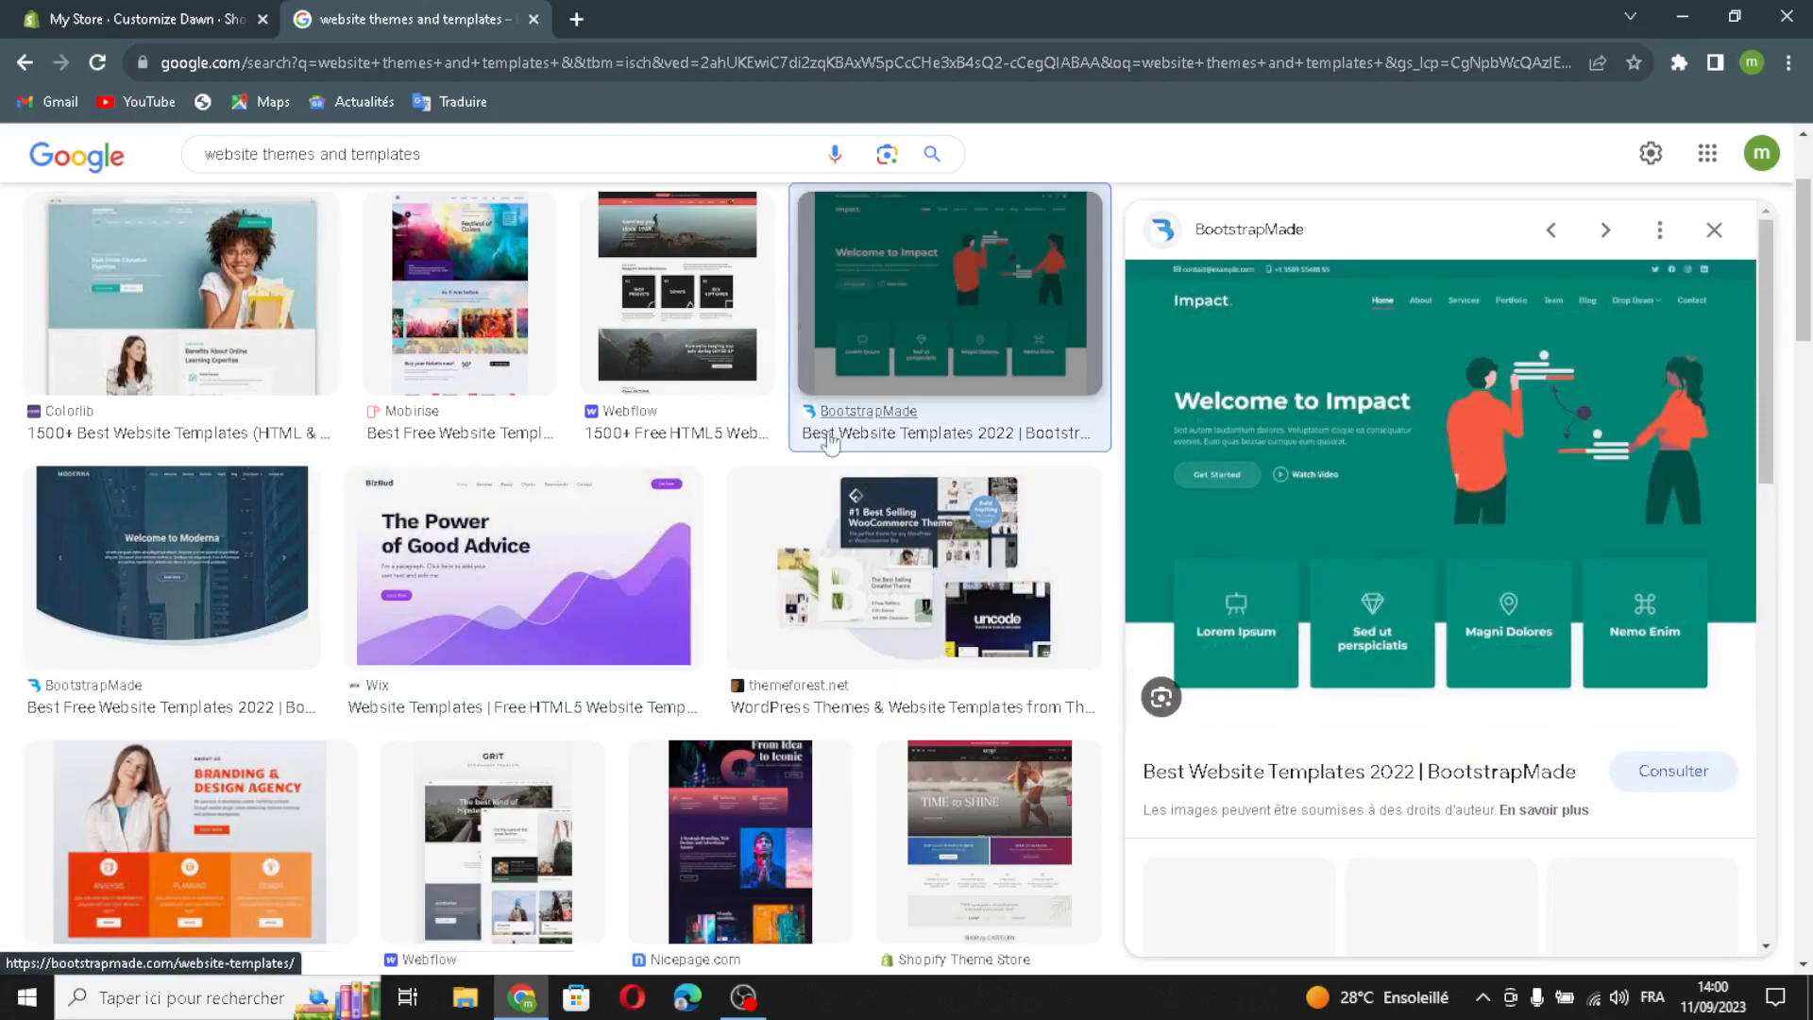
scroll(906, 680, down, 1)
scroll(907, 683, down, 1)
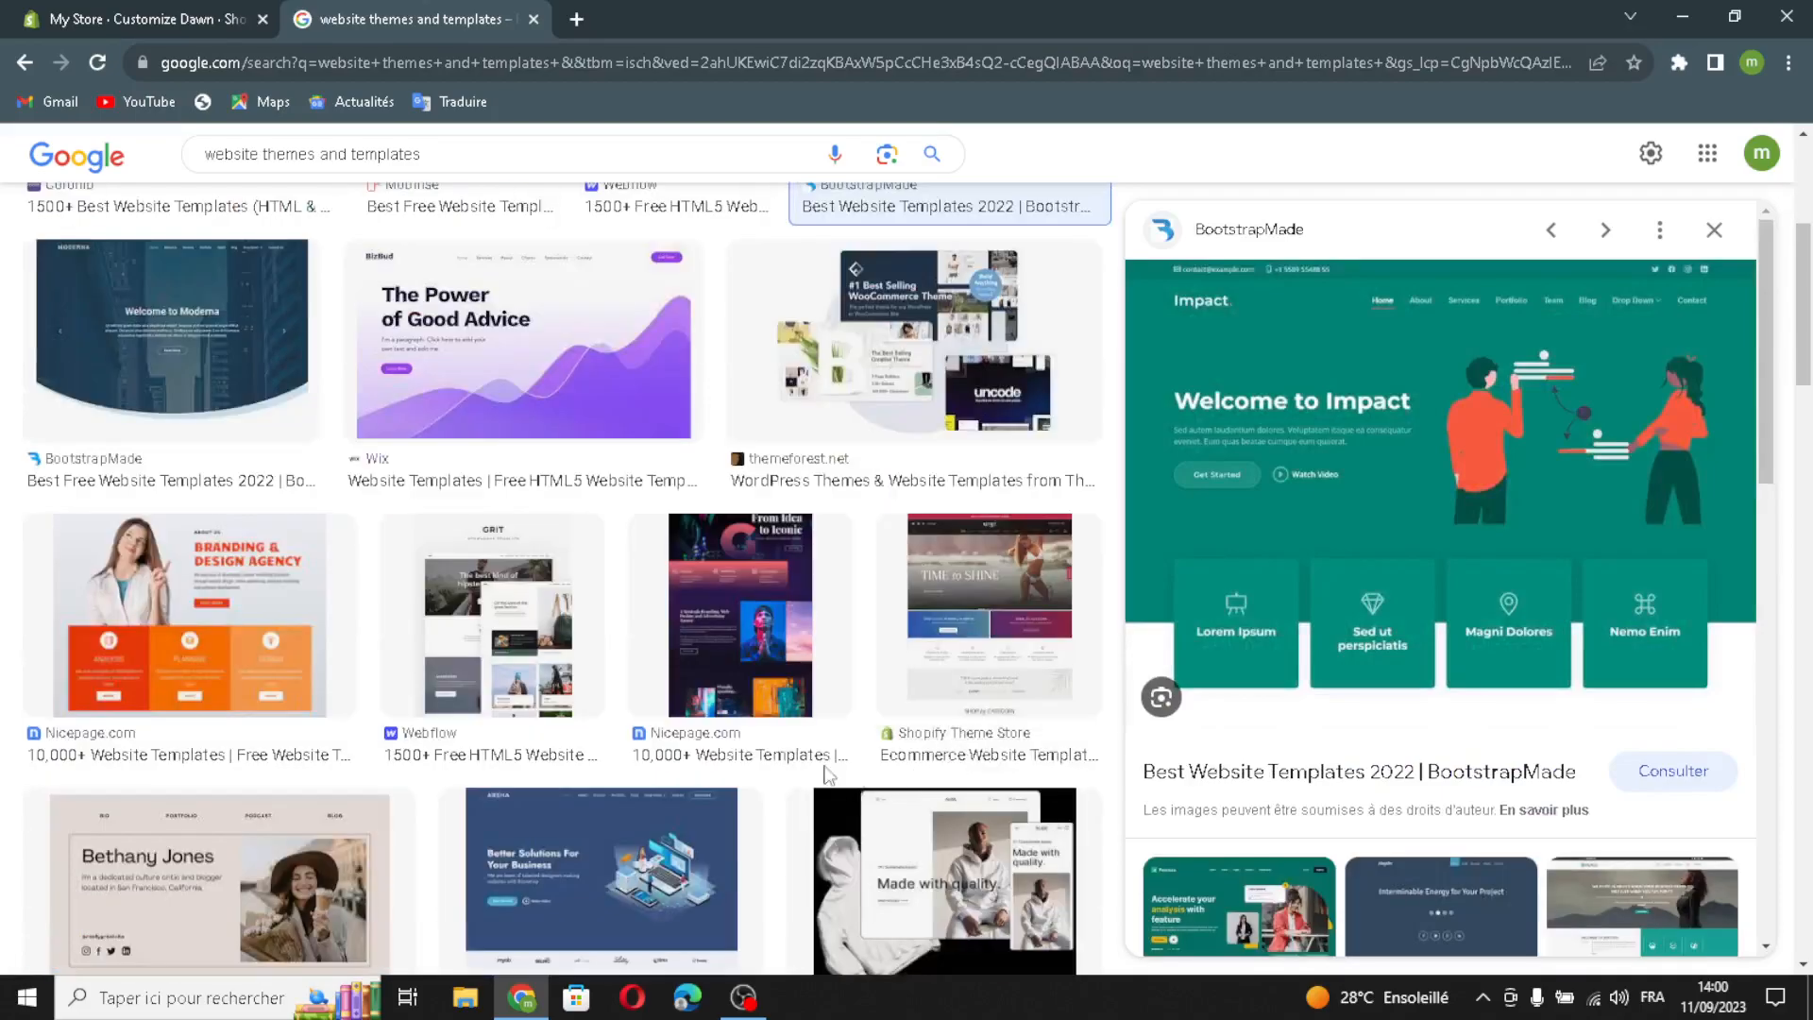
click(515, 640)
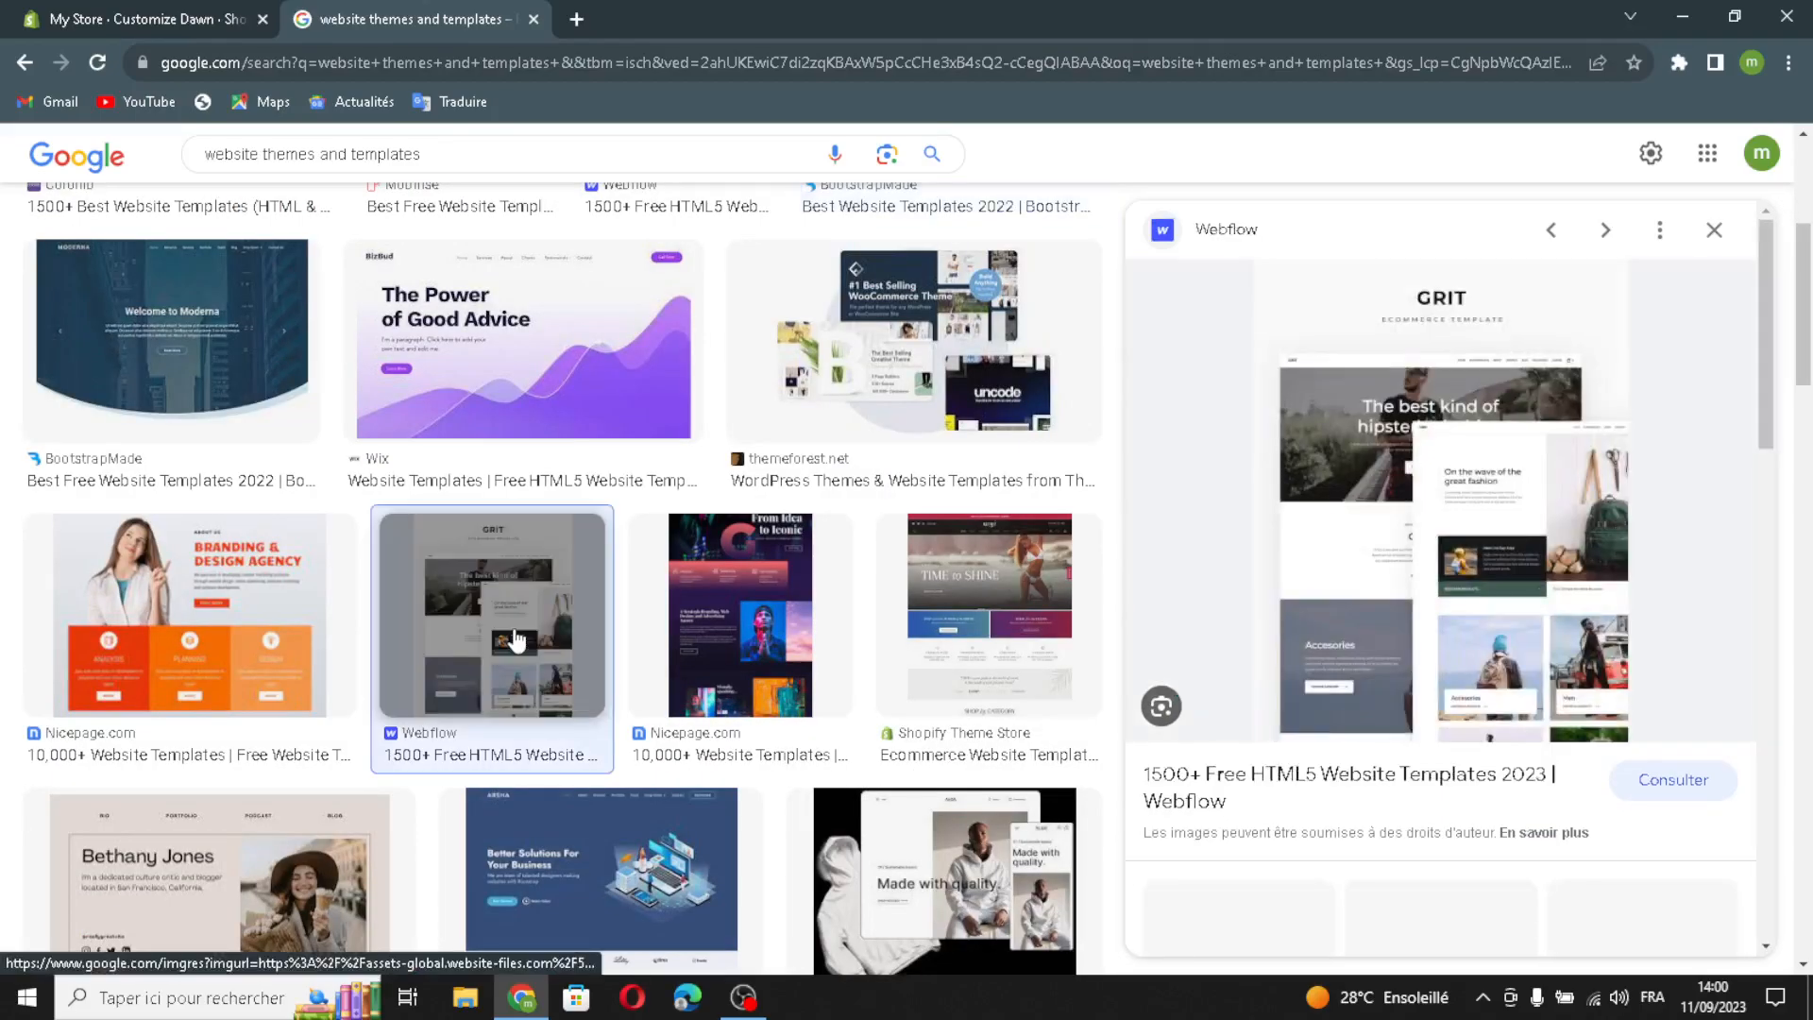
scroll(617, 710, down, 3)
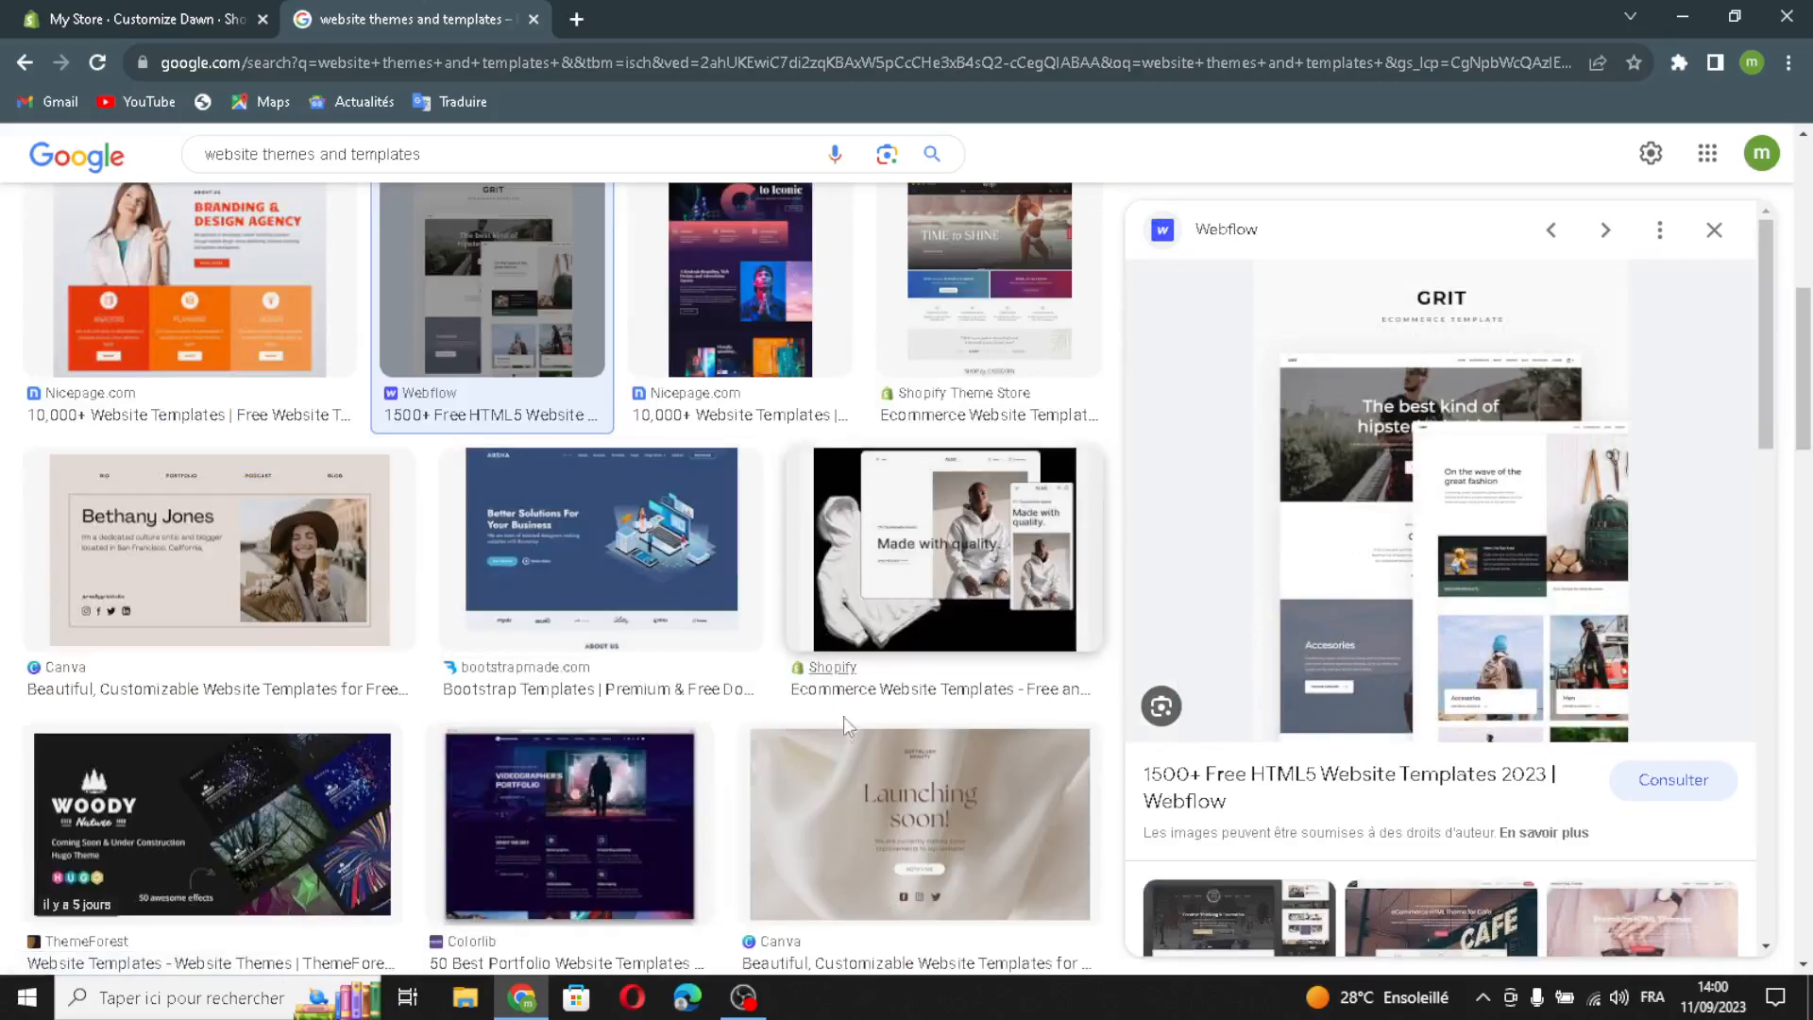
scroll(808, 796, down, 1)
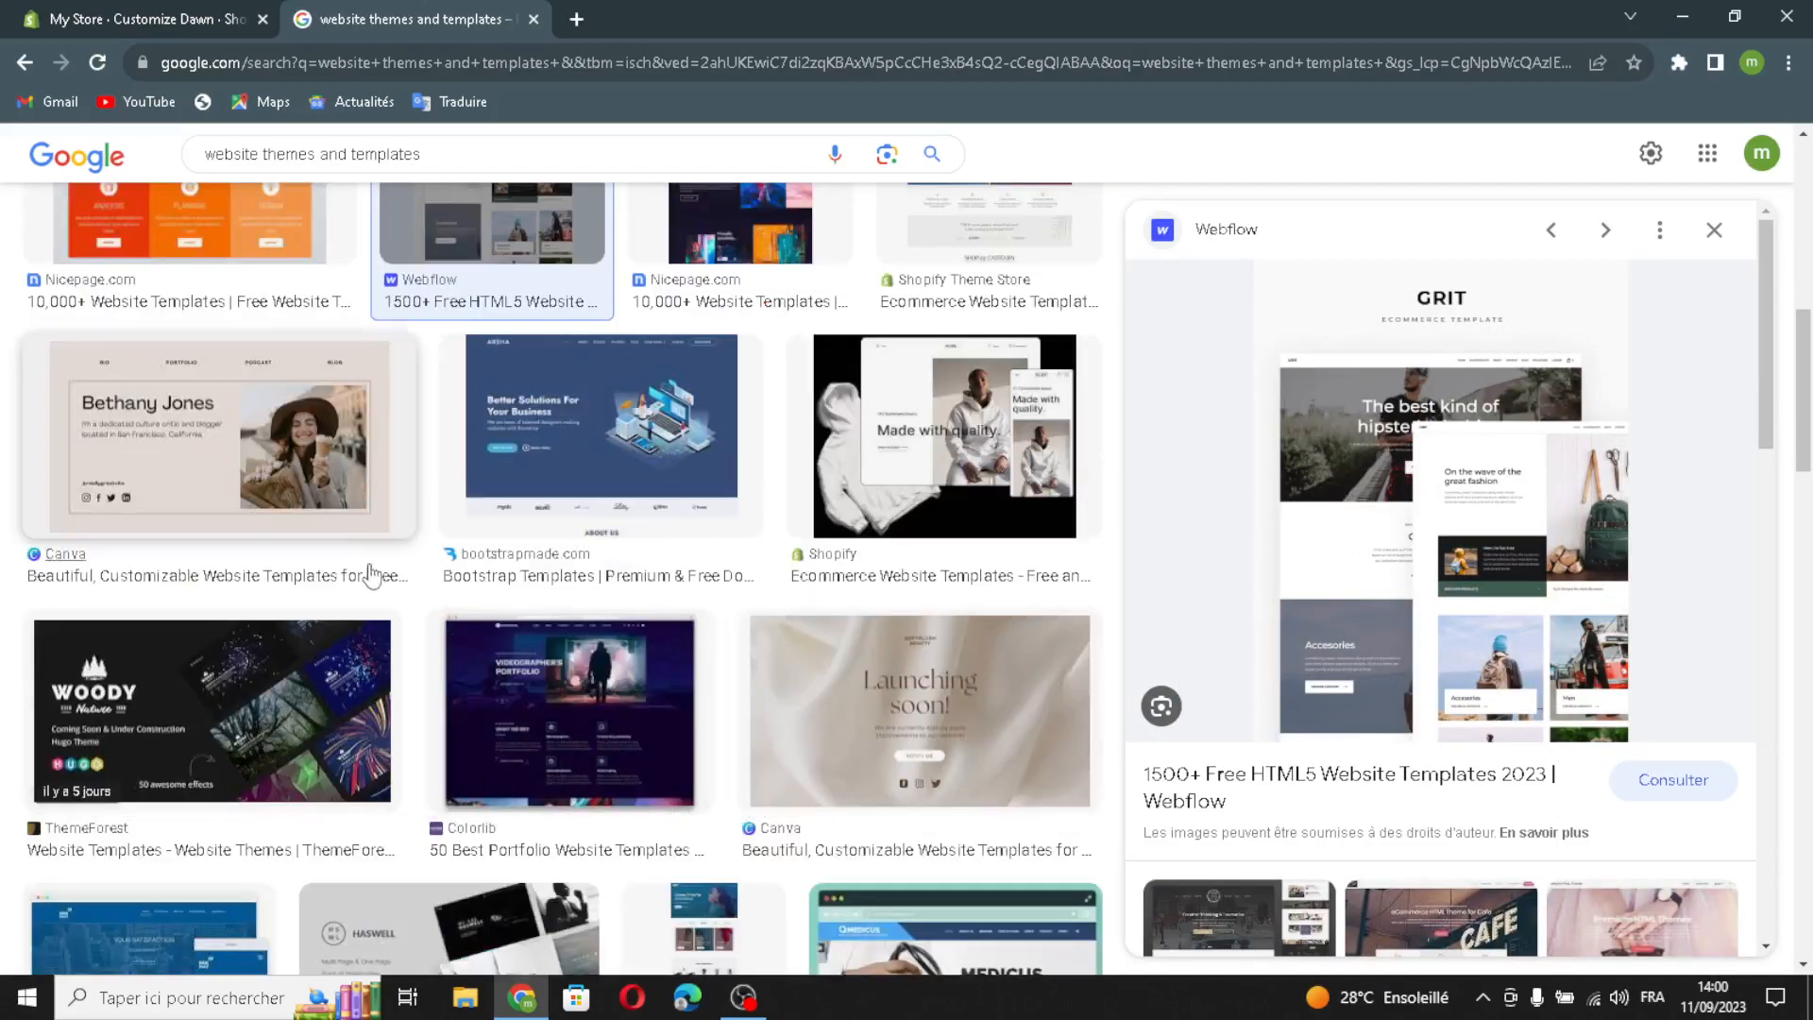
click(280, 498)
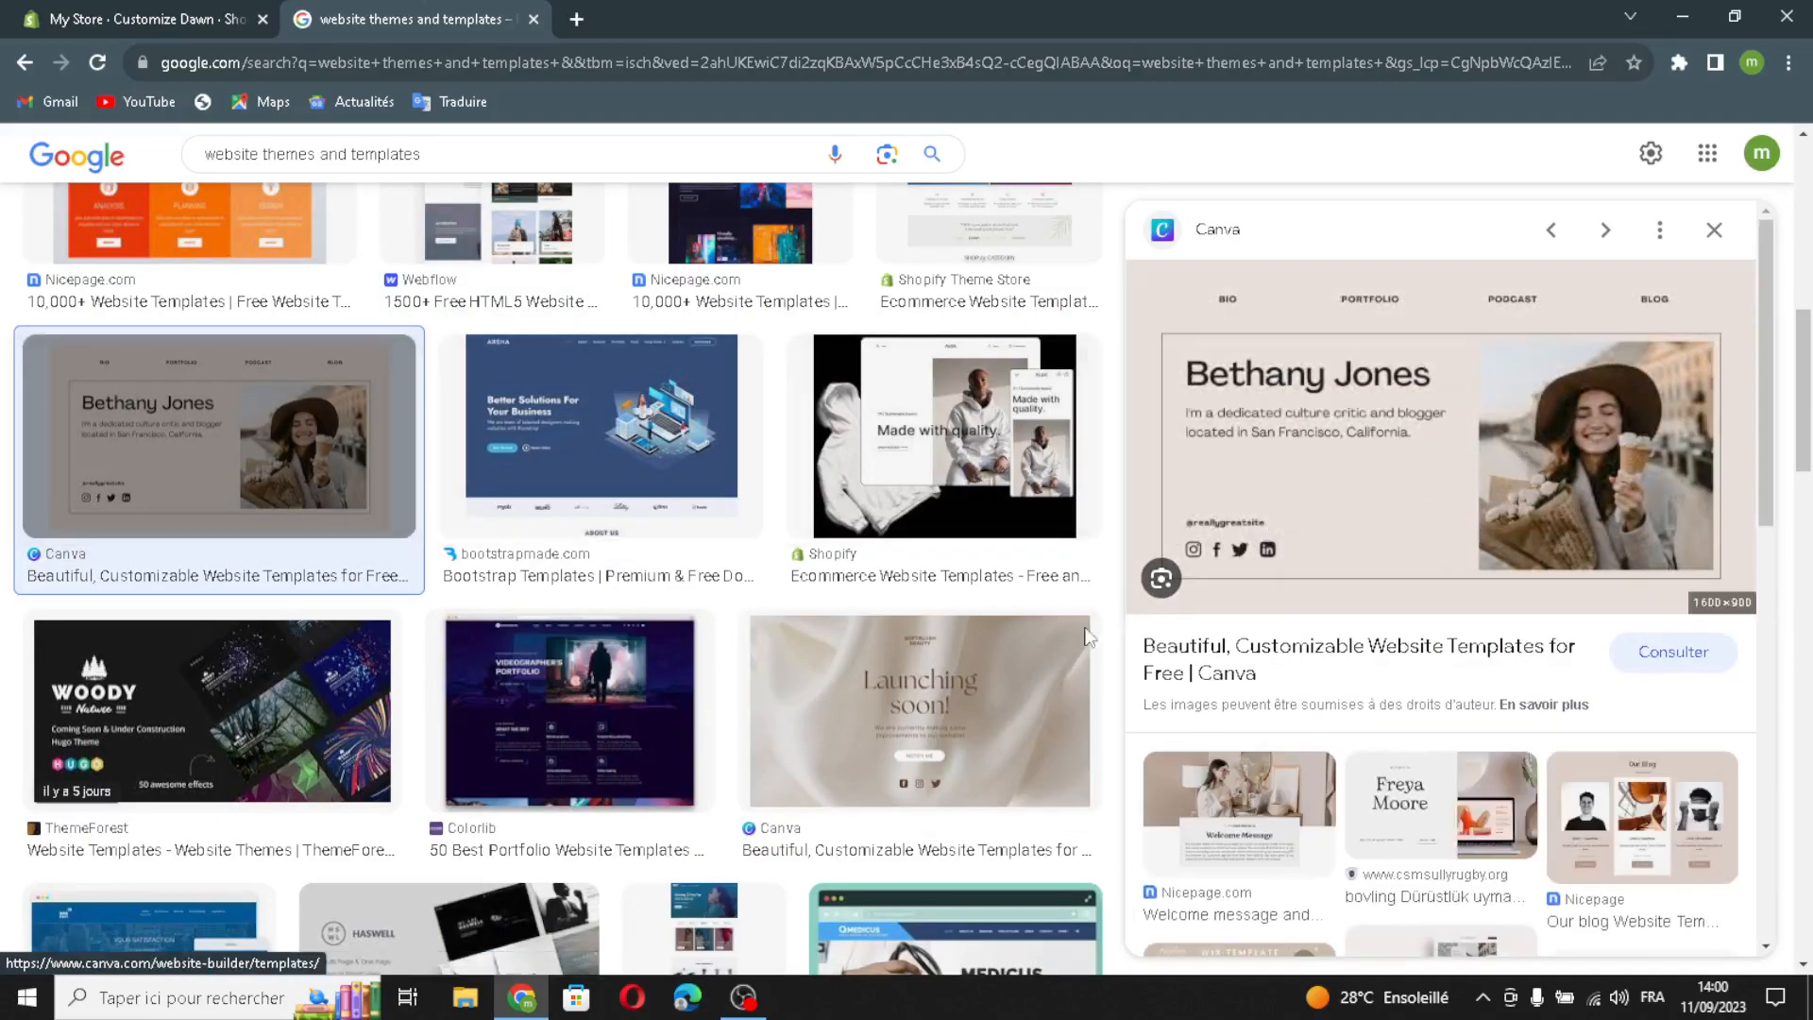
scroll(1107, 626, down, 7)
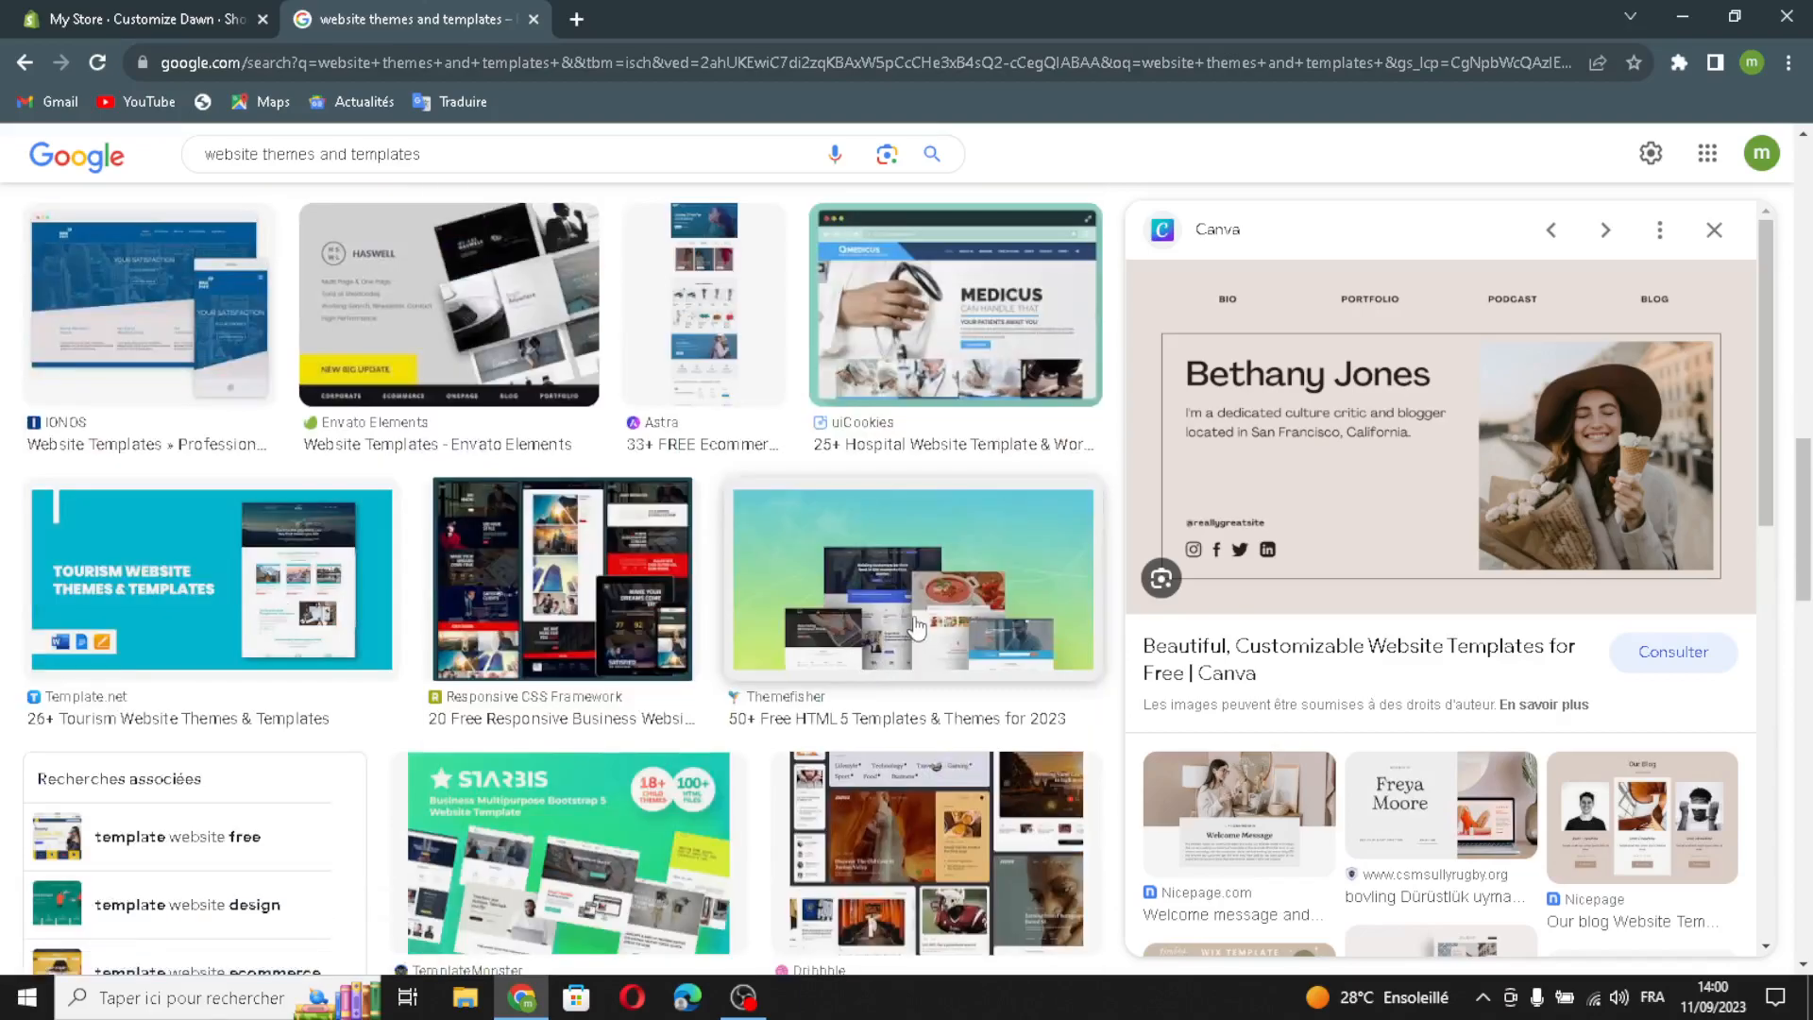
click(917, 626)
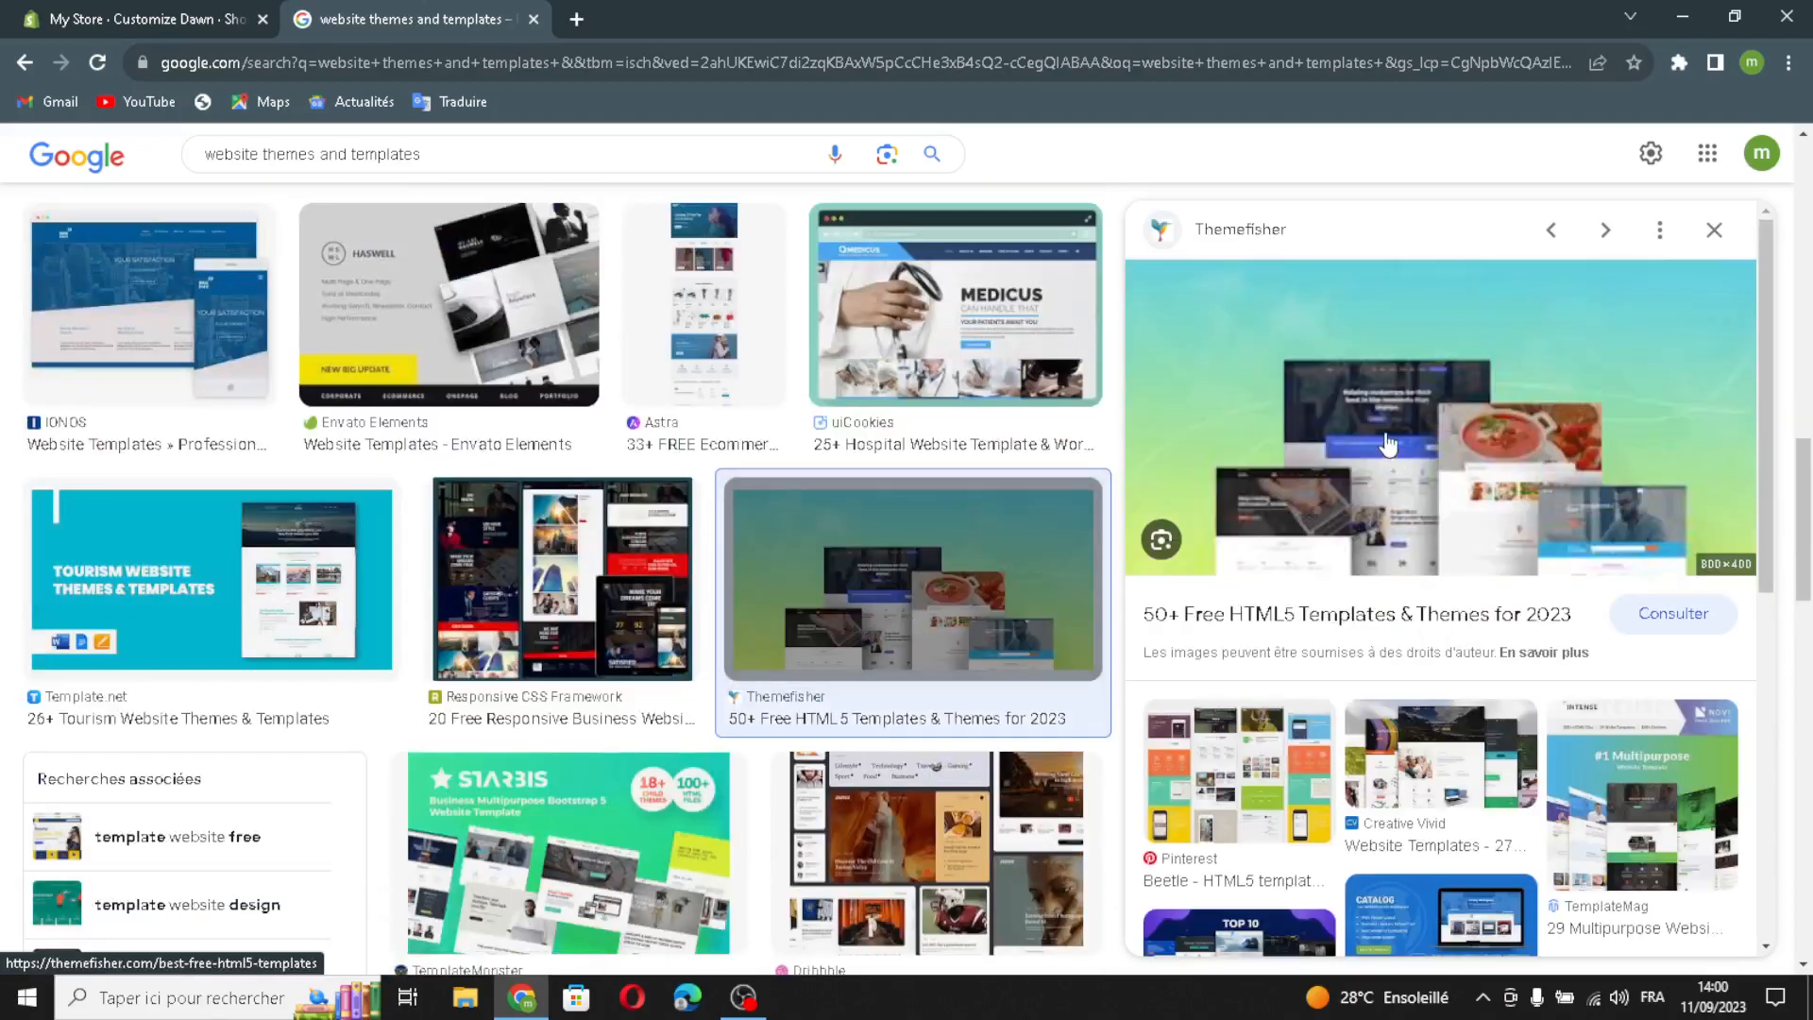
drag(1483, 483, 787, 616)
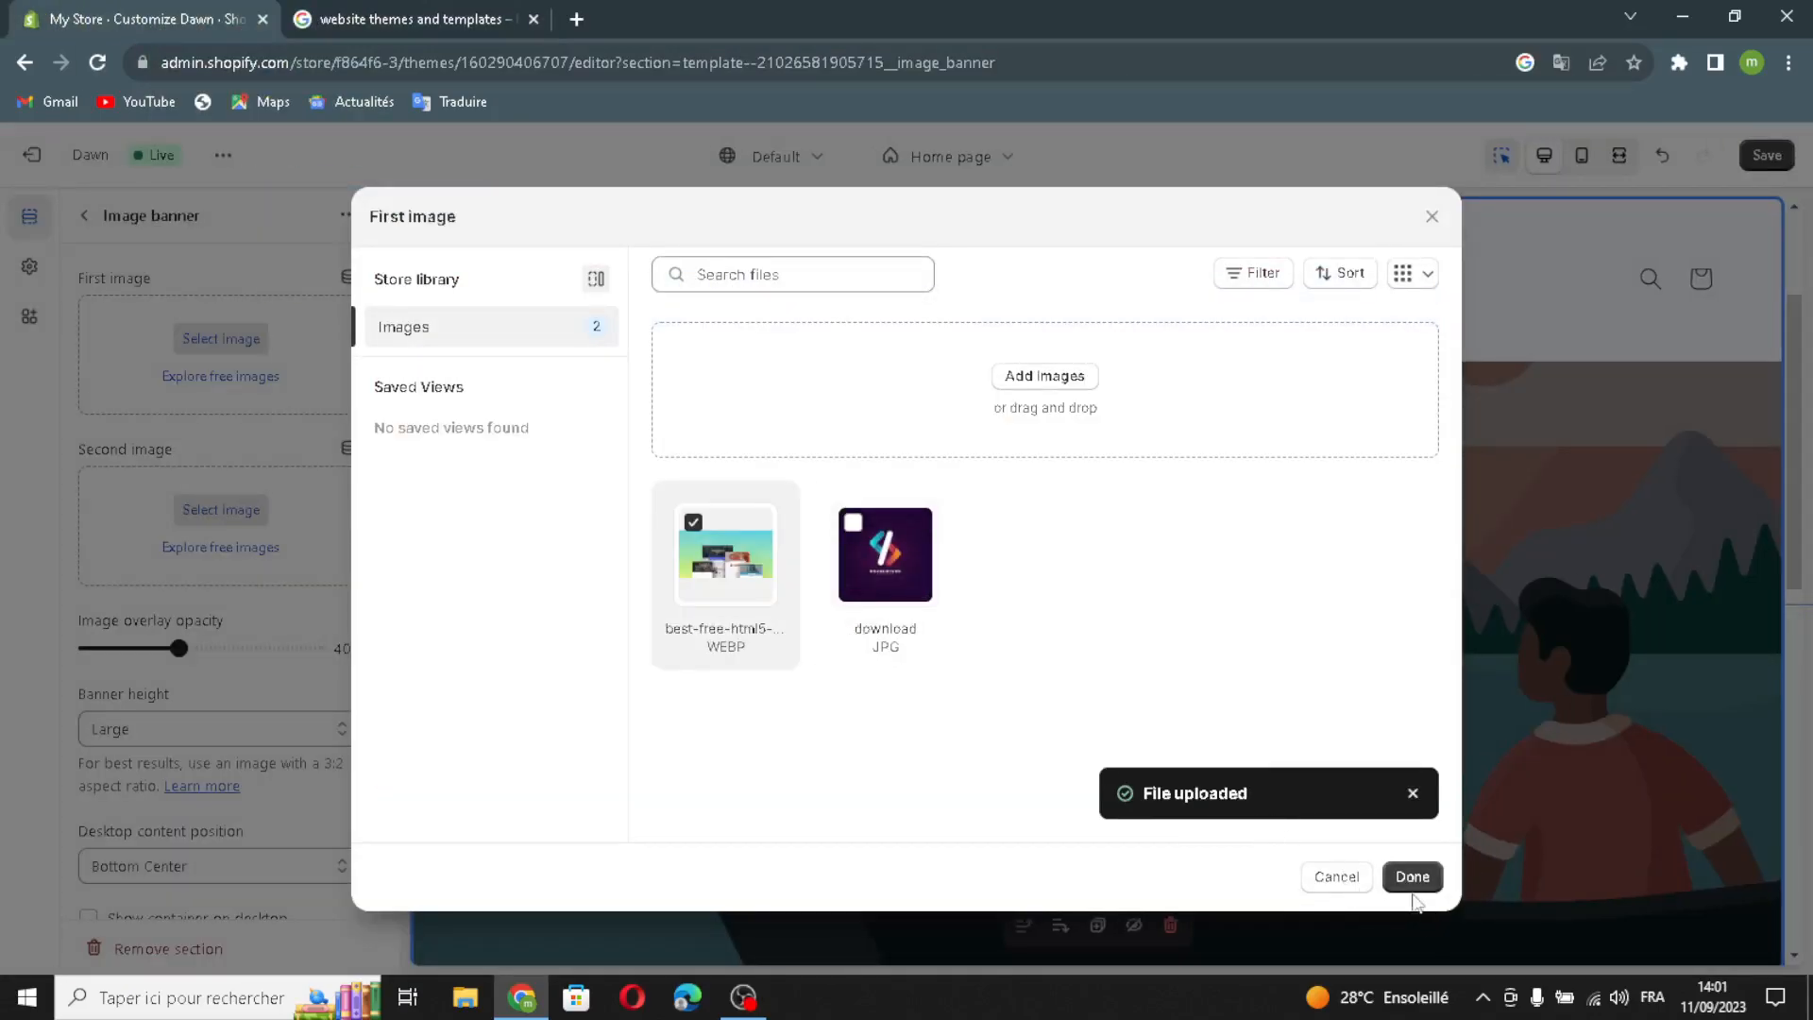
- Use the uploaded collage image as the banner's first image, keeping the height at Large
click(1413, 878)
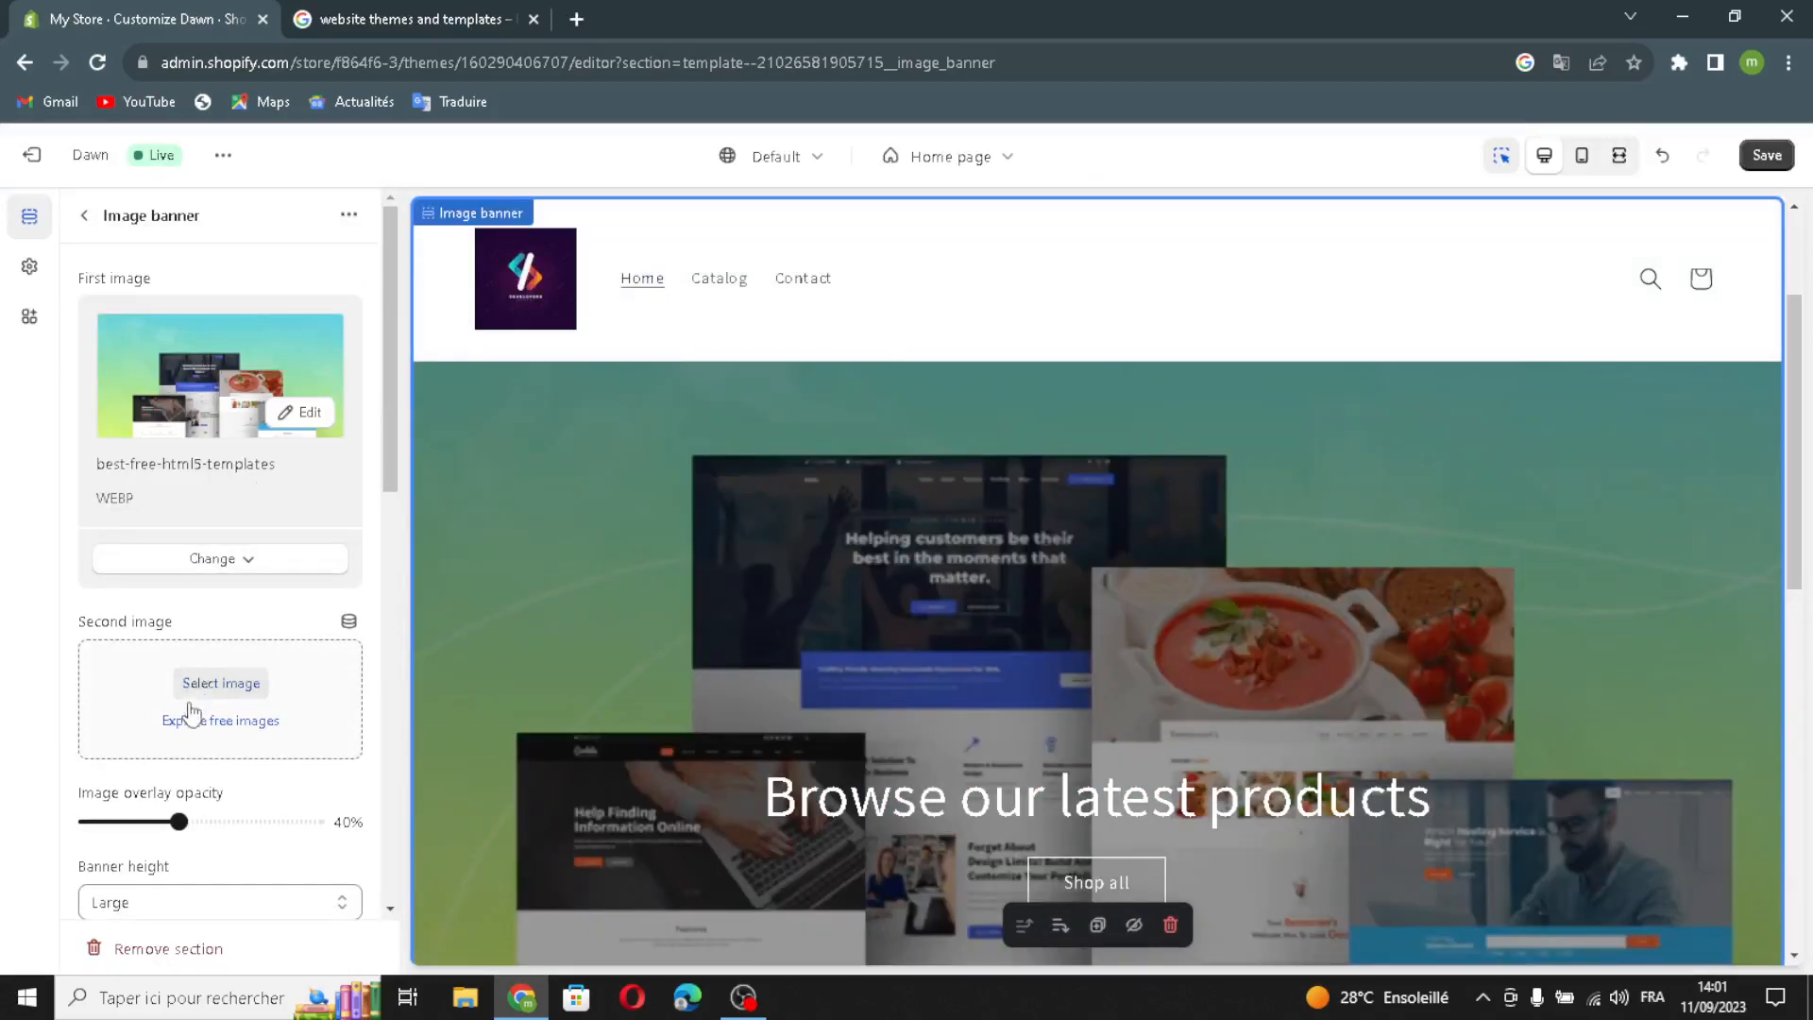
scroll(194, 708, down, 1)
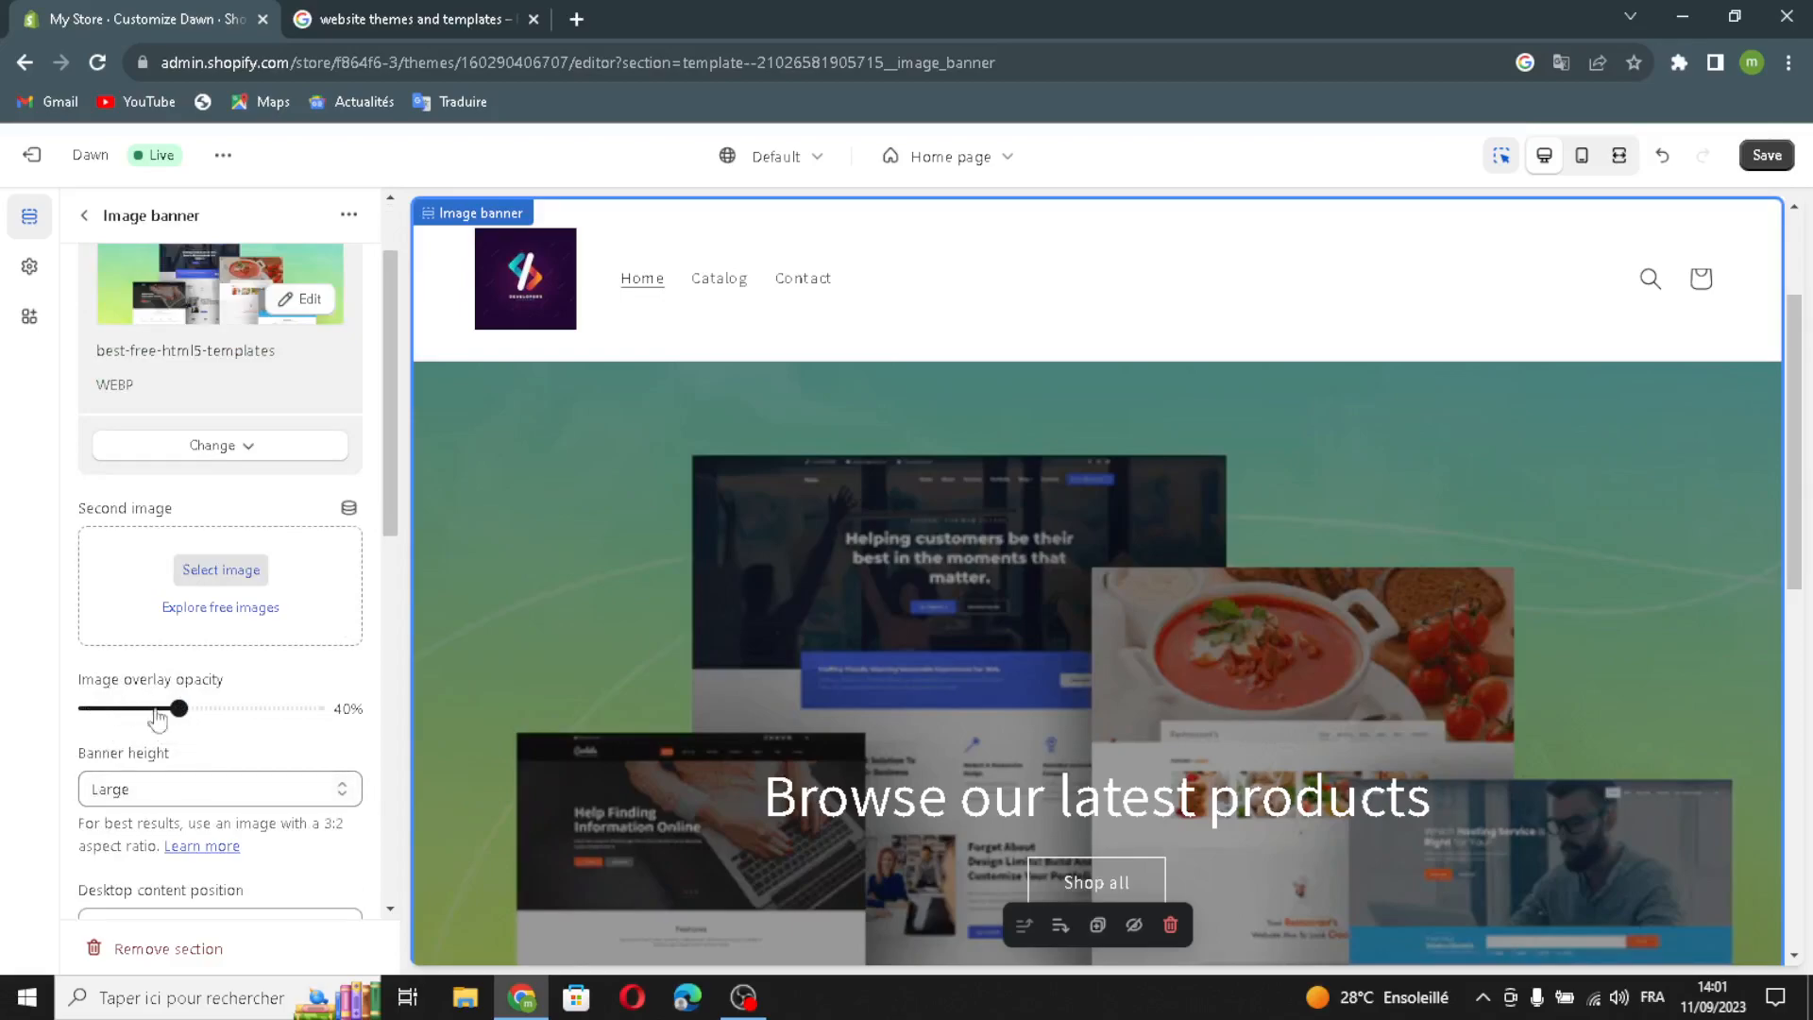
click(158, 806)
click(151, 875)
- Keep the desktop content at Bottom Center and show a container behind the text
scroll(127, 819, down, 2)
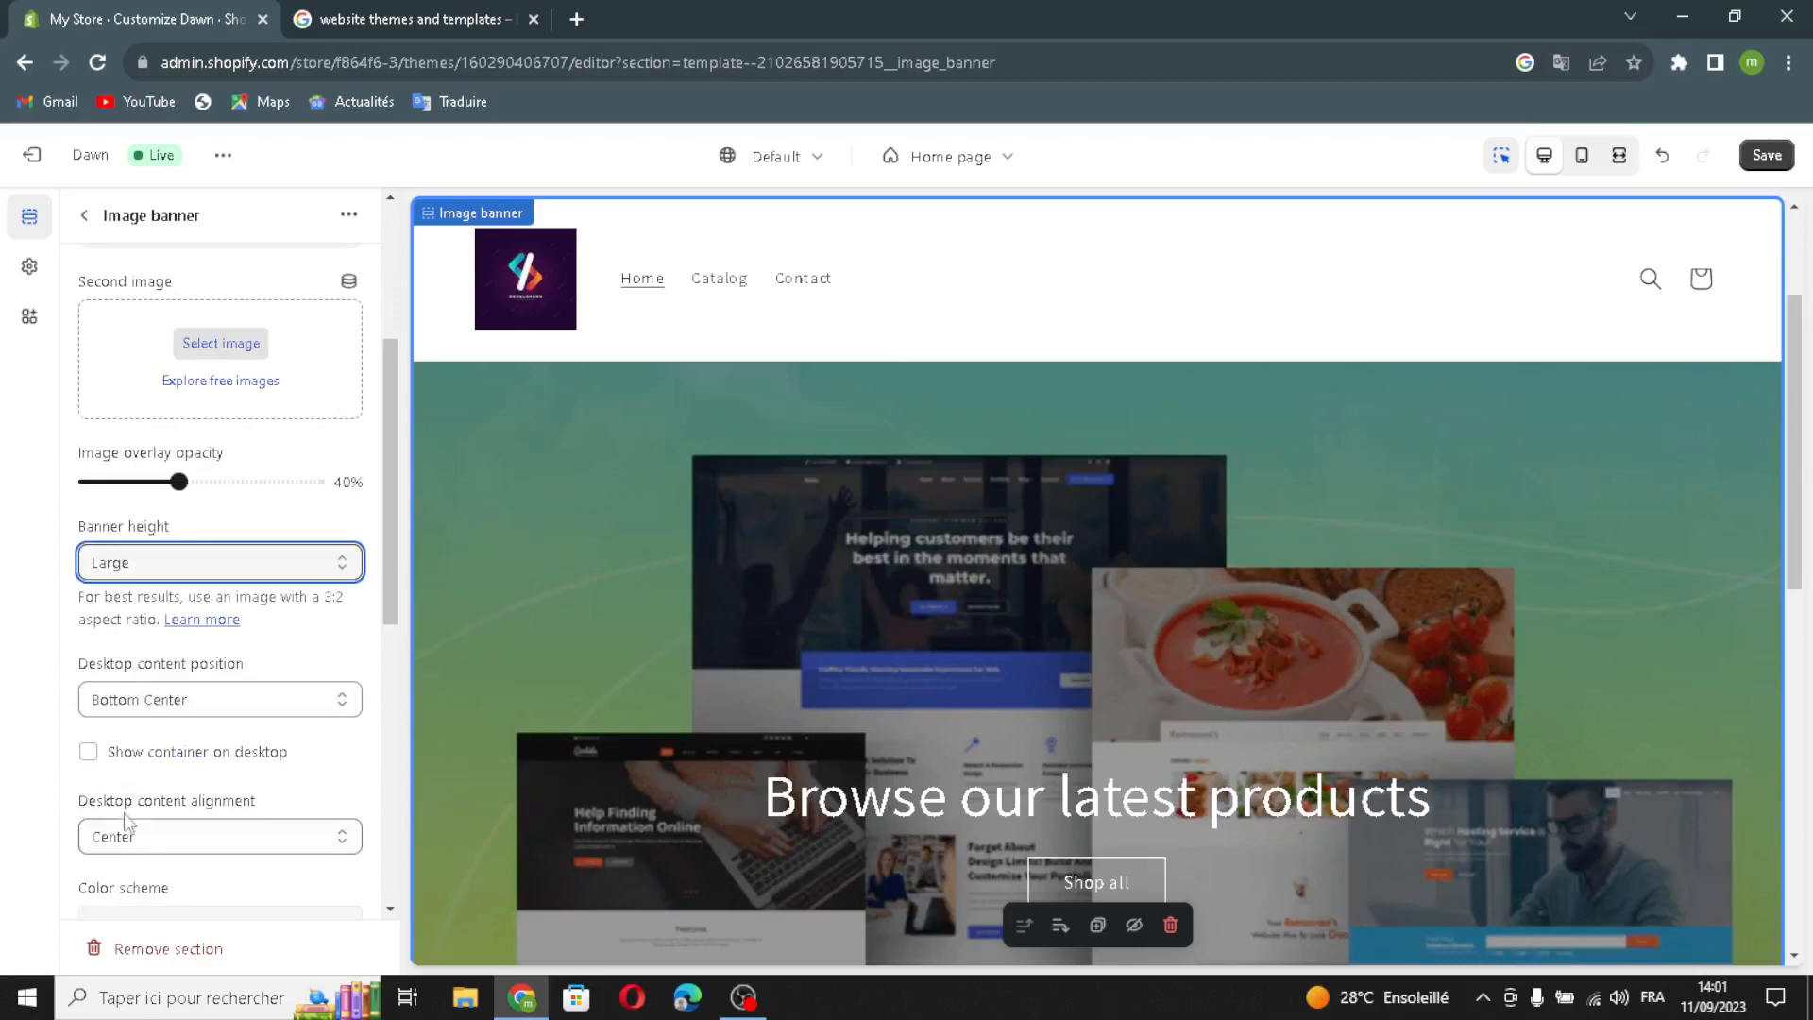
click(127, 703)
click(129, 702)
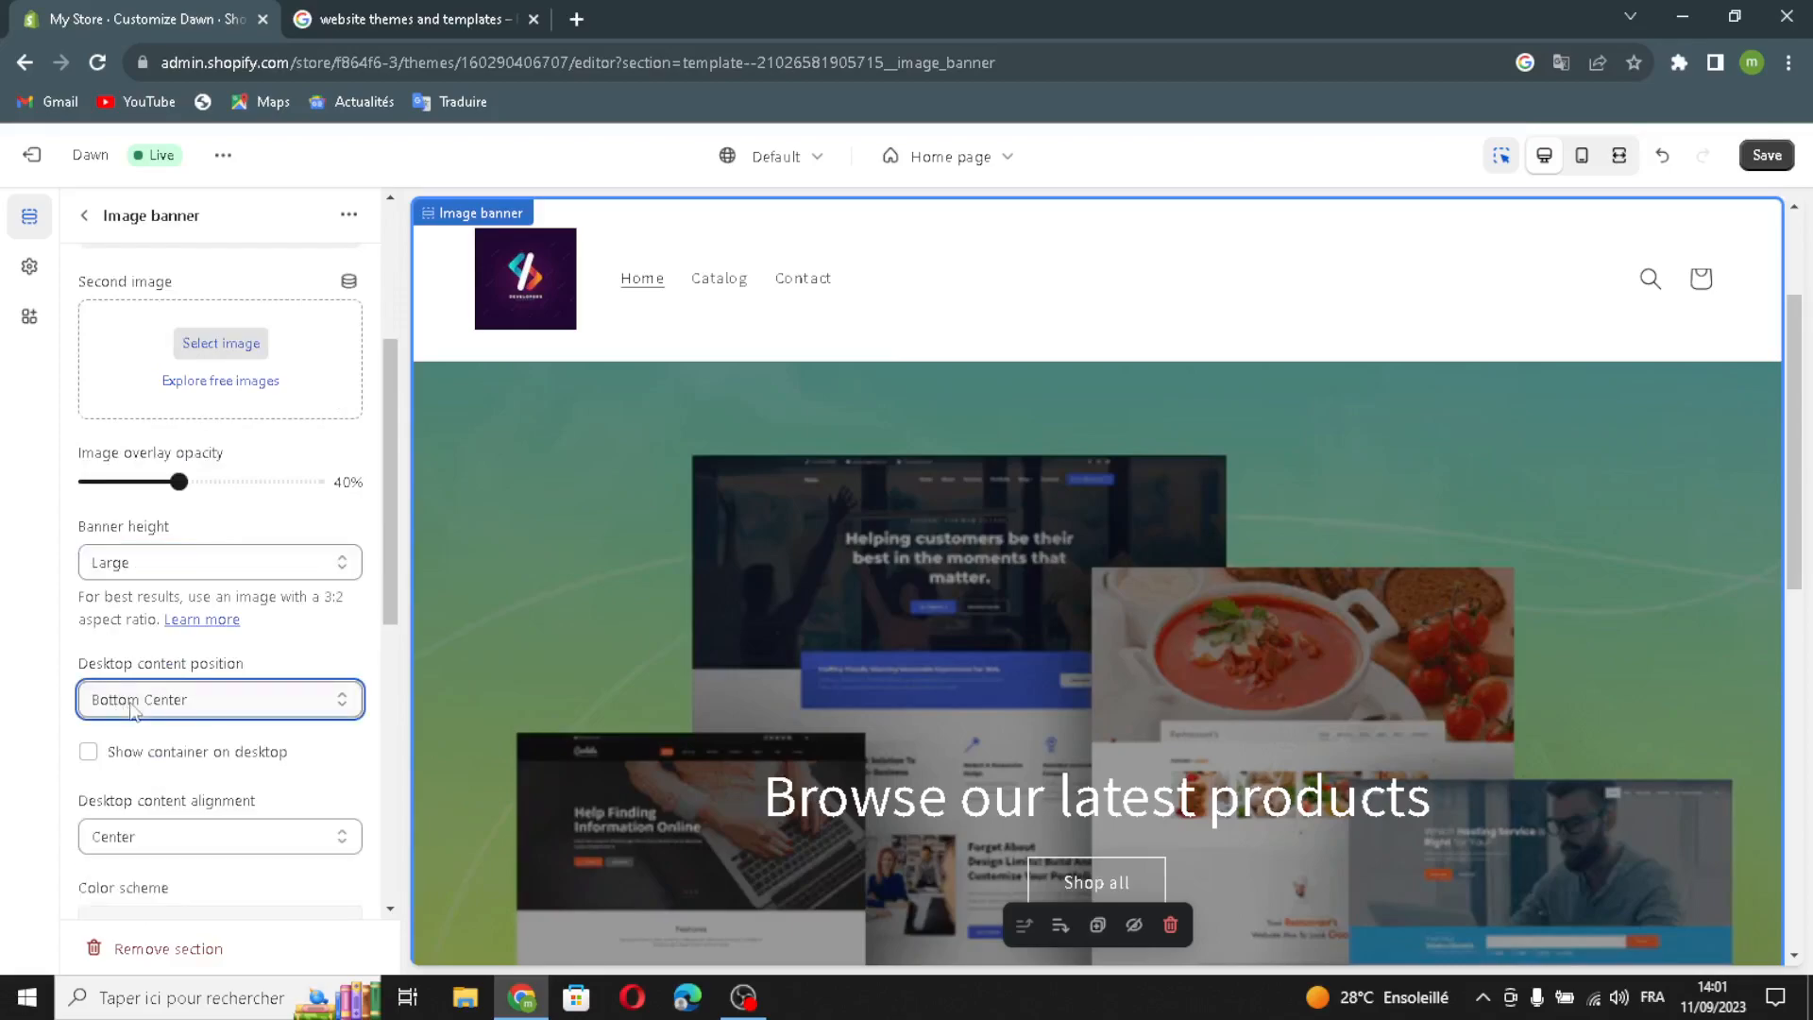
click(88, 752)
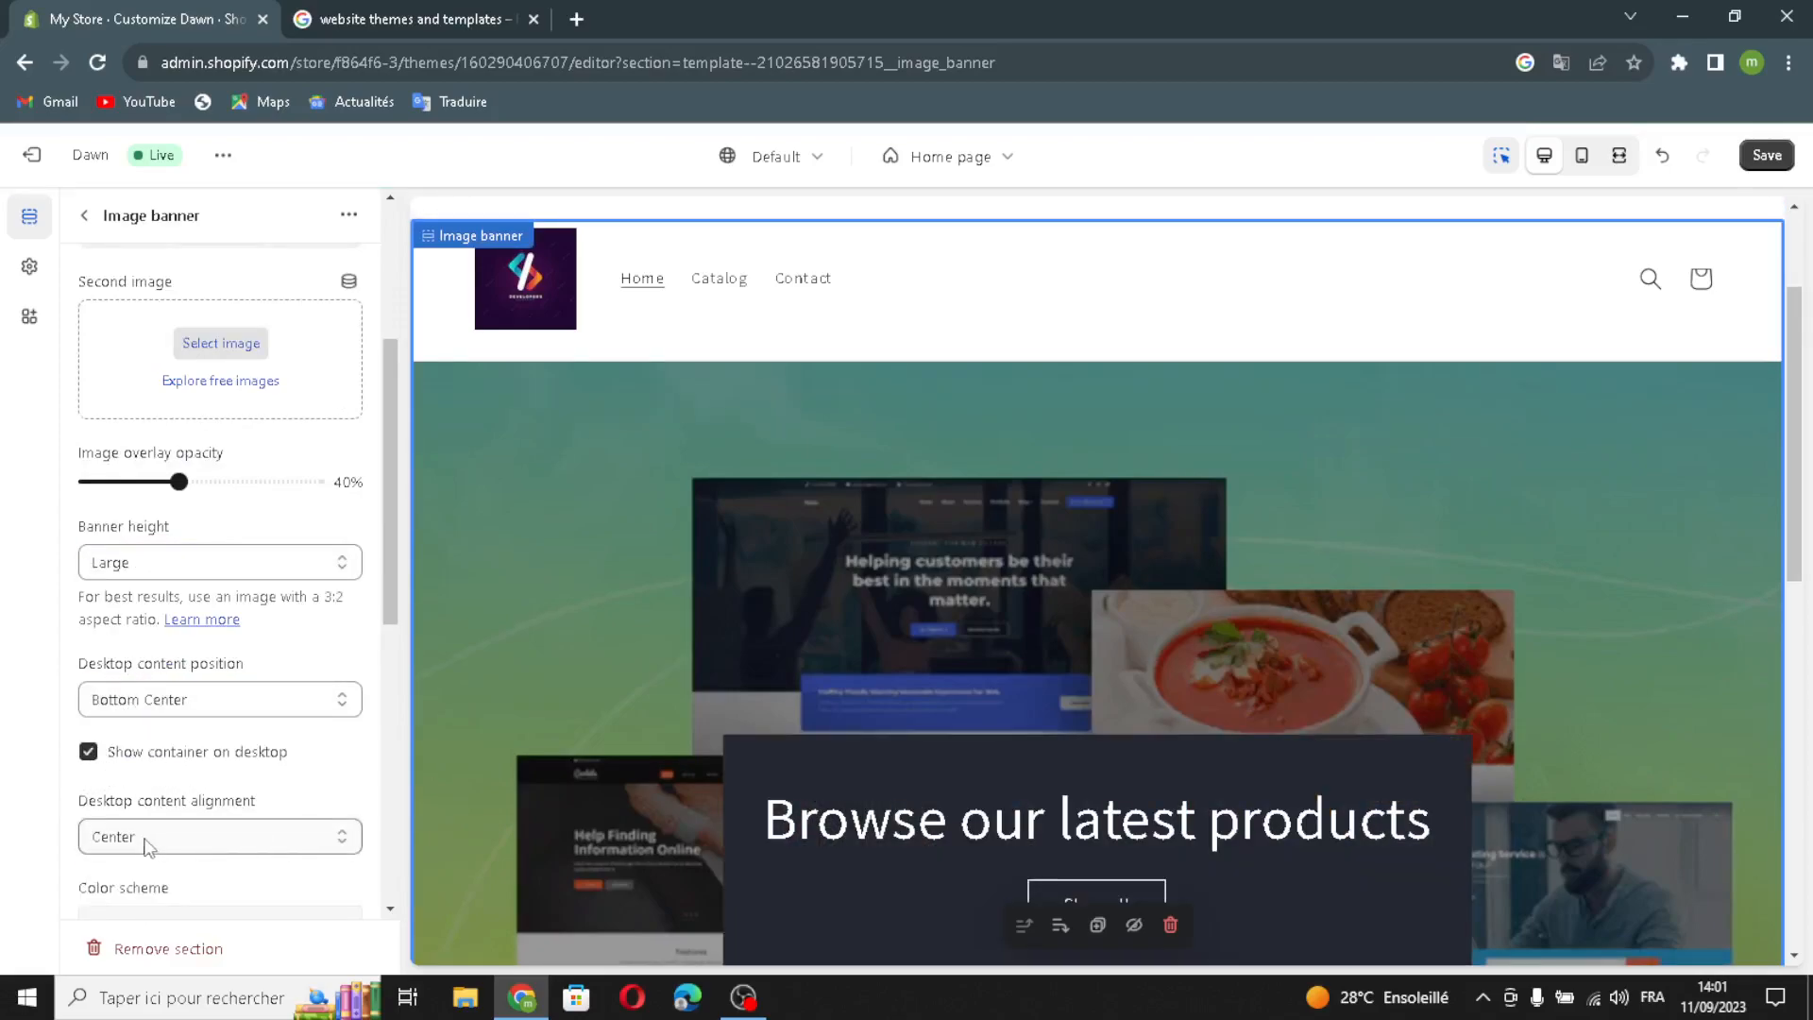
- Stack the banner images on mobile and return to the sections list
scroll(109, 803, down, 1)
scroll(109, 803, down, 2)
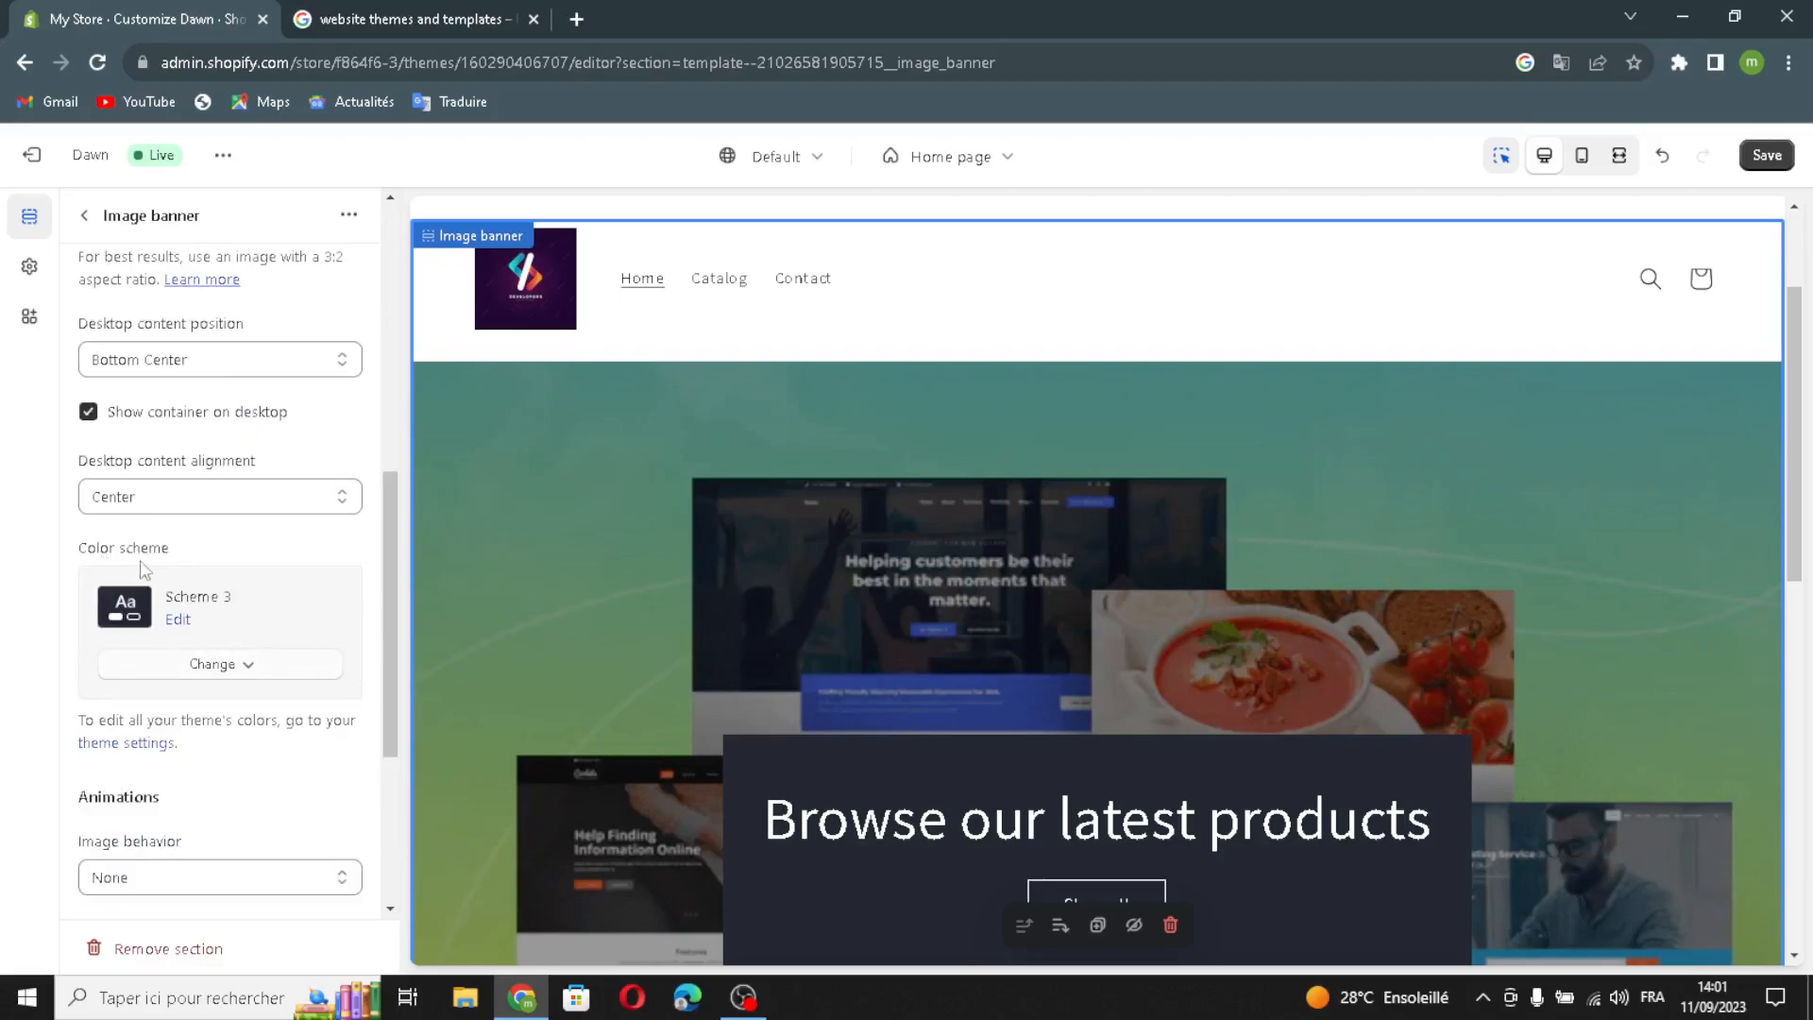
scroll(94, 746, down, 2)
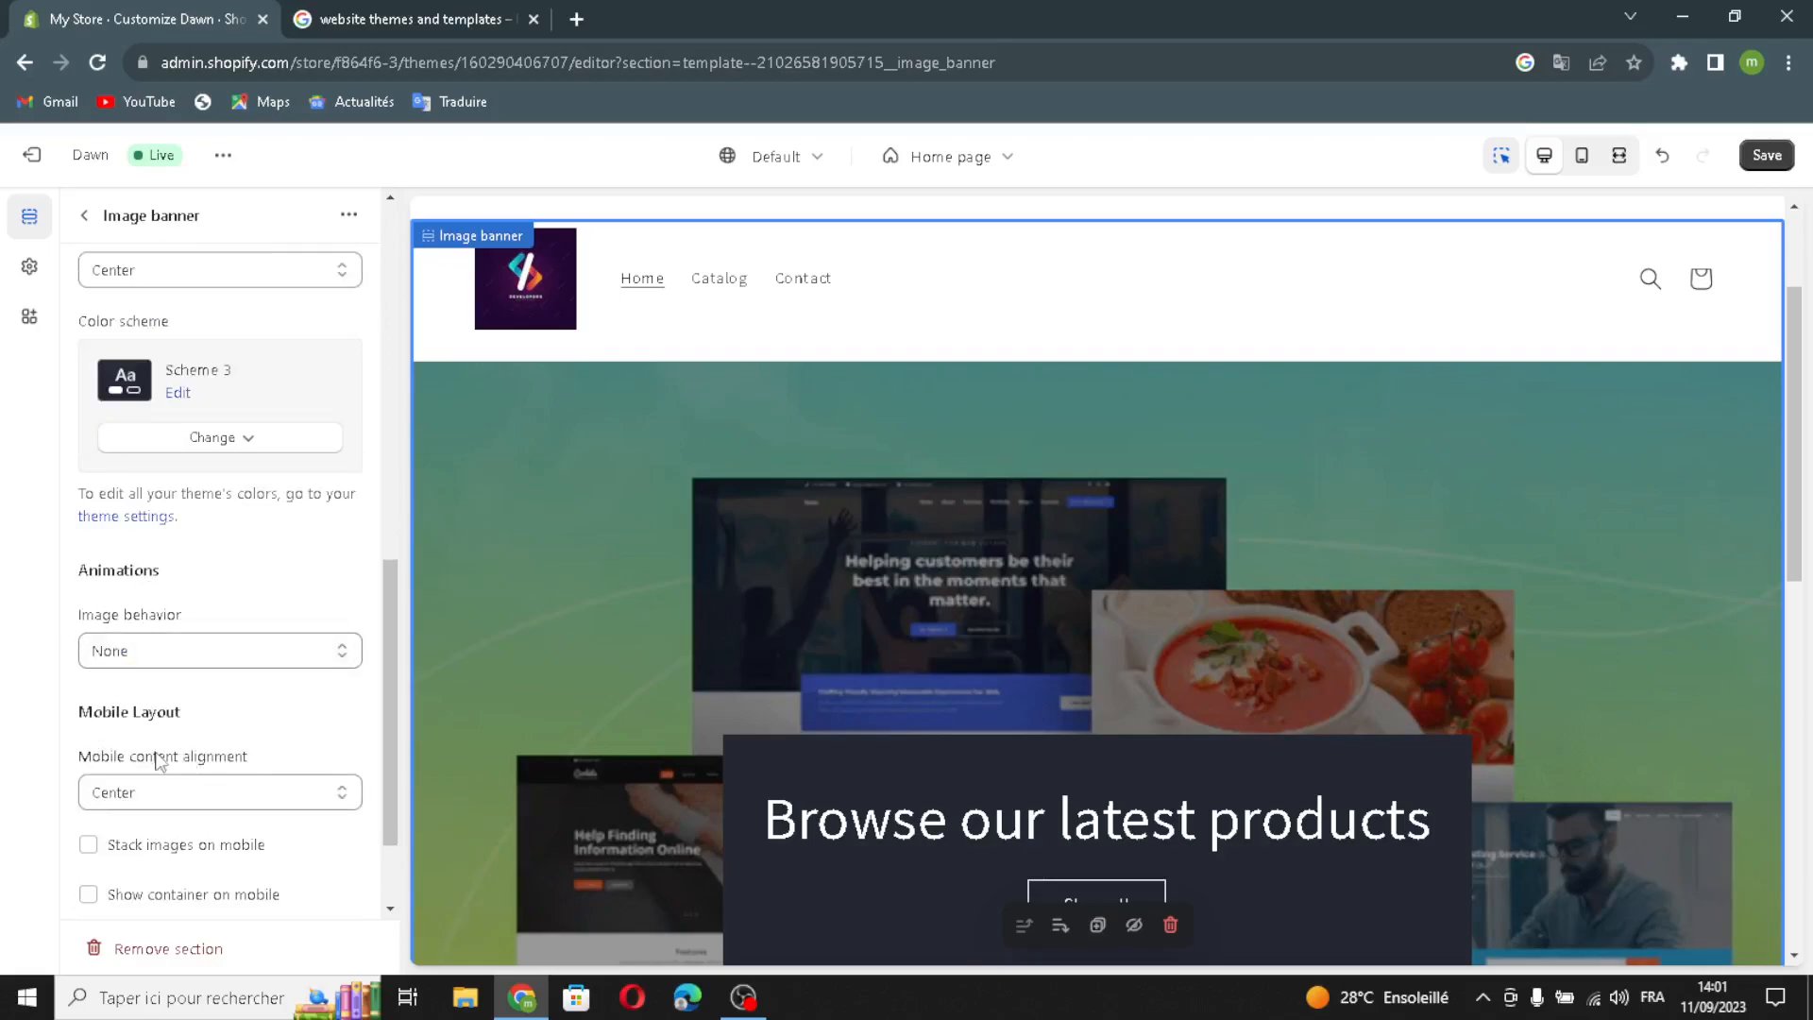
scroll(156, 709, down, 1)
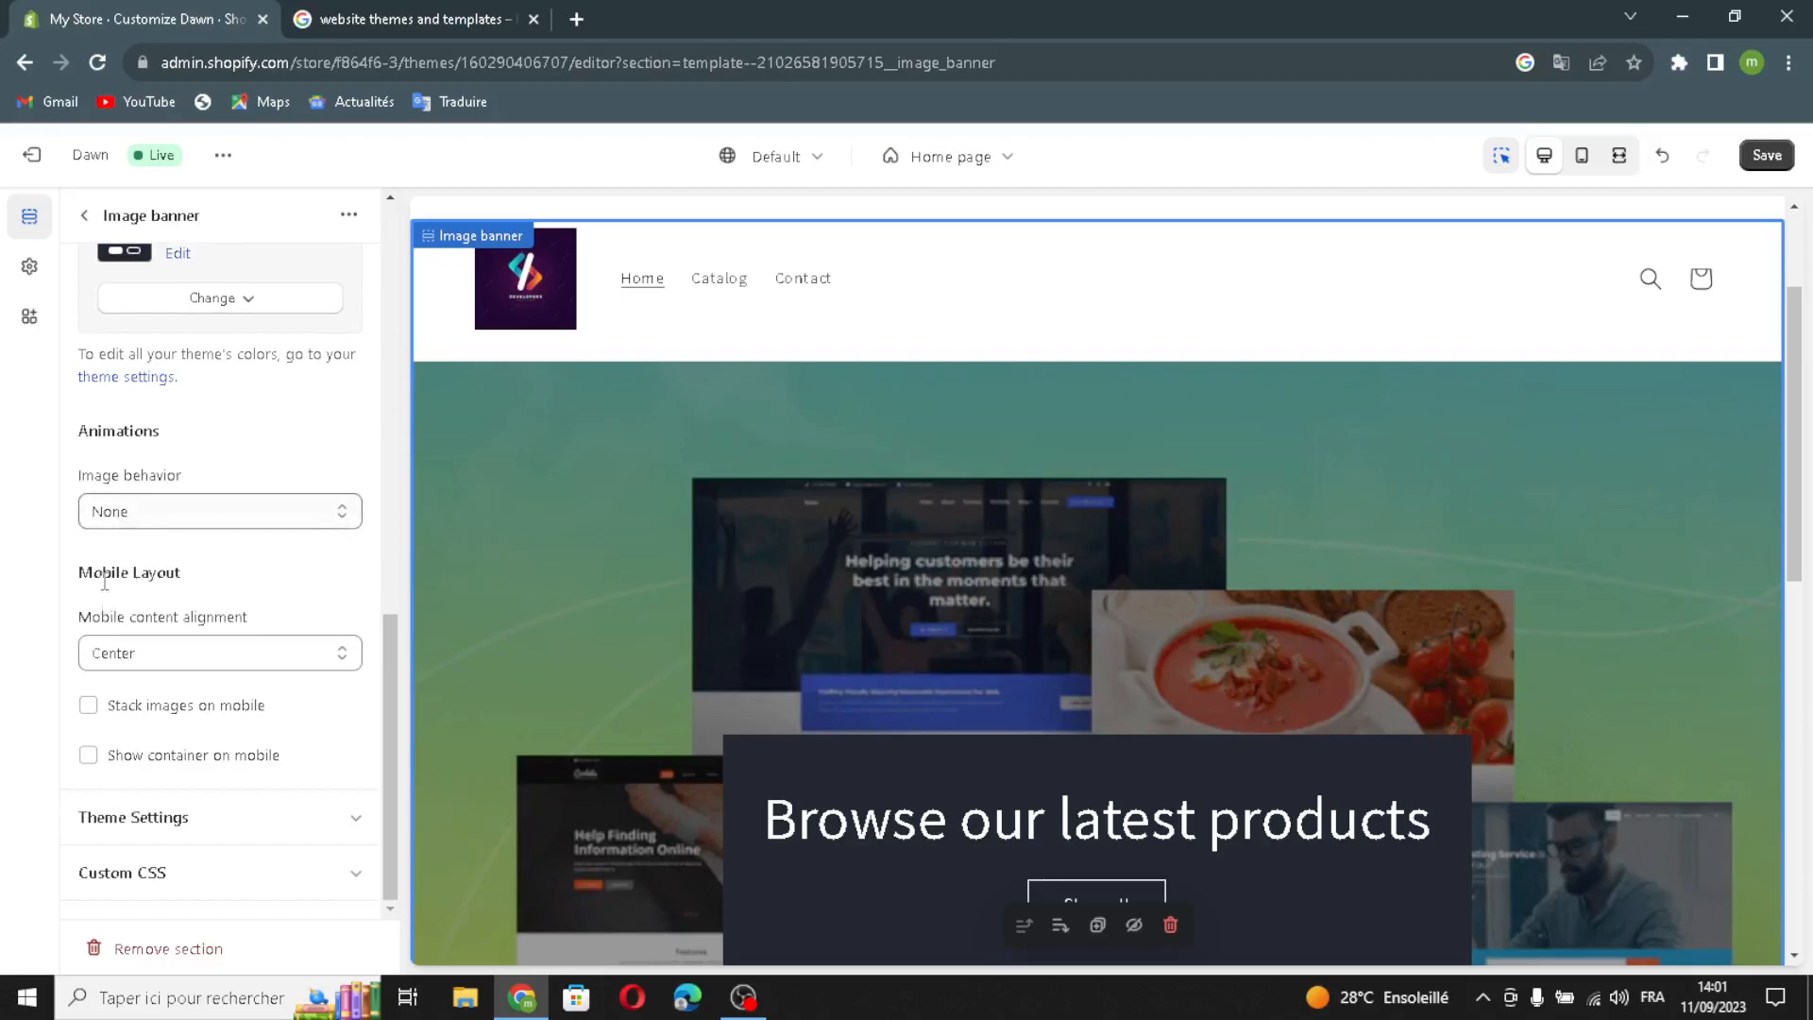
click(91, 710)
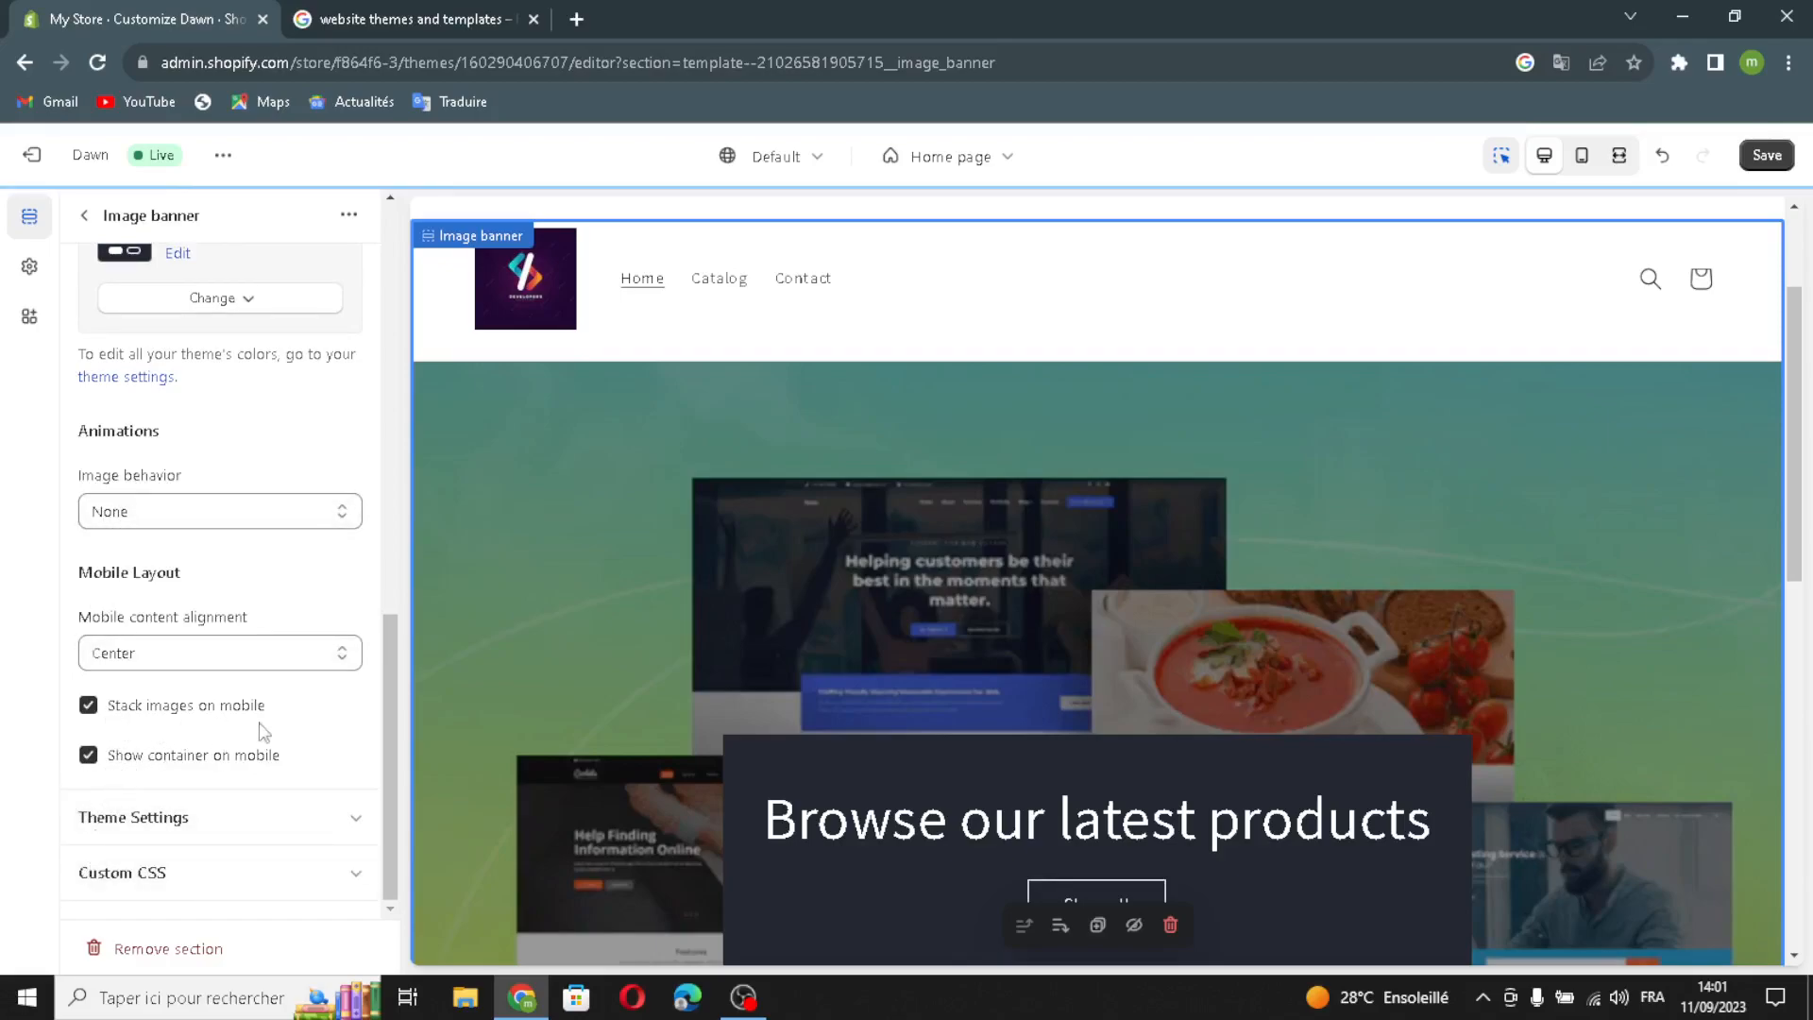
scroll(189, 566, up, 4)
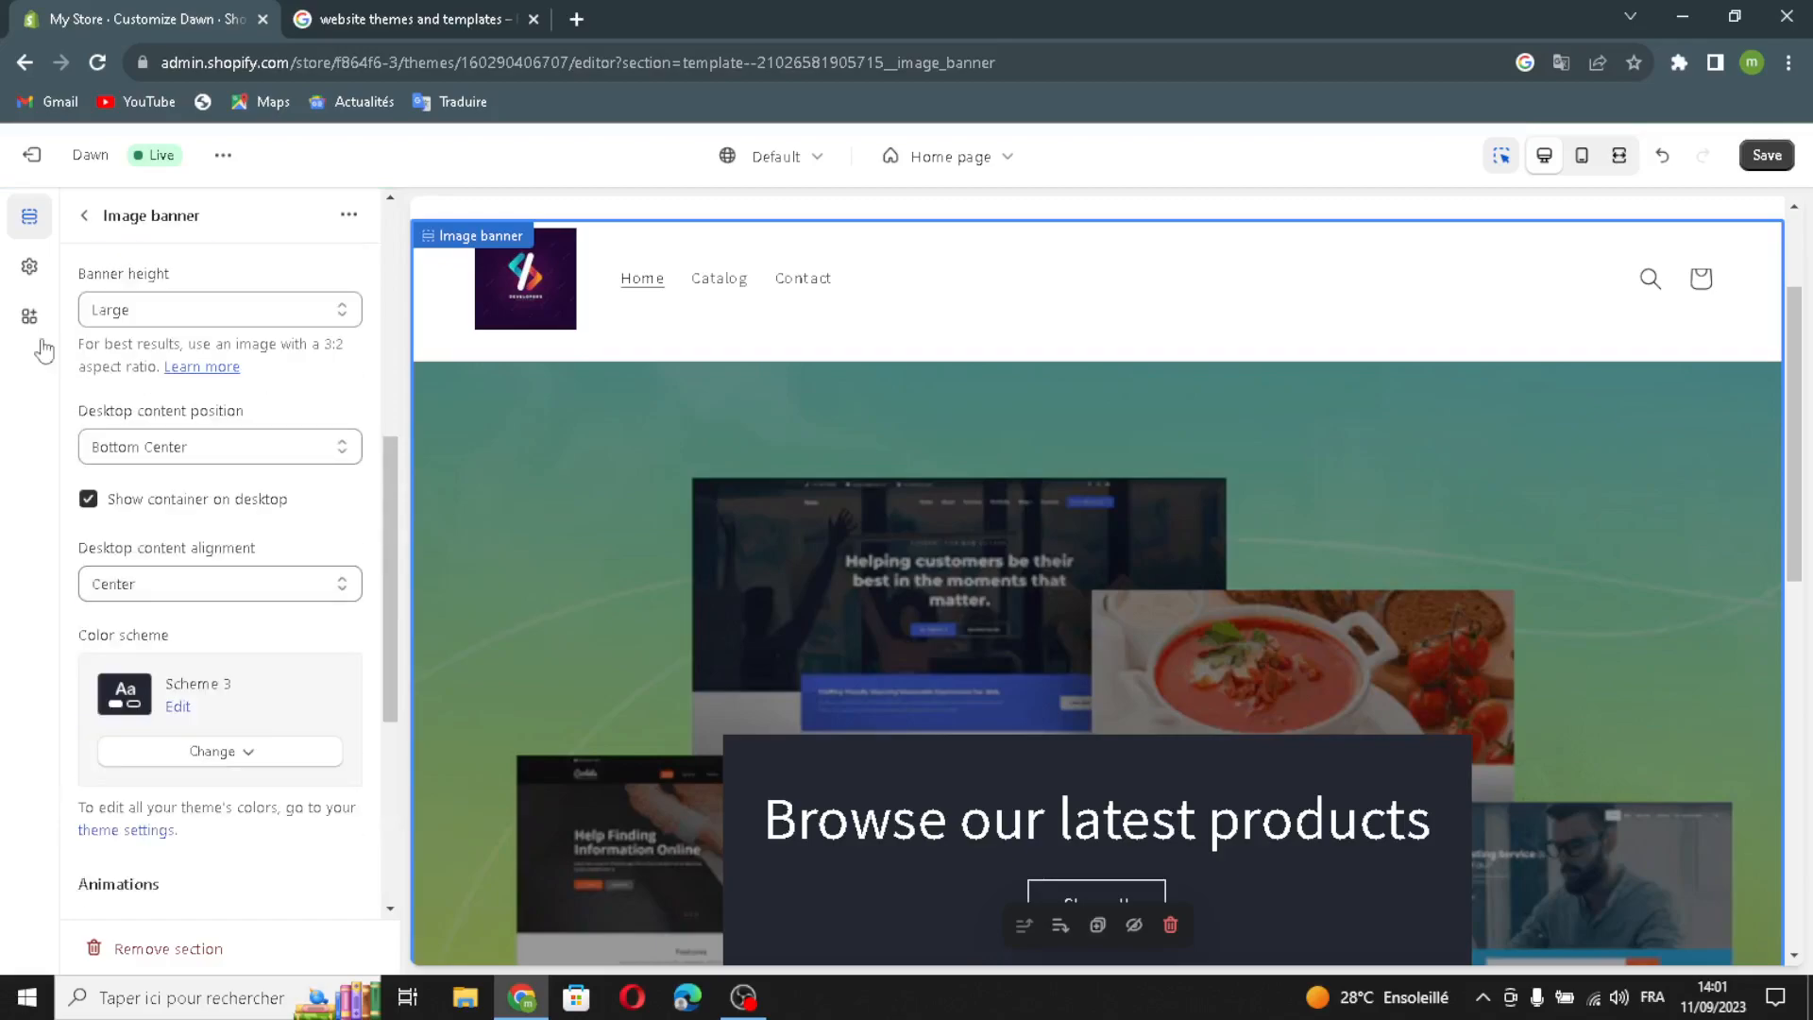
click(80, 219)
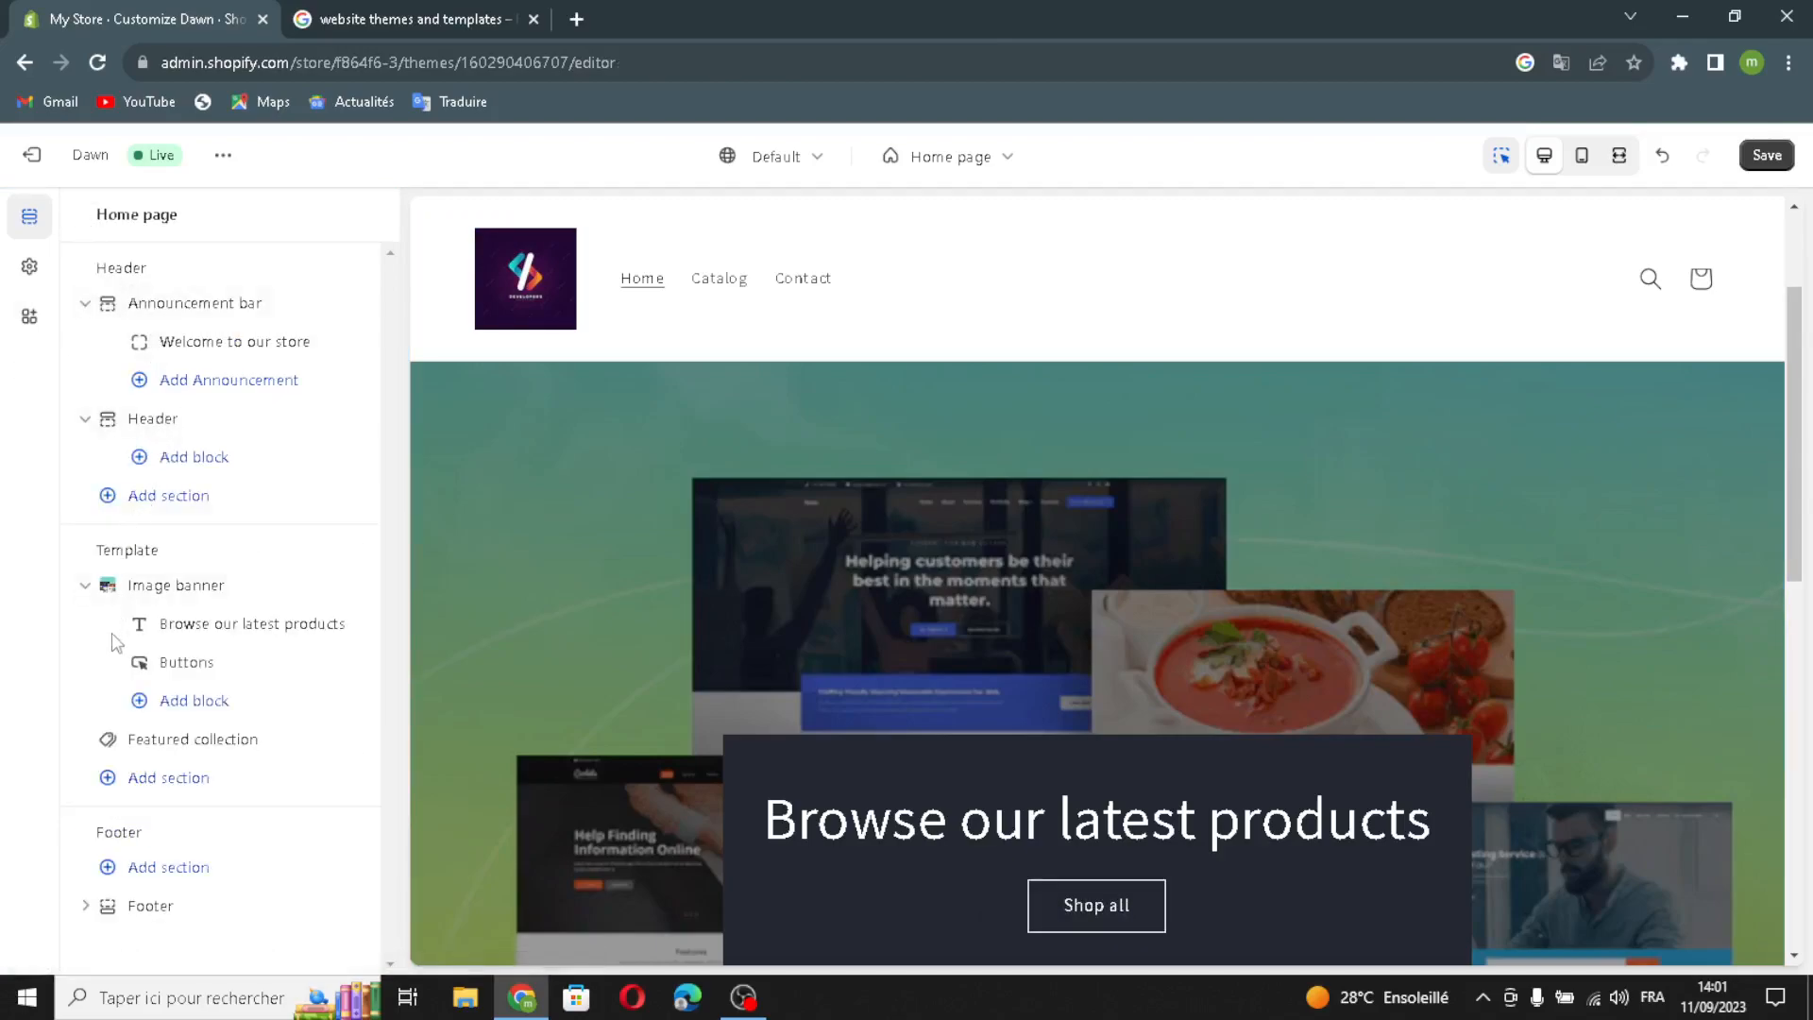
- Generate a heading from 'website themes', apply the first suggestion, and size it Medium
click(180, 625)
click(109, 318)
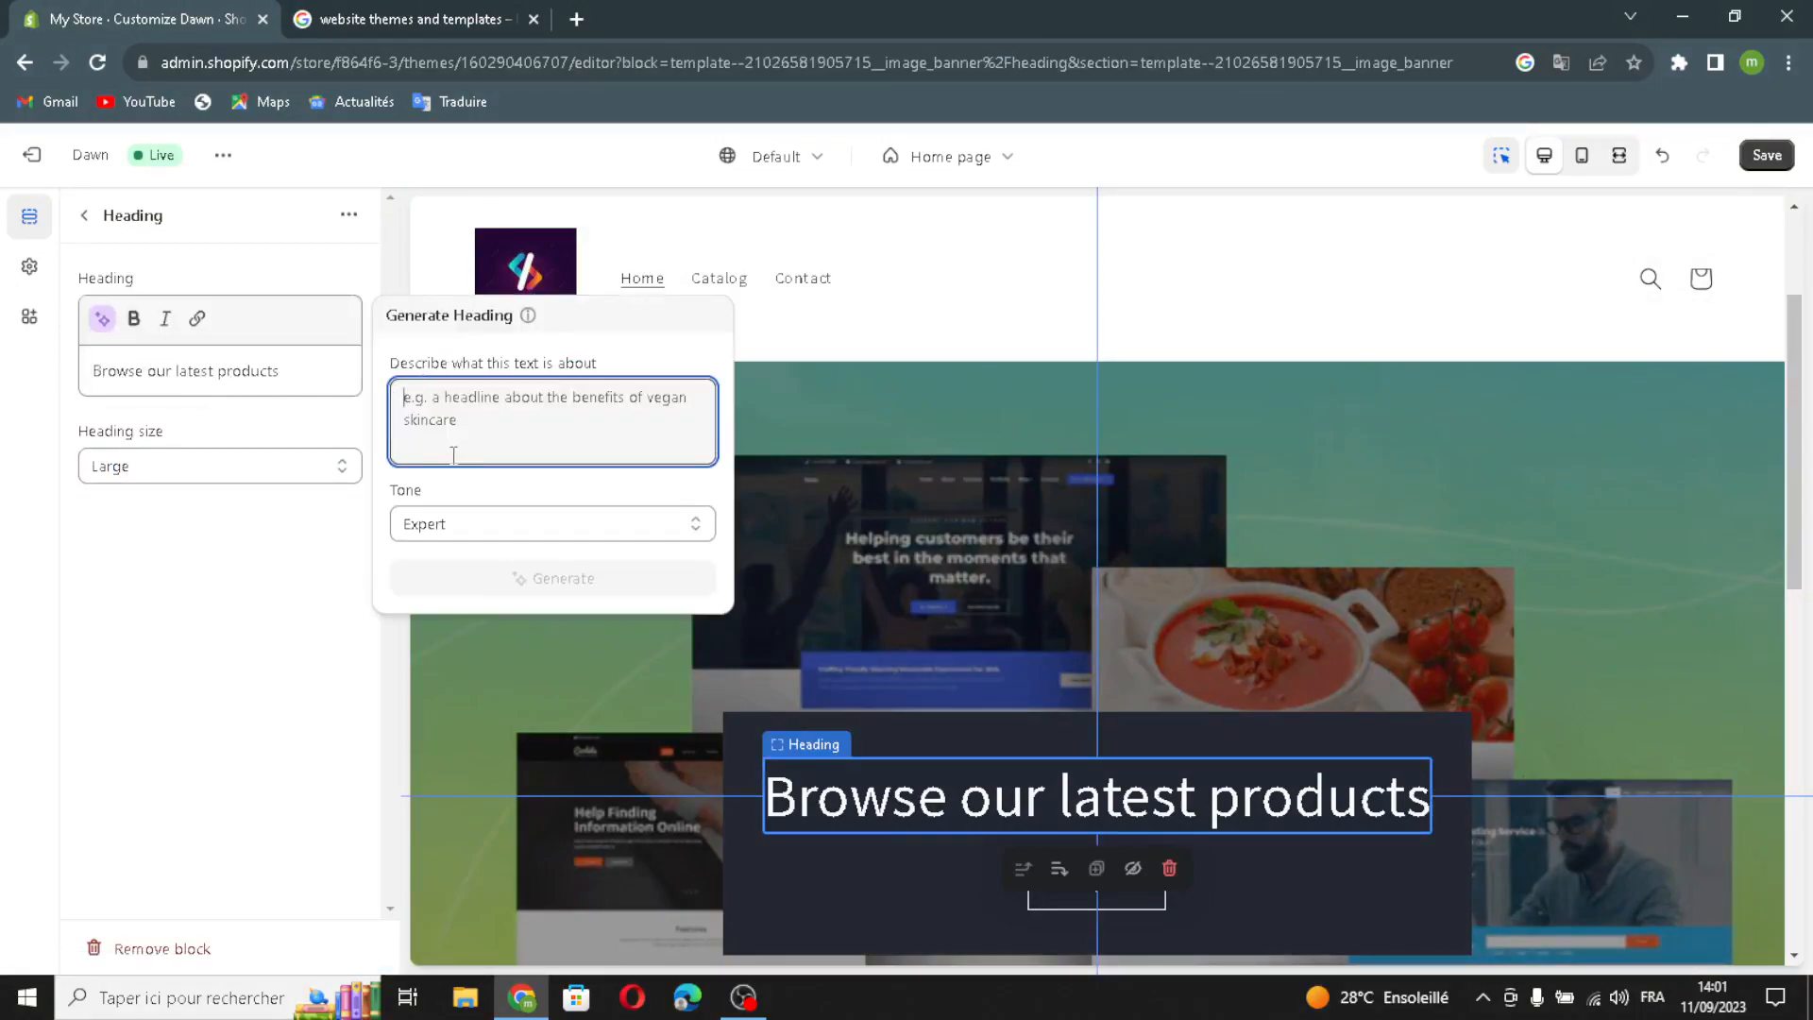
text(webs)
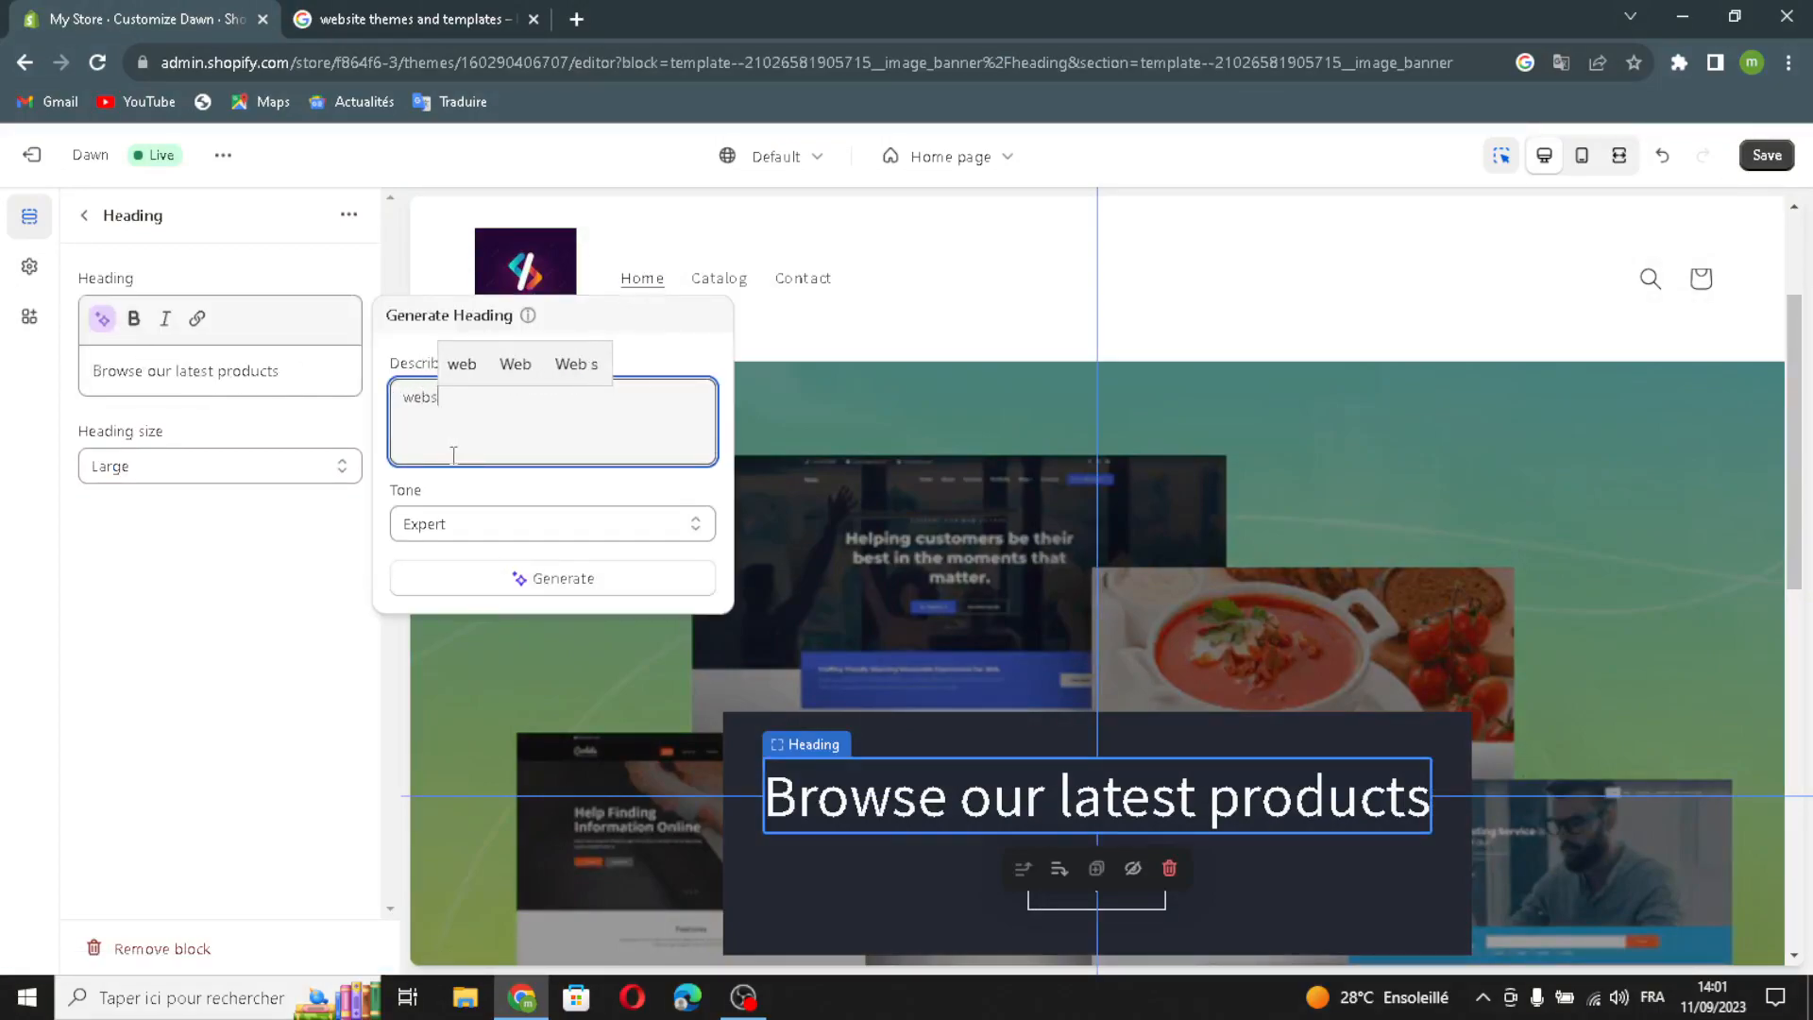
text(ite themes)
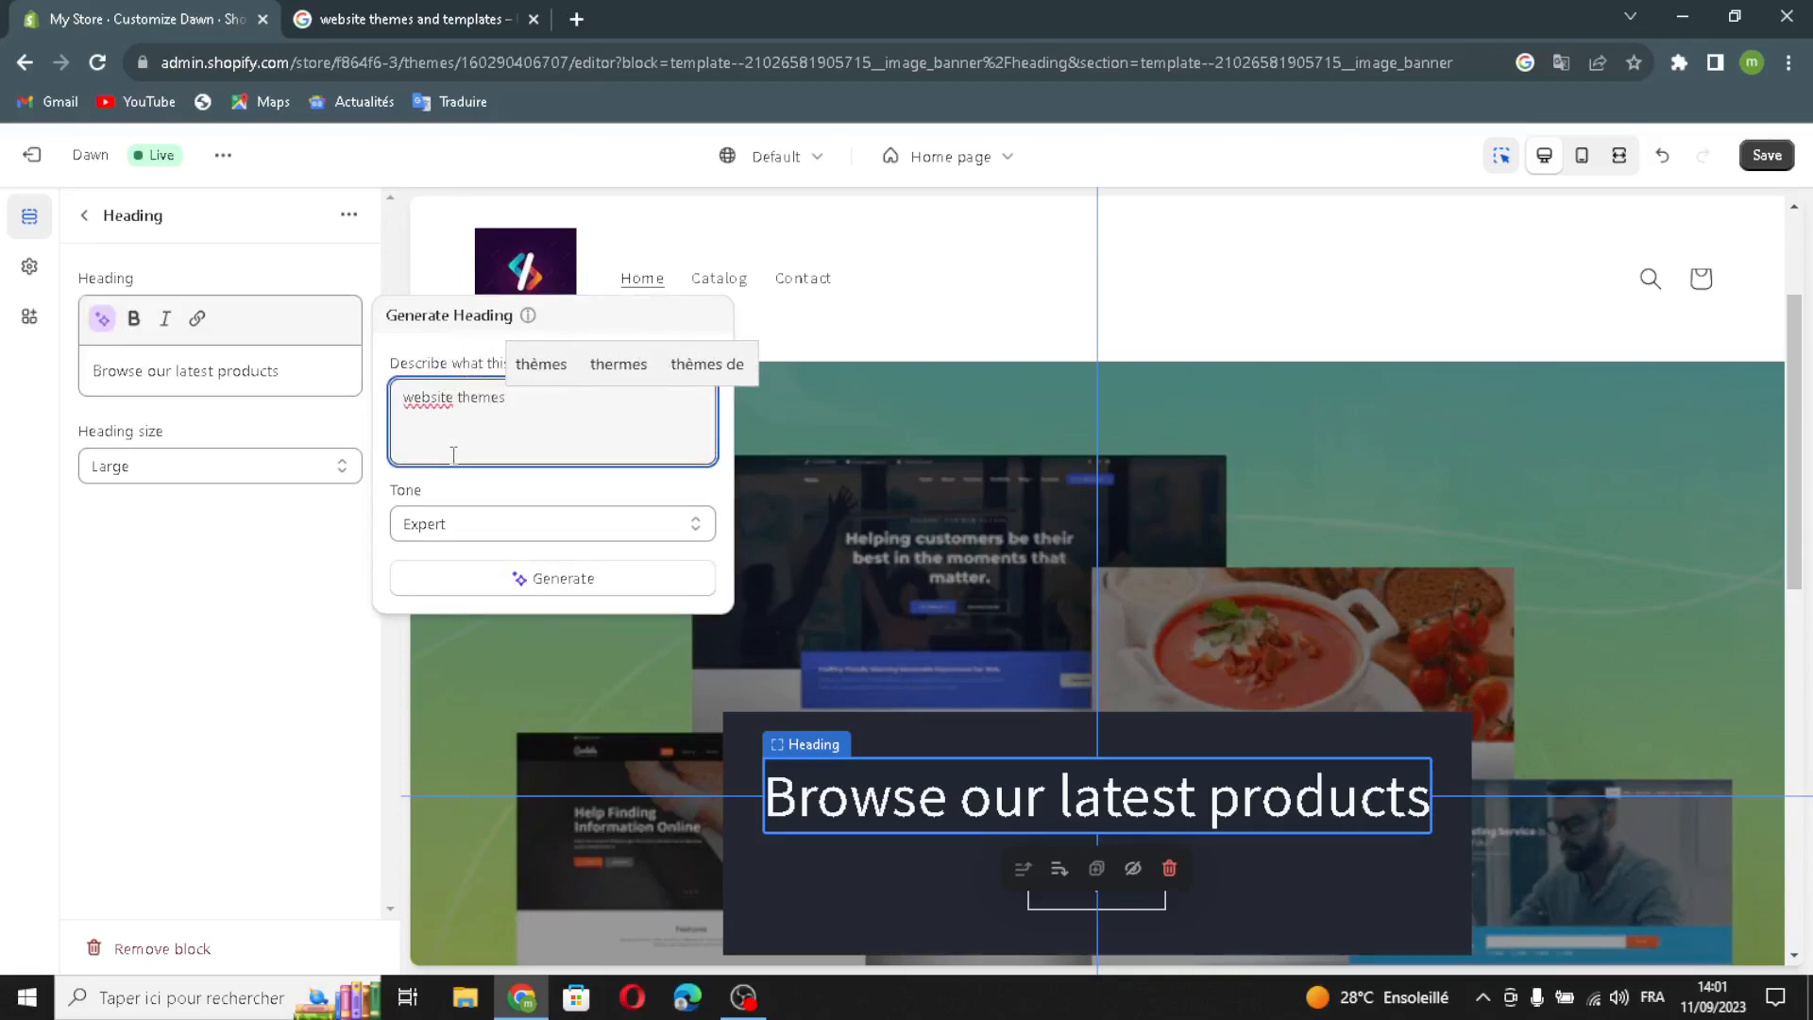
click(418, 578)
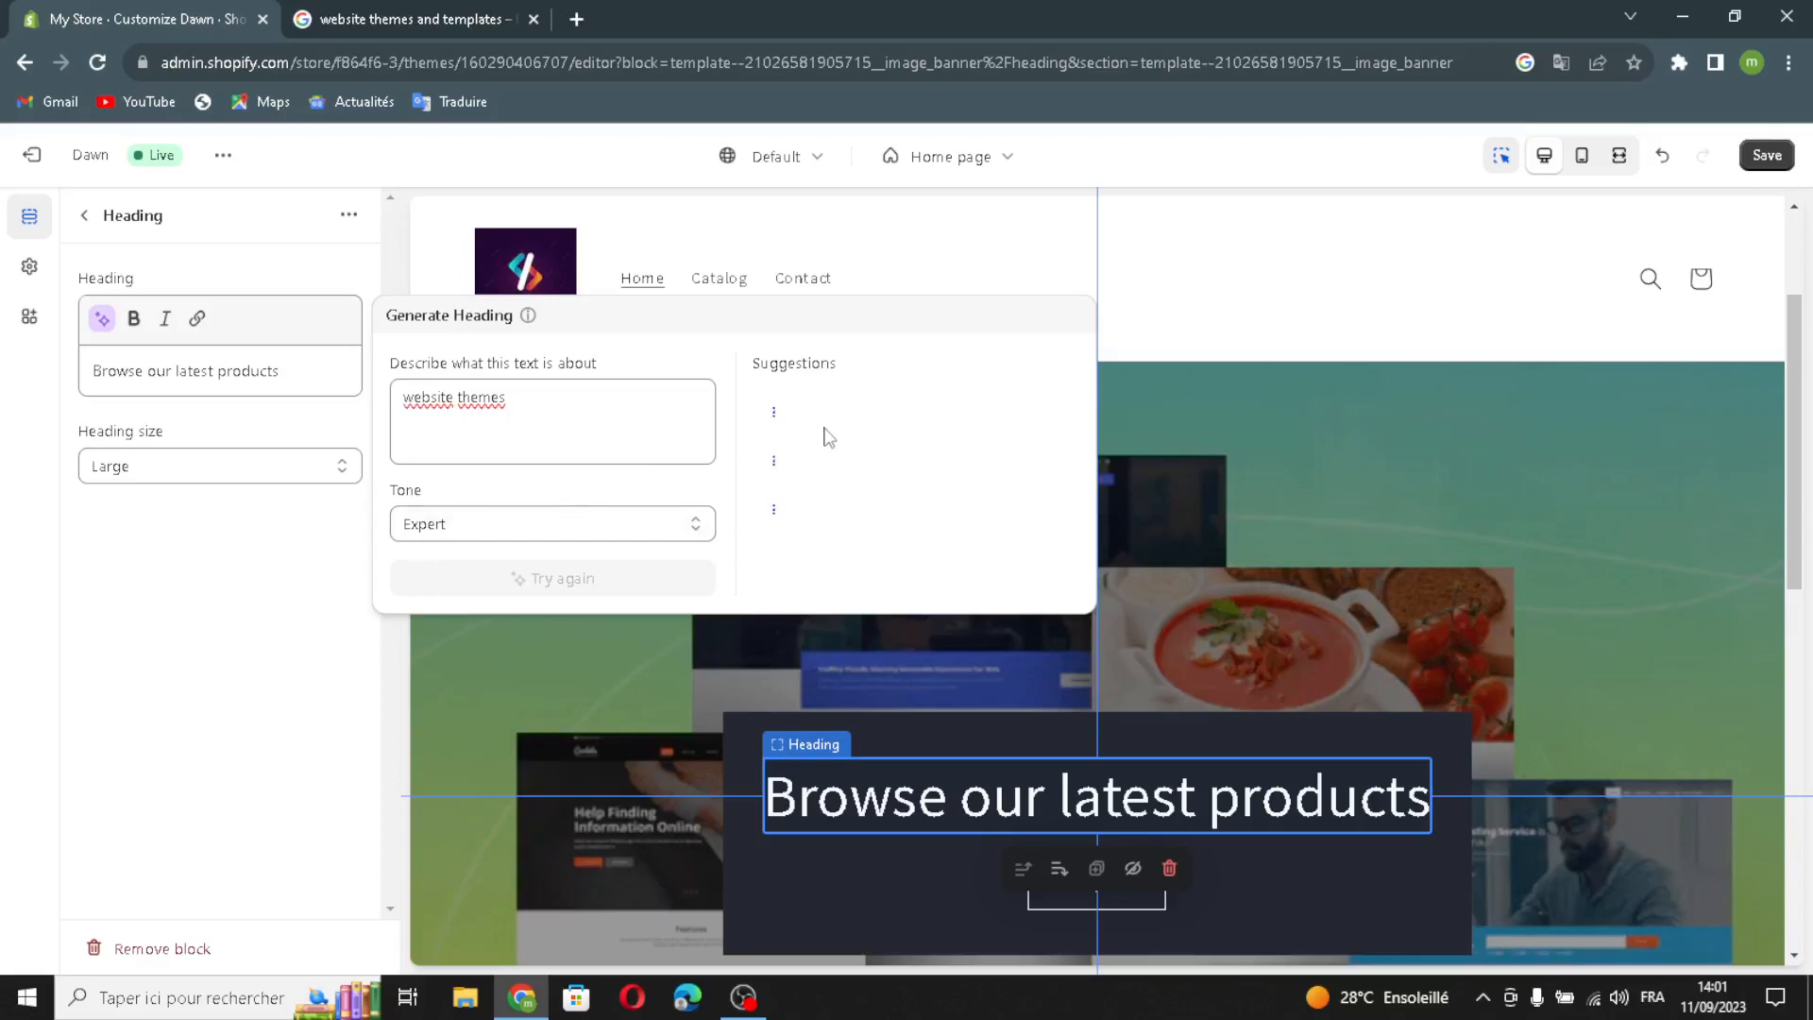
click(869, 444)
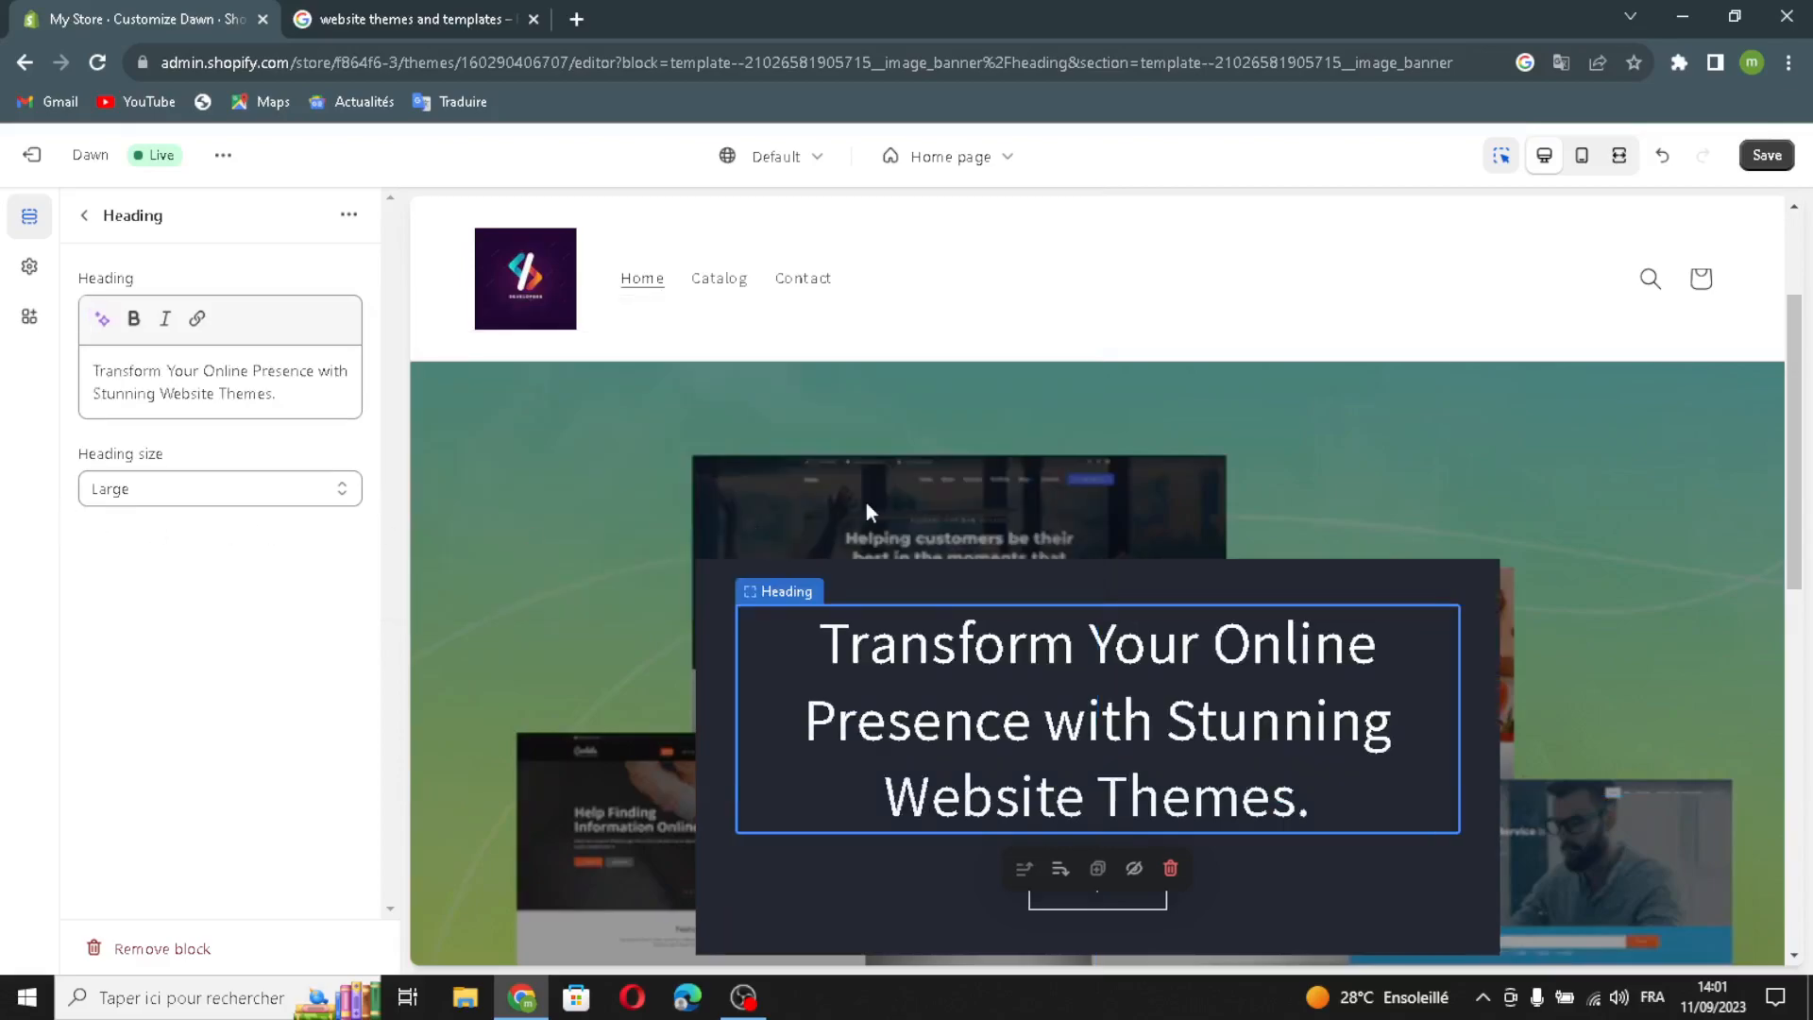
click(223, 490)
click(104, 537)
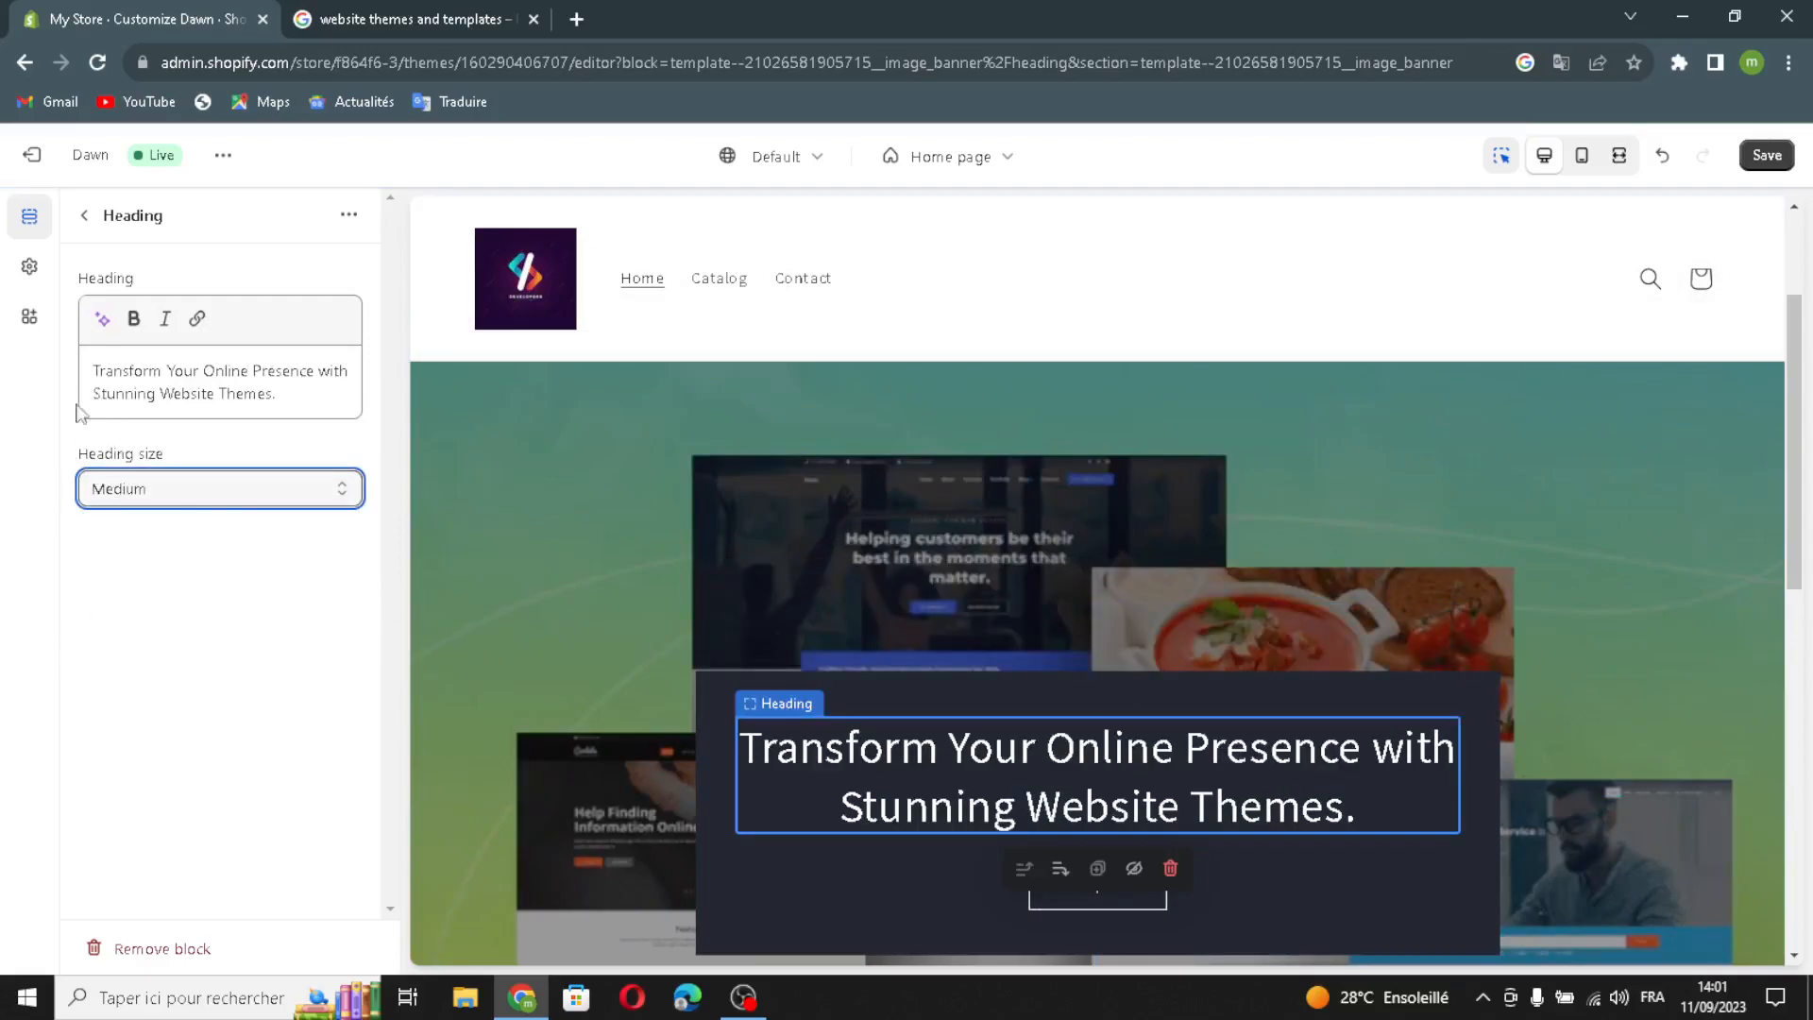
click(84, 215)
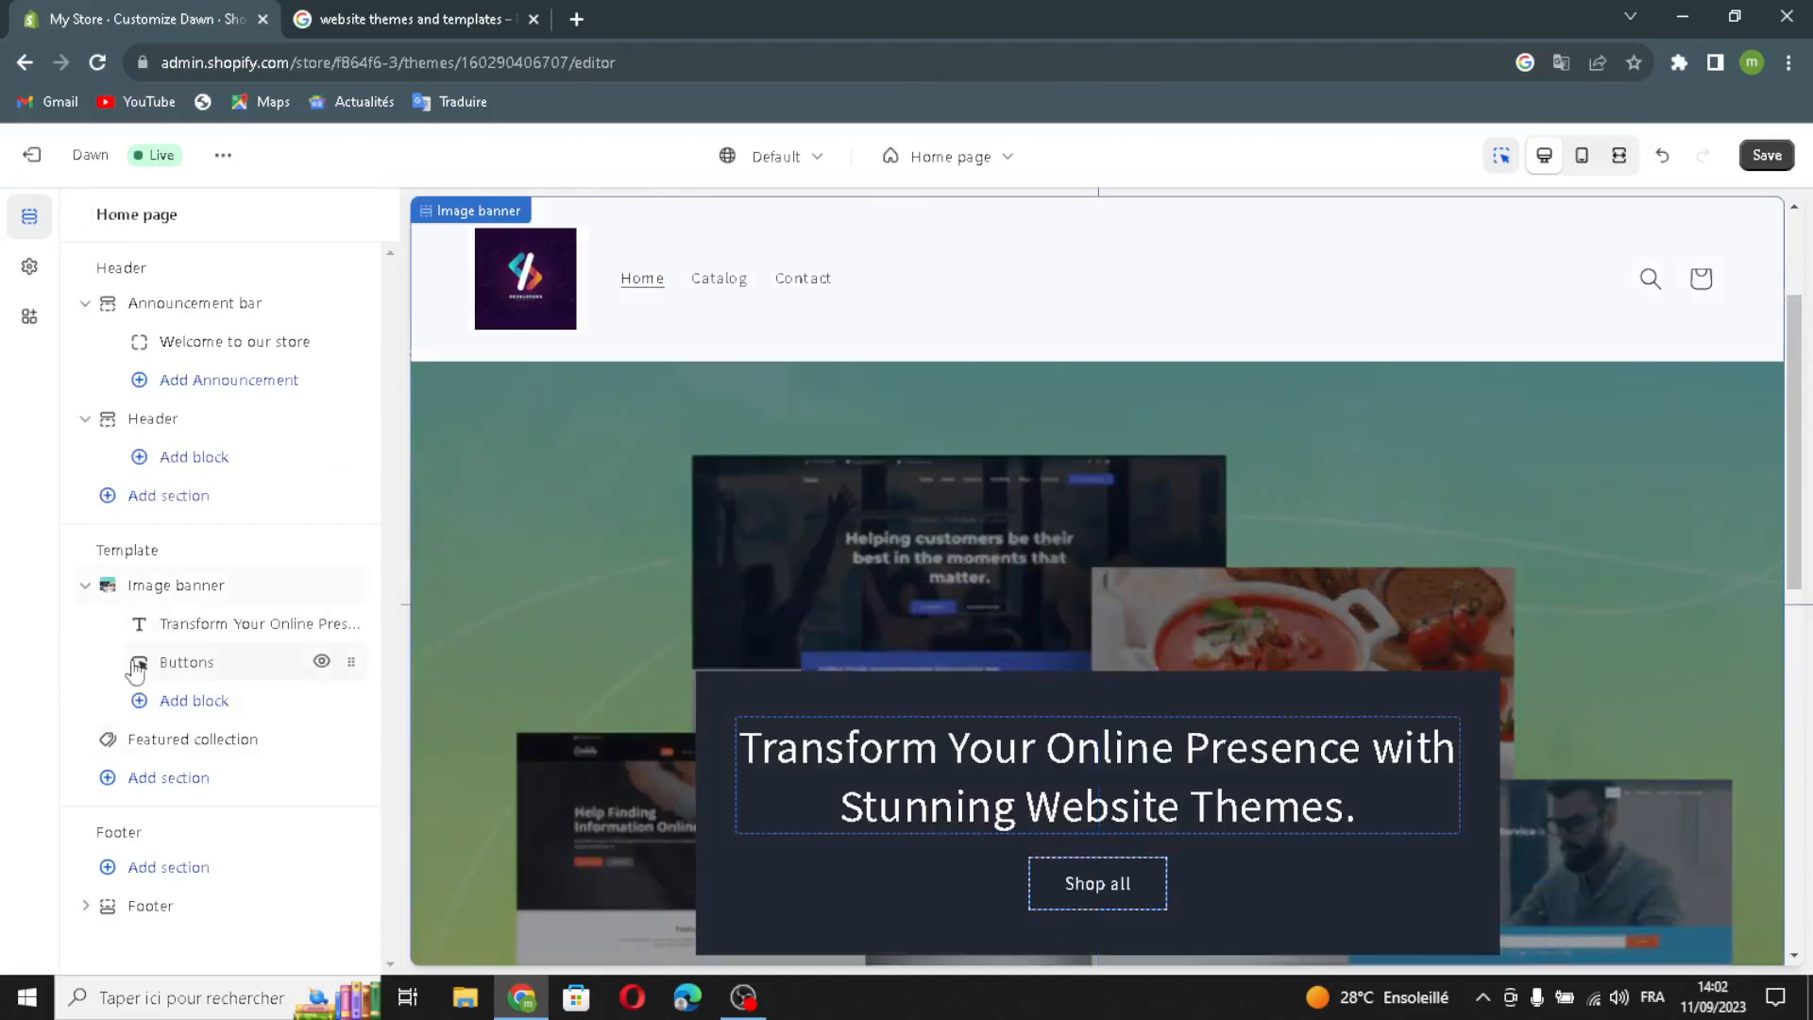
click(157, 669)
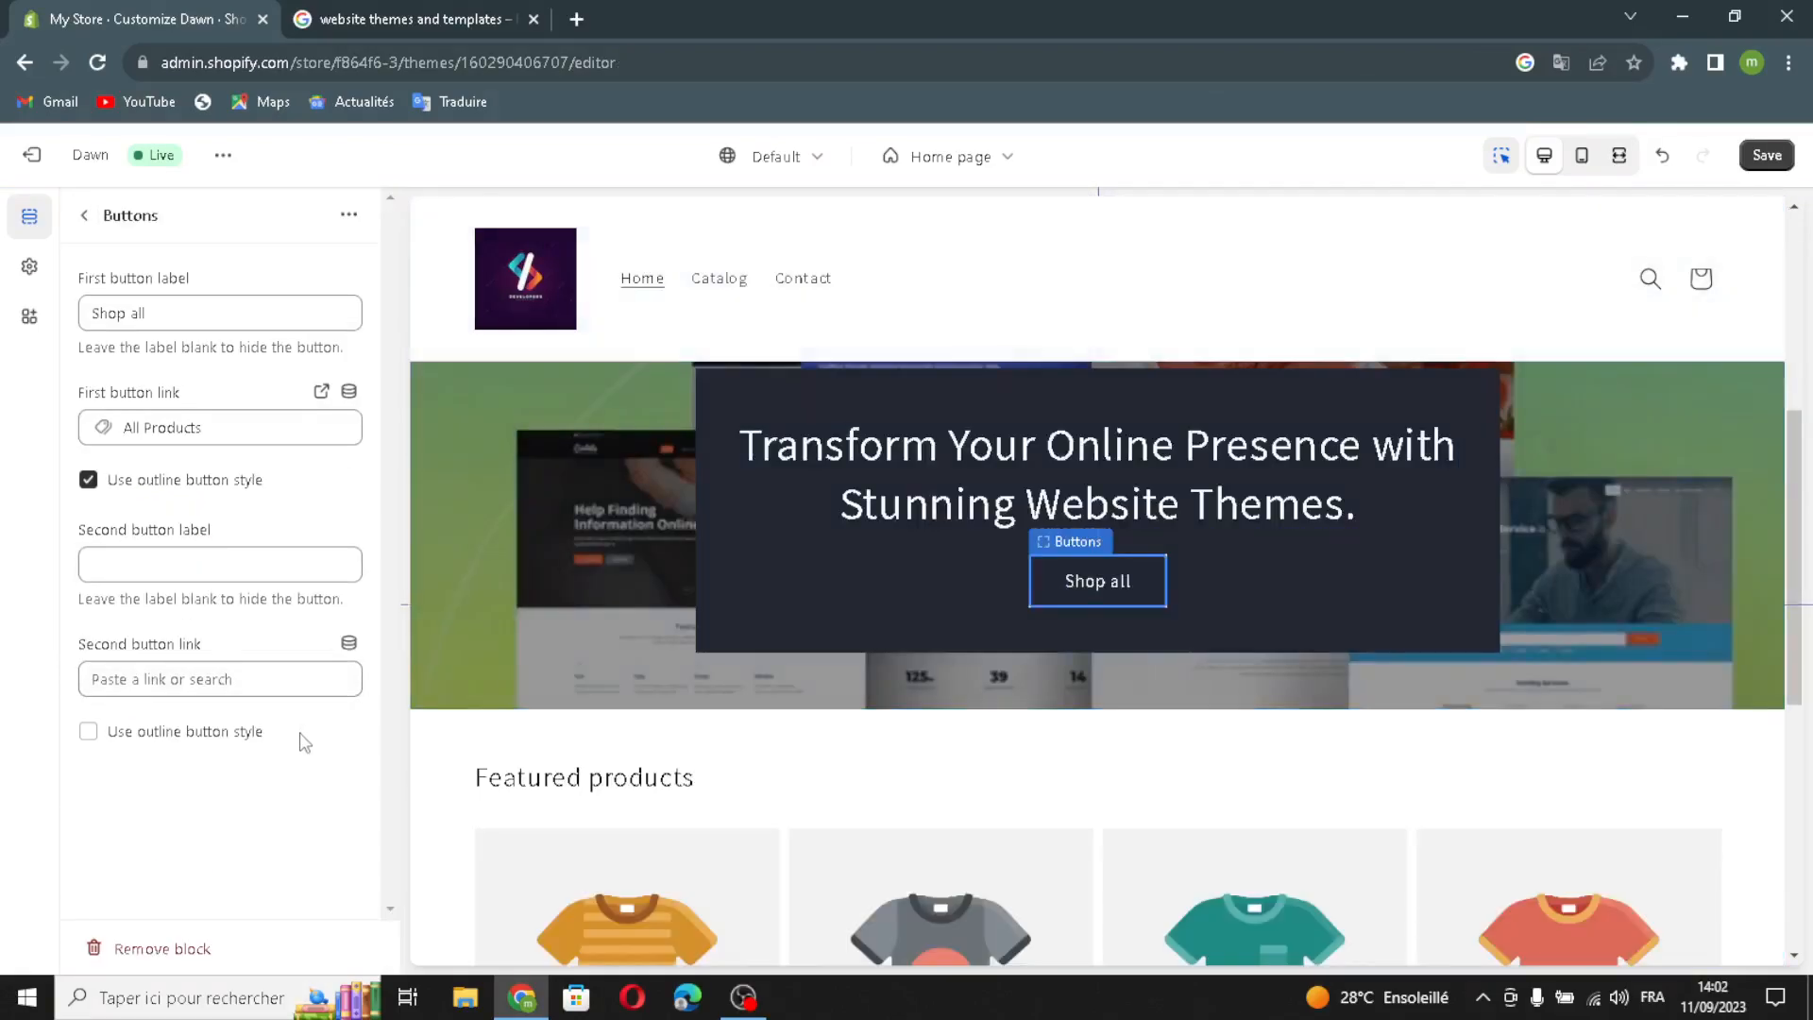
click(323, 309)
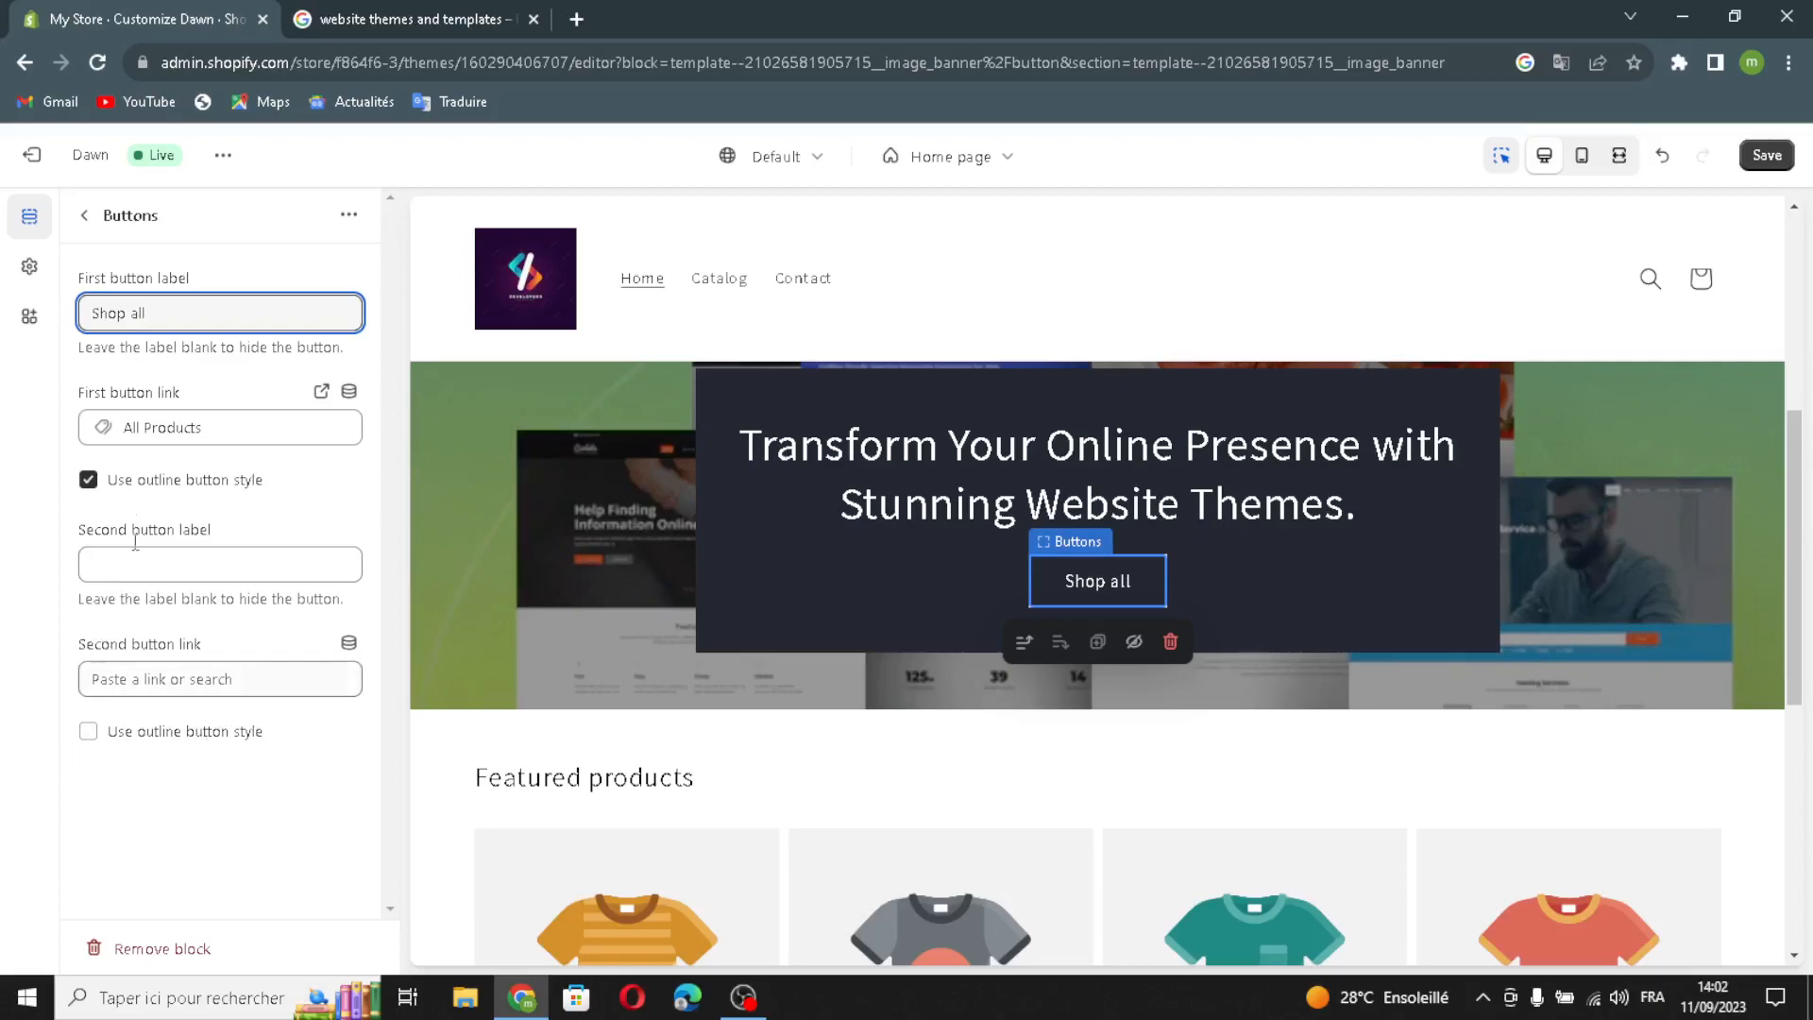
click(84, 215)
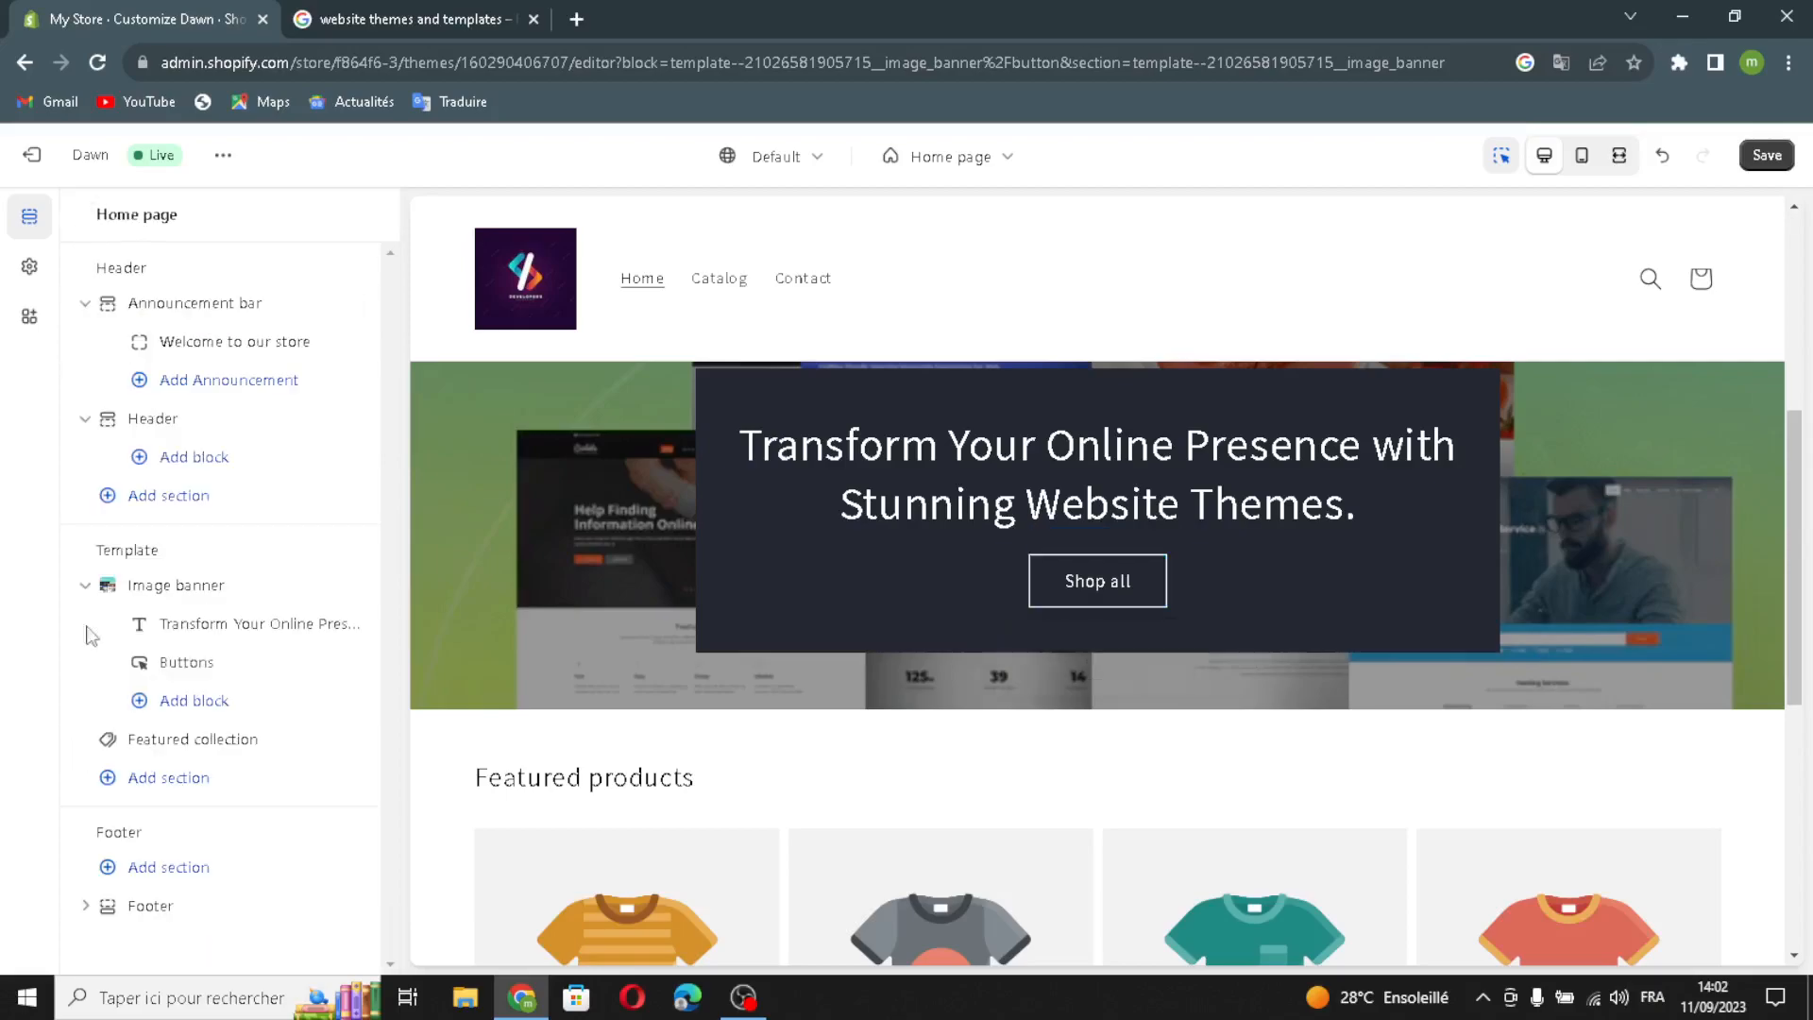
- Give the Featured collection a Medium AI heading generated from 'website themes'
click(175, 751)
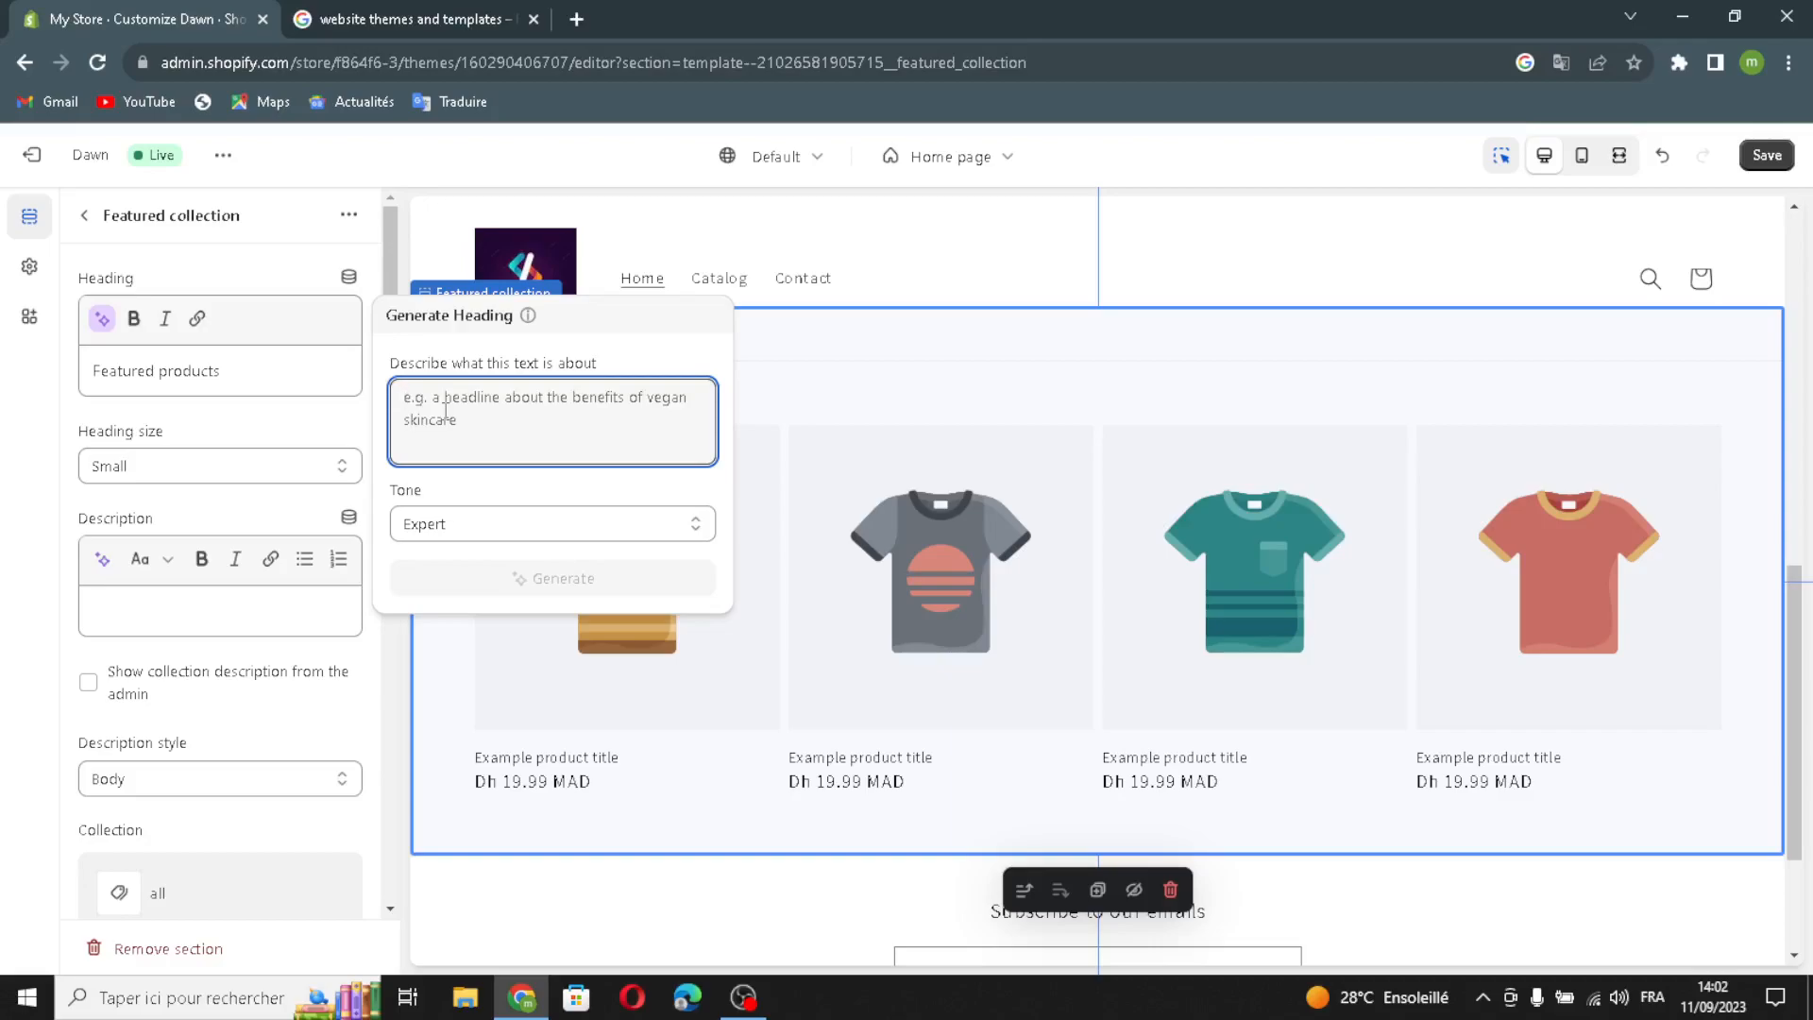
text(web)
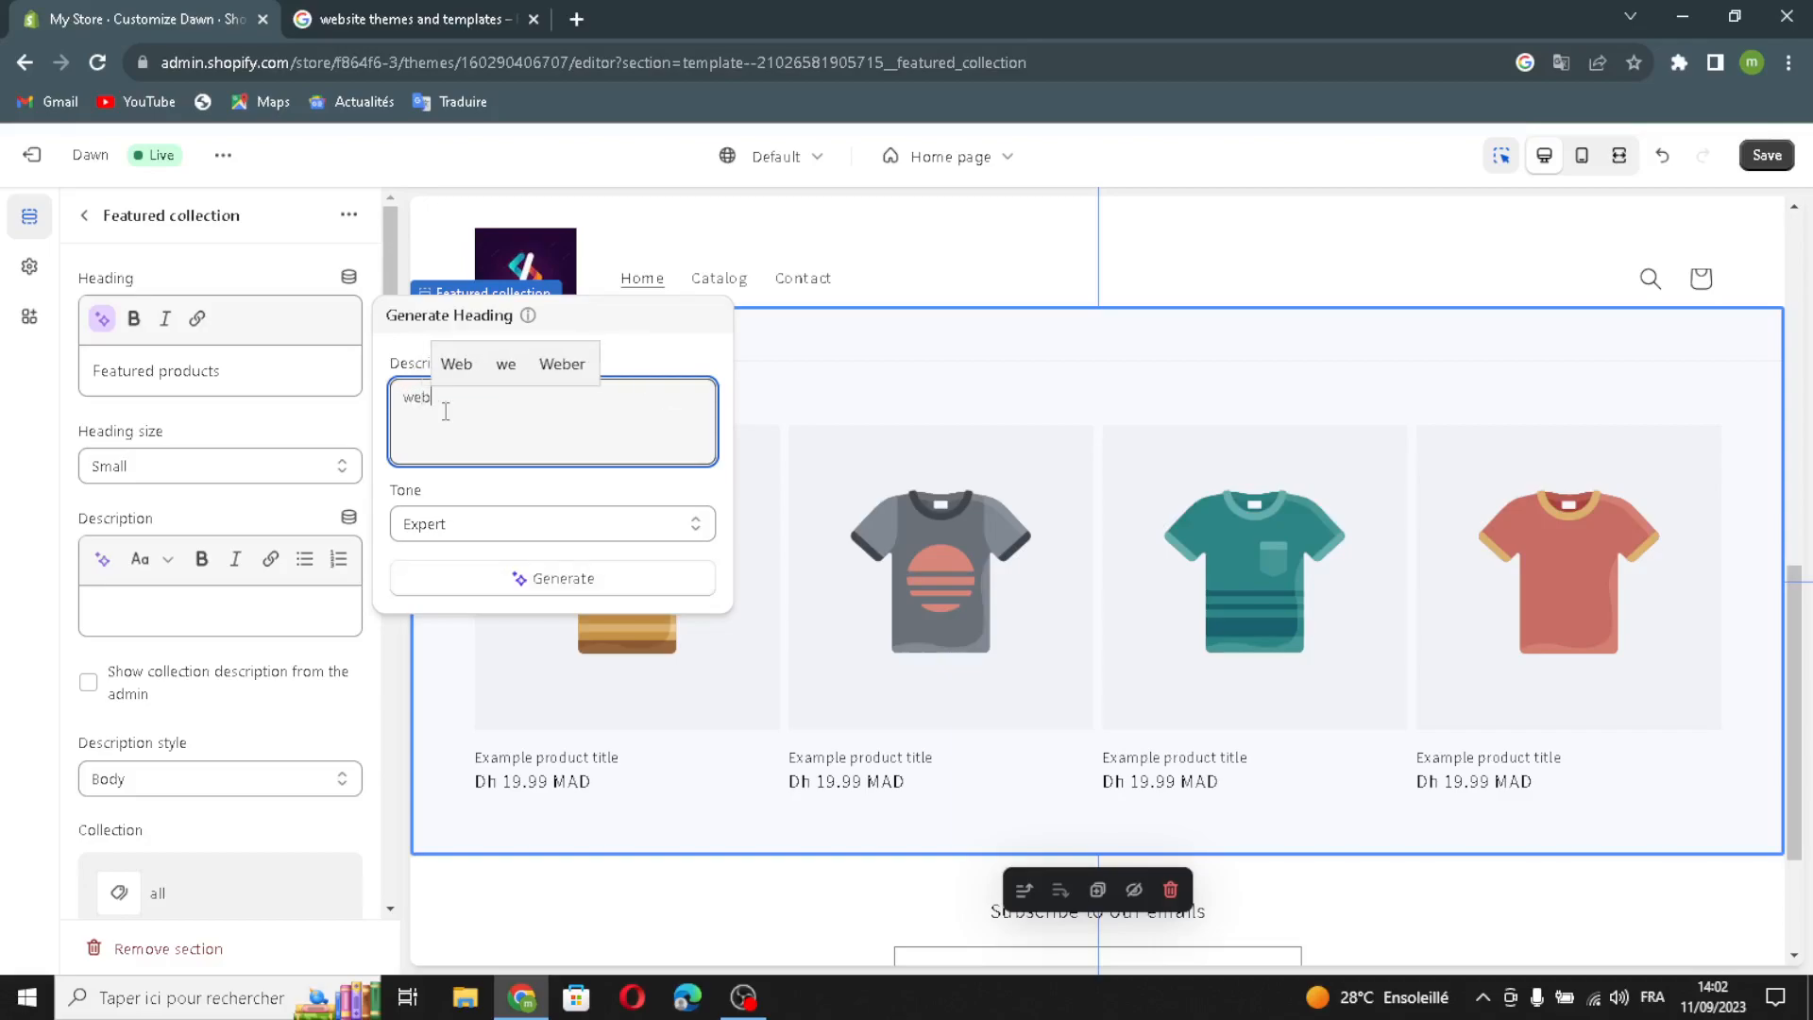
text(site th)
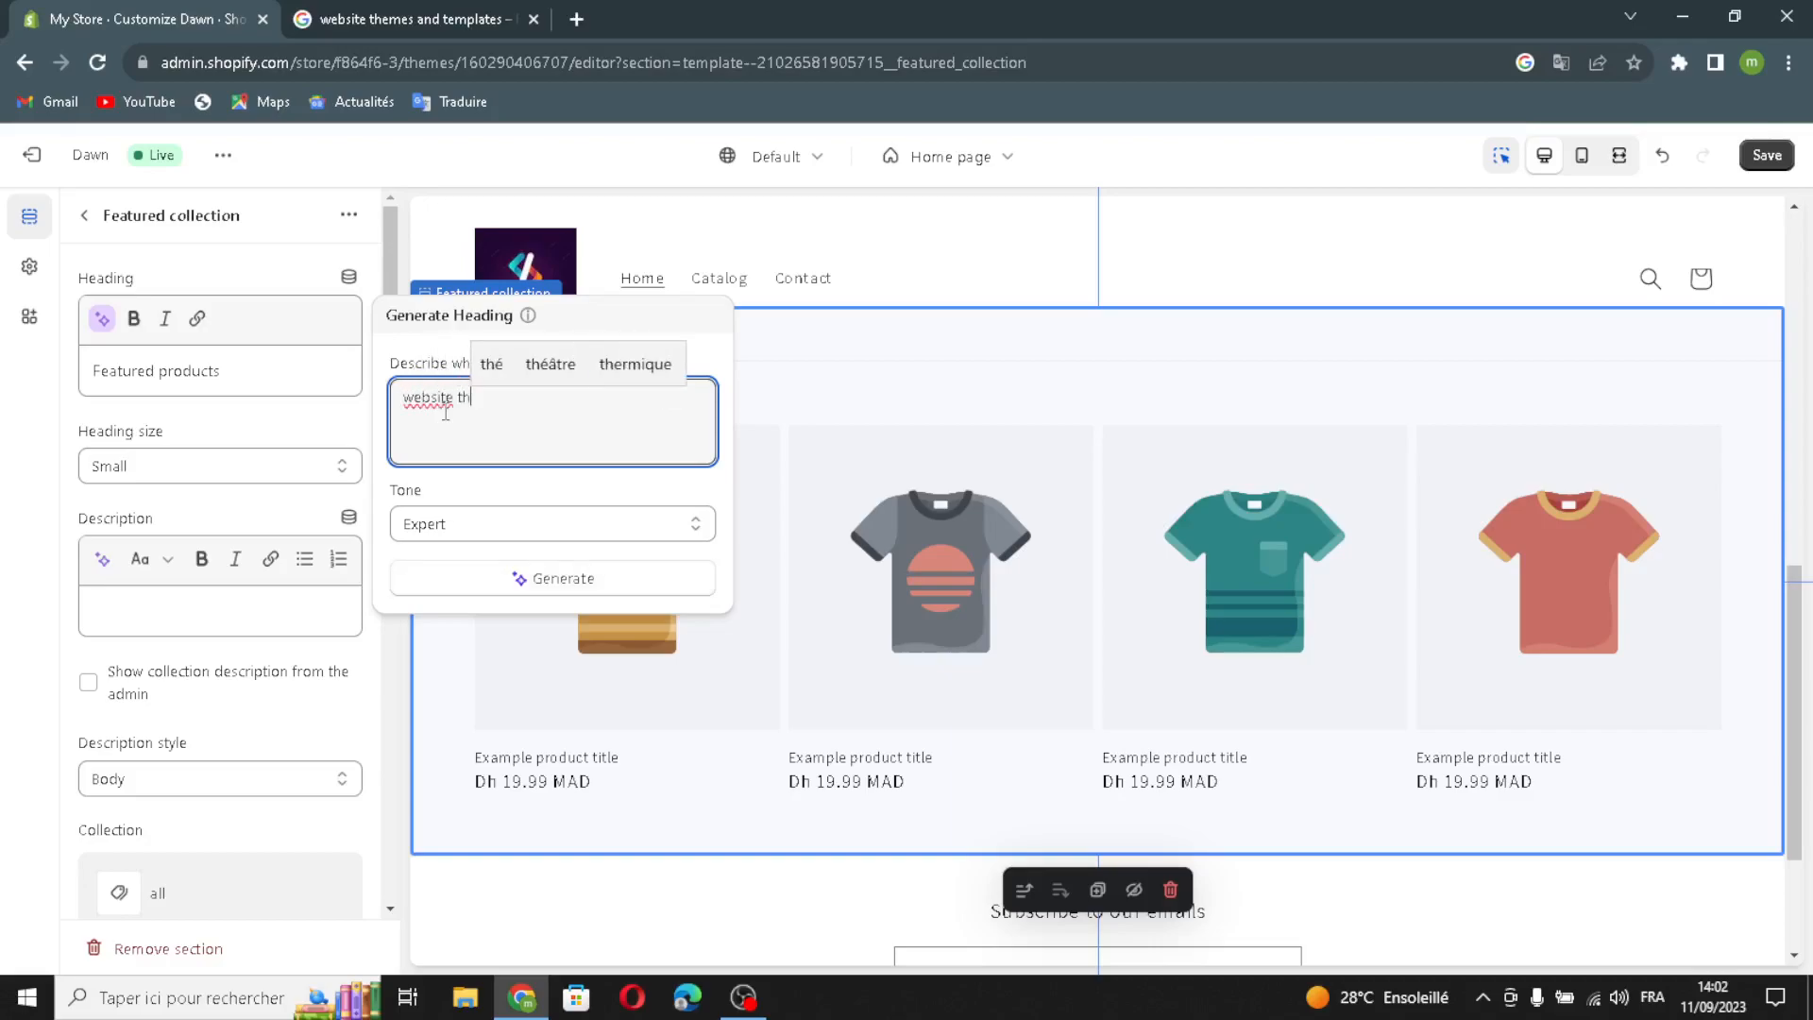
text(emes)
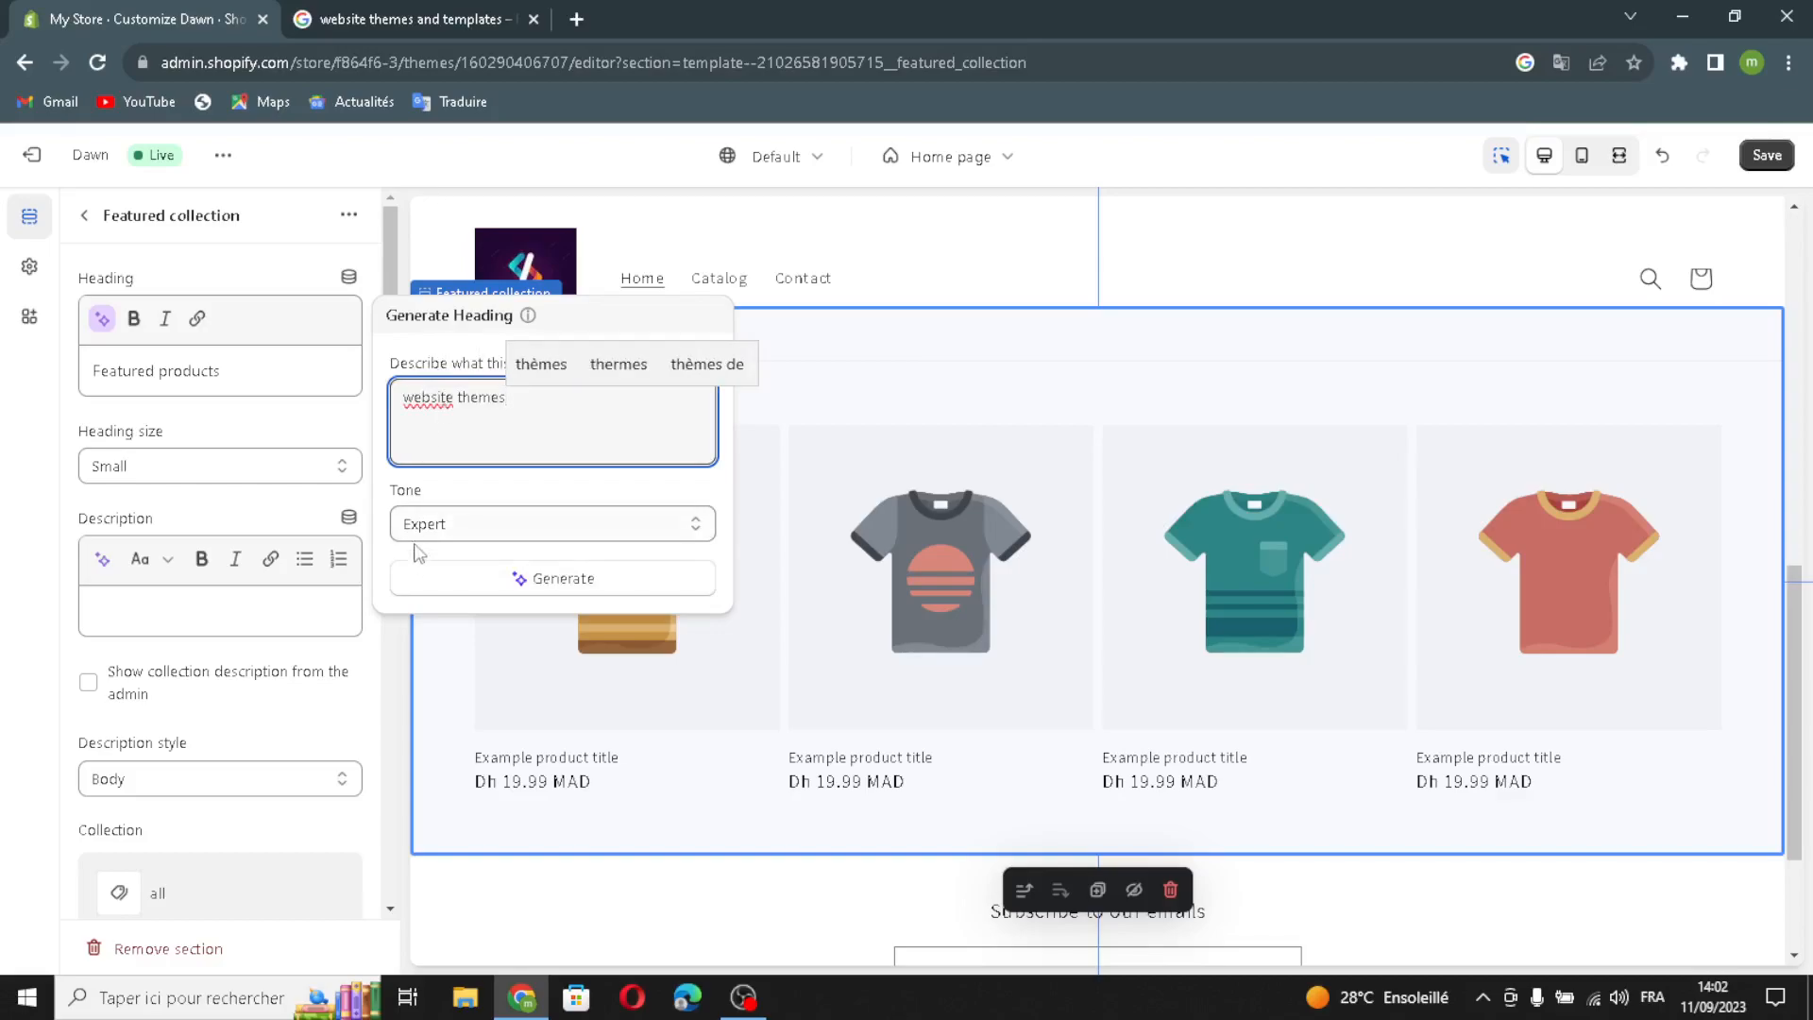
click(425, 576)
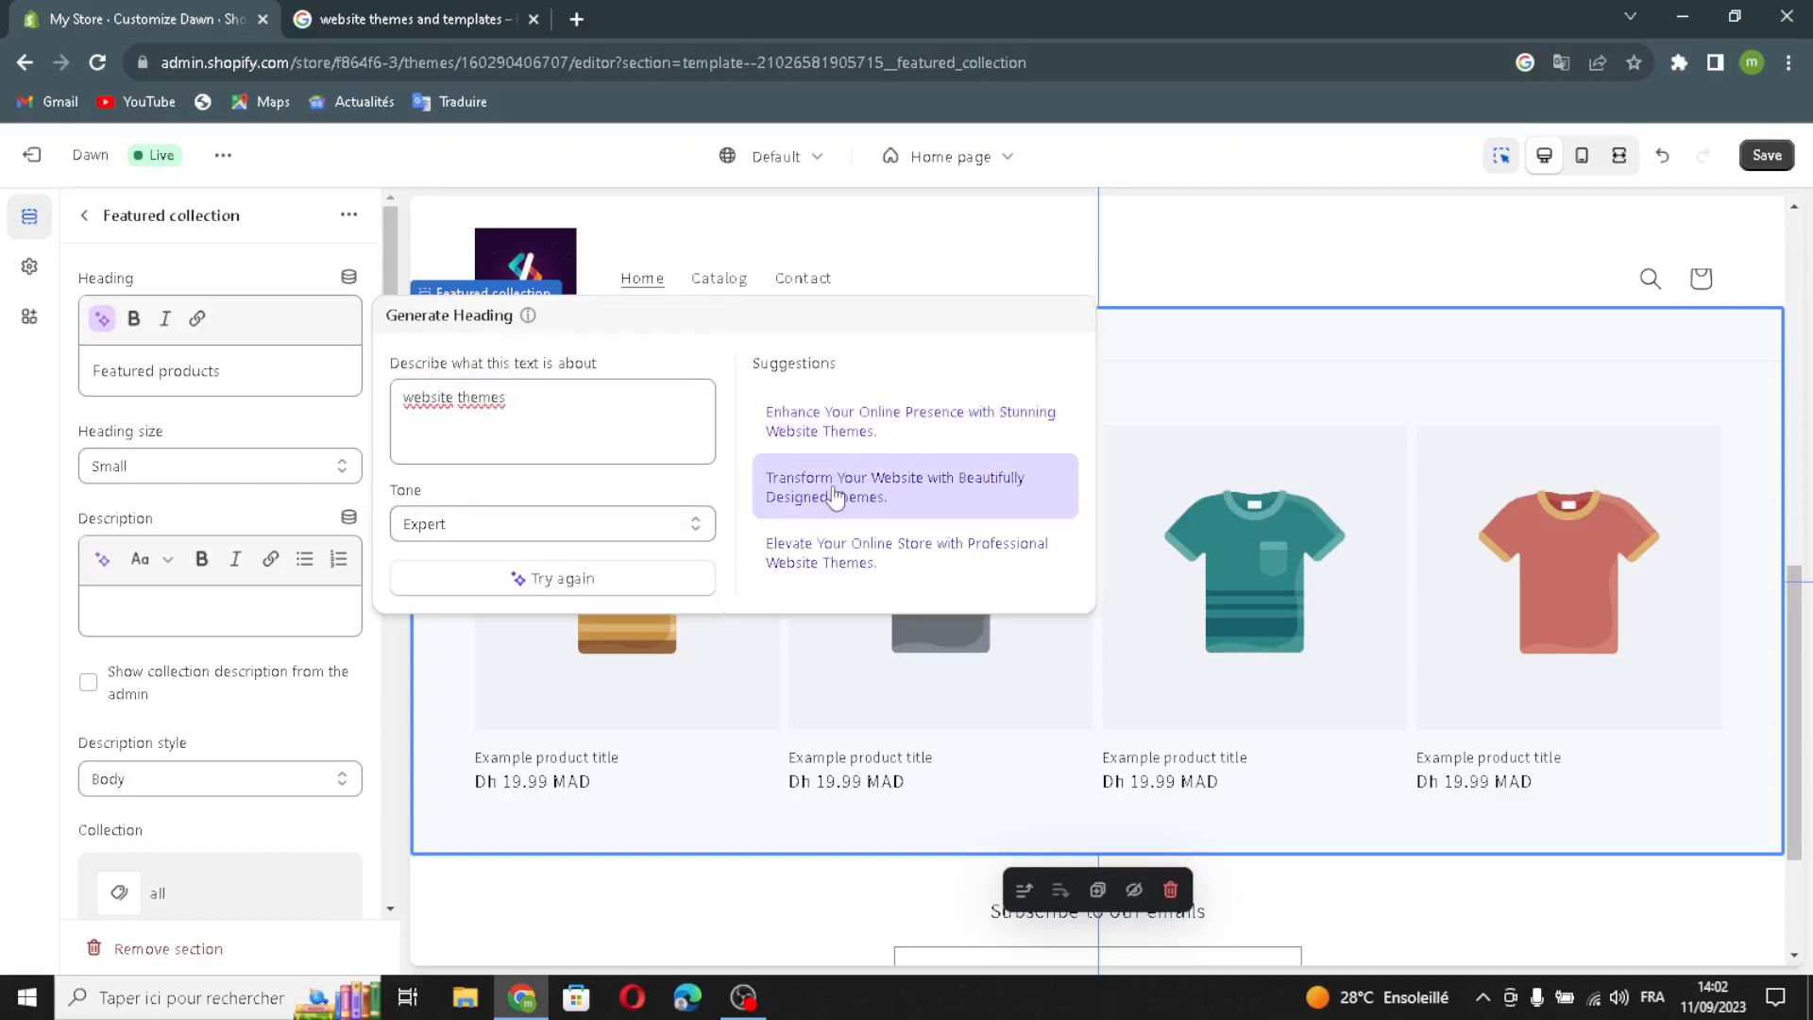
click(831, 420)
click(146, 490)
click(108, 536)
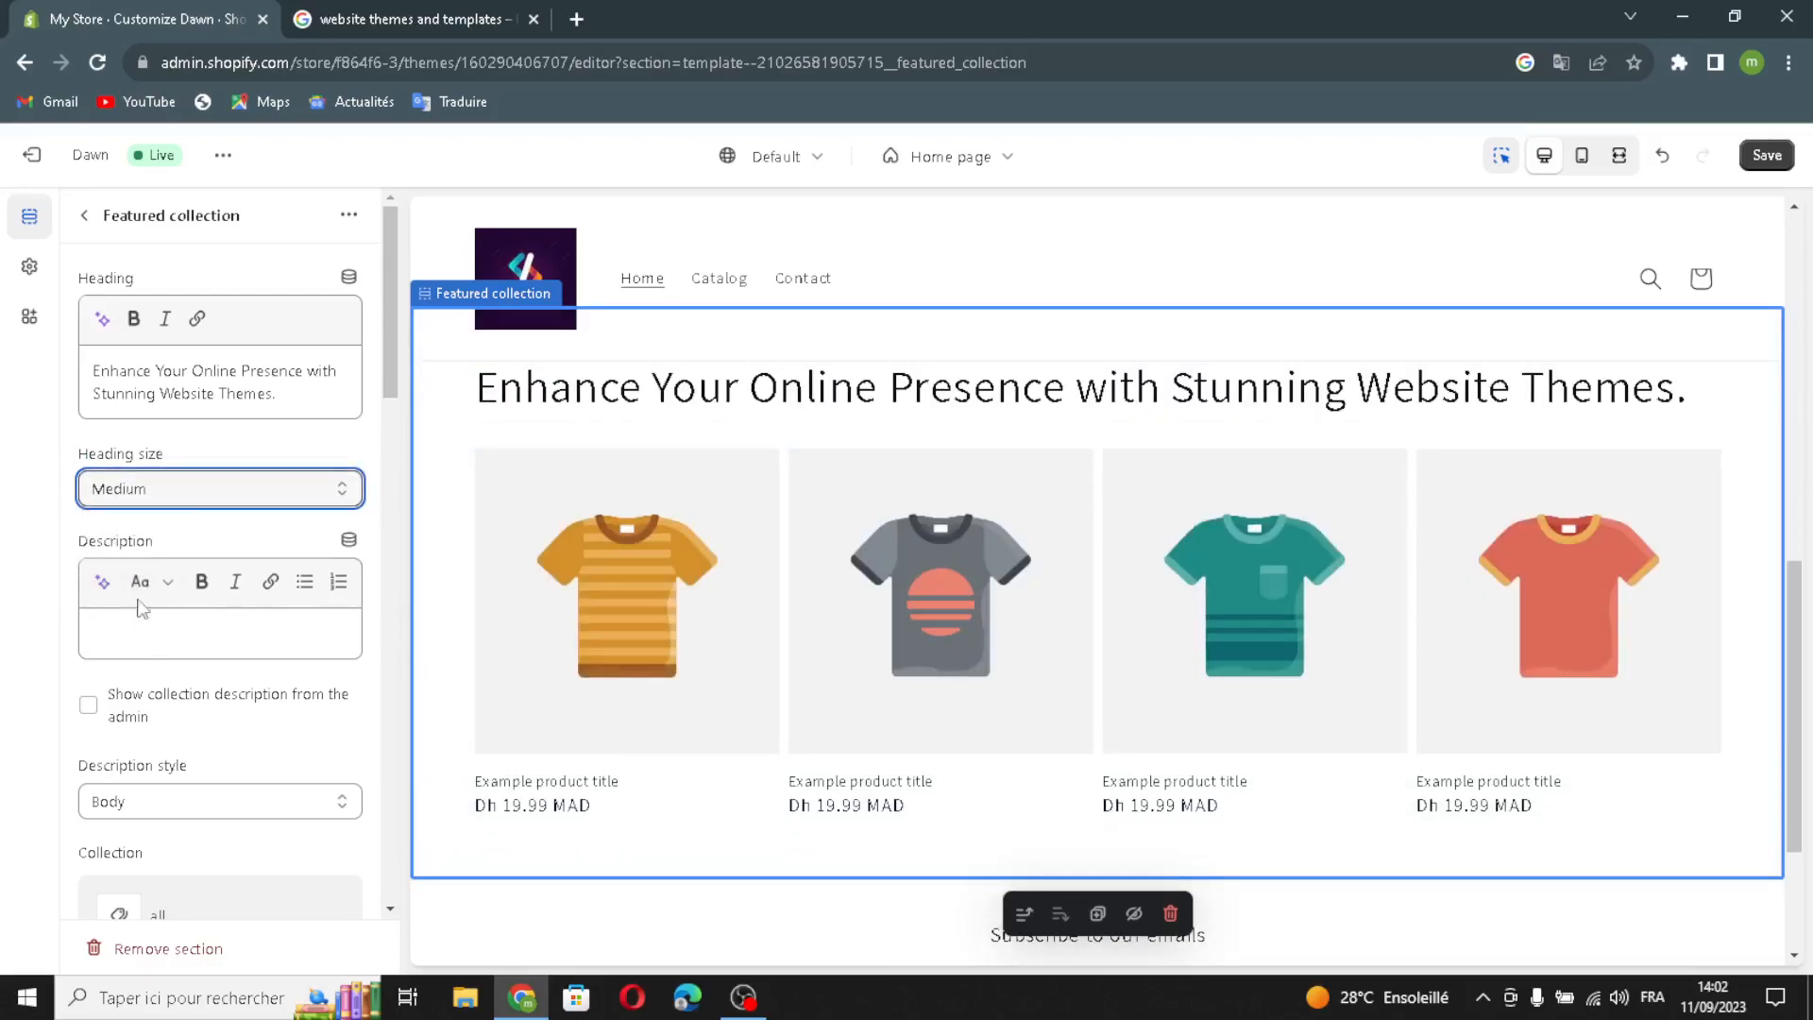
- Show the collection description, keeping Body as its style
click(102, 710)
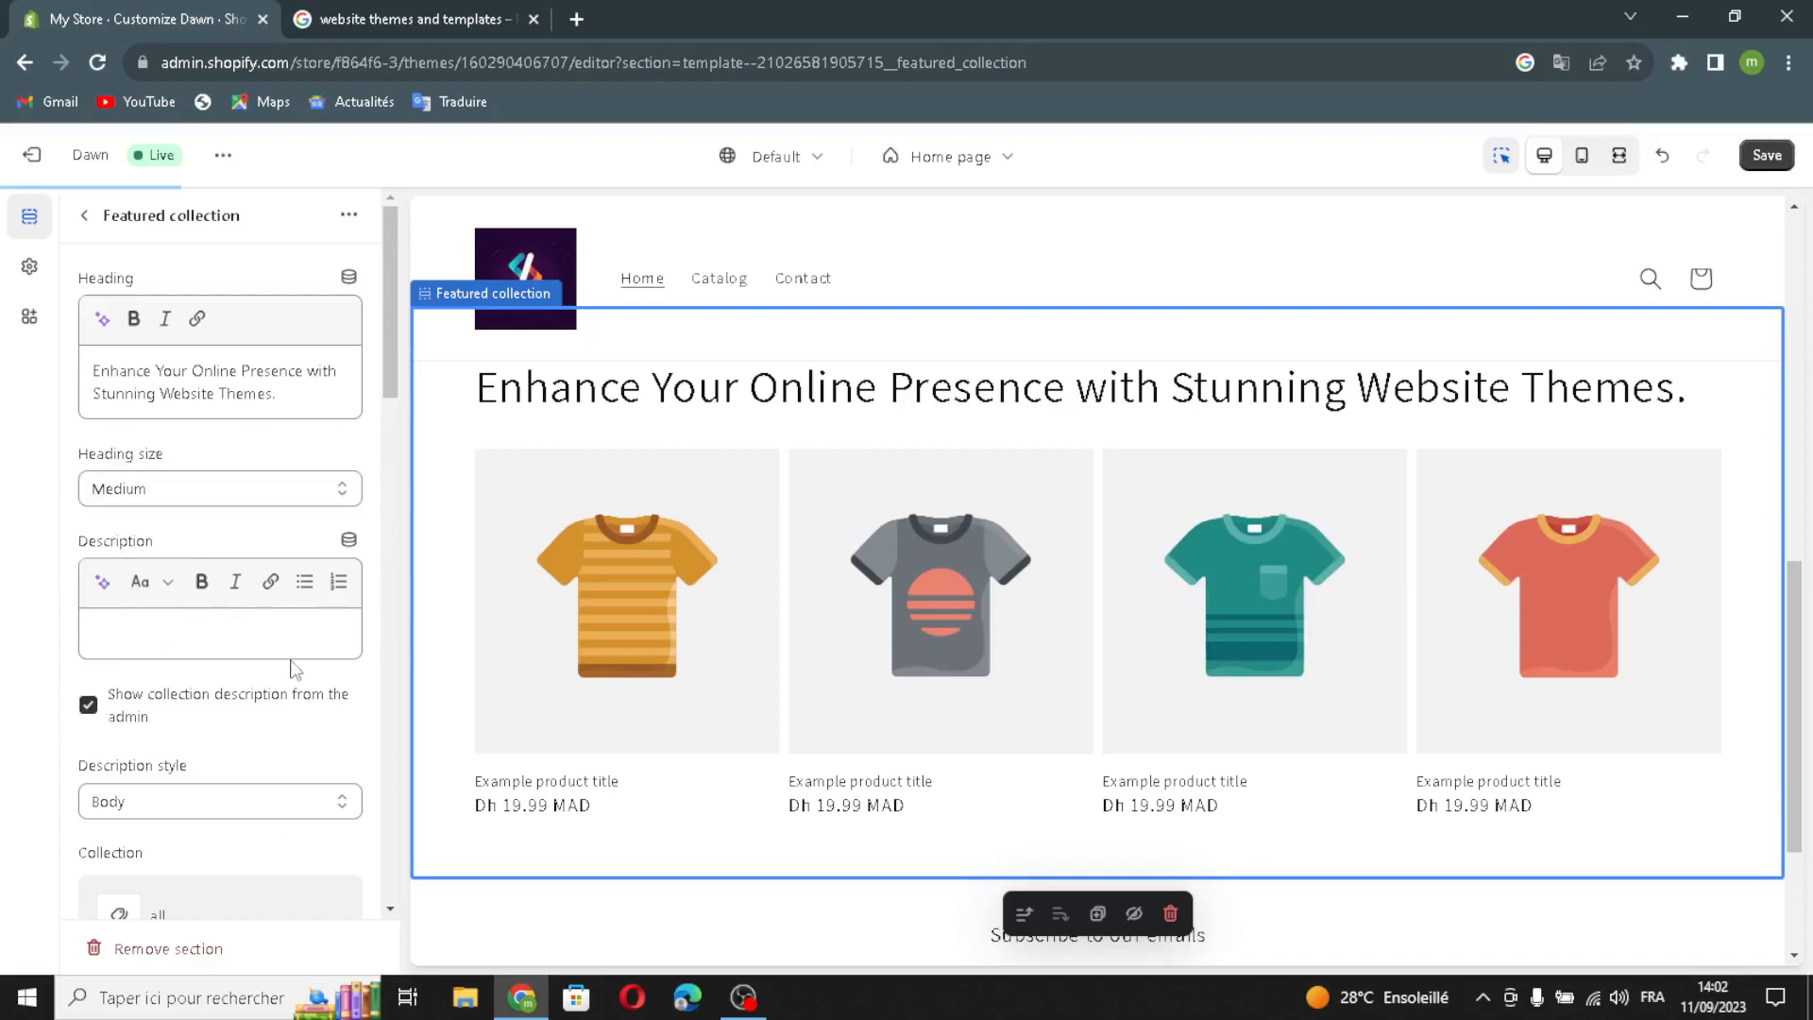
scroll(189, 698, down, 1)
click(135, 691)
click(135, 690)
click(136, 690)
click(139, 690)
- Make the products full width and enable the desktop carousel
scroll(140, 689, down, 2)
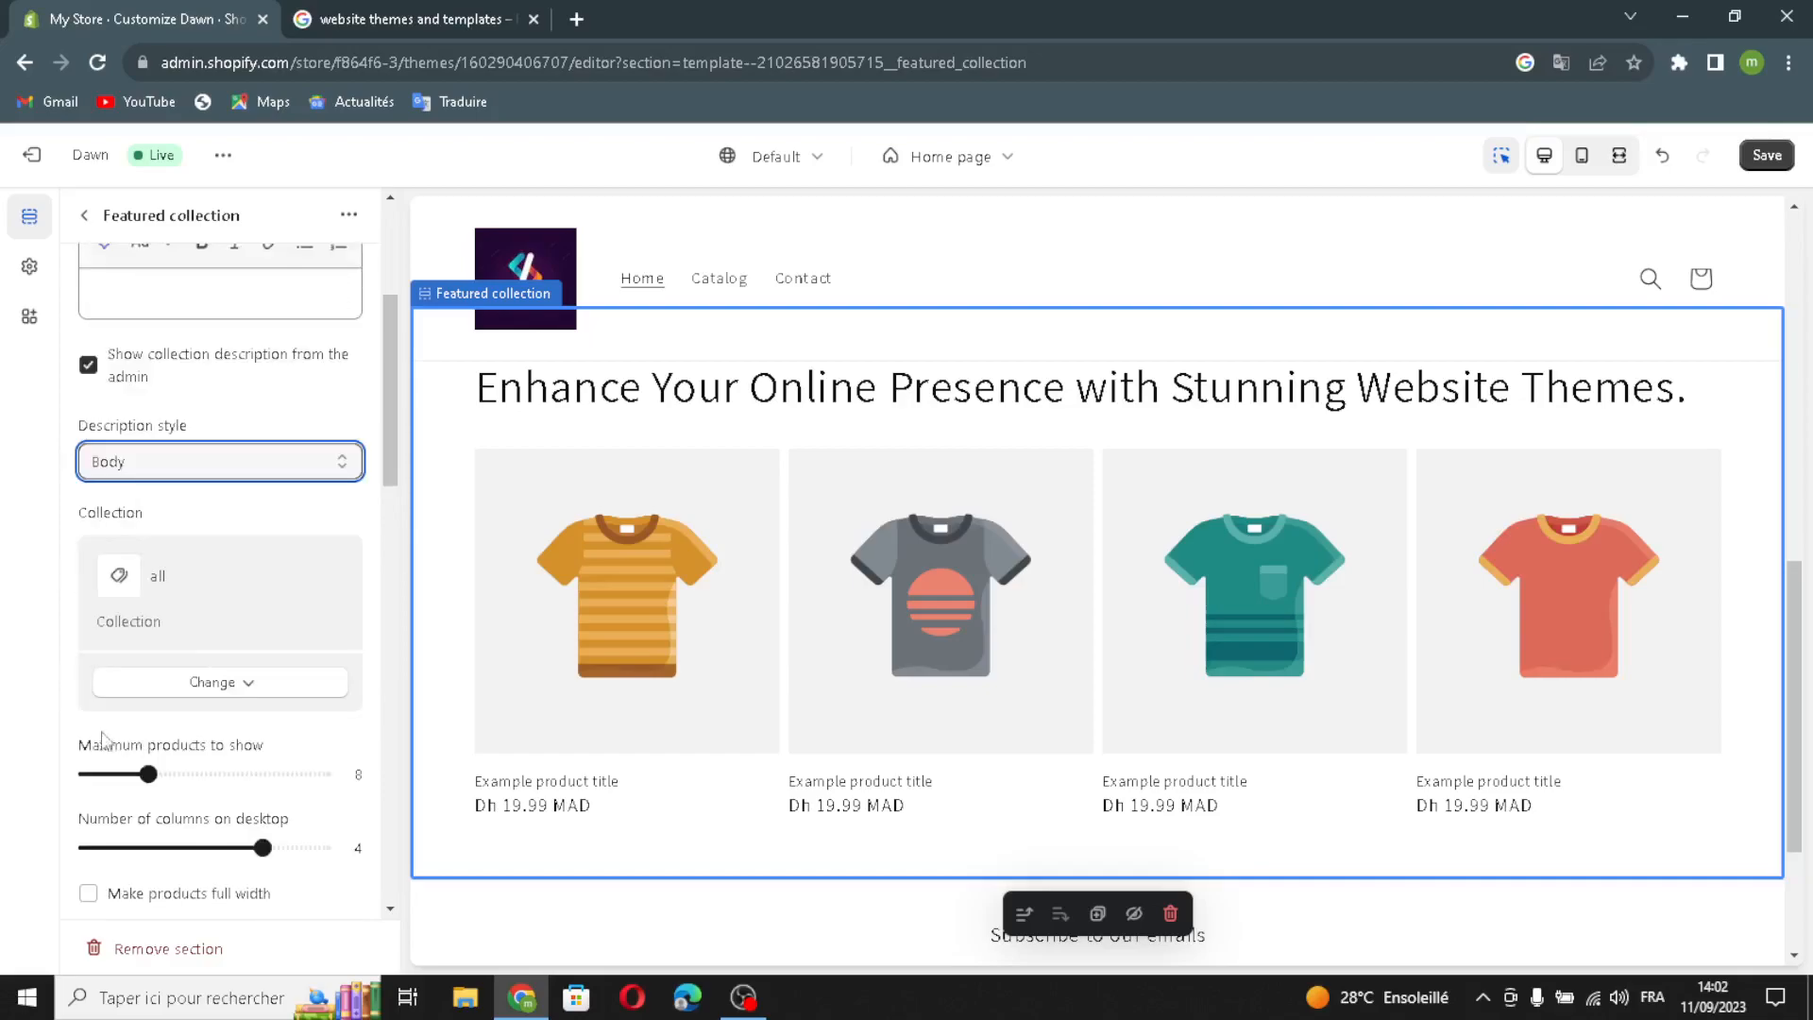
scroll(175, 758, down, 2)
click(118, 670)
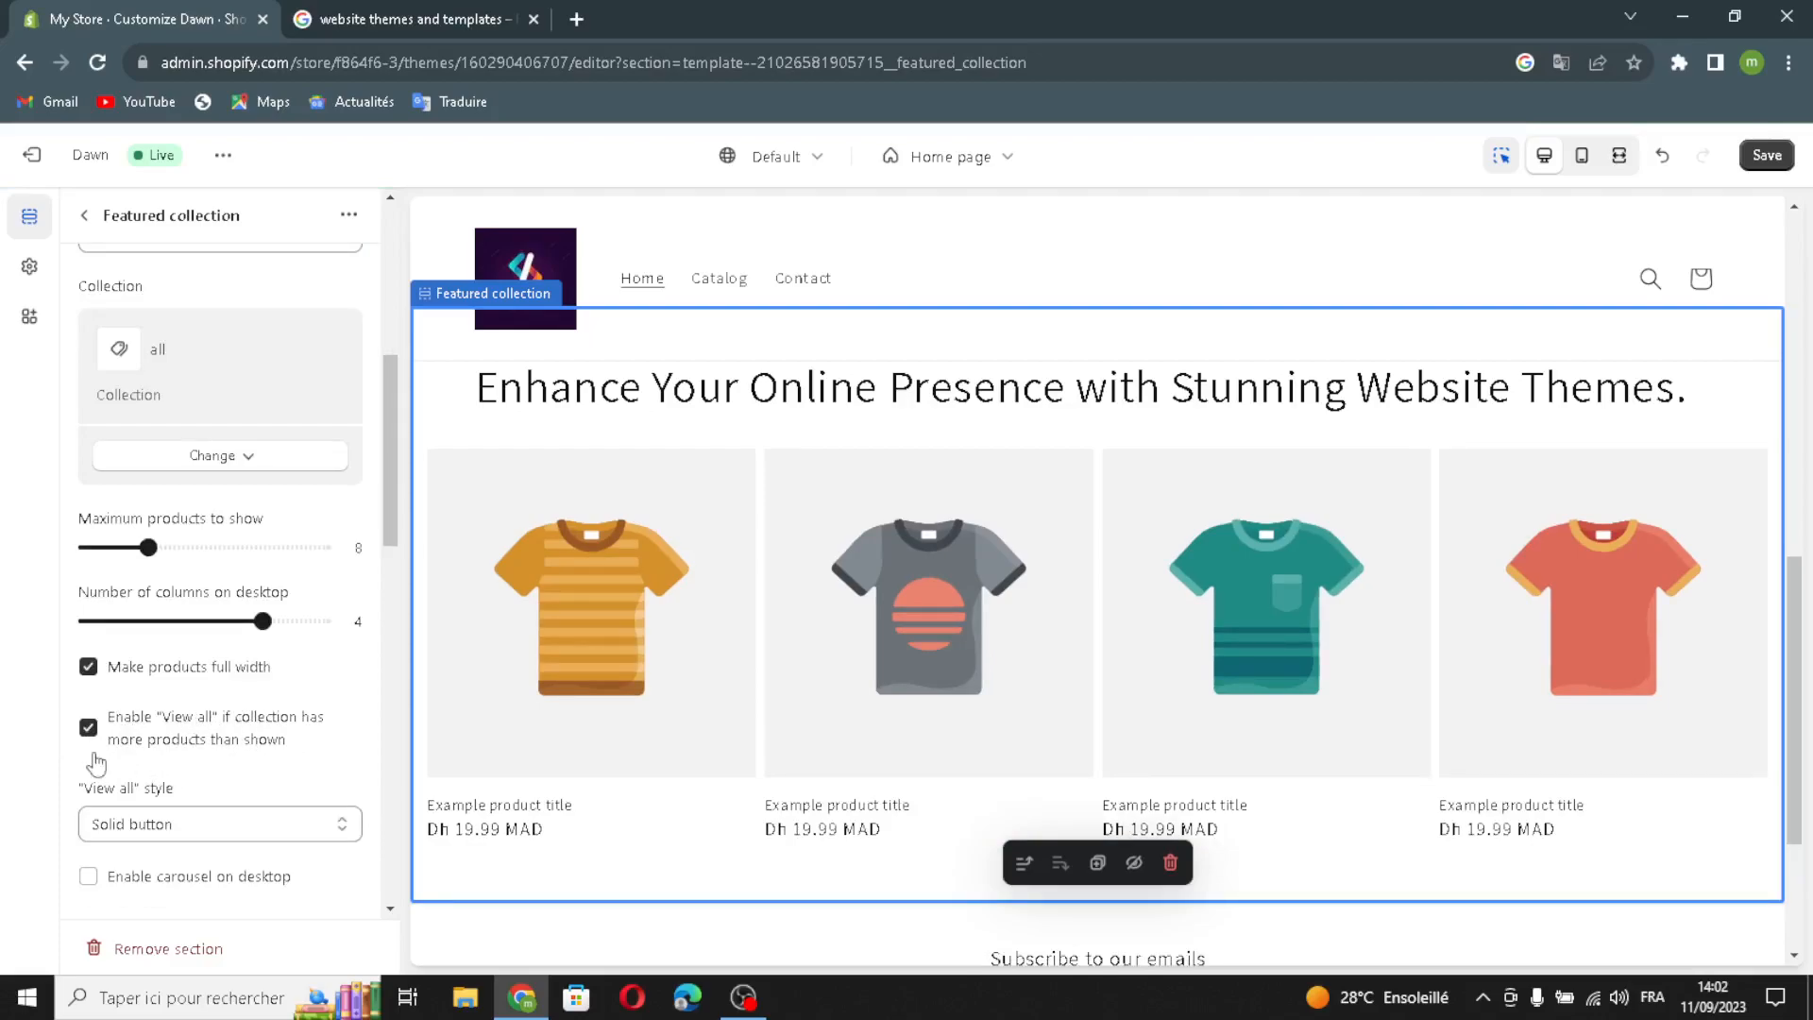
scroll(118, 784, down, 2)
click(101, 653)
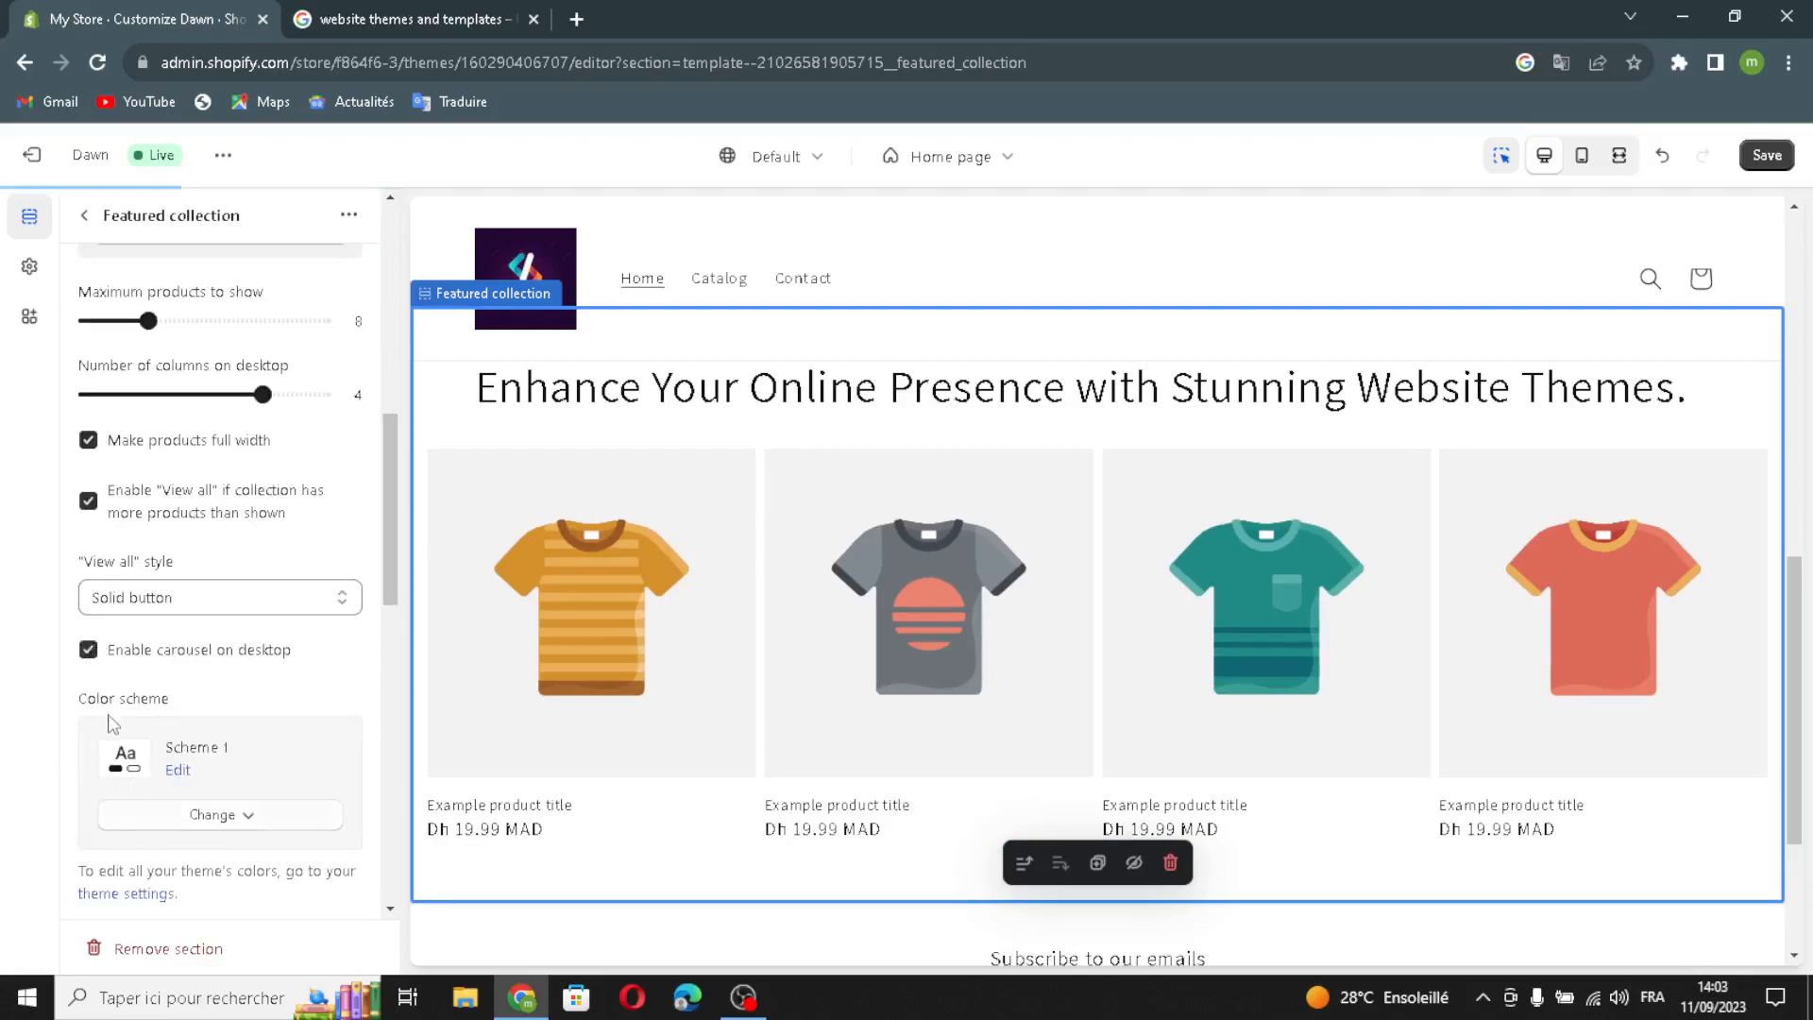
- Show vendor and ratings and enable quick add on the product cards
scroll(151, 718, down, 3)
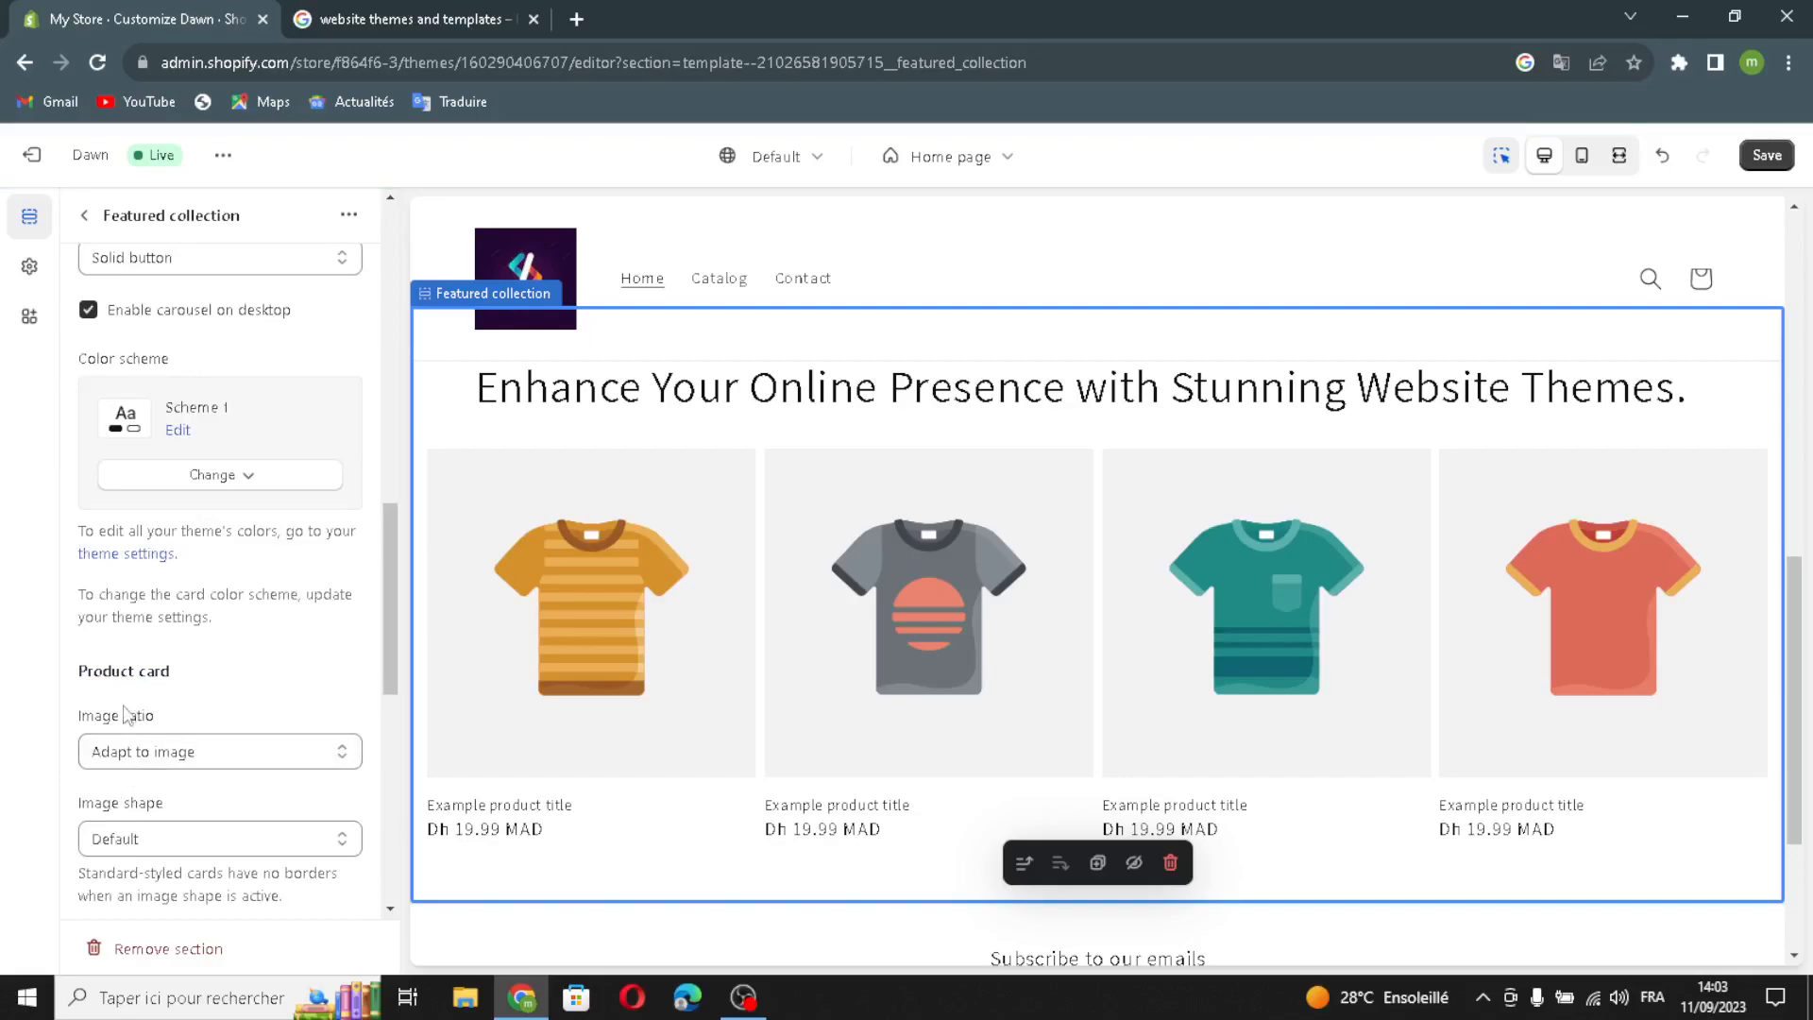
scroll(224, 780, down, 3)
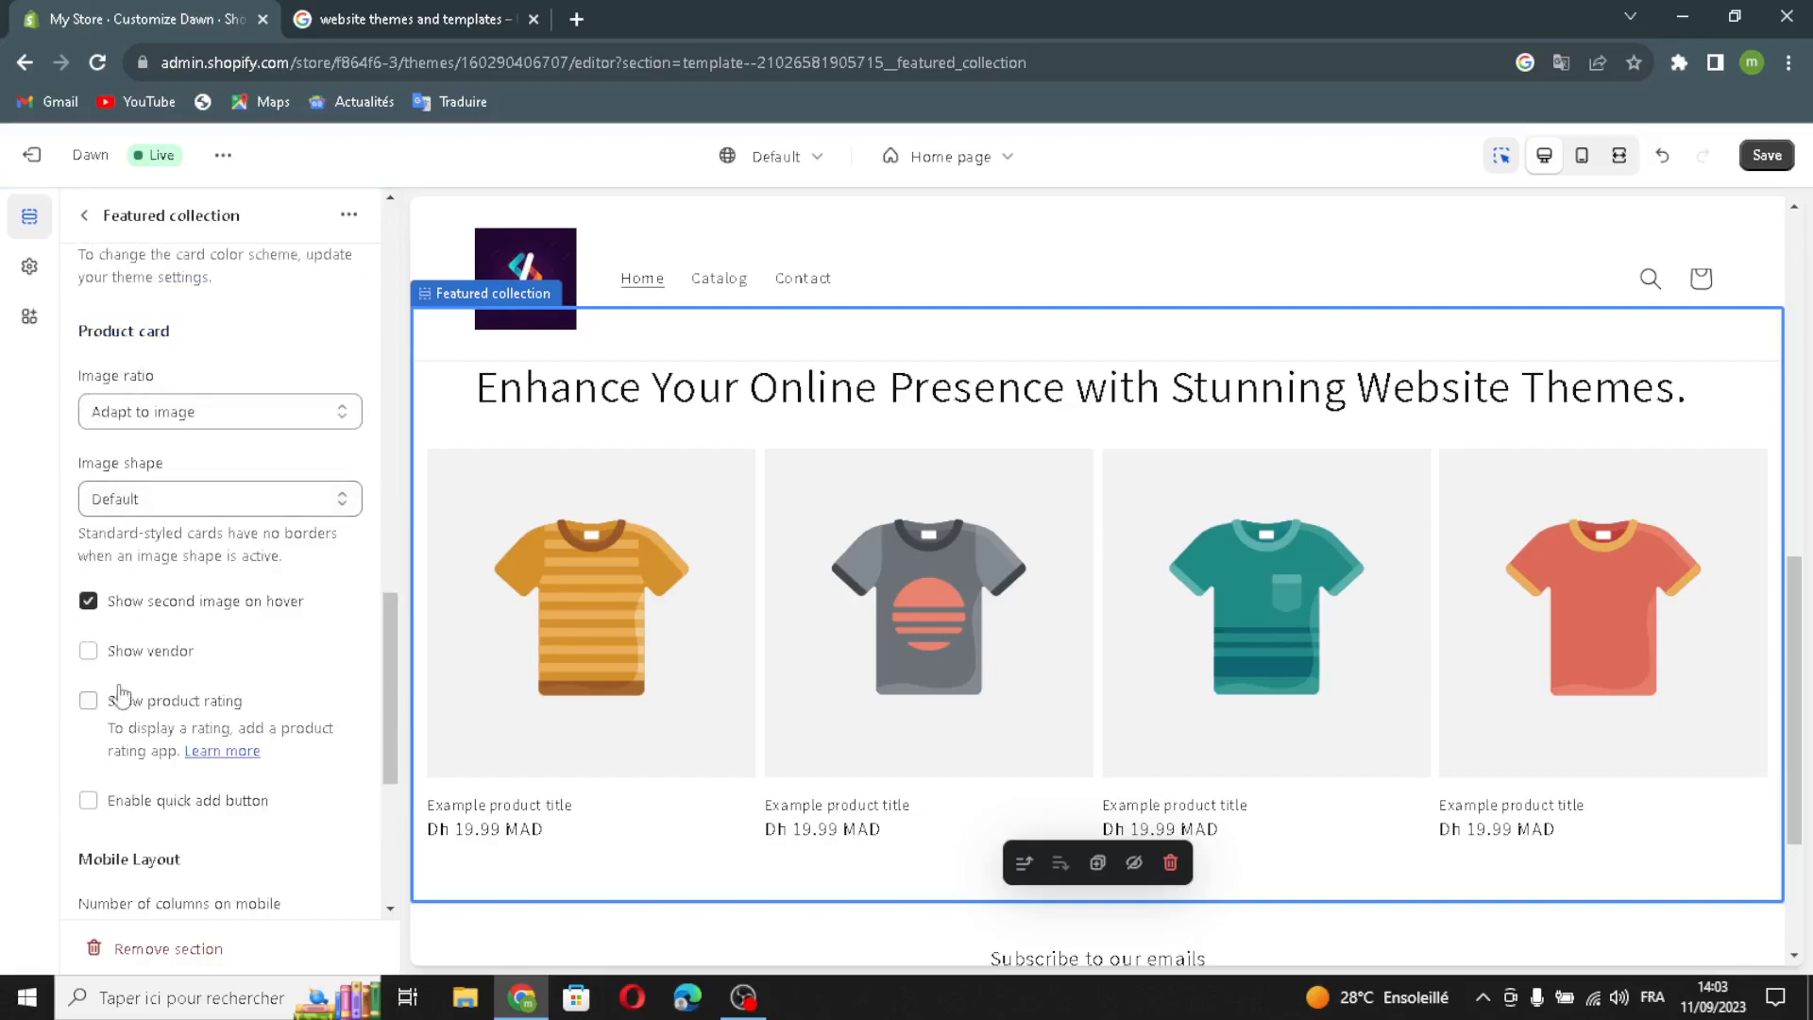
click(94, 655)
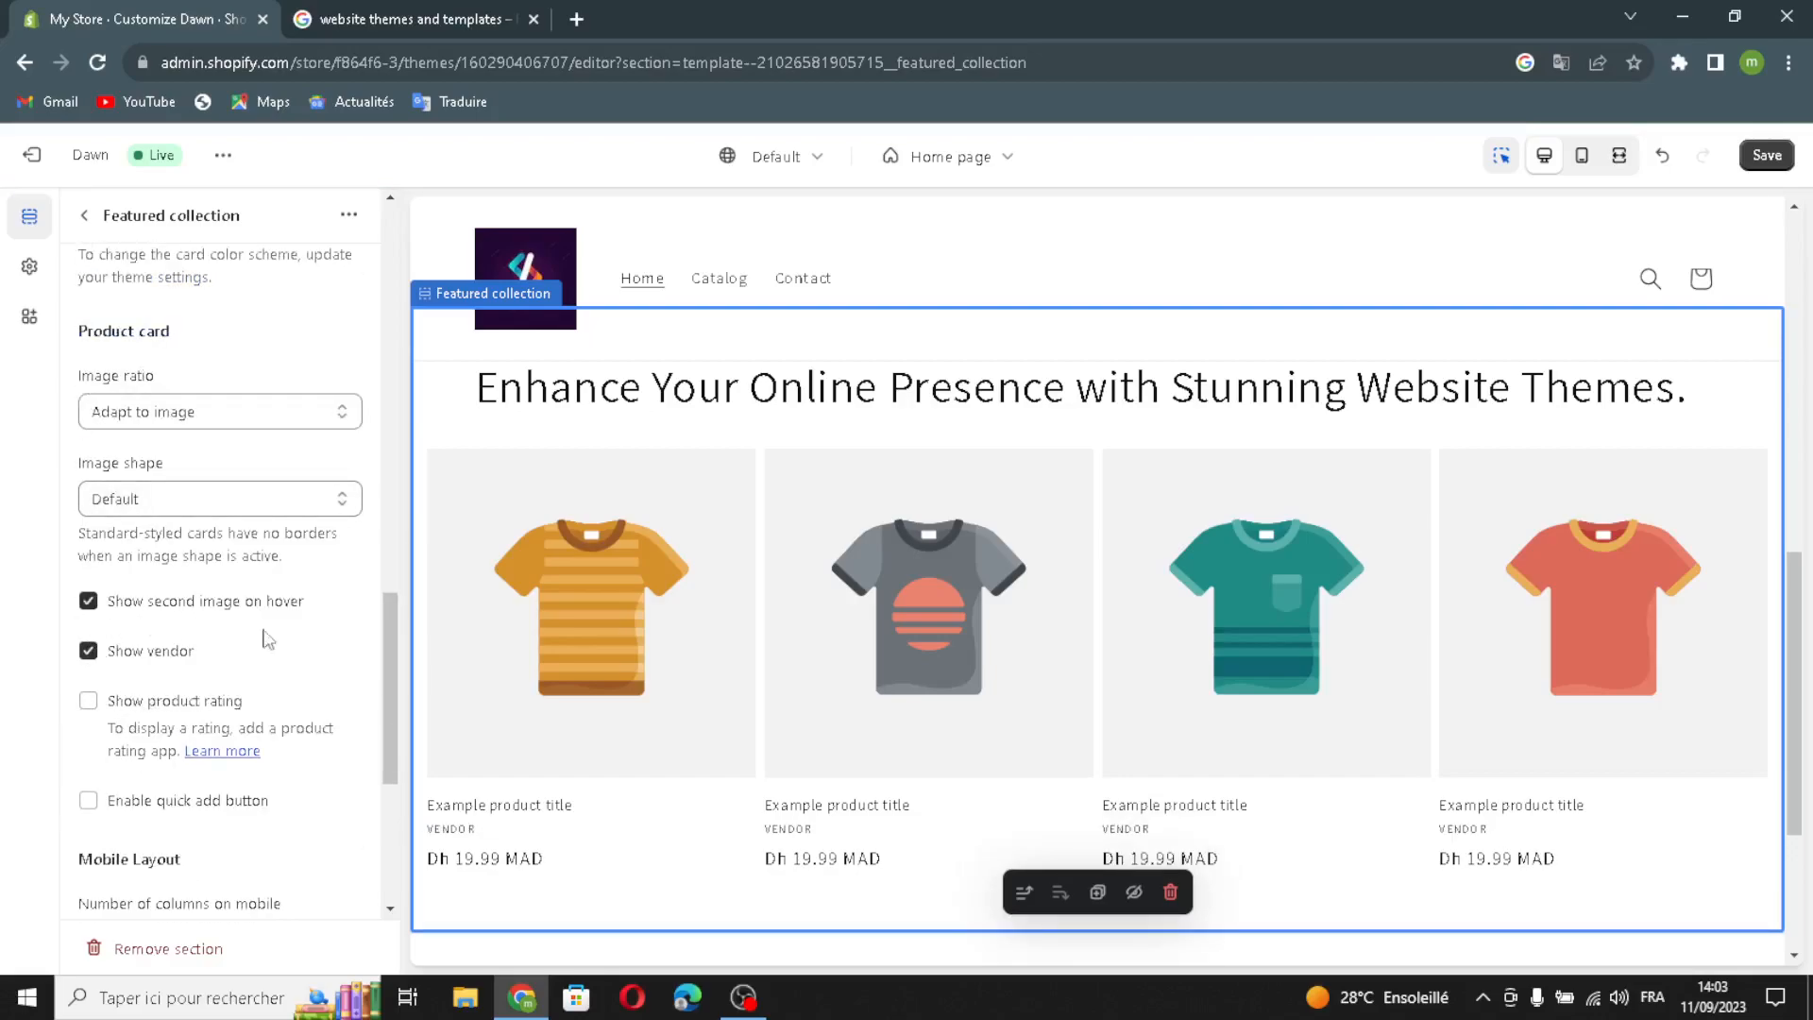
click(88, 702)
click(88, 801)
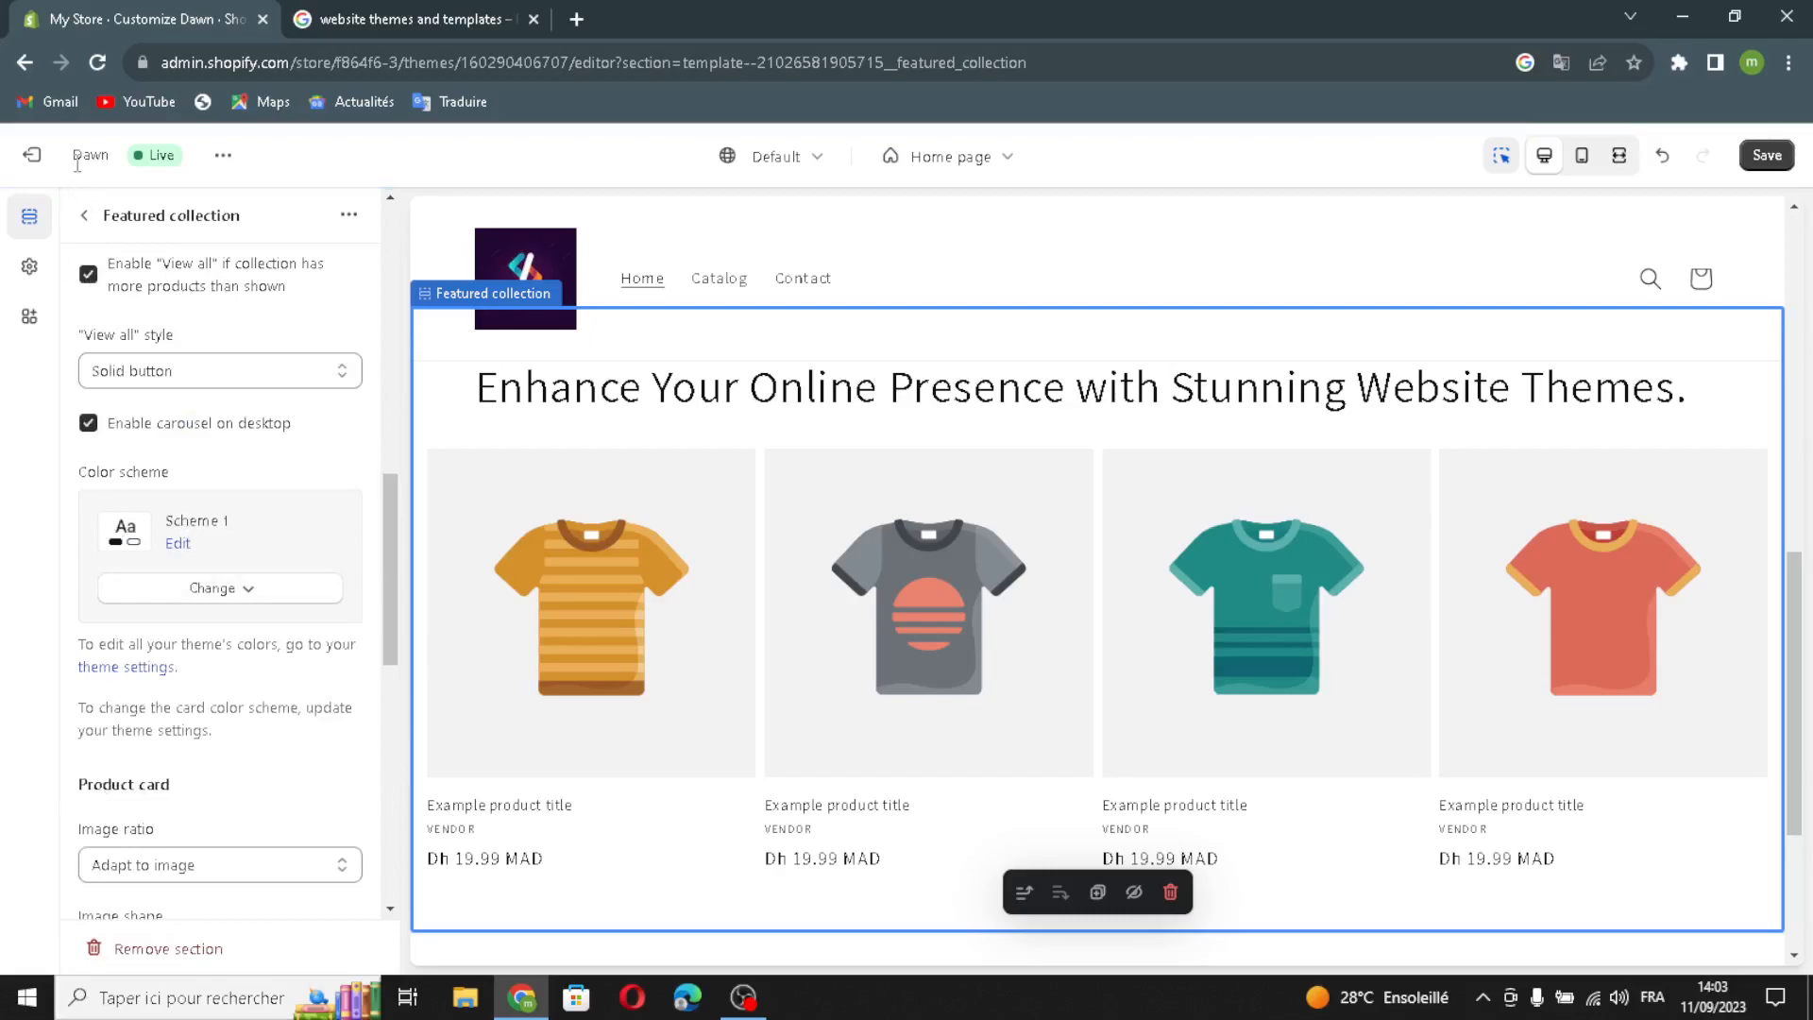
click(84, 216)
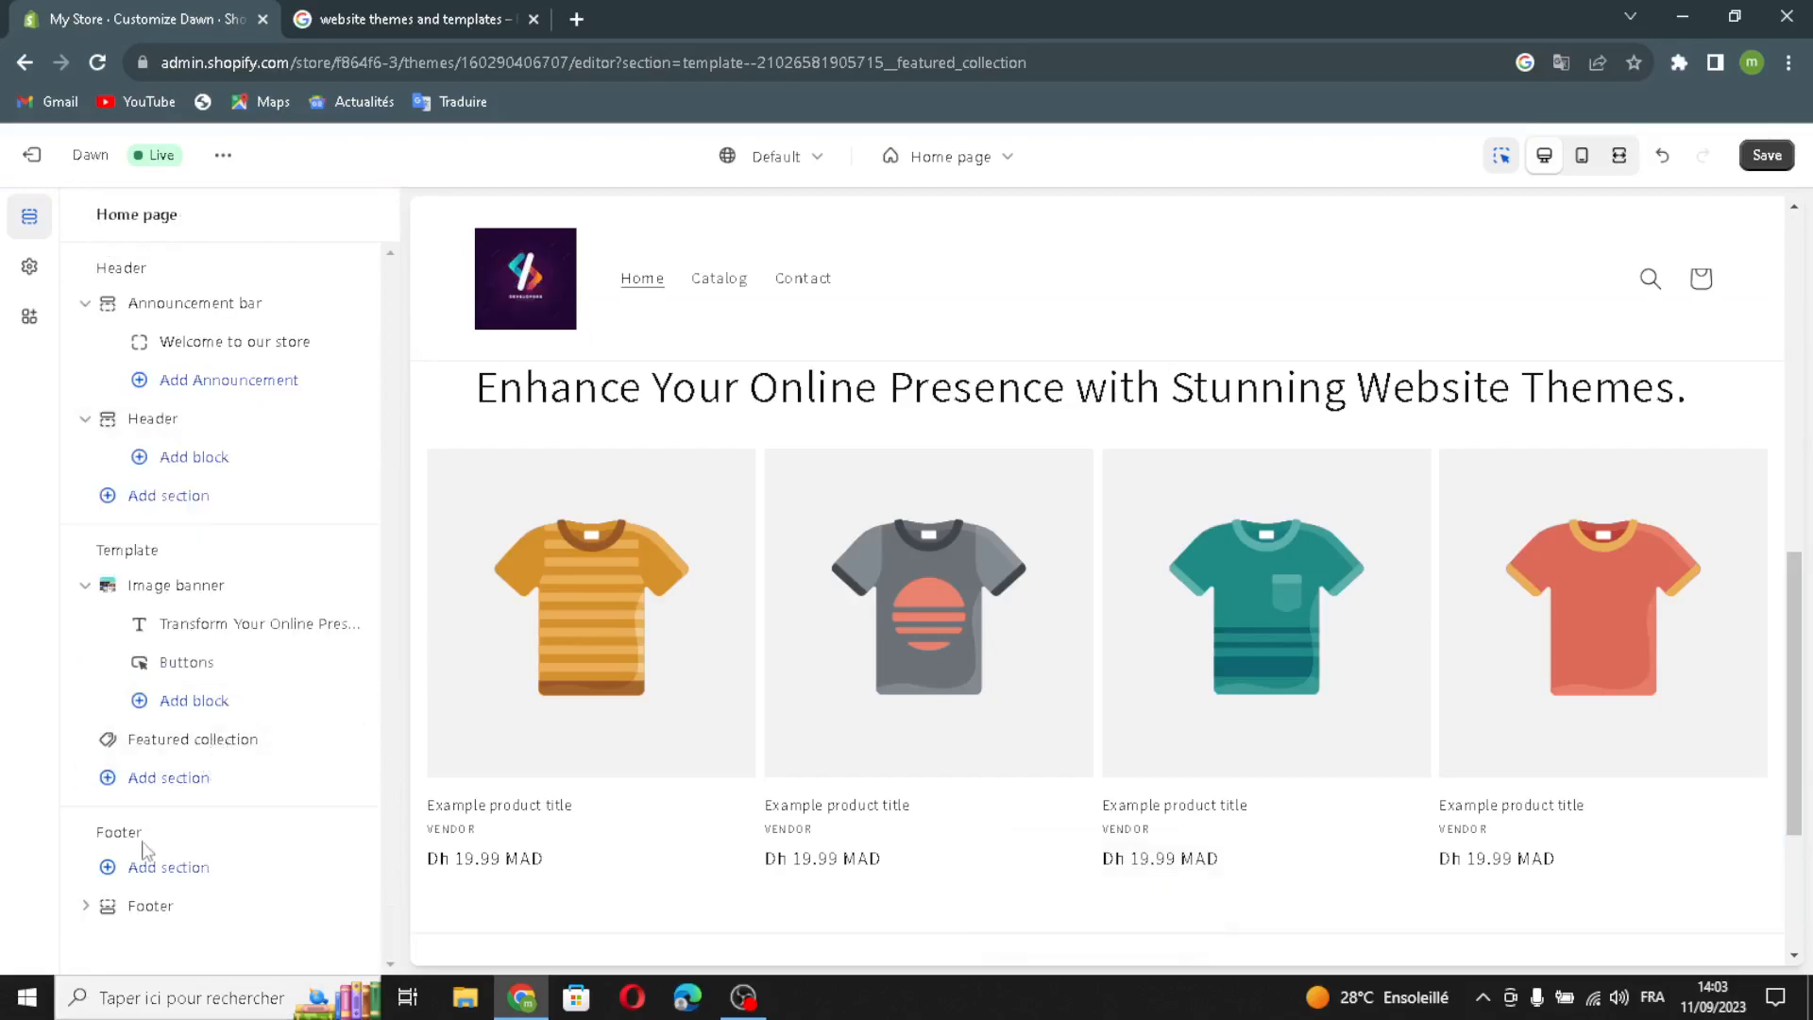
- Dismiss the section picker, then review the footer's colour scheme and toggle its email signup
click(134, 796)
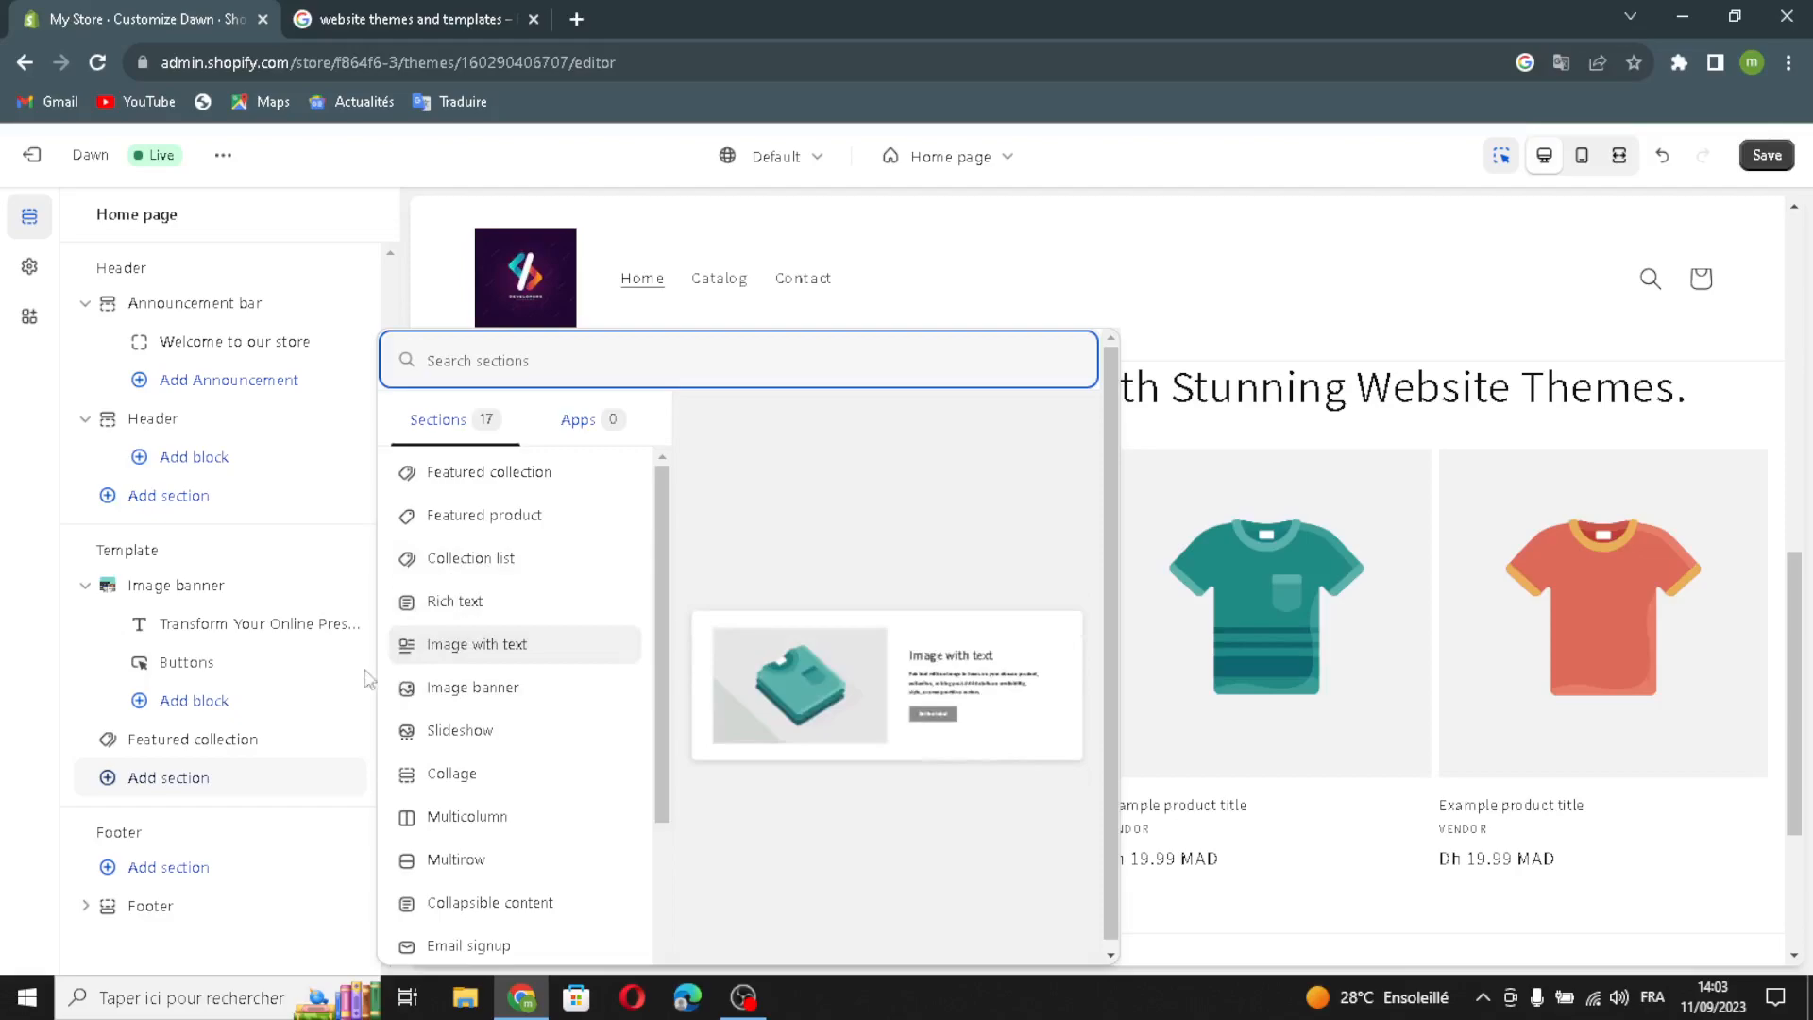
click(337, 229)
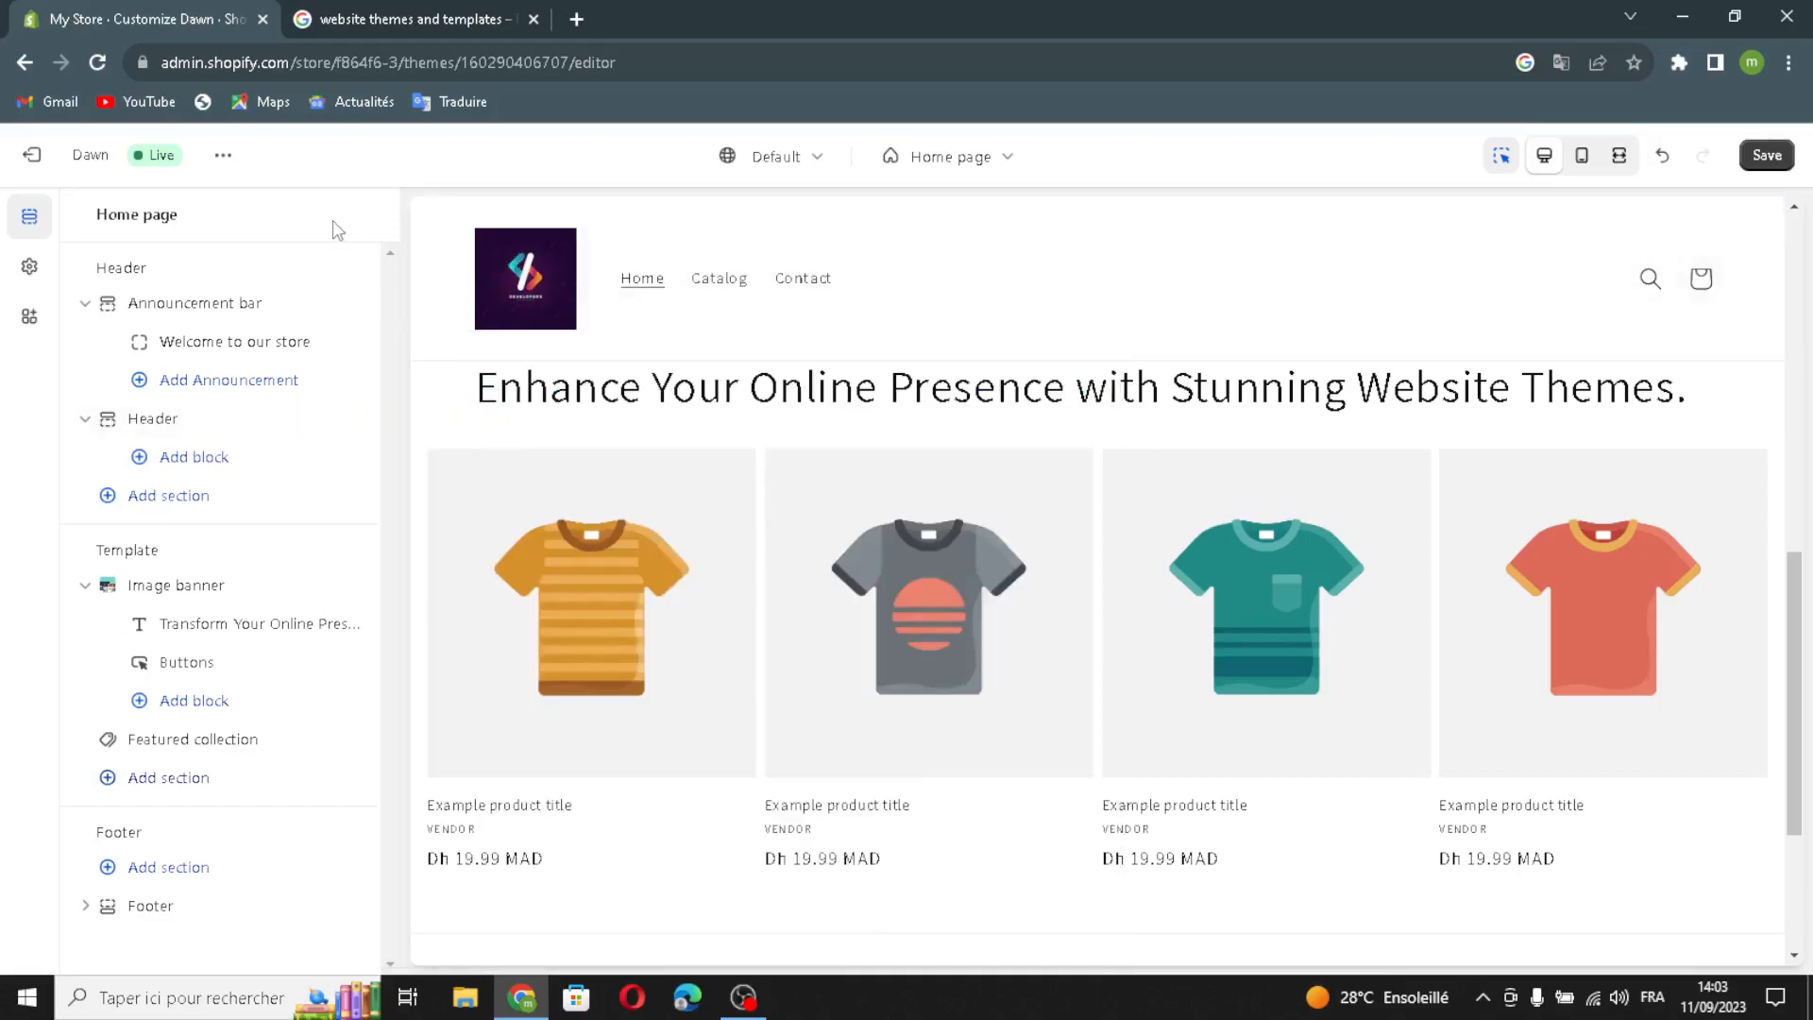
click(166, 907)
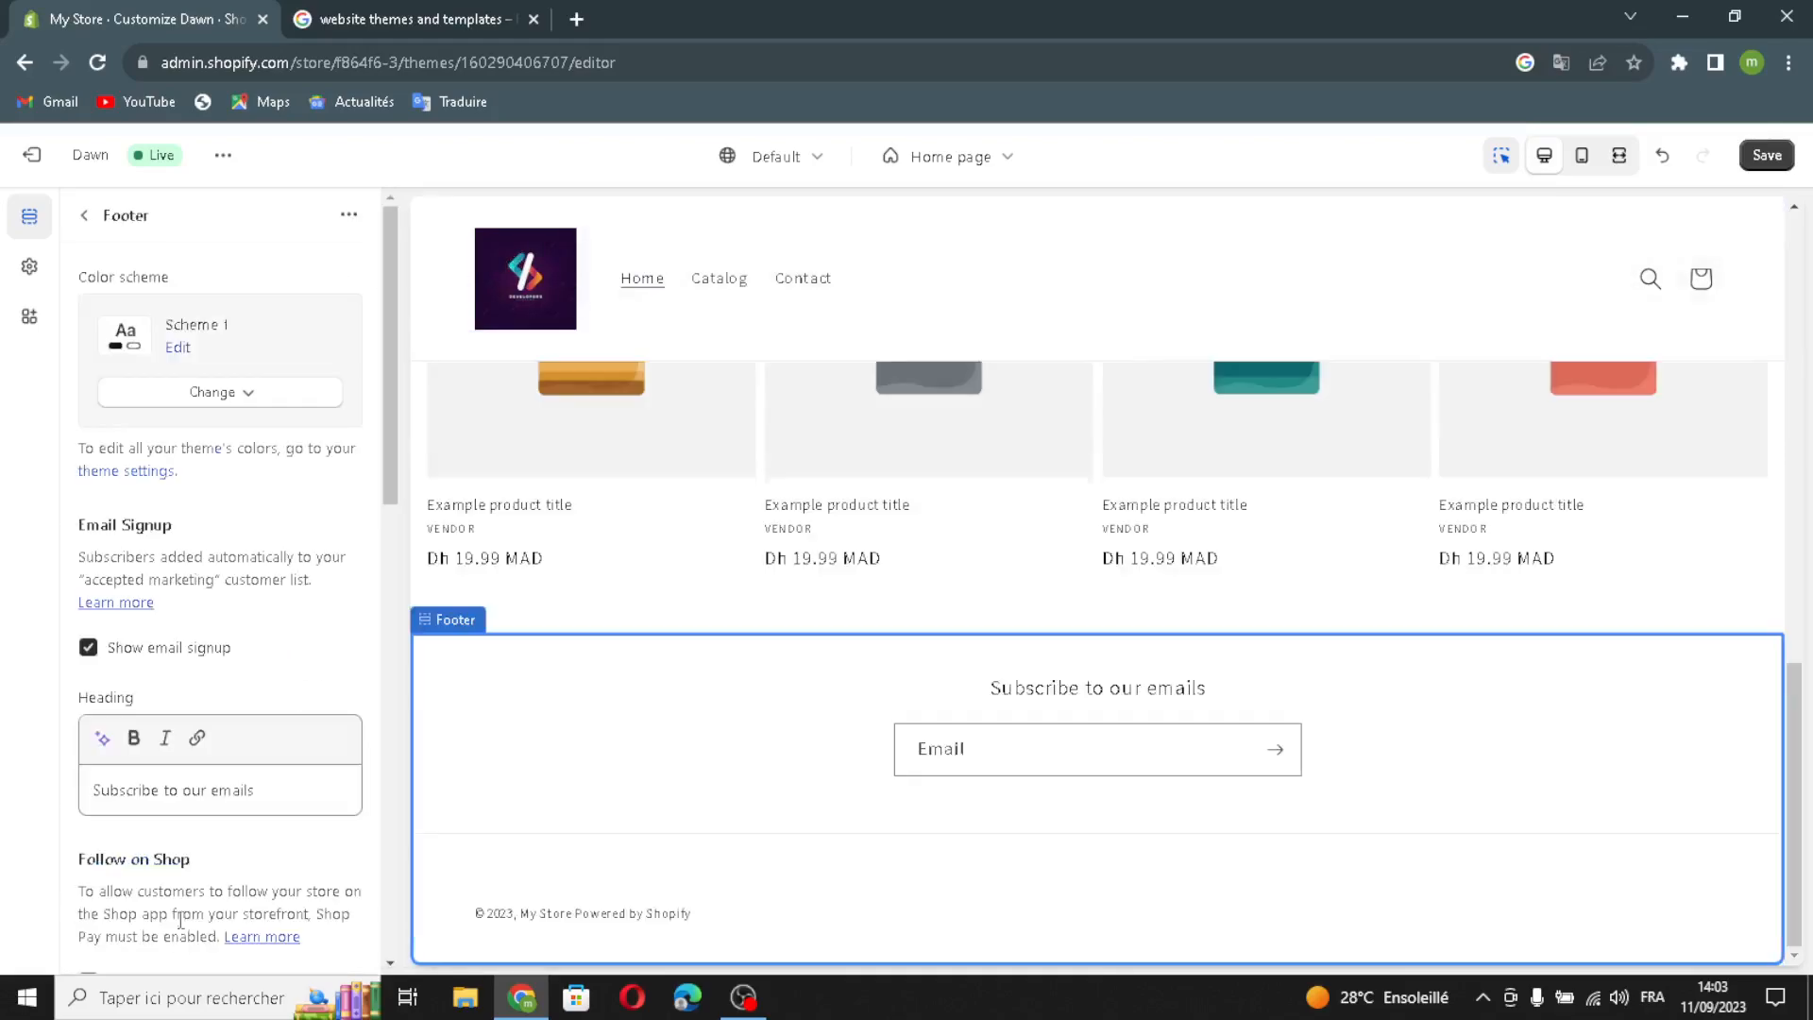
click(154, 400)
click(154, 400)
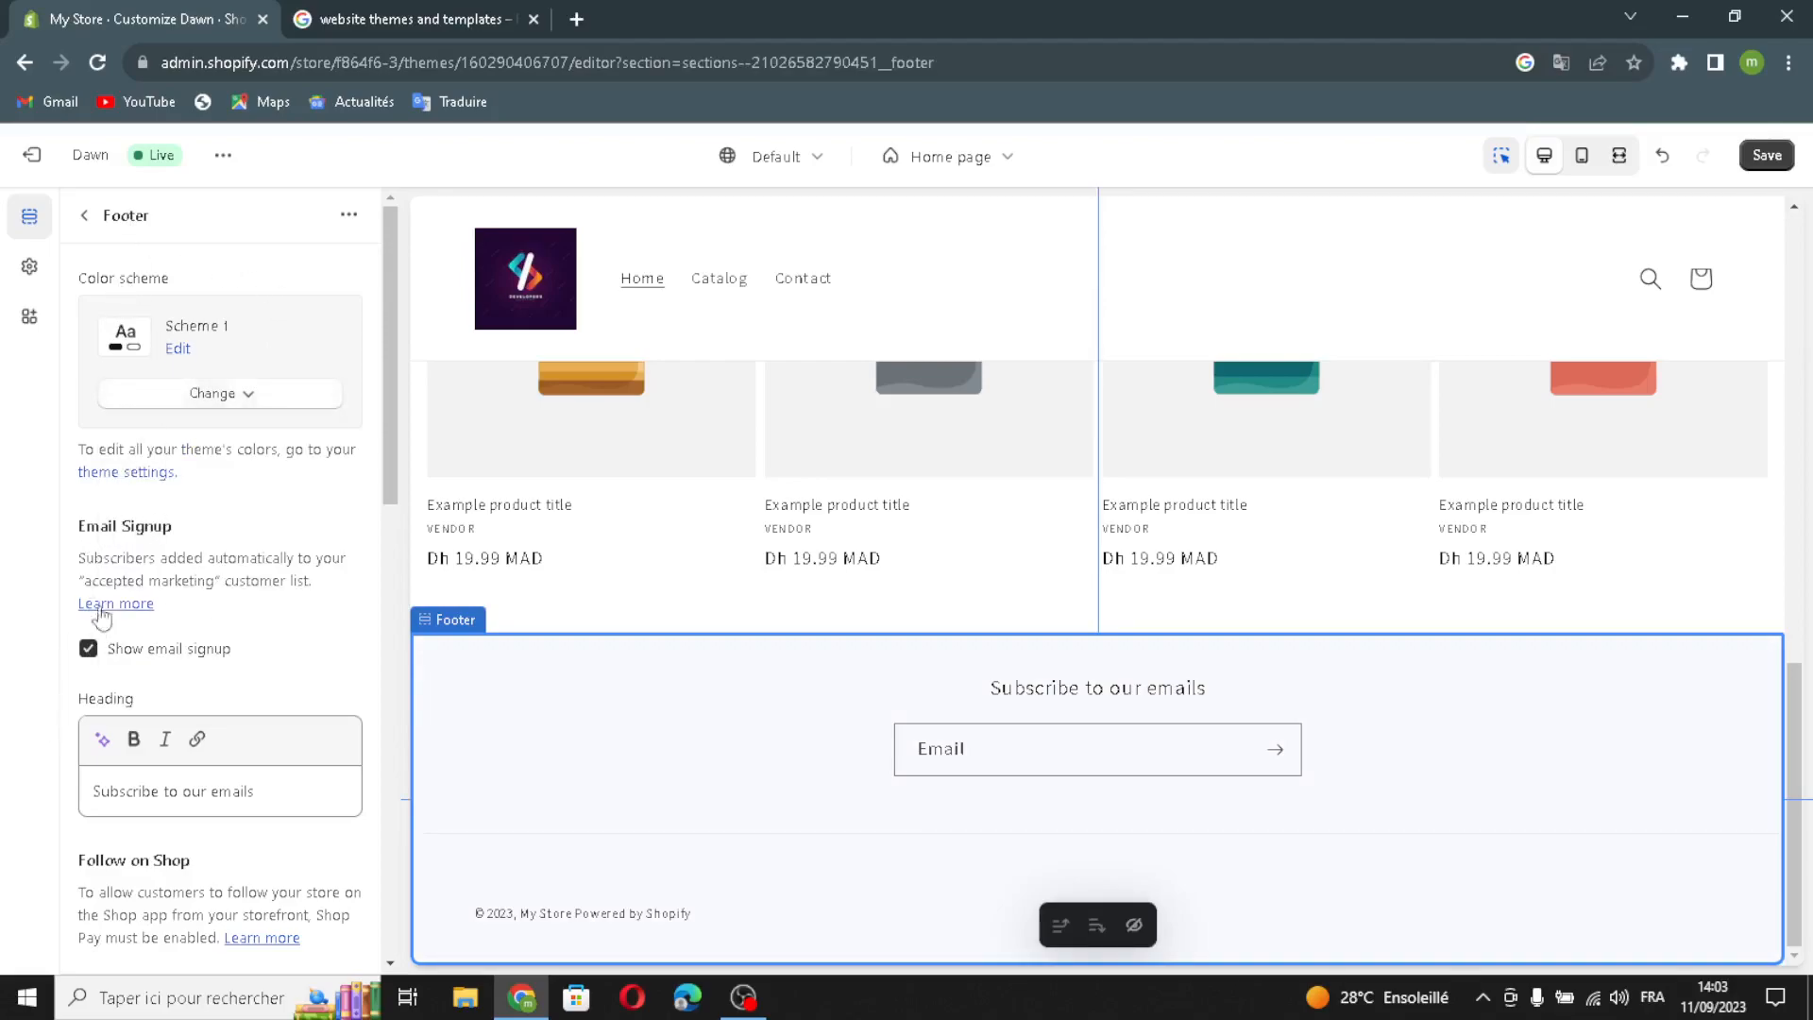
click(89, 649)
click(89, 648)
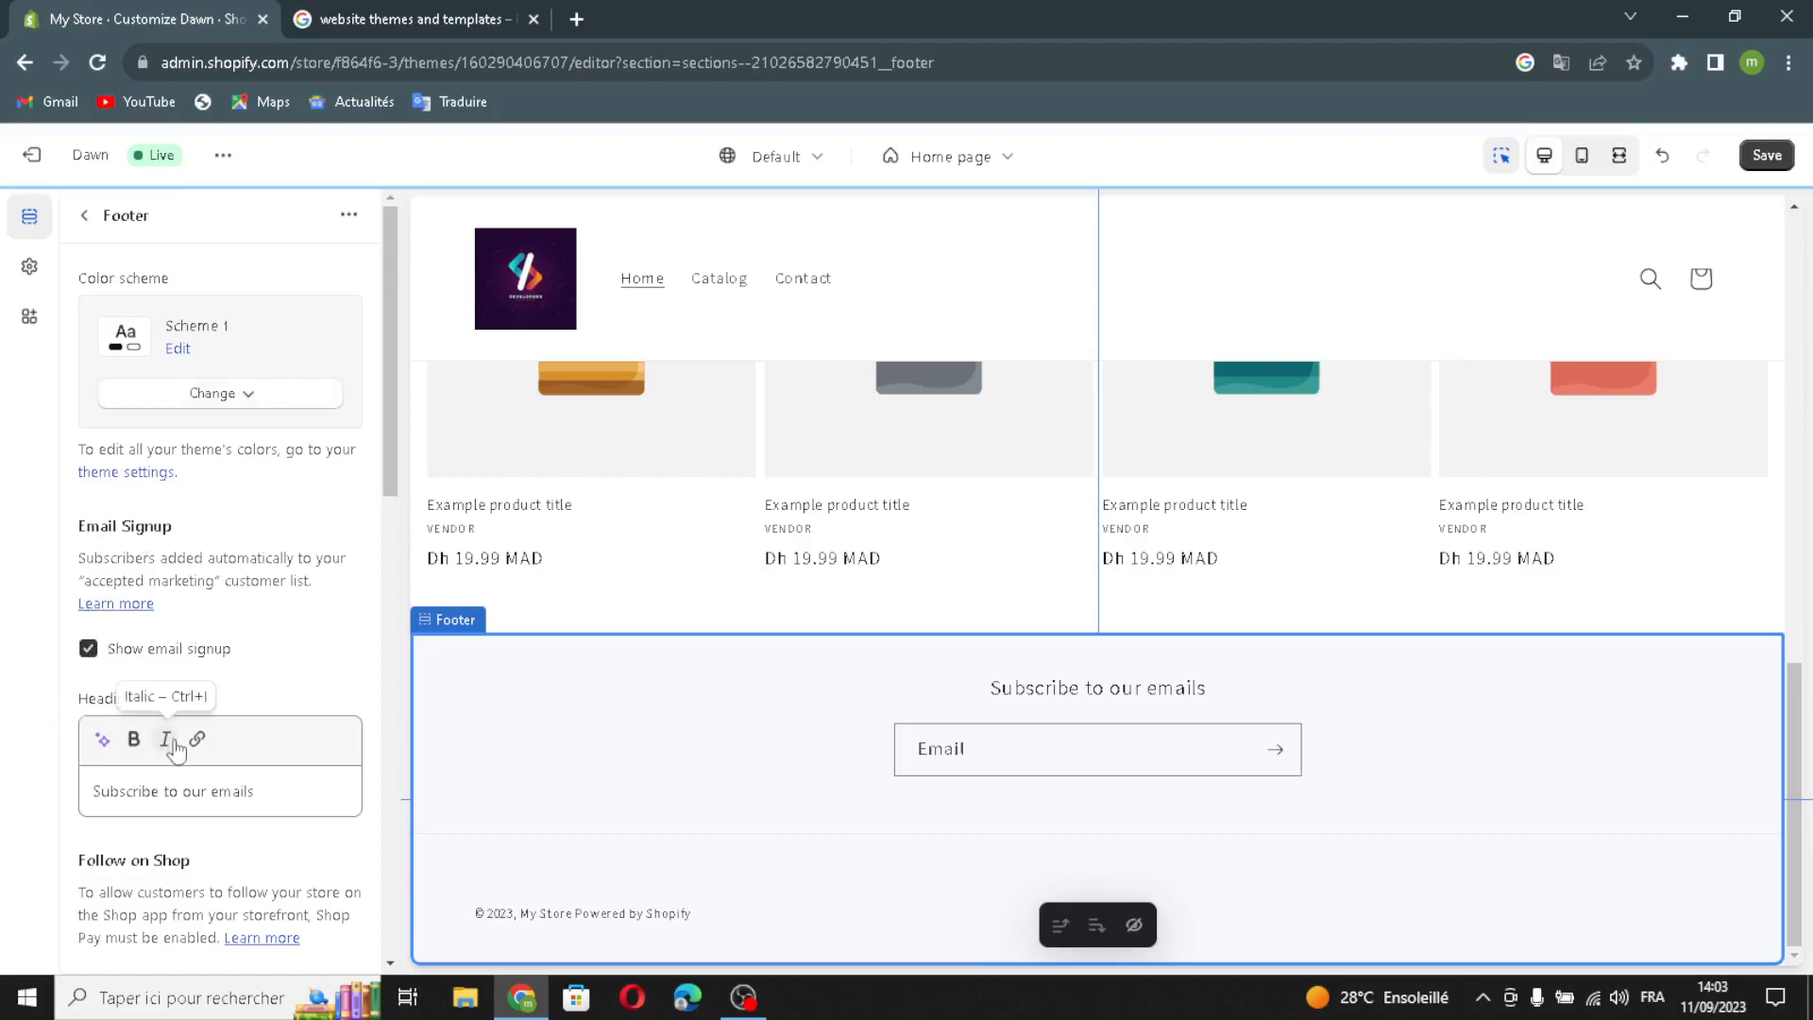
- Save the theme changes and exit the theme editor
scroll(151, 722, down, 1)
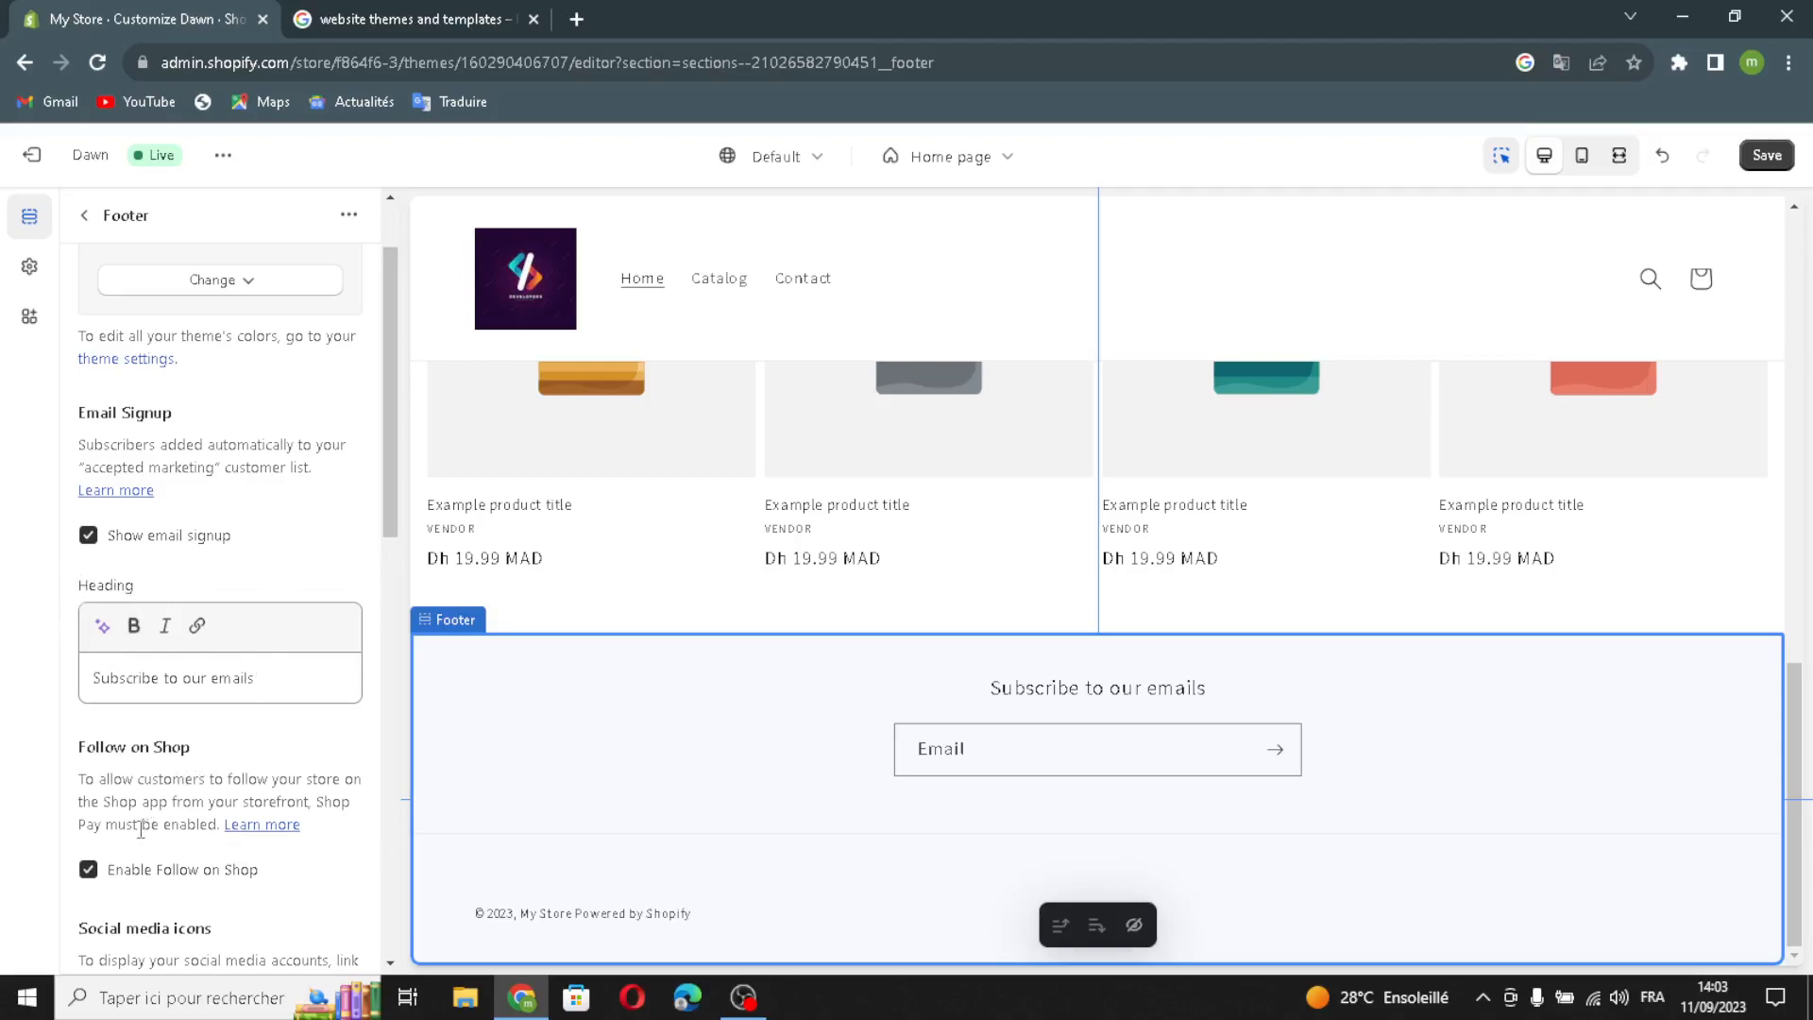
scroll(113, 855, down, 1)
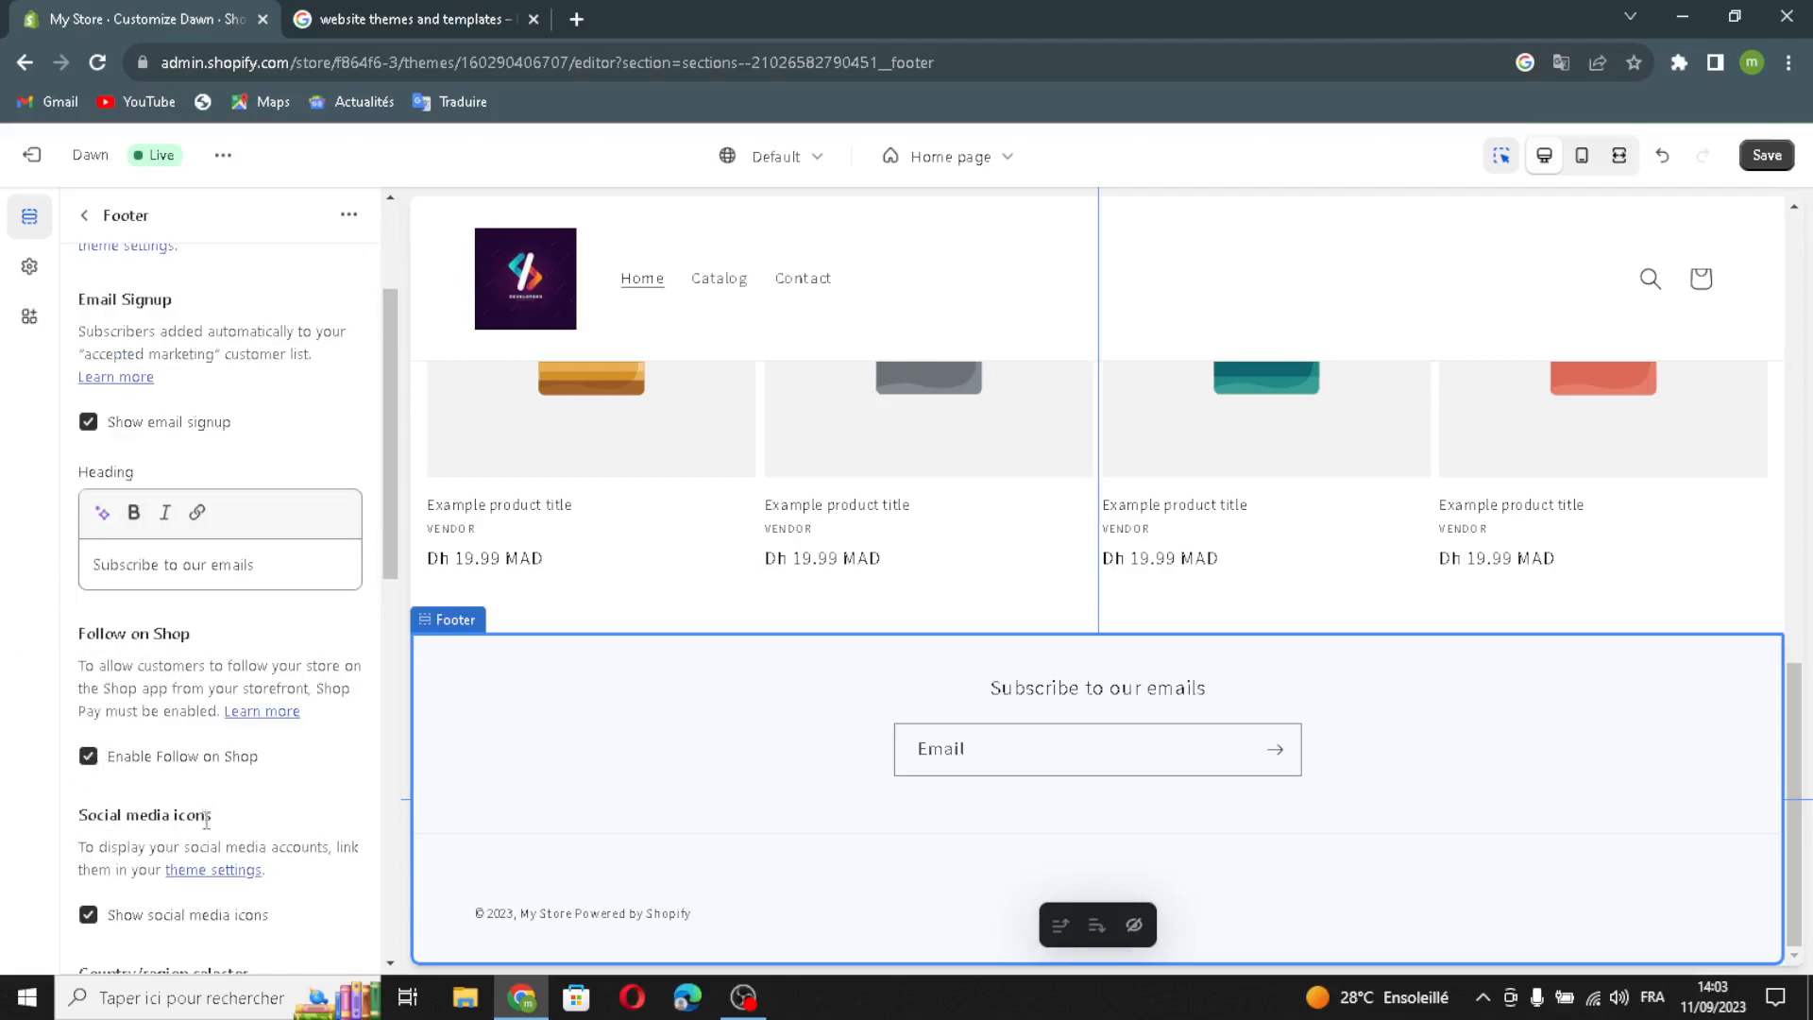
scroll(205, 818, up, 2)
scroll(676, 641, up, 10)
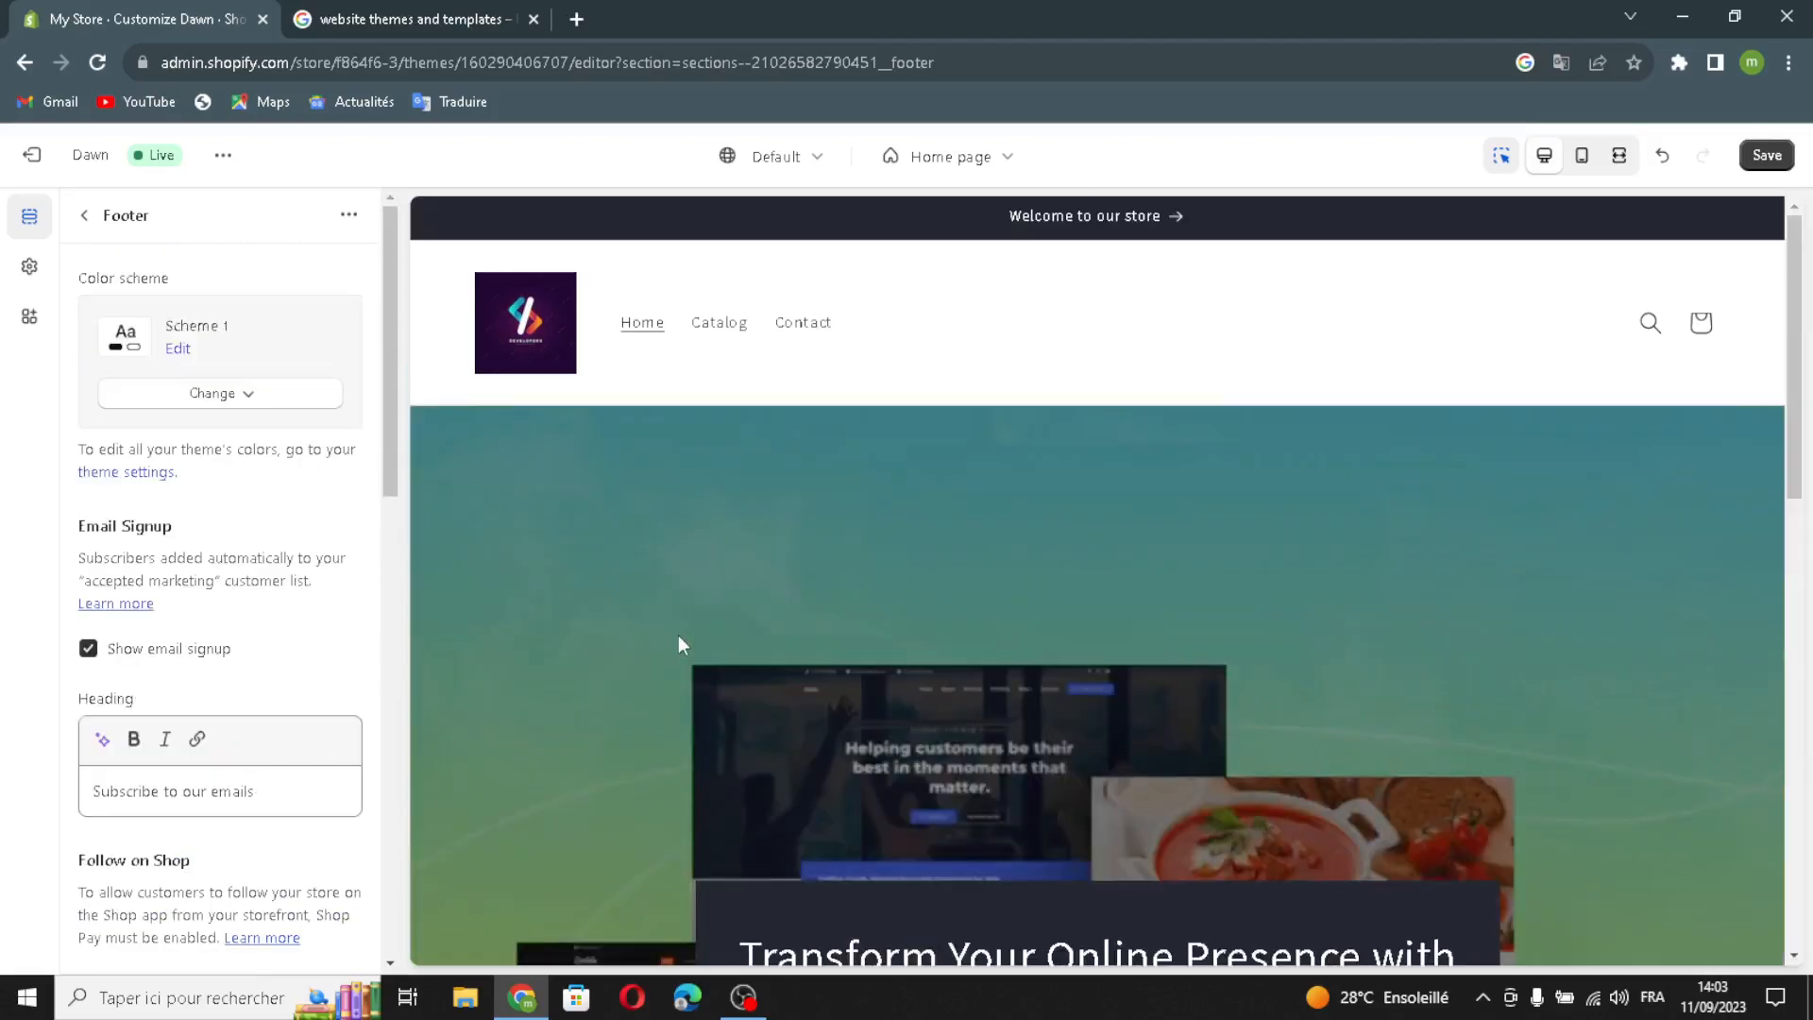
scroll(679, 635, down, 4)
scroll(678, 635, up, 4)
click(1767, 155)
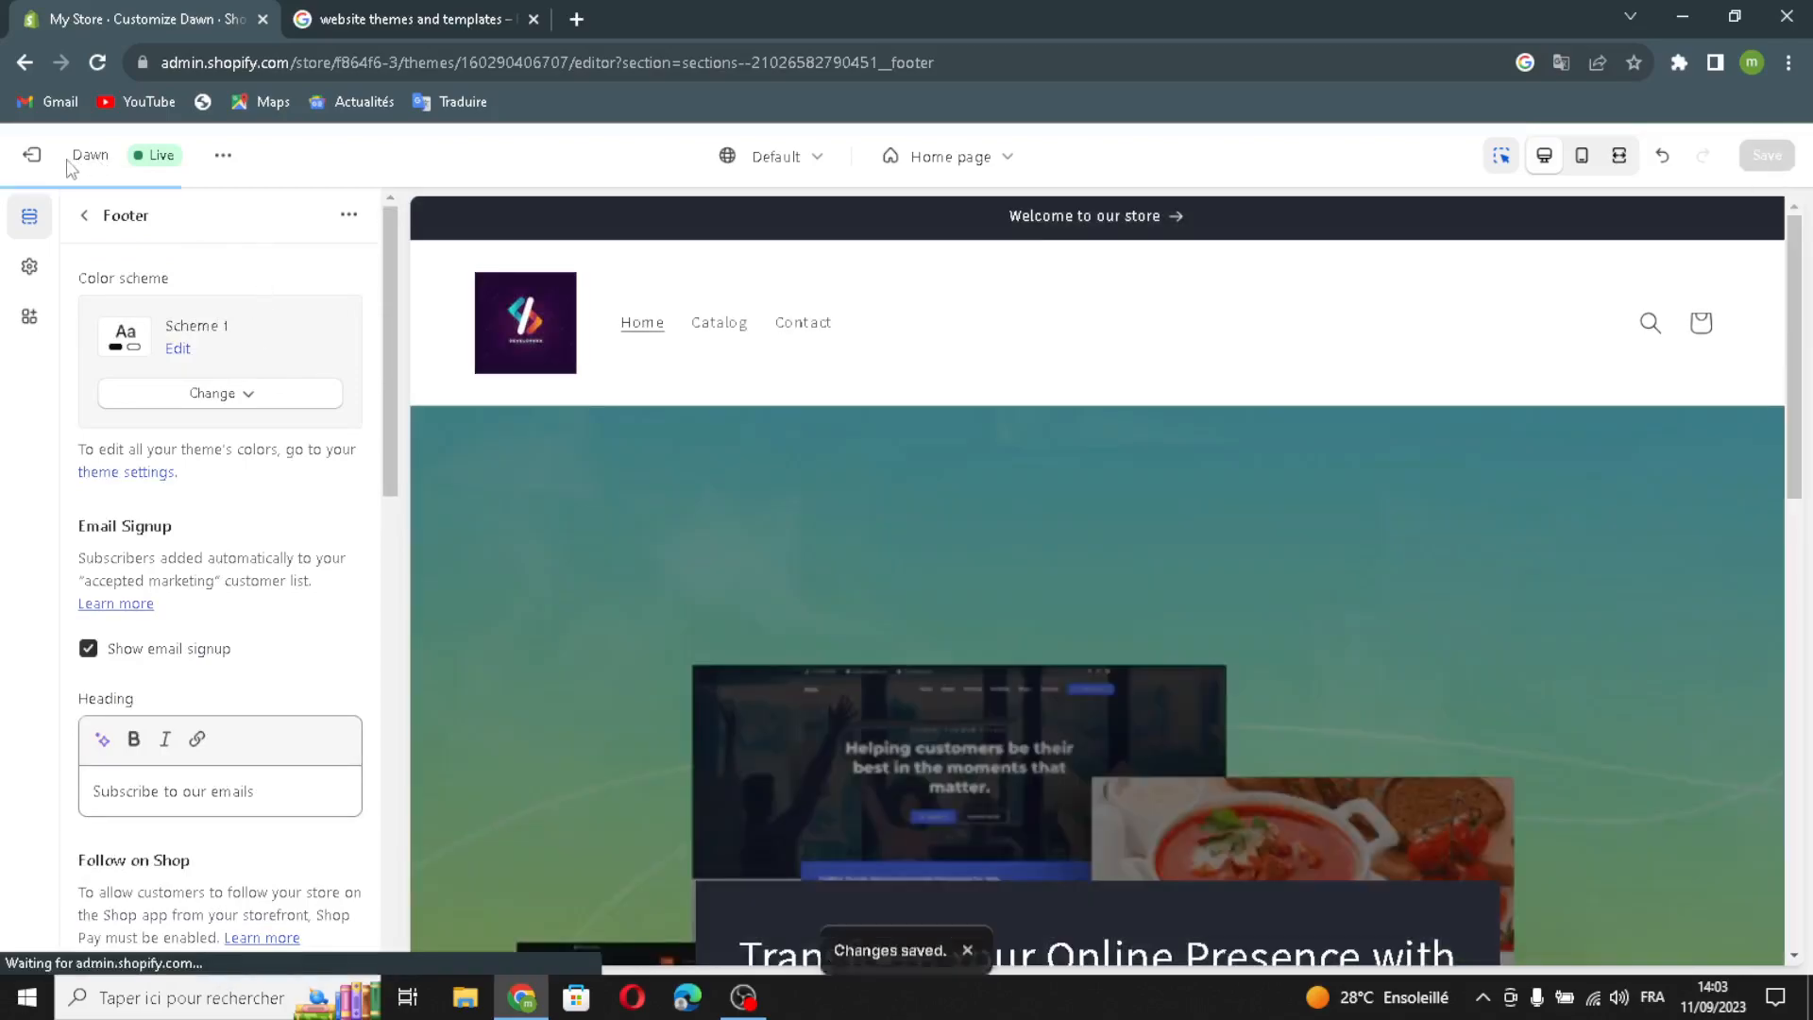
click(32, 157)
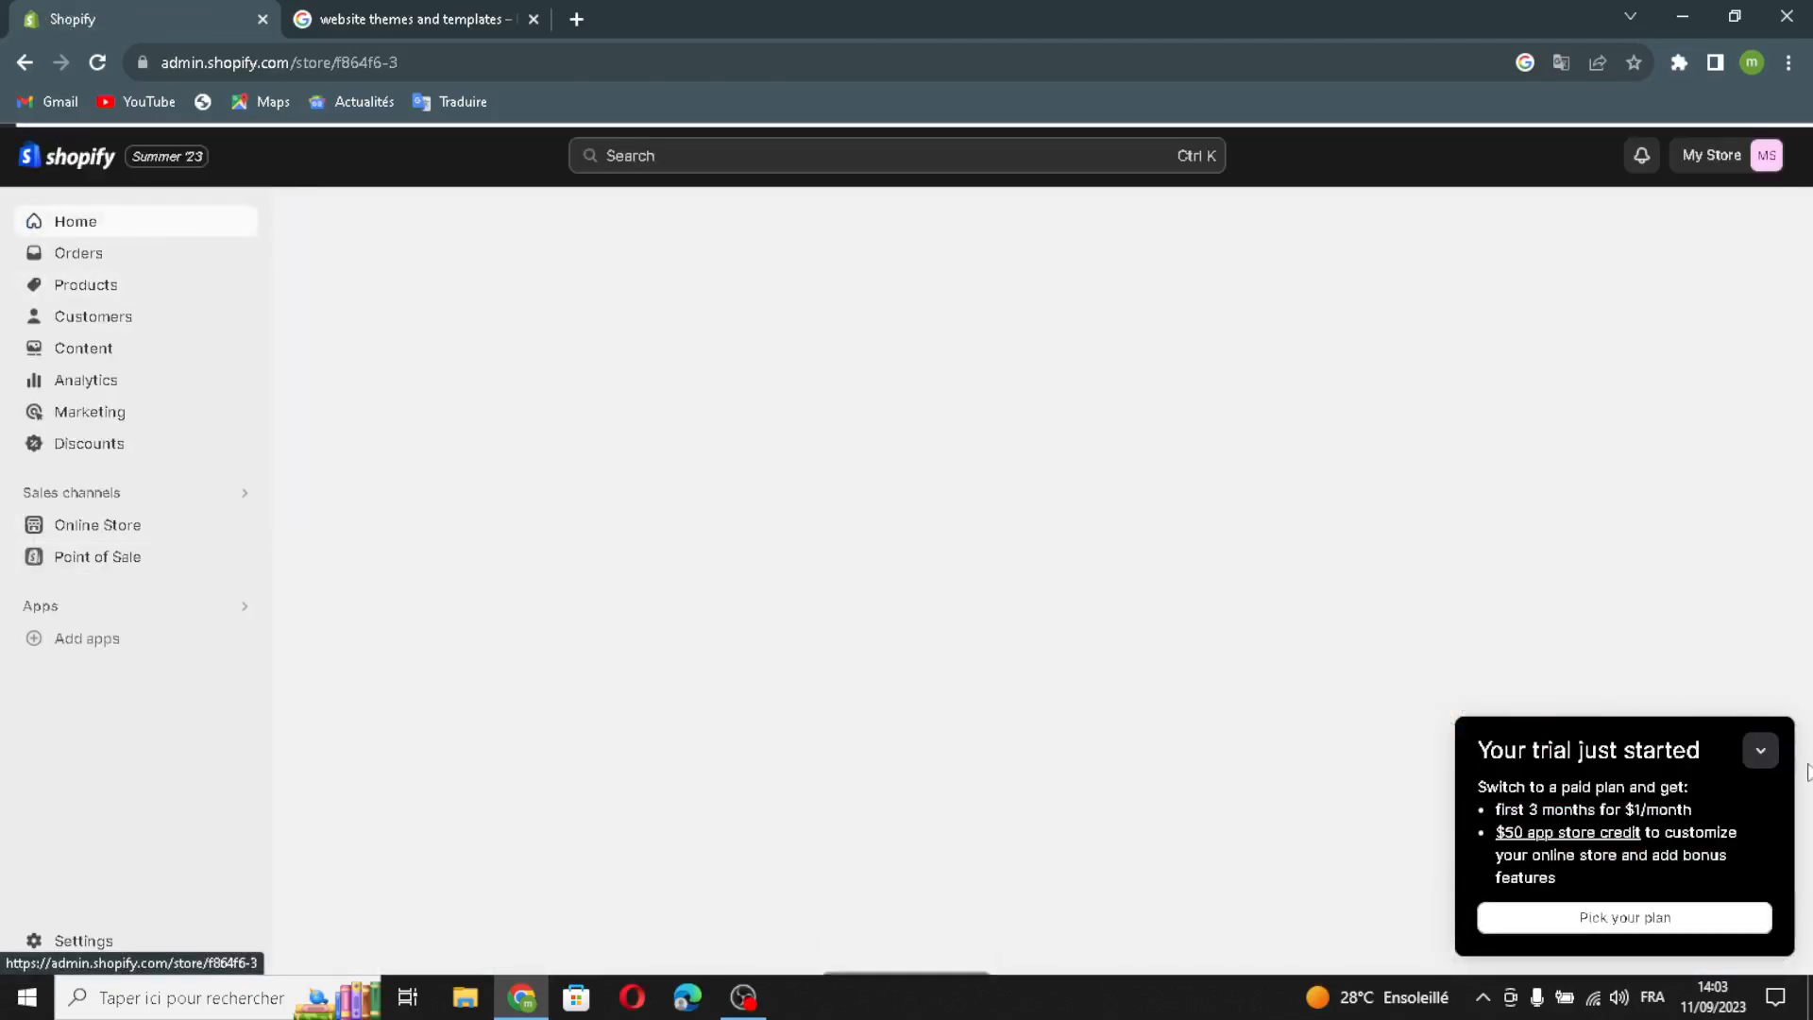
- Mark the first product, custom domain and sharing details setup tasks as done
click(1773, 754)
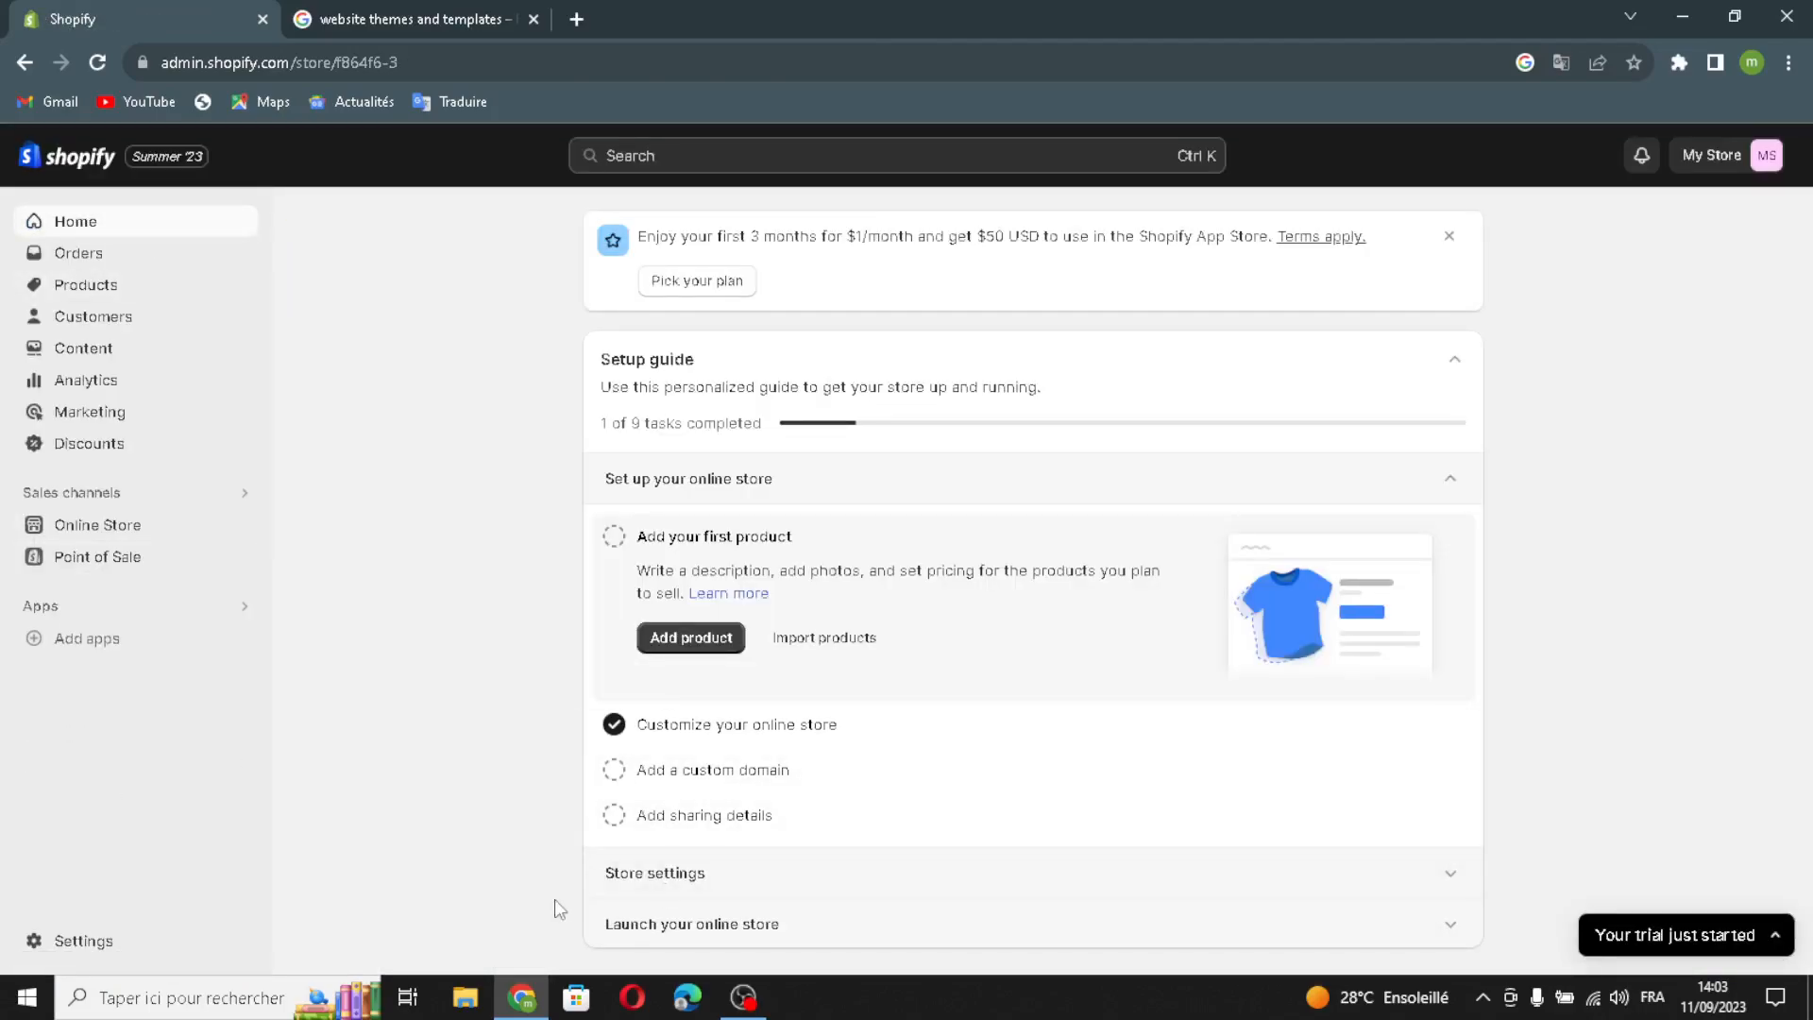
click(617, 538)
click(613, 772)
click(614, 817)
- Rename the store to ThemeTrove in Store settings and save
click(660, 883)
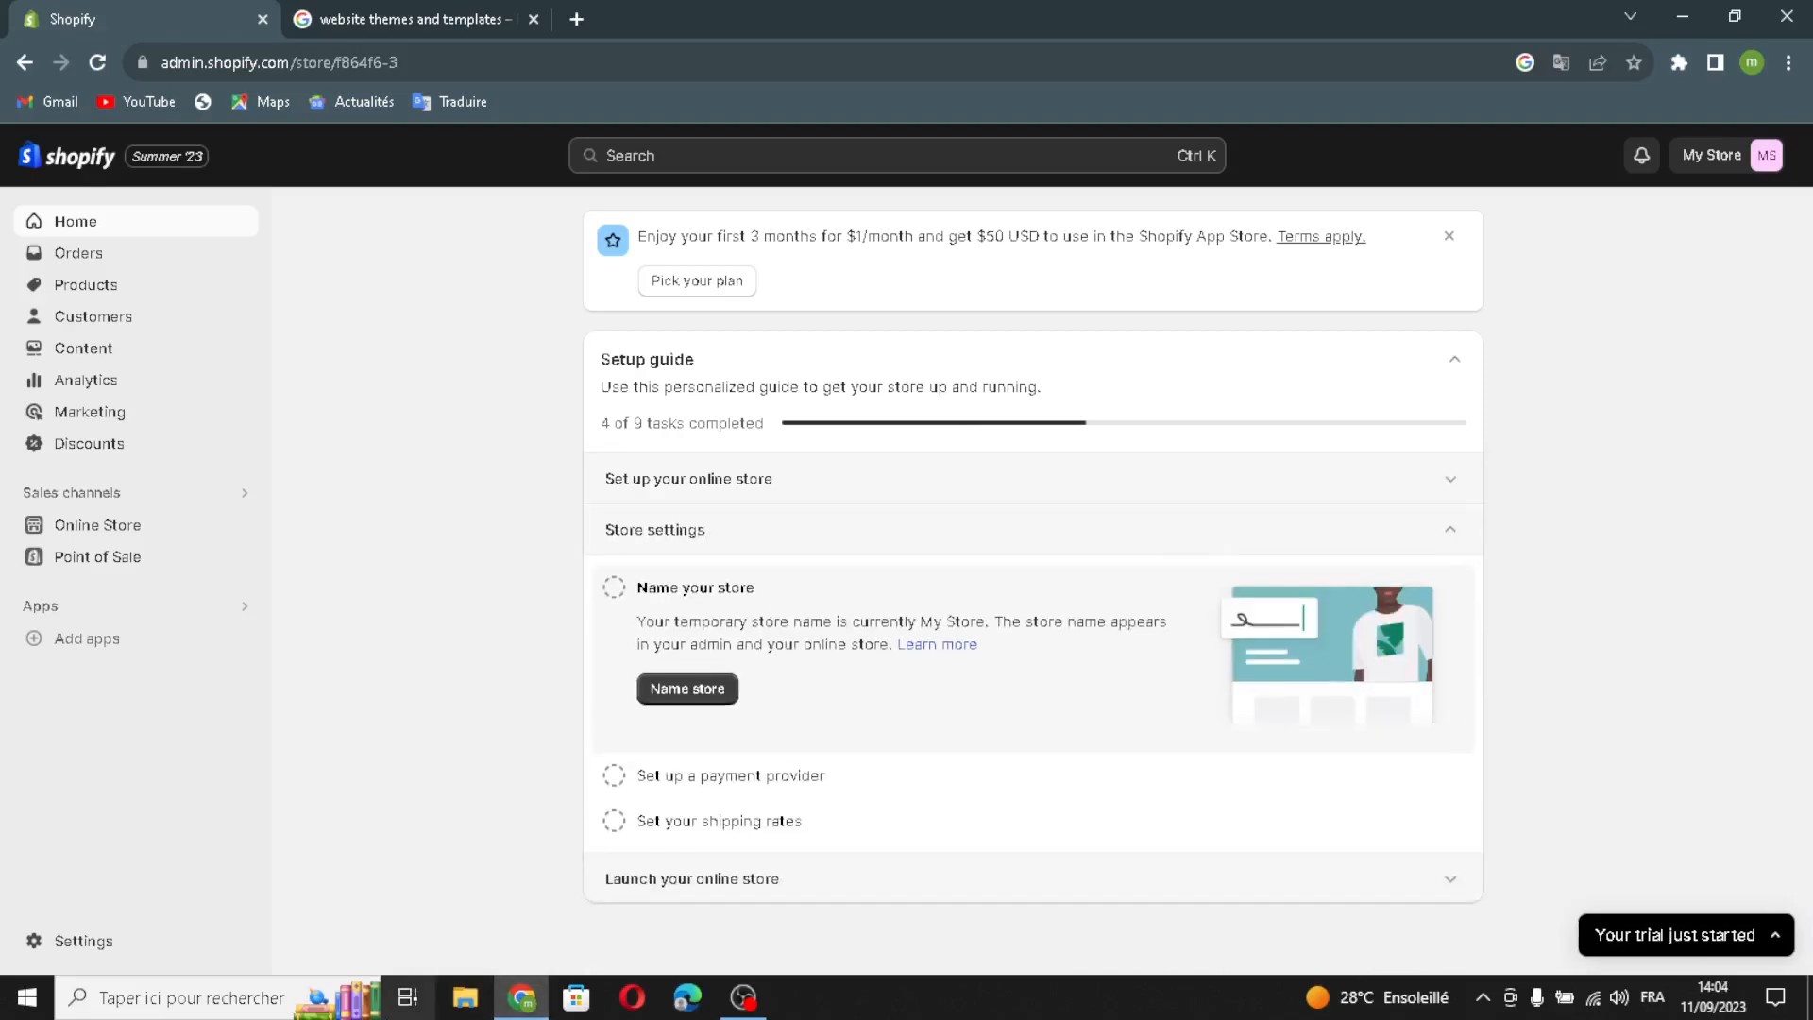
click(697, 692)
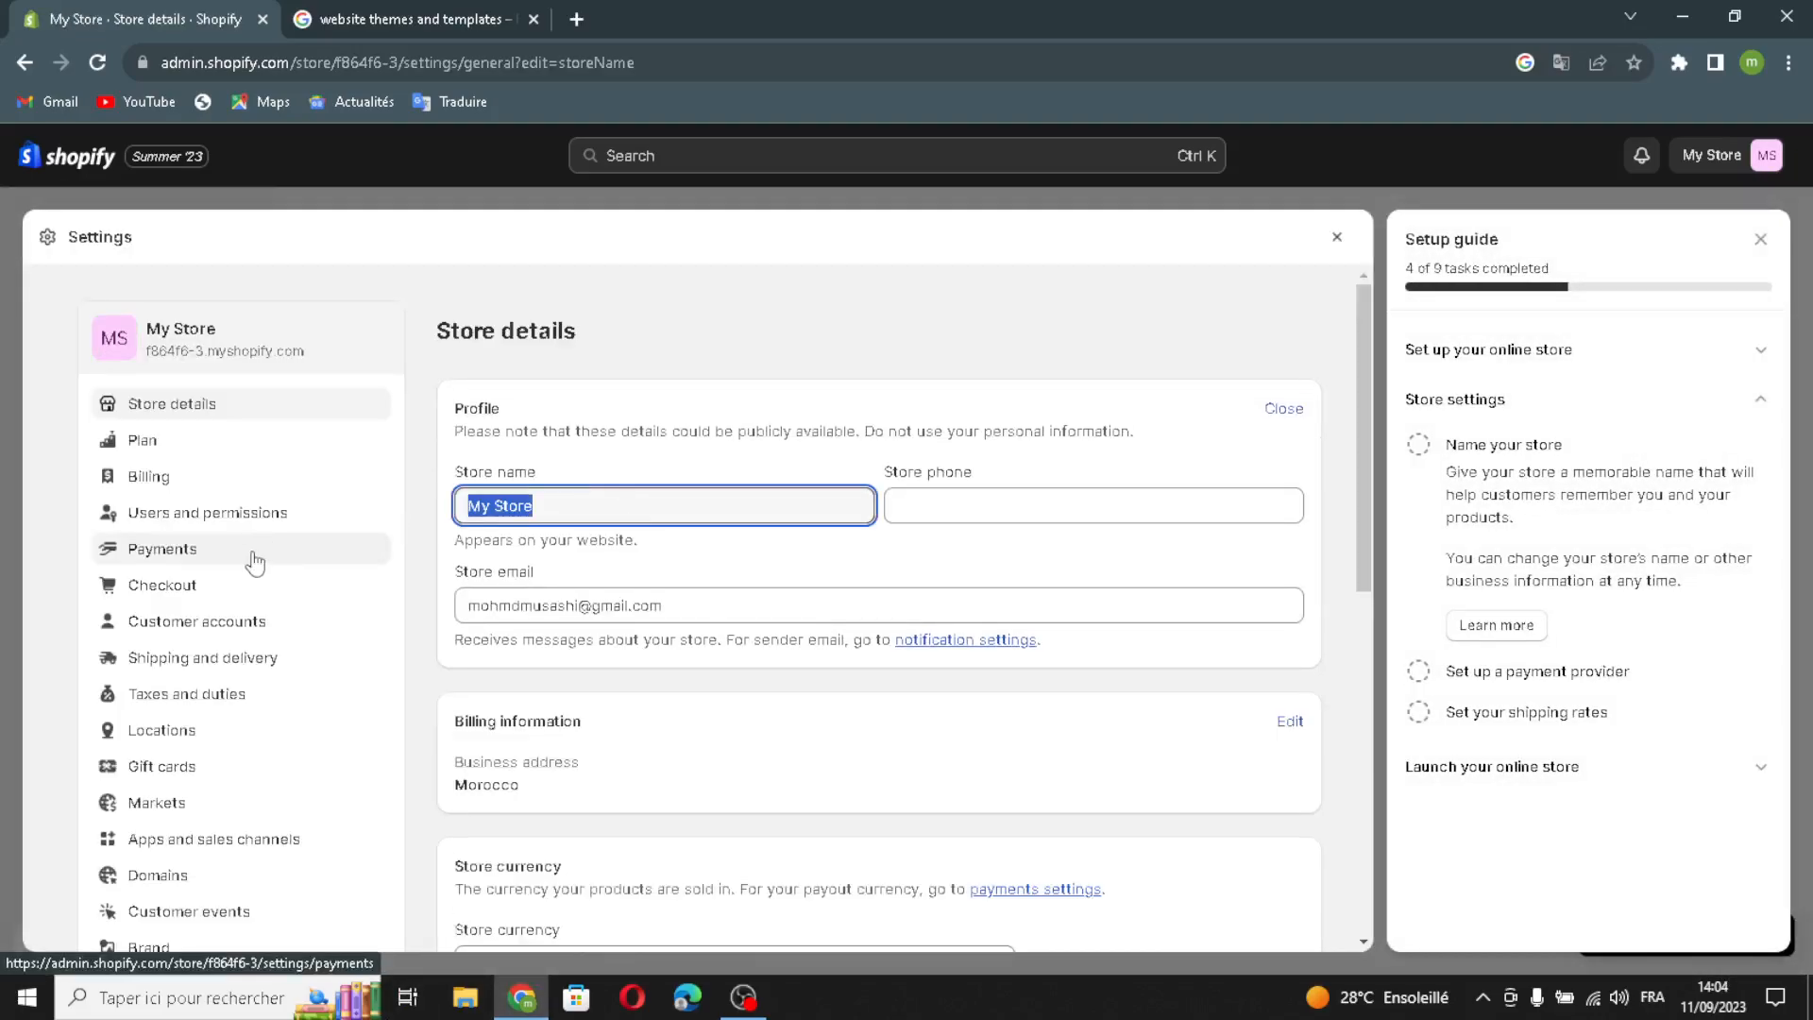
text(ThemeTrove)
click(956, 515)
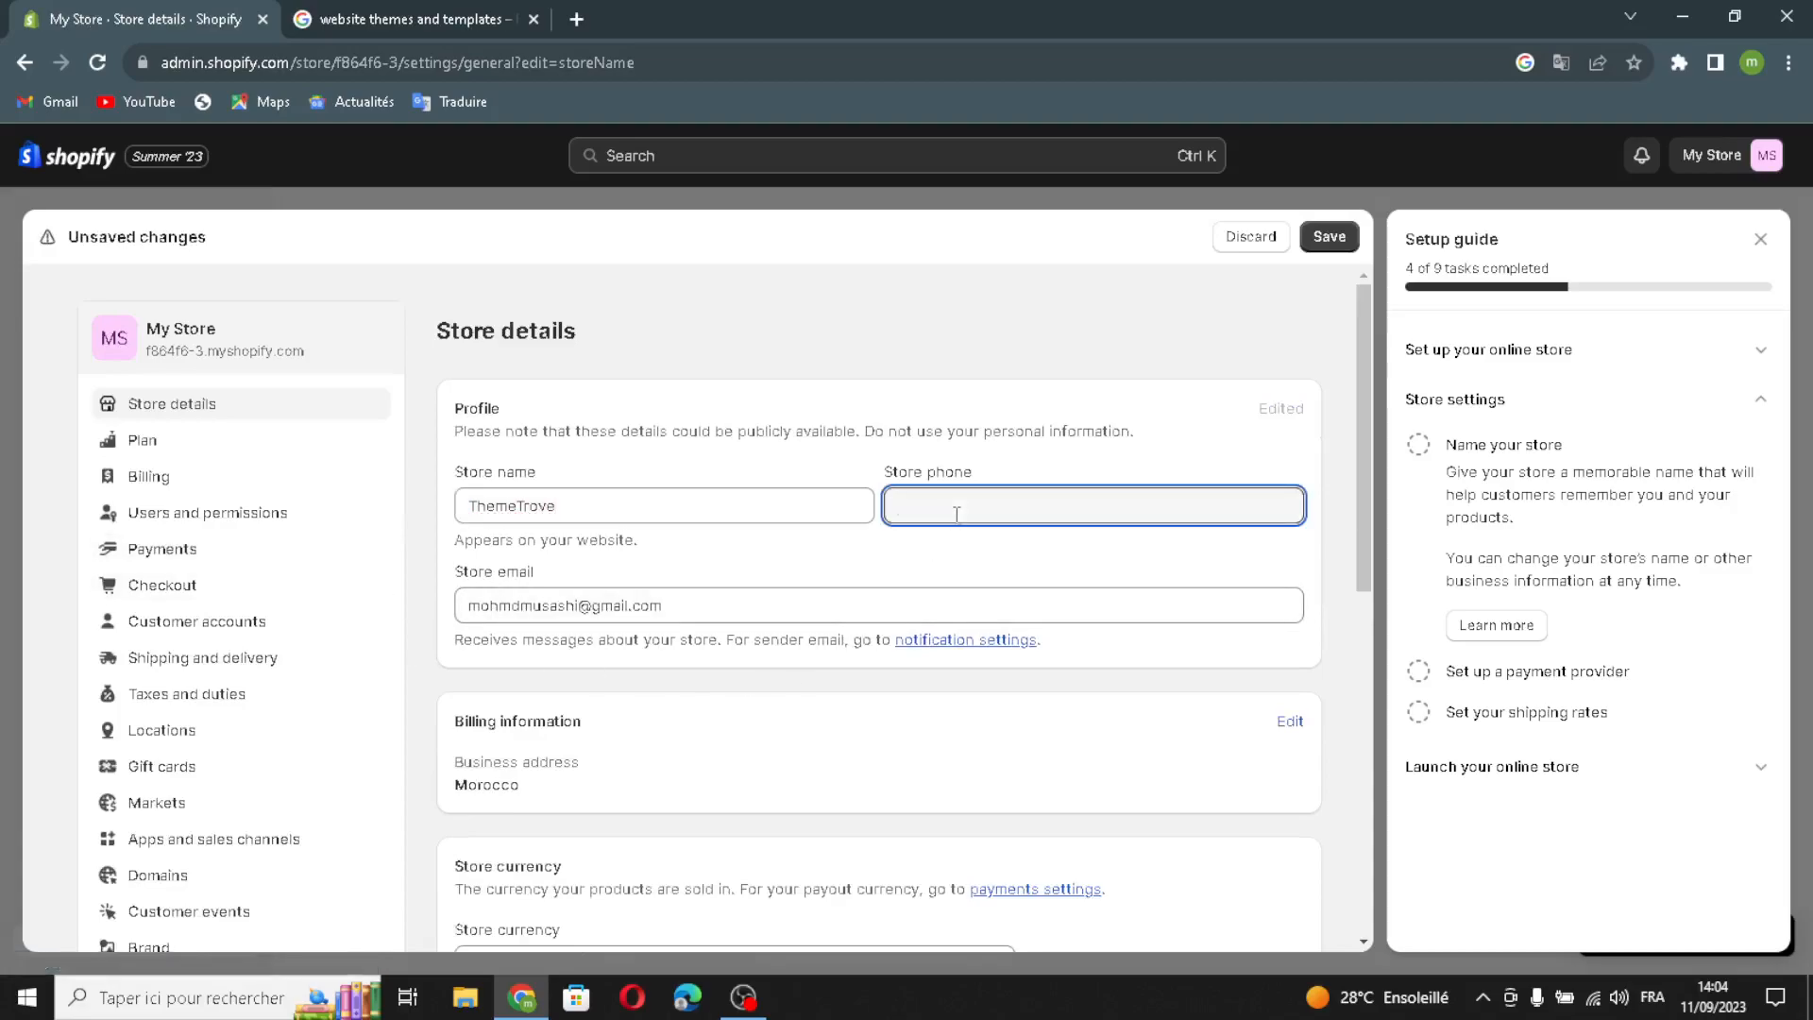
mouse_move(728, 606)
mouse_down()
mouse_move(531, 610)
mouse_move(713, 621)
mouse_up()
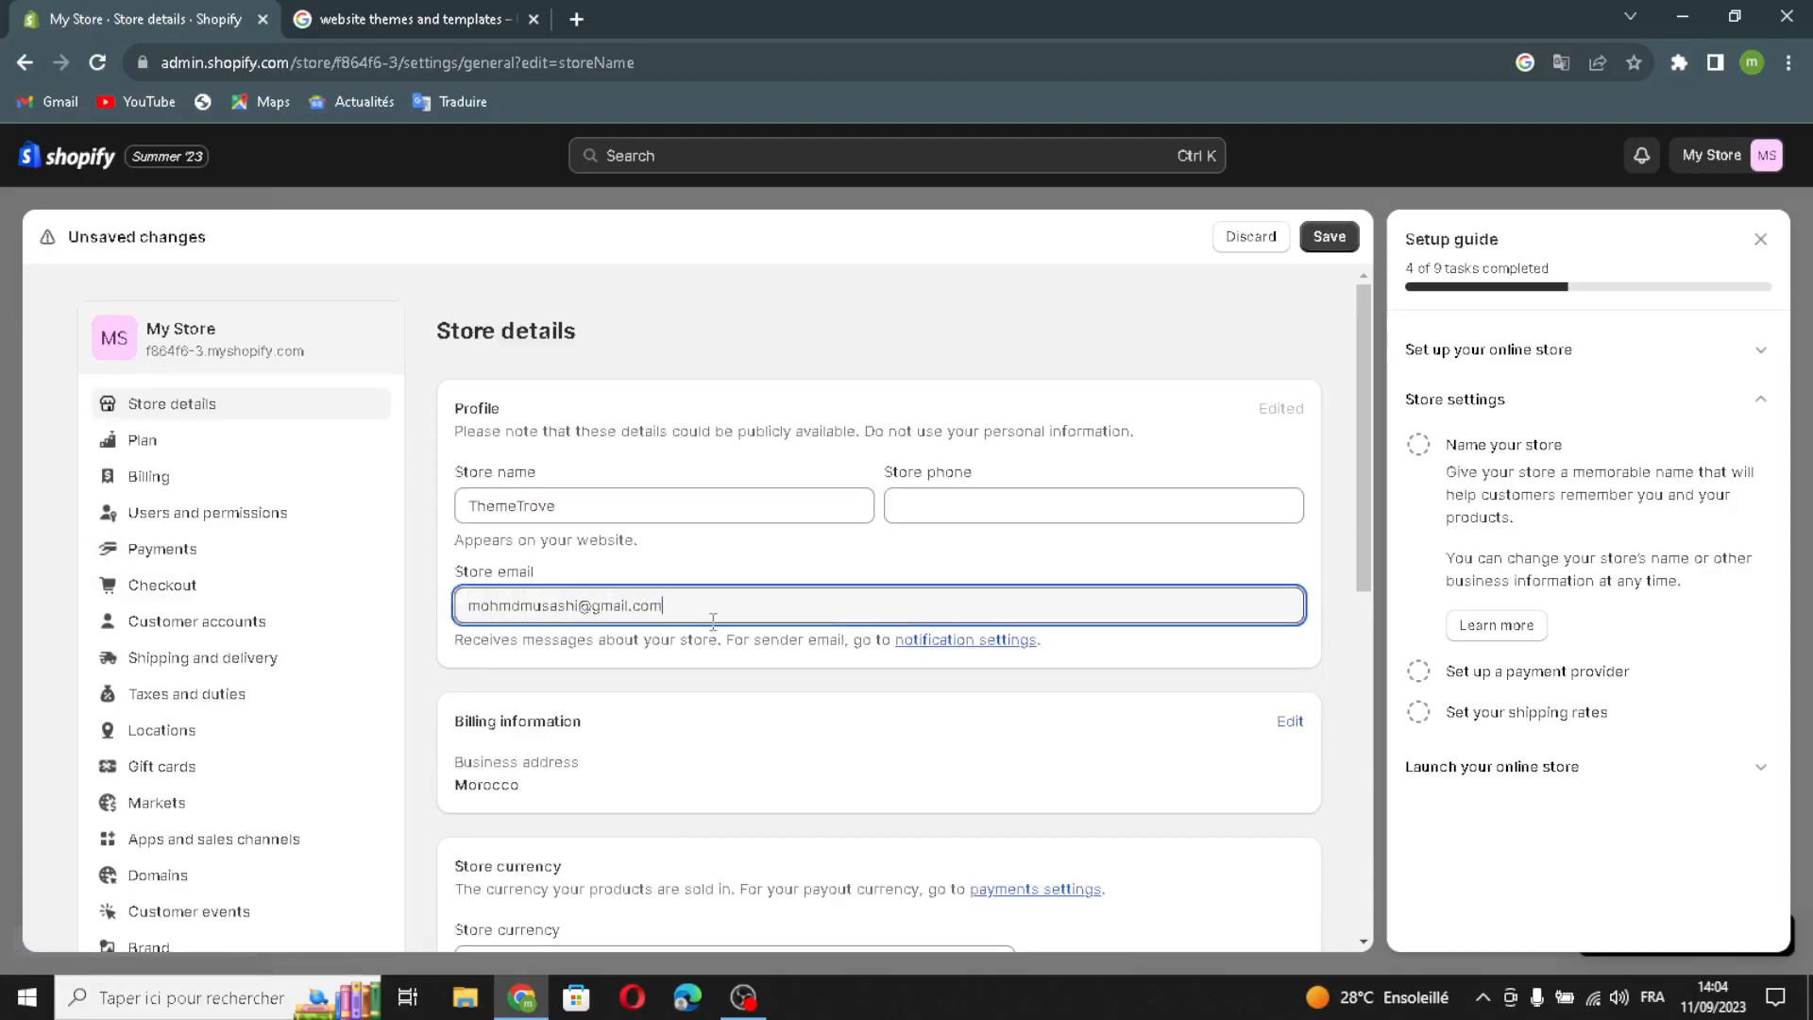
click(1329, 248)
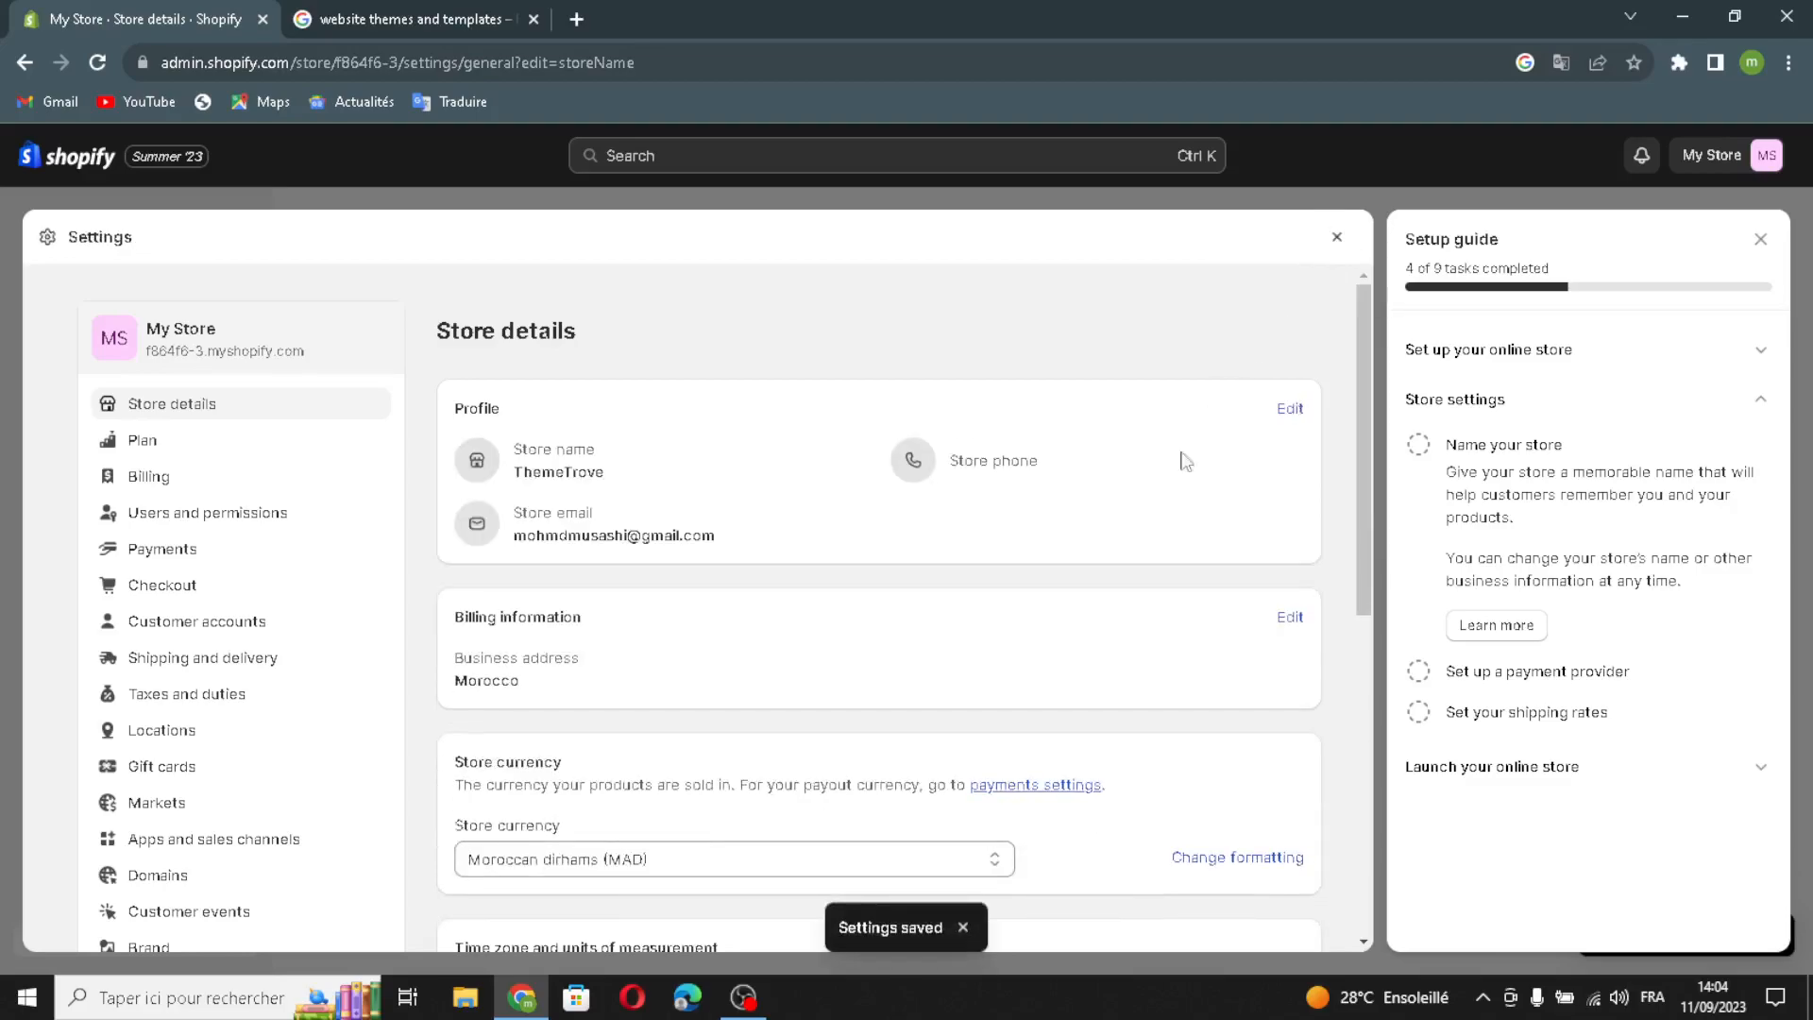
click(1337, 238)
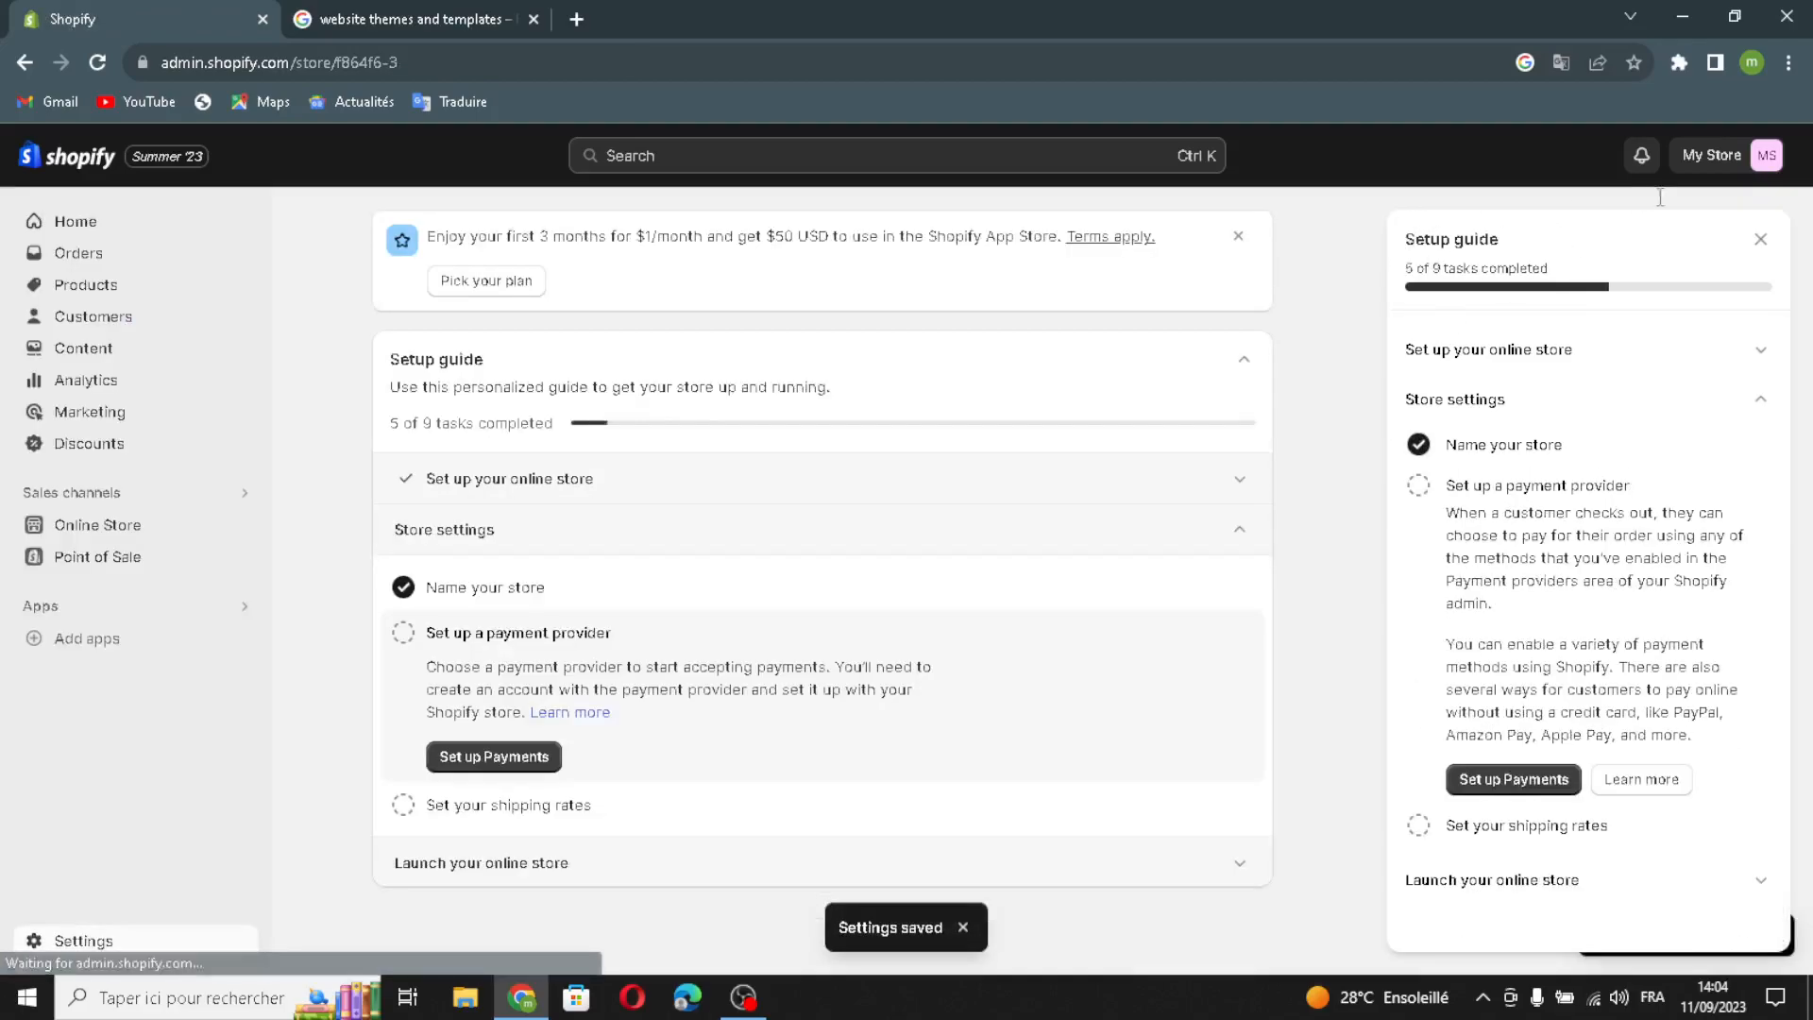
- Tick off the payment provider and shipping rates tasks in the setup guide
click(1772, 226)
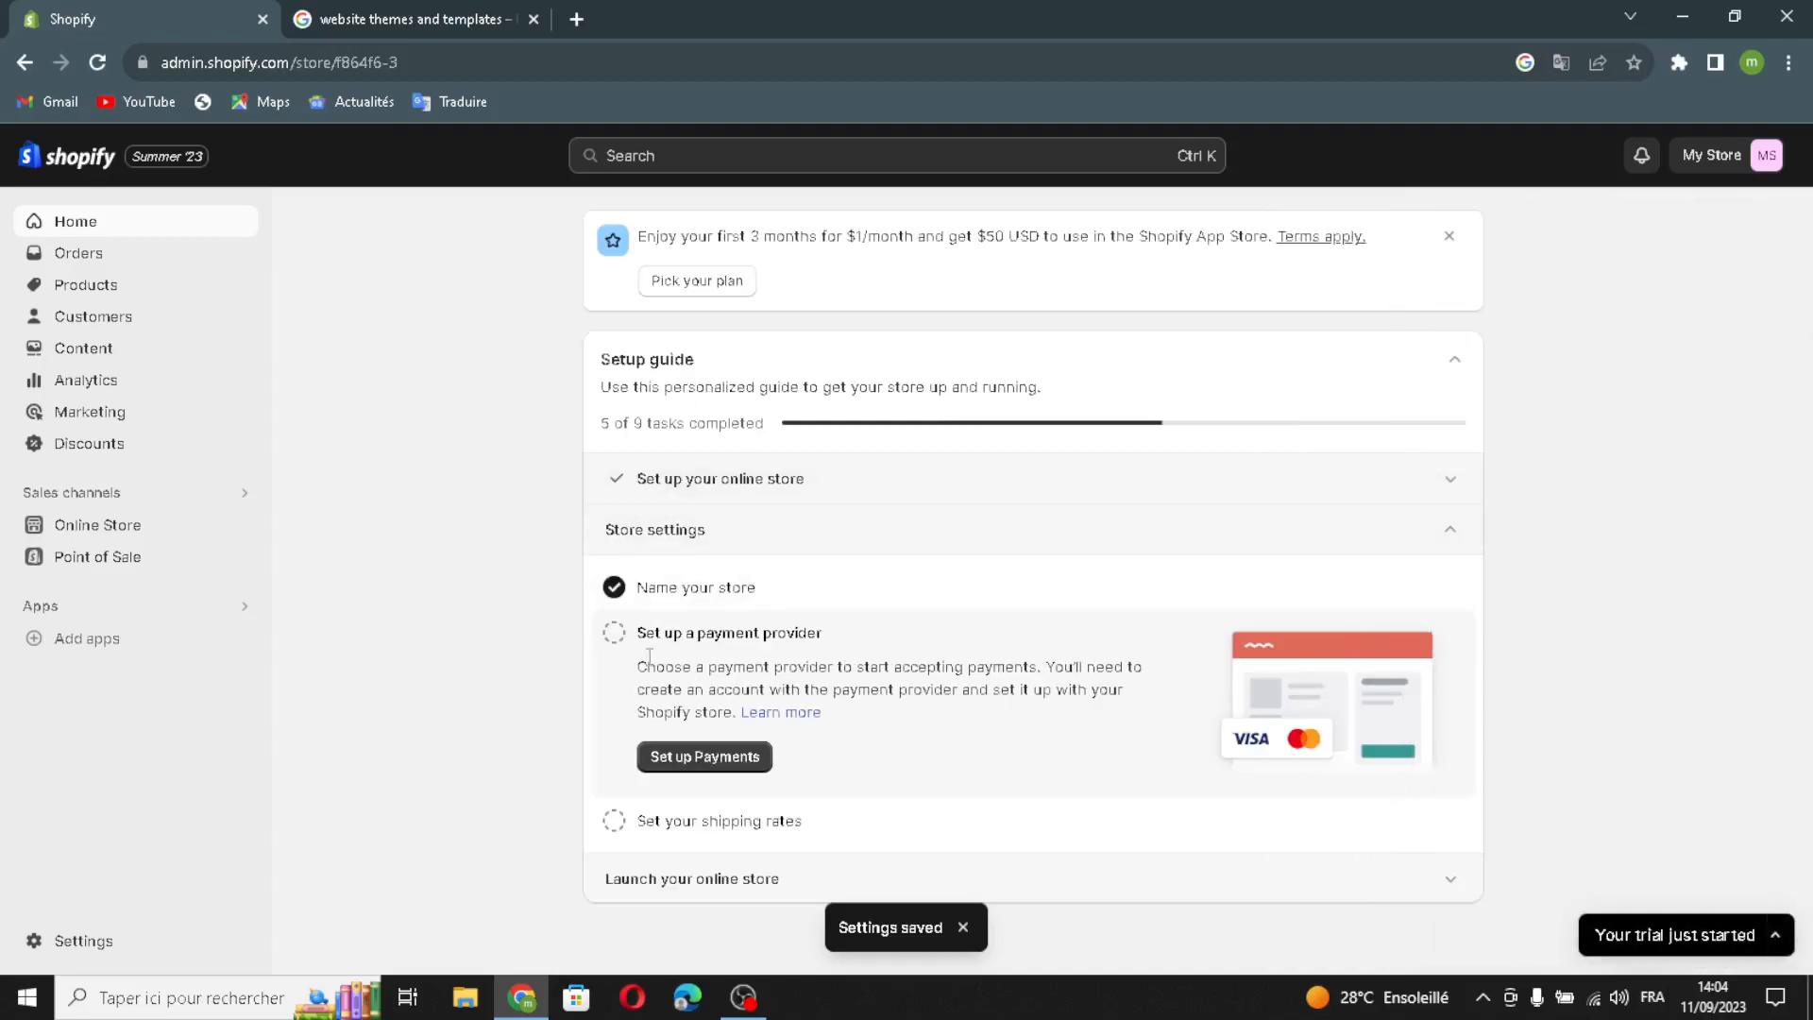
click(613, 633)
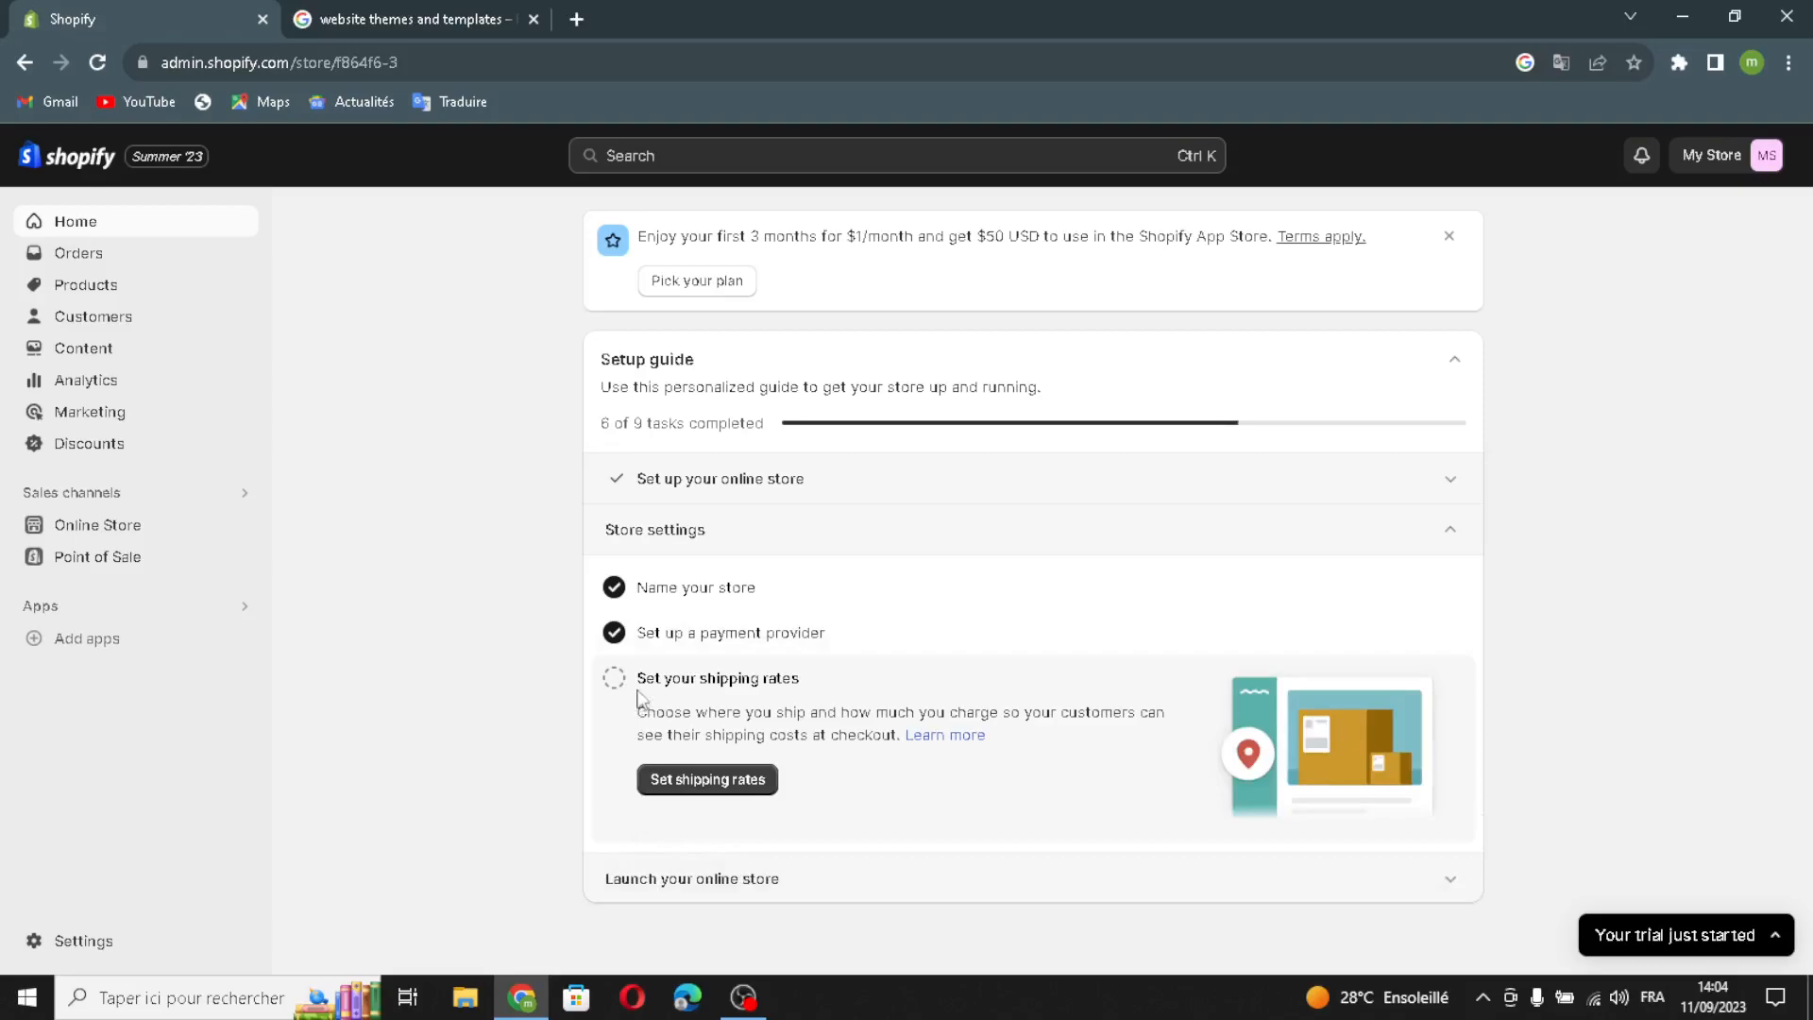
click(615, 678)
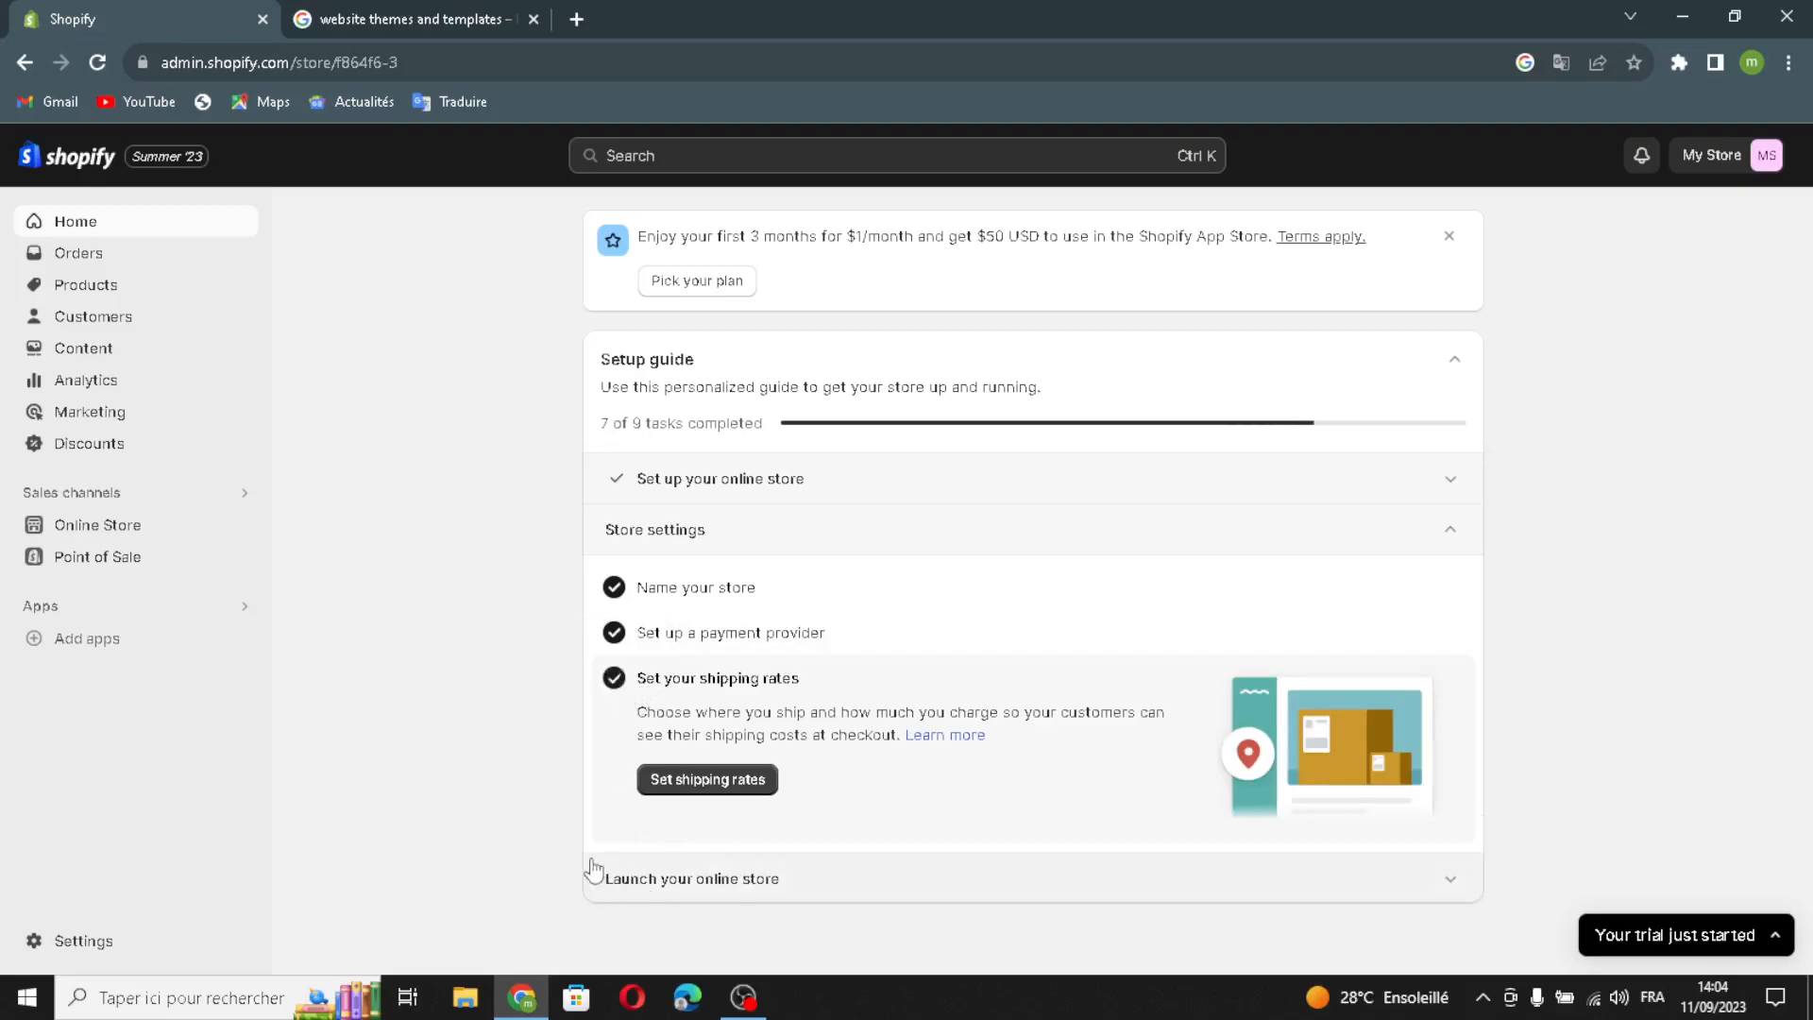